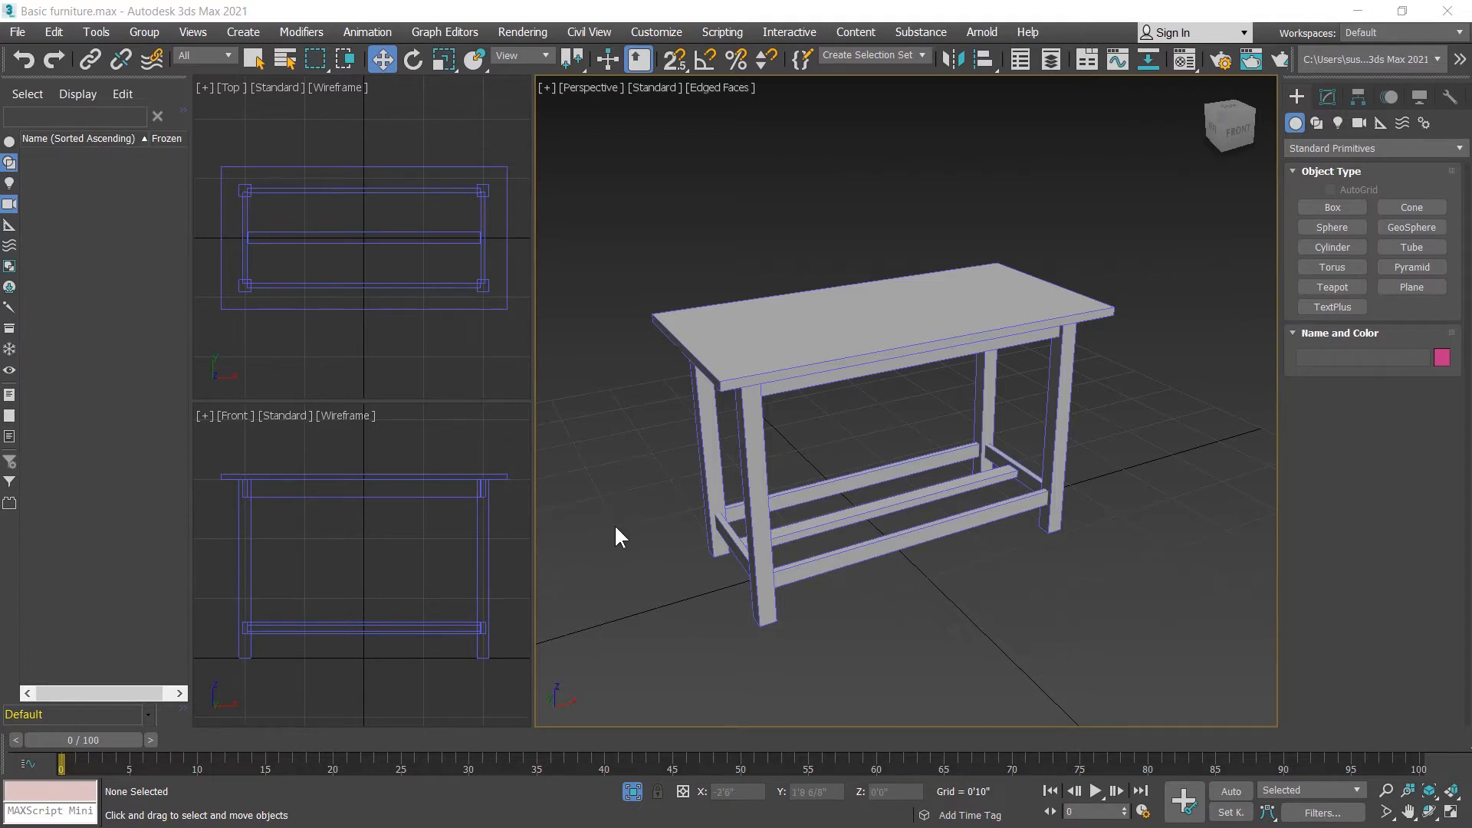
Step: Review the layout options in the viewport configuration and close it without changes
{"action": "left_click", "coordinate": [546, 89]}
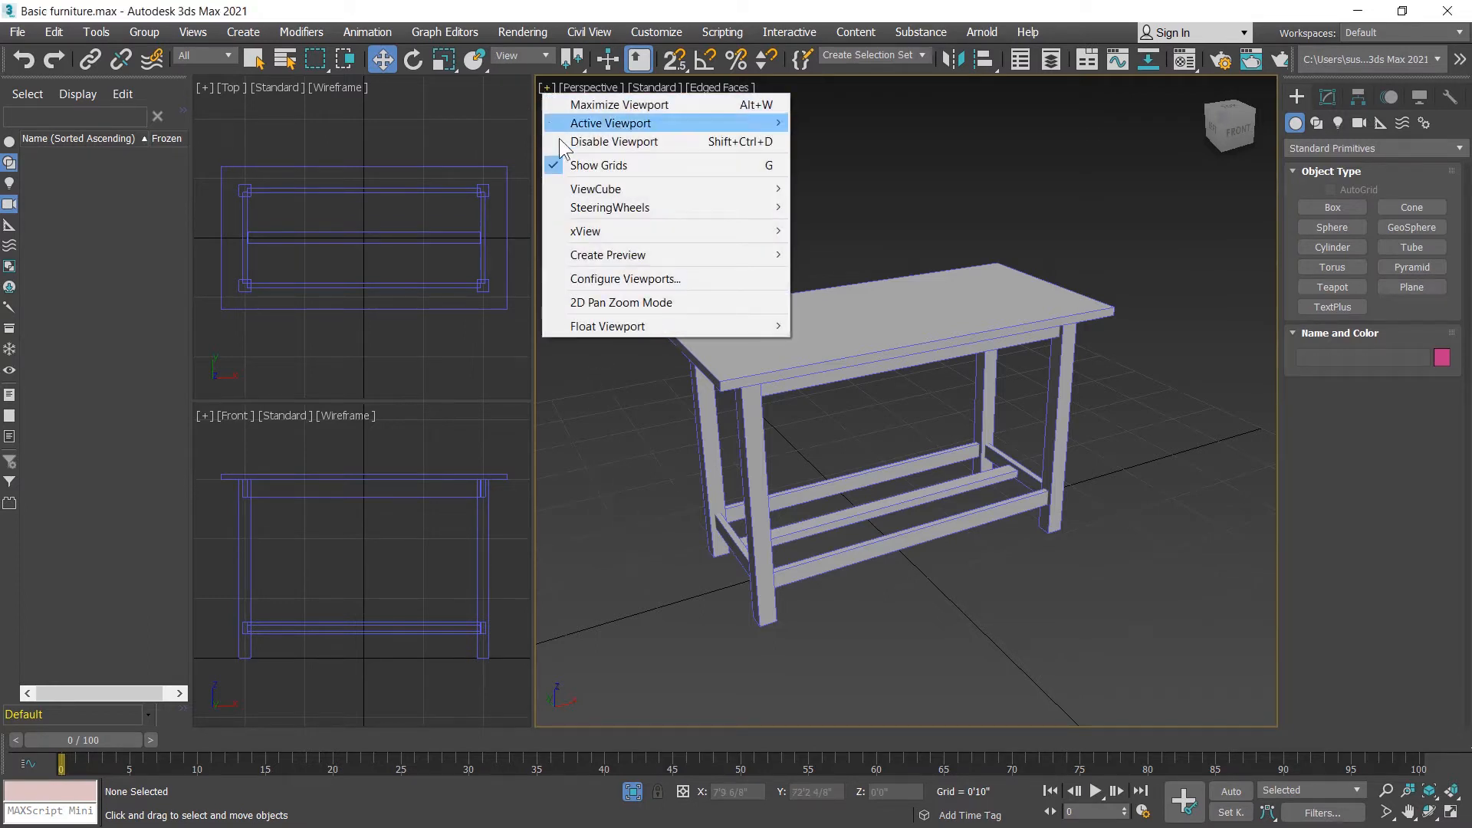
{"action": "left_click", "coordinate": [601, 278]}
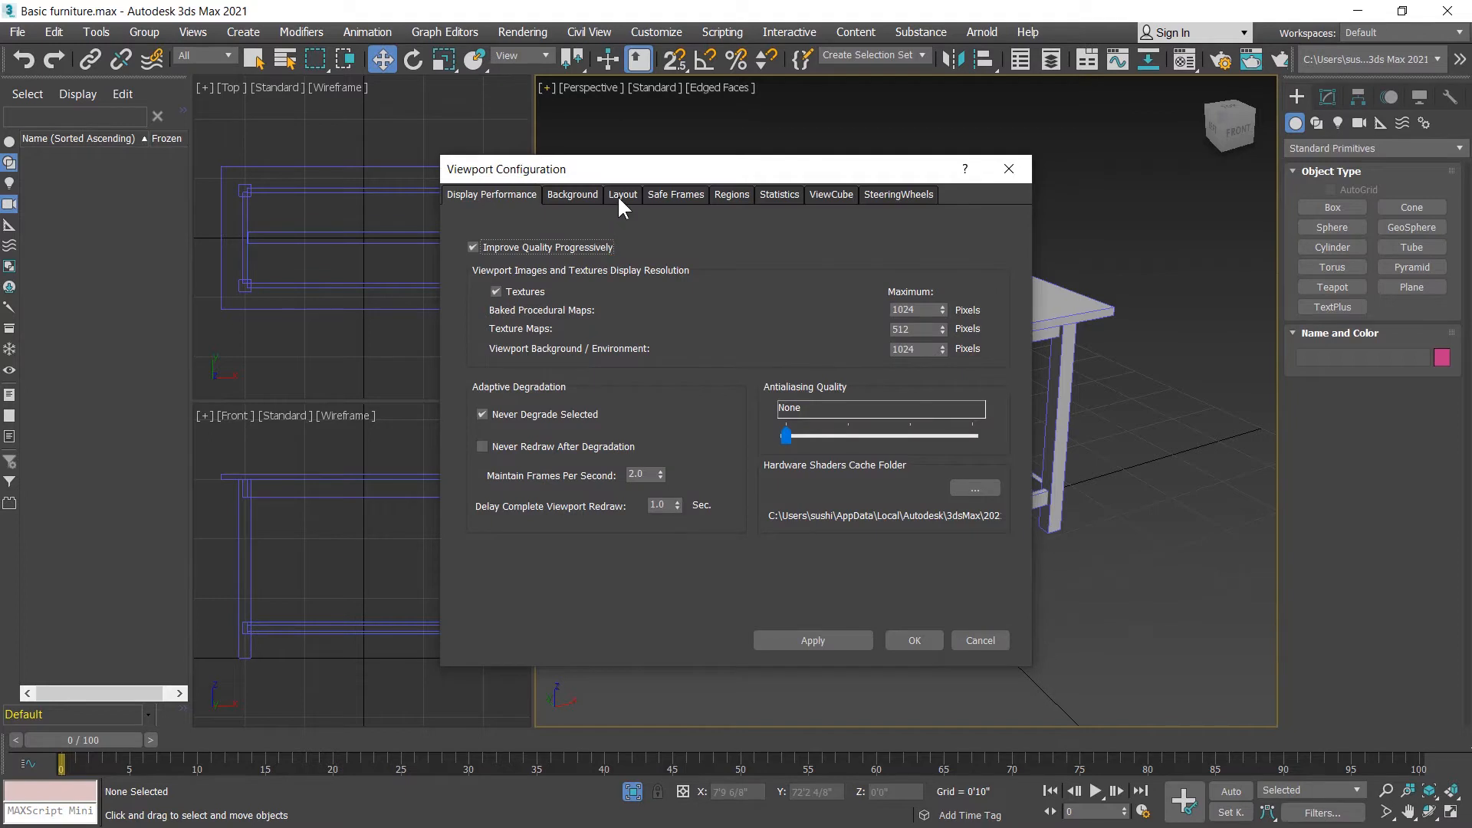
{"action": "left_click", "coordinate": [619, 195]}
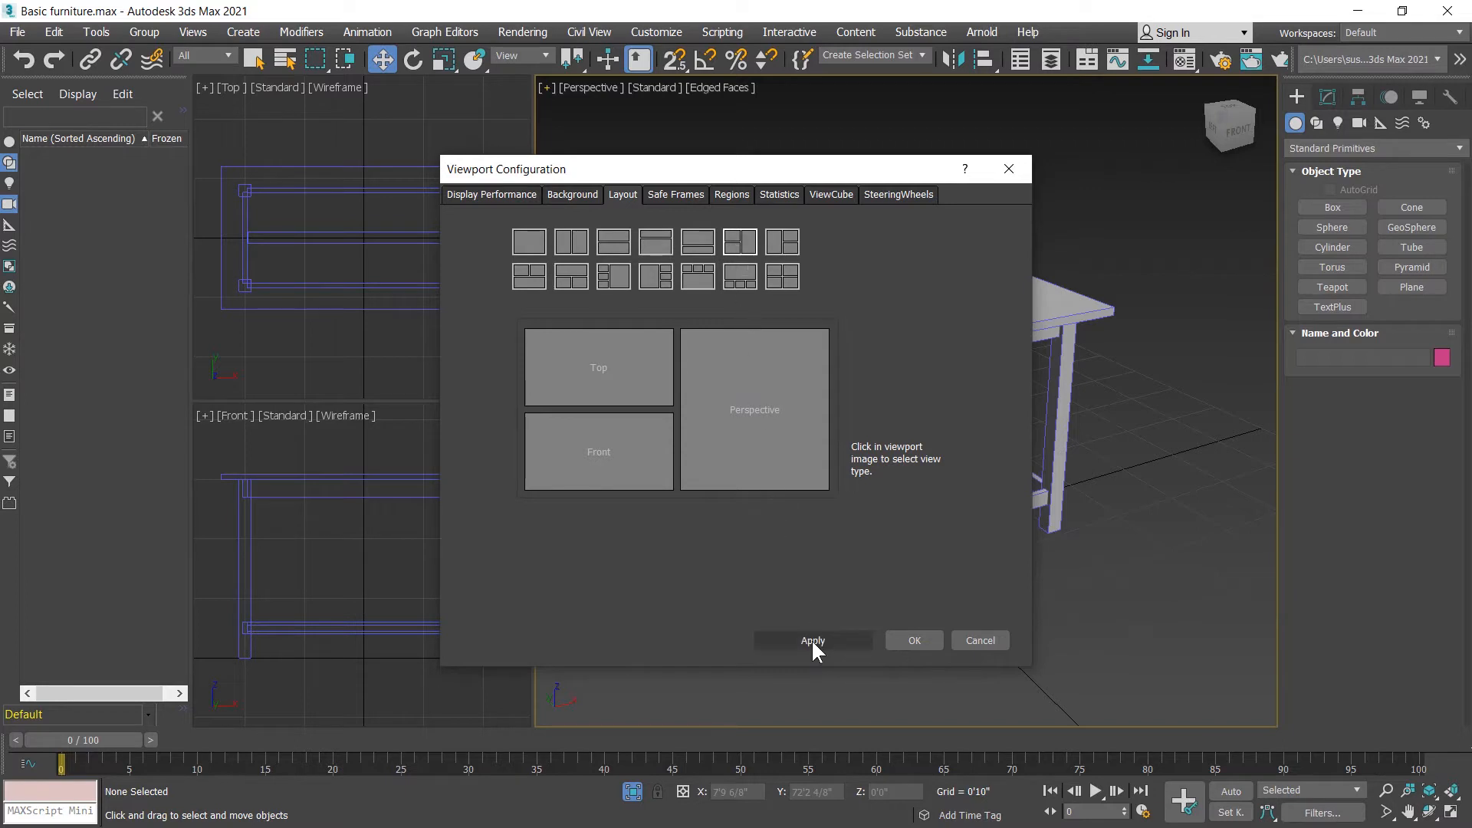
{"action": "left_click", "coordinate": [989, 641]}
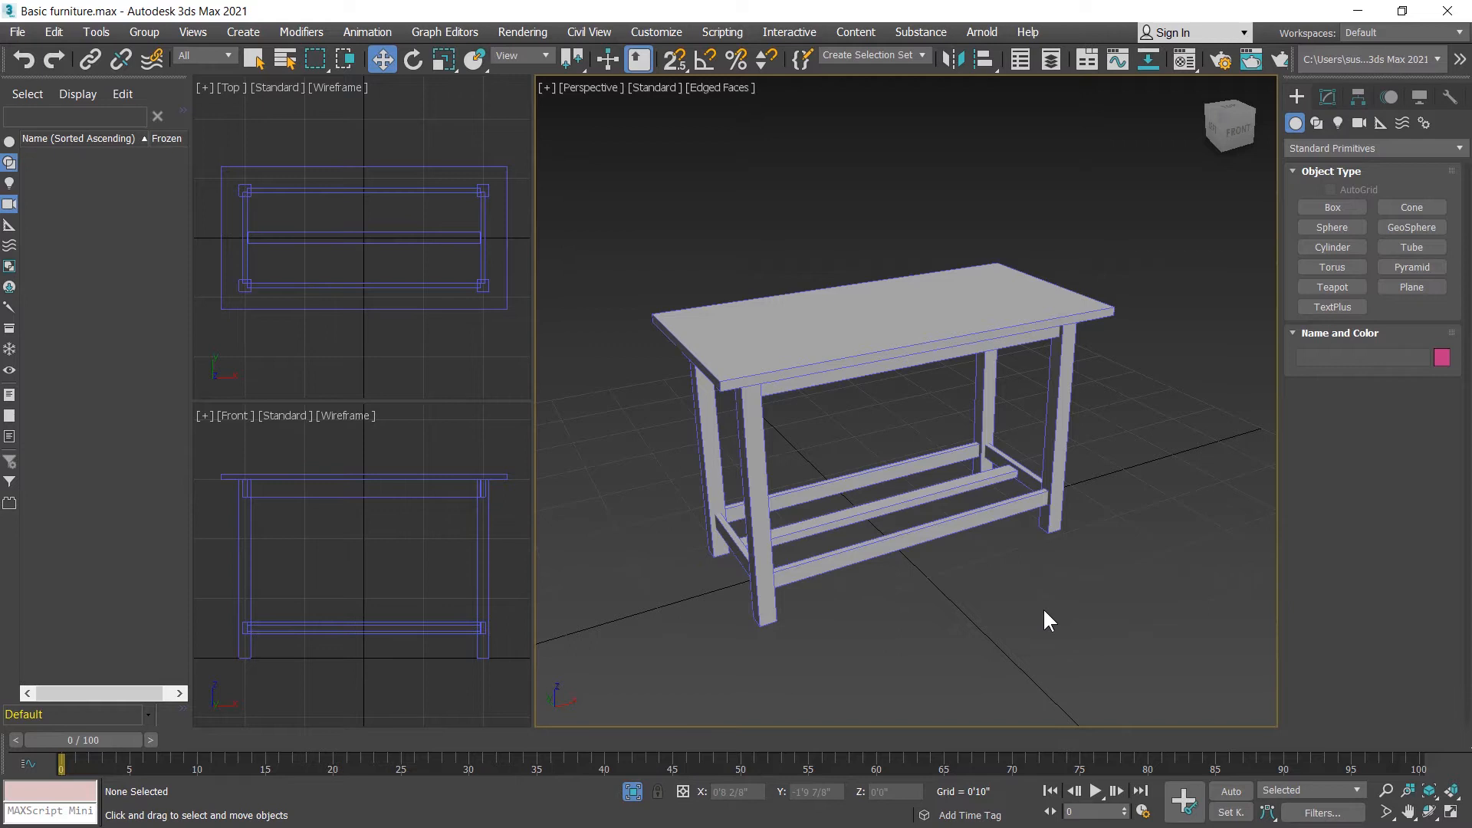
Step: Set the display units to US Standard, Feet w/Fractional Inches with 1/8 precision and inches as default units
{"action": "left_click", "coordinate": [664, 31]}
{"action": "left_click", "coordinate": [756, 329]}
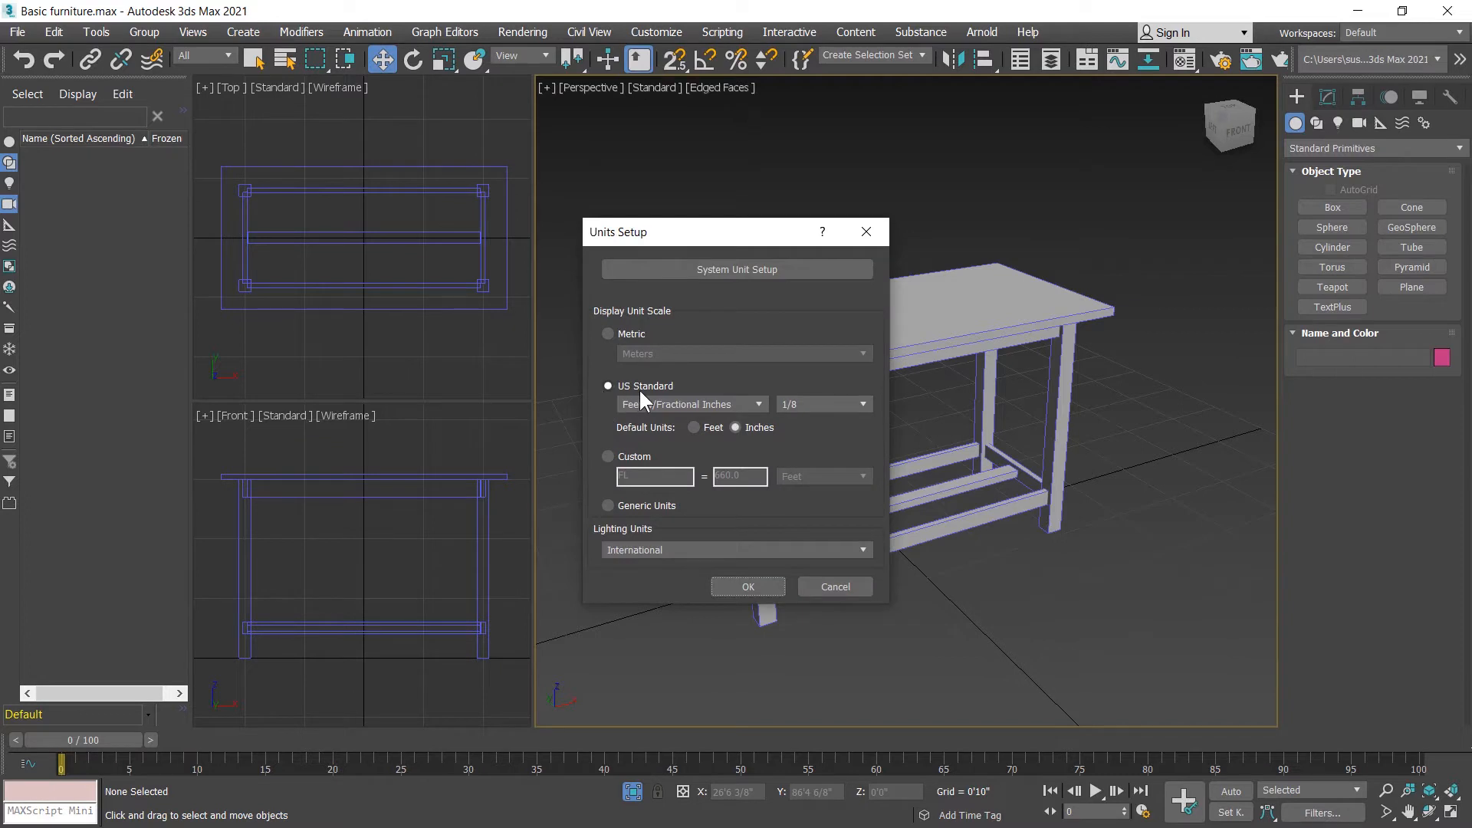
{"action": "left_click", "coordinate": [654, 404]}
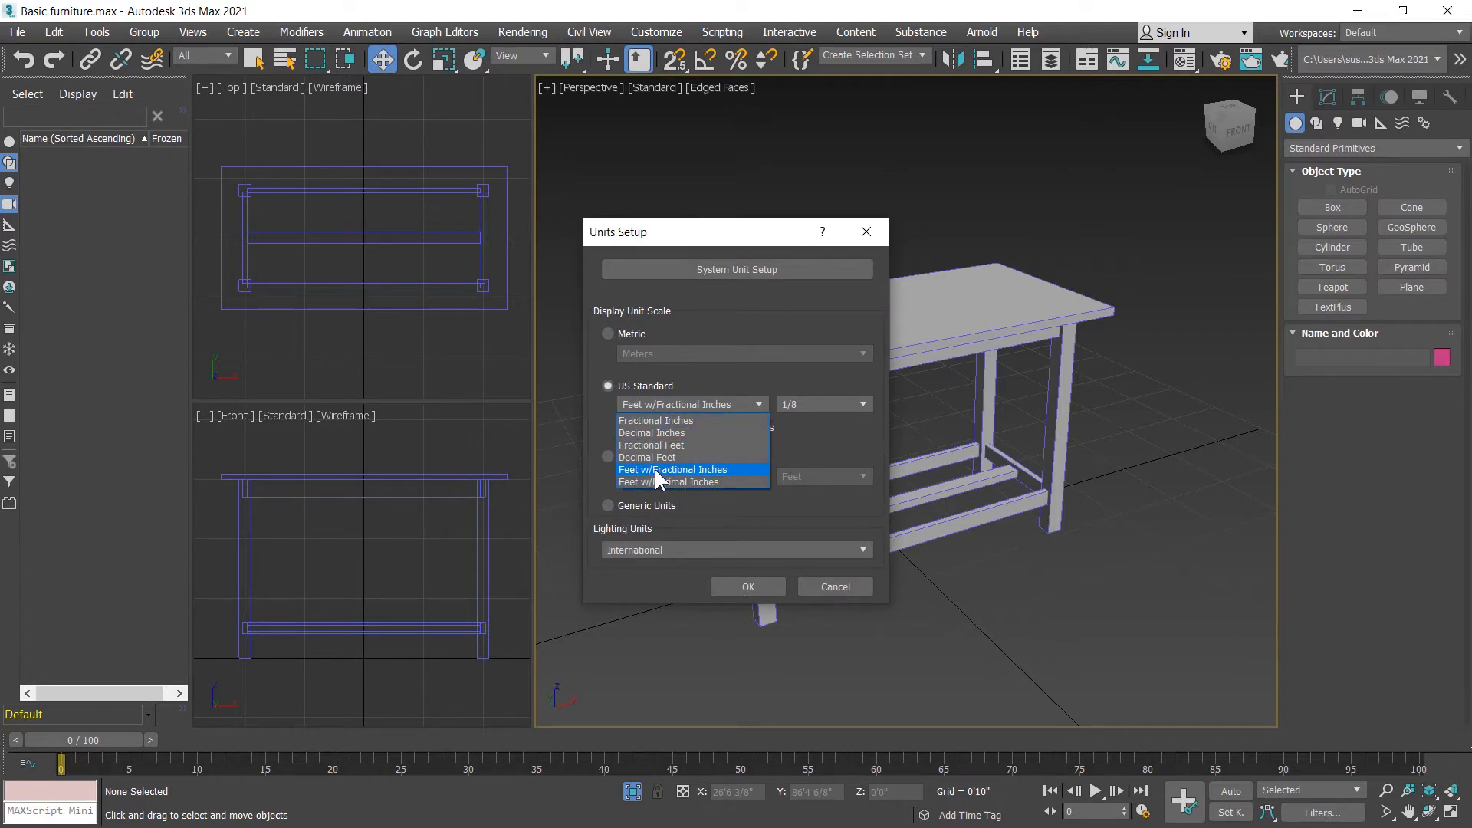
{"action": "left_click", "coordinate": [825, 436]}
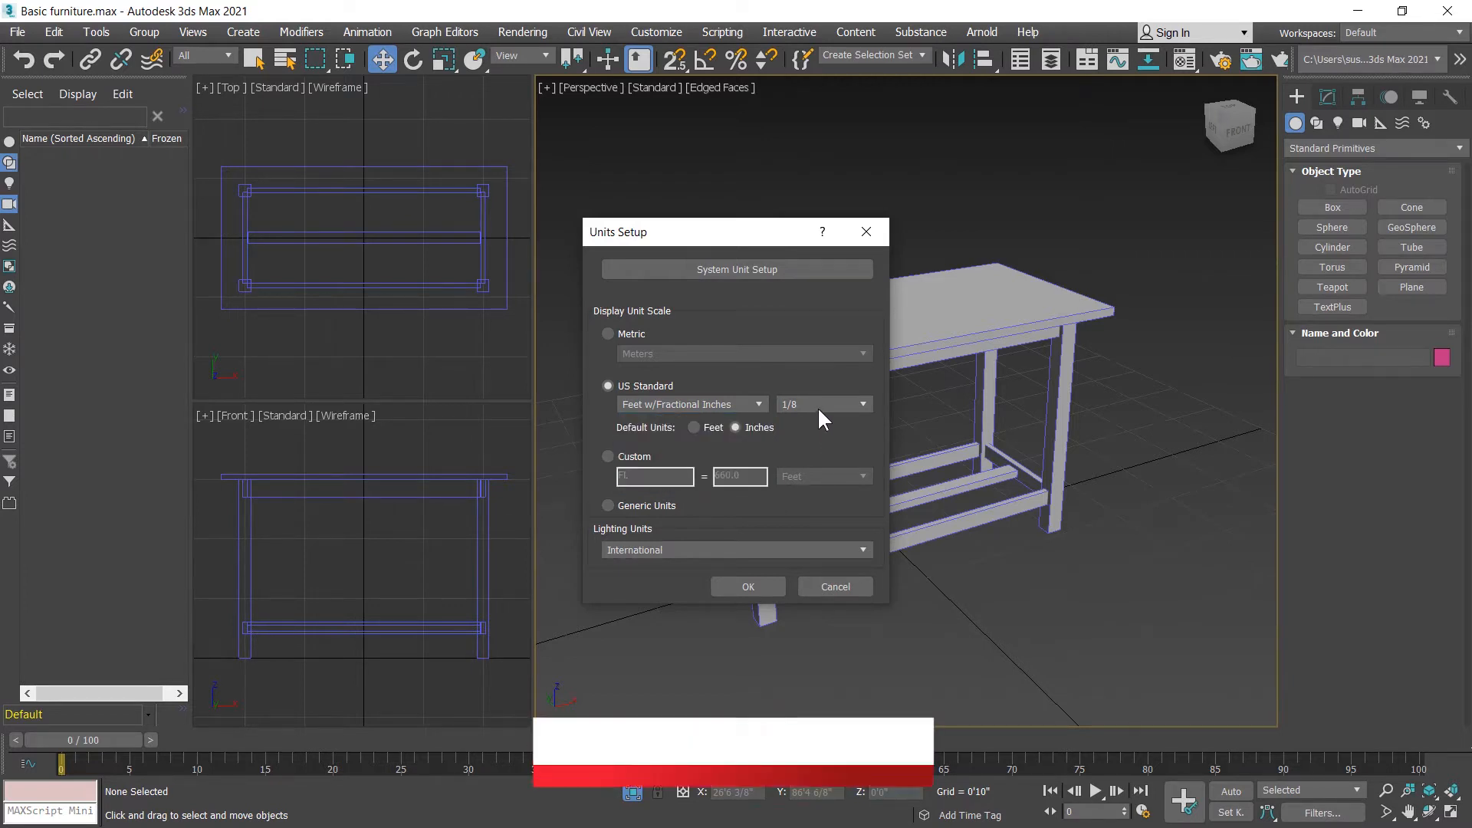
{"action": "left_click", "coordinate": [815, 402]}
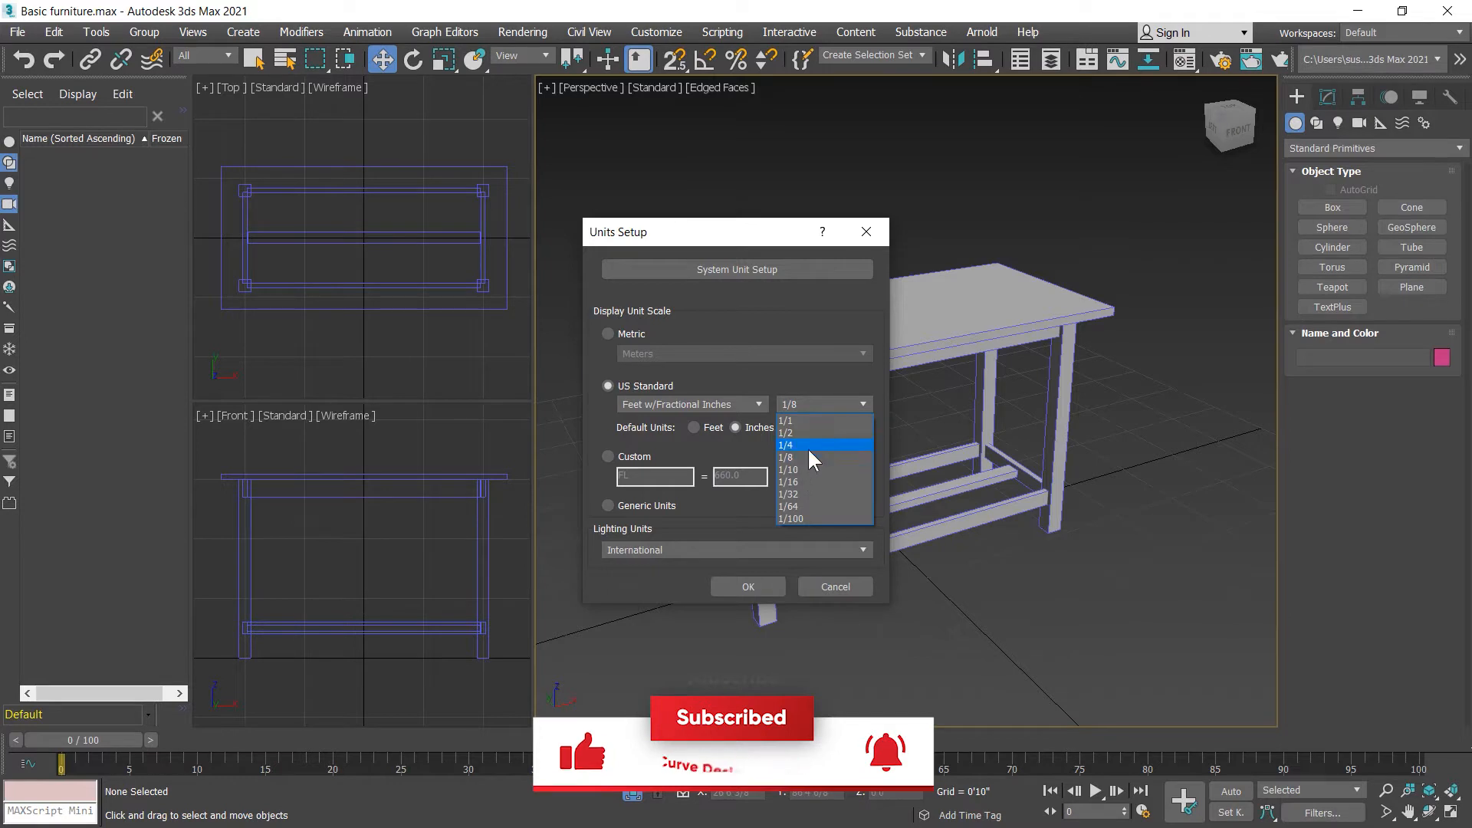
{"action": "left_click", "coordinate": [796, 375]}
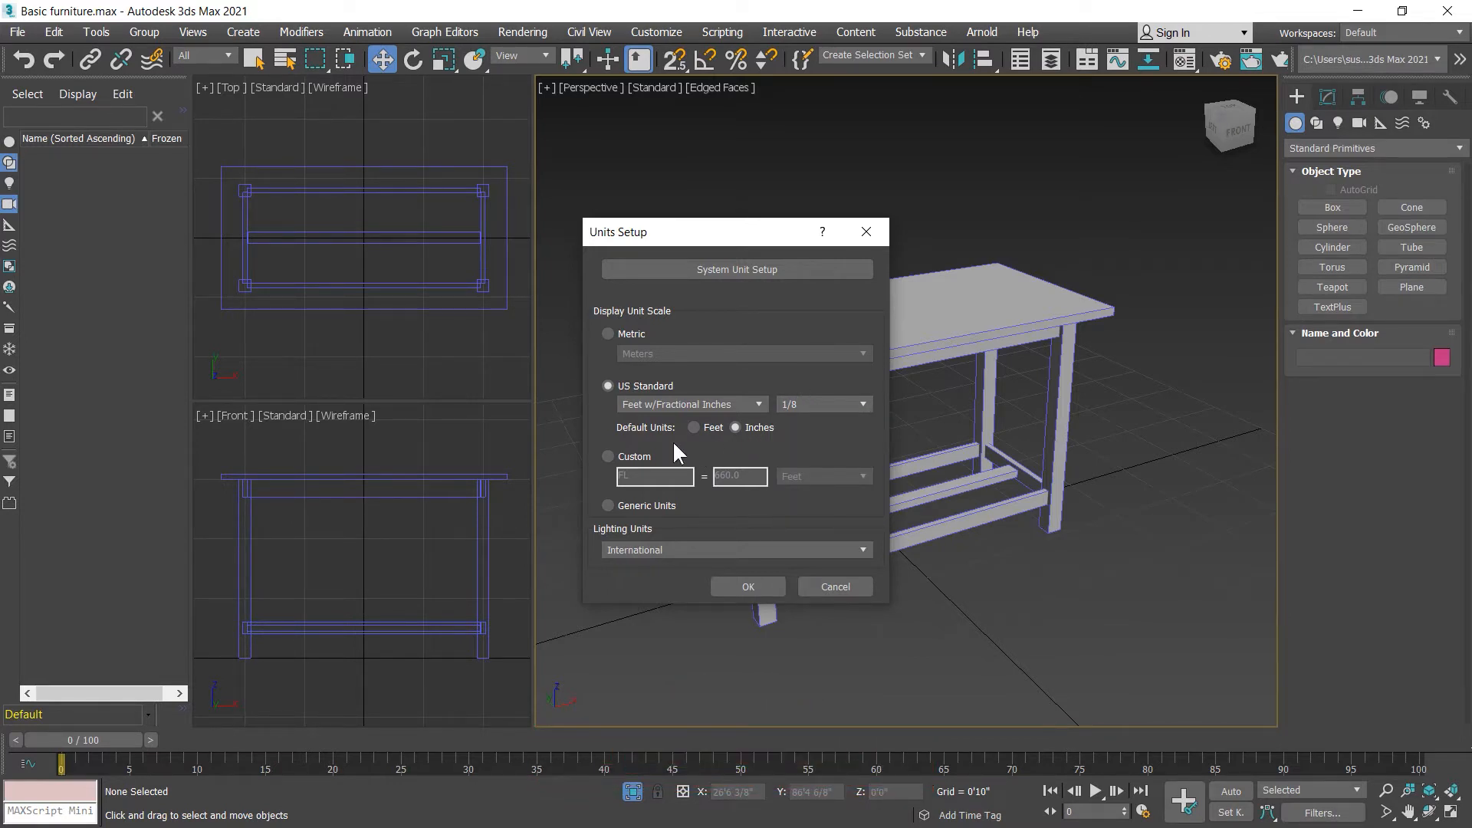
{"action": "left_click", "coordinate": [756, 585]}
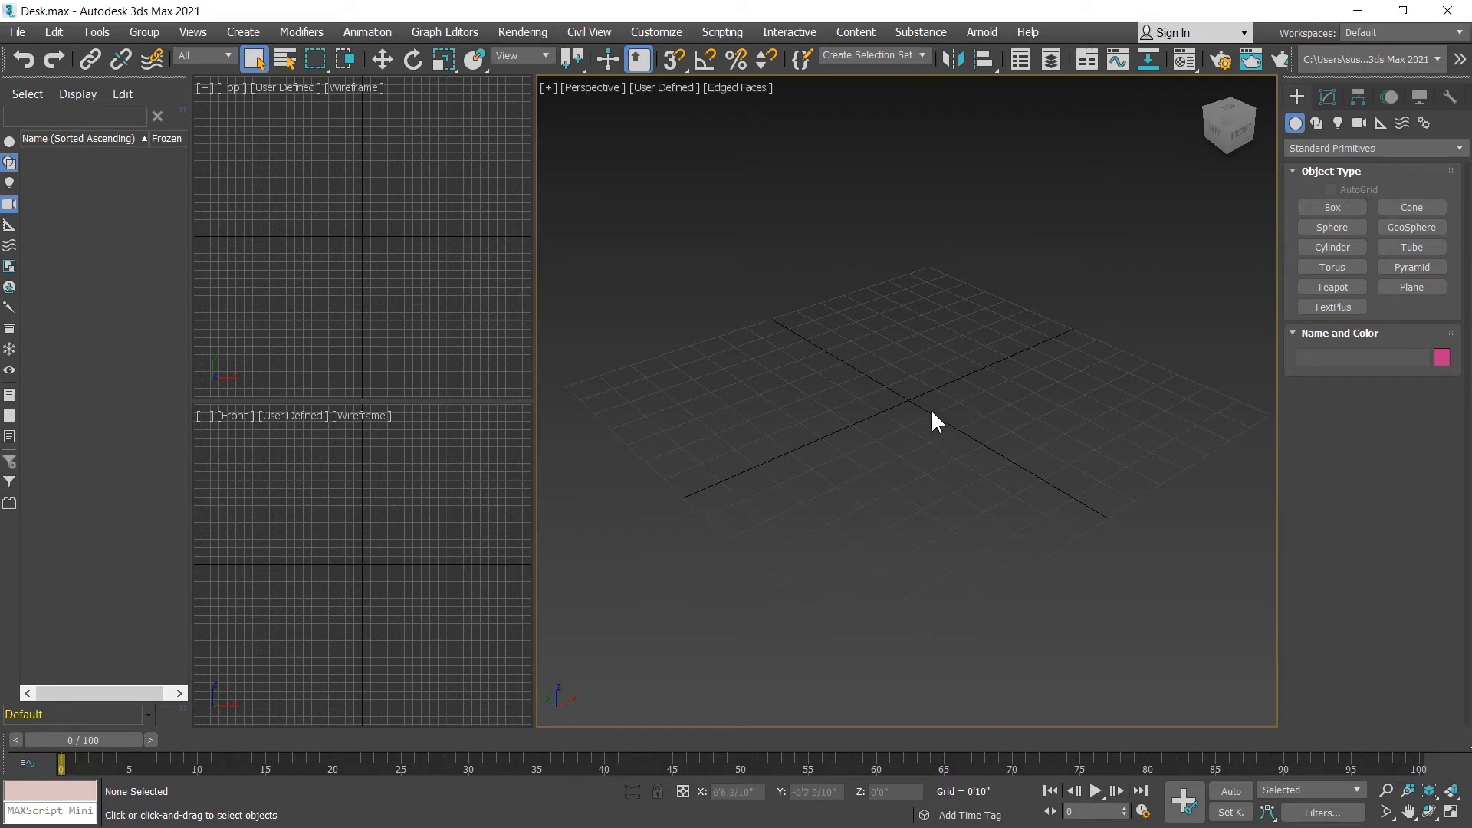
Step: Create a box centred near the origin in the Top view, about 4'6" long, 9'1" wide and 10" high
{"action": "left_click", "coordinate": [1333, 209]}
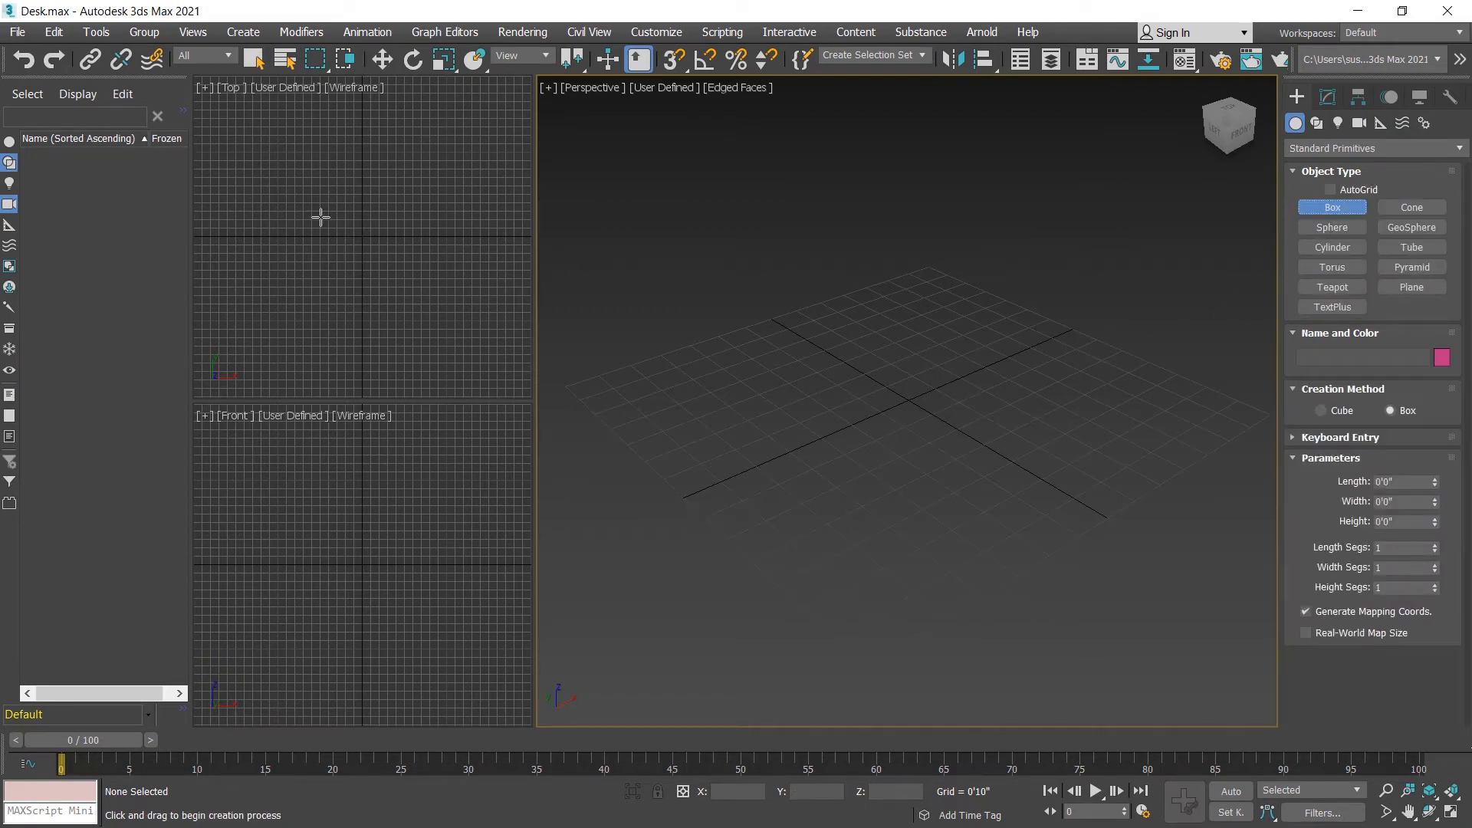
{"action": "left_click_drag", "start_coordinate": [314, 216], "coordinate": [405, 262]}
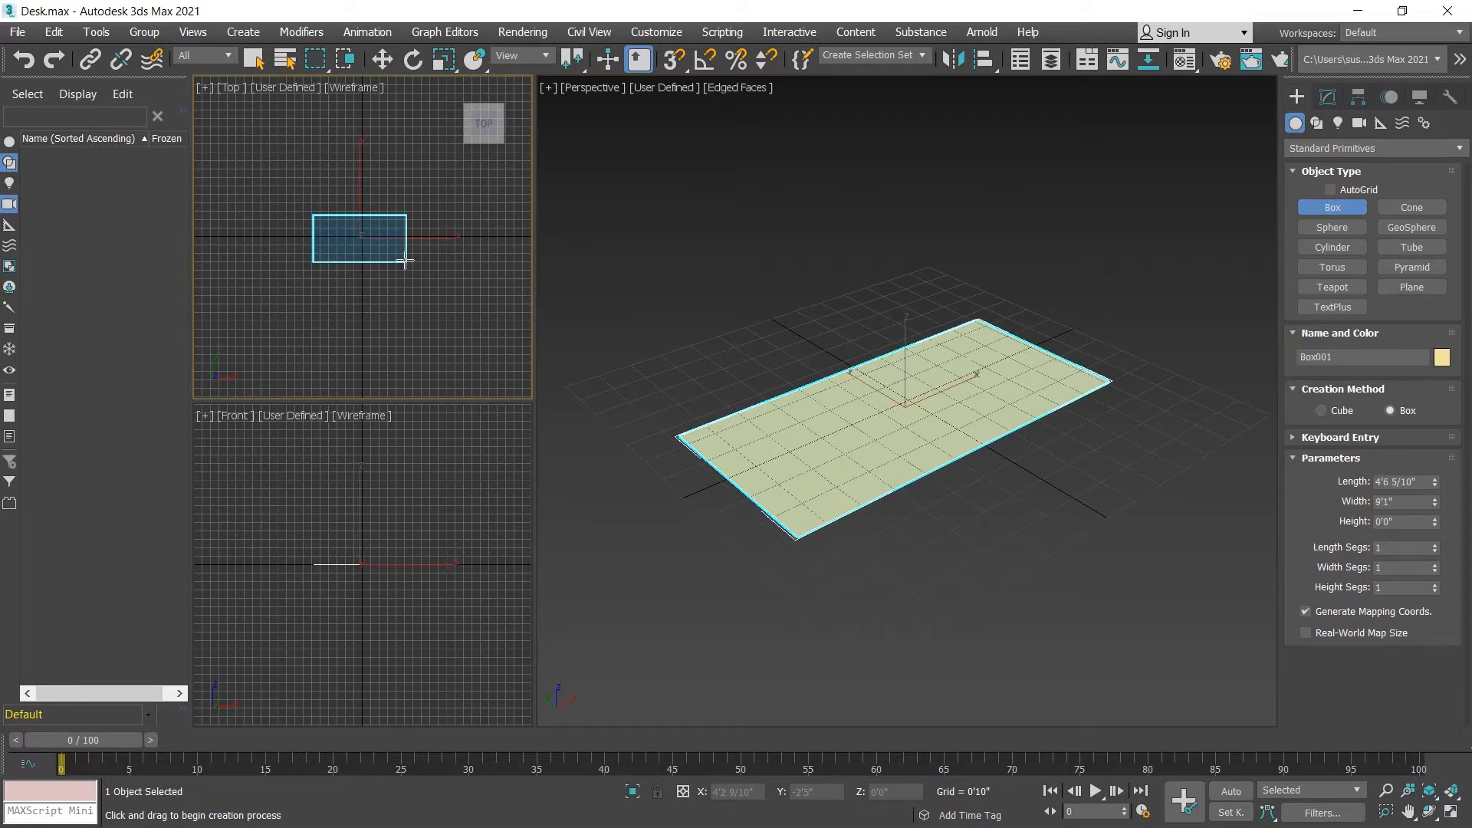
{"action": "right_click", "coordinate": [404, 254]}
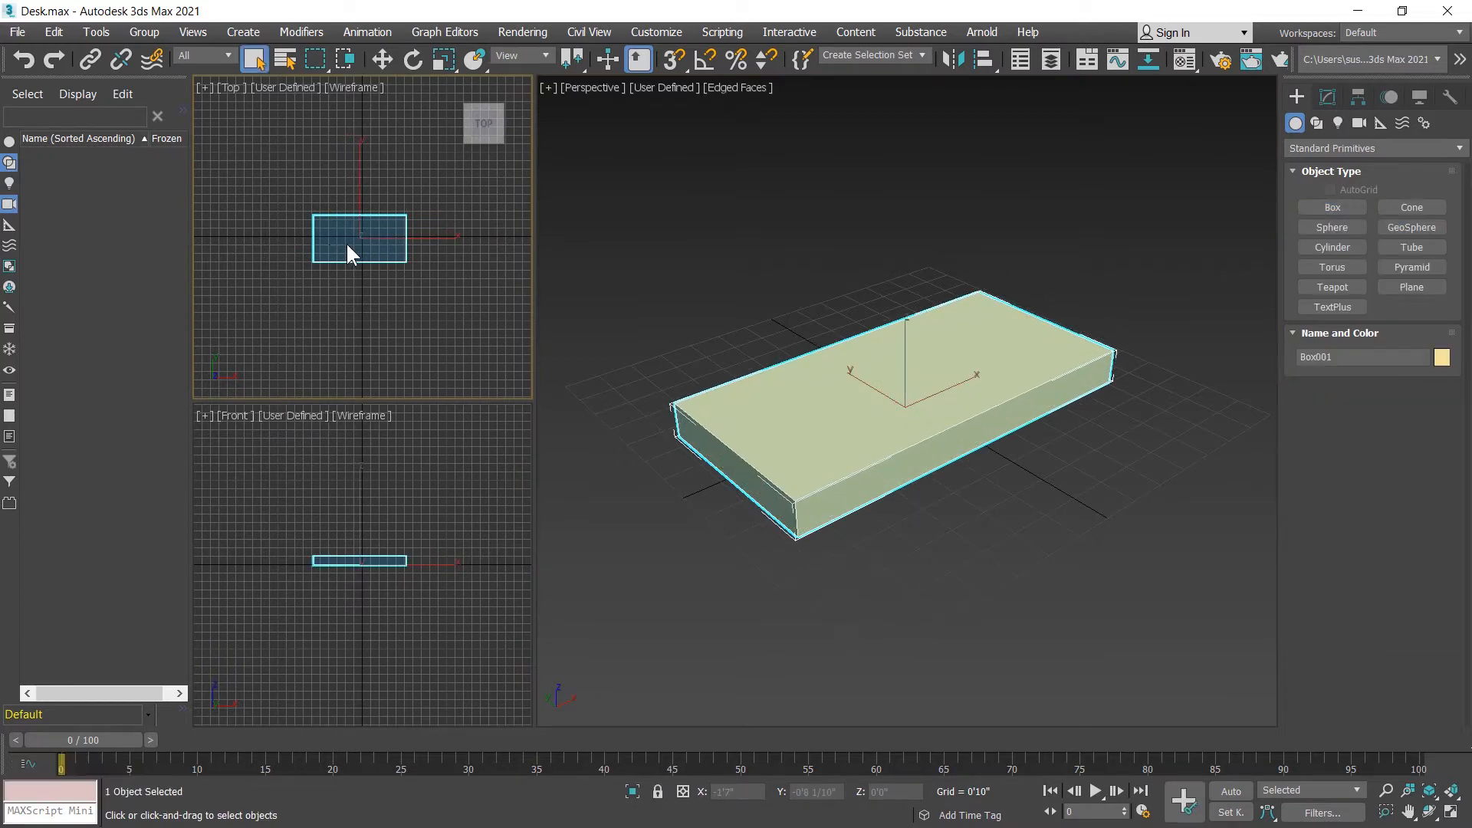
Step: Set the box's length to 2', width to 48" and height to 2" for the tabletop
{"action": "left_click", "coordinate": [1328, 98]}
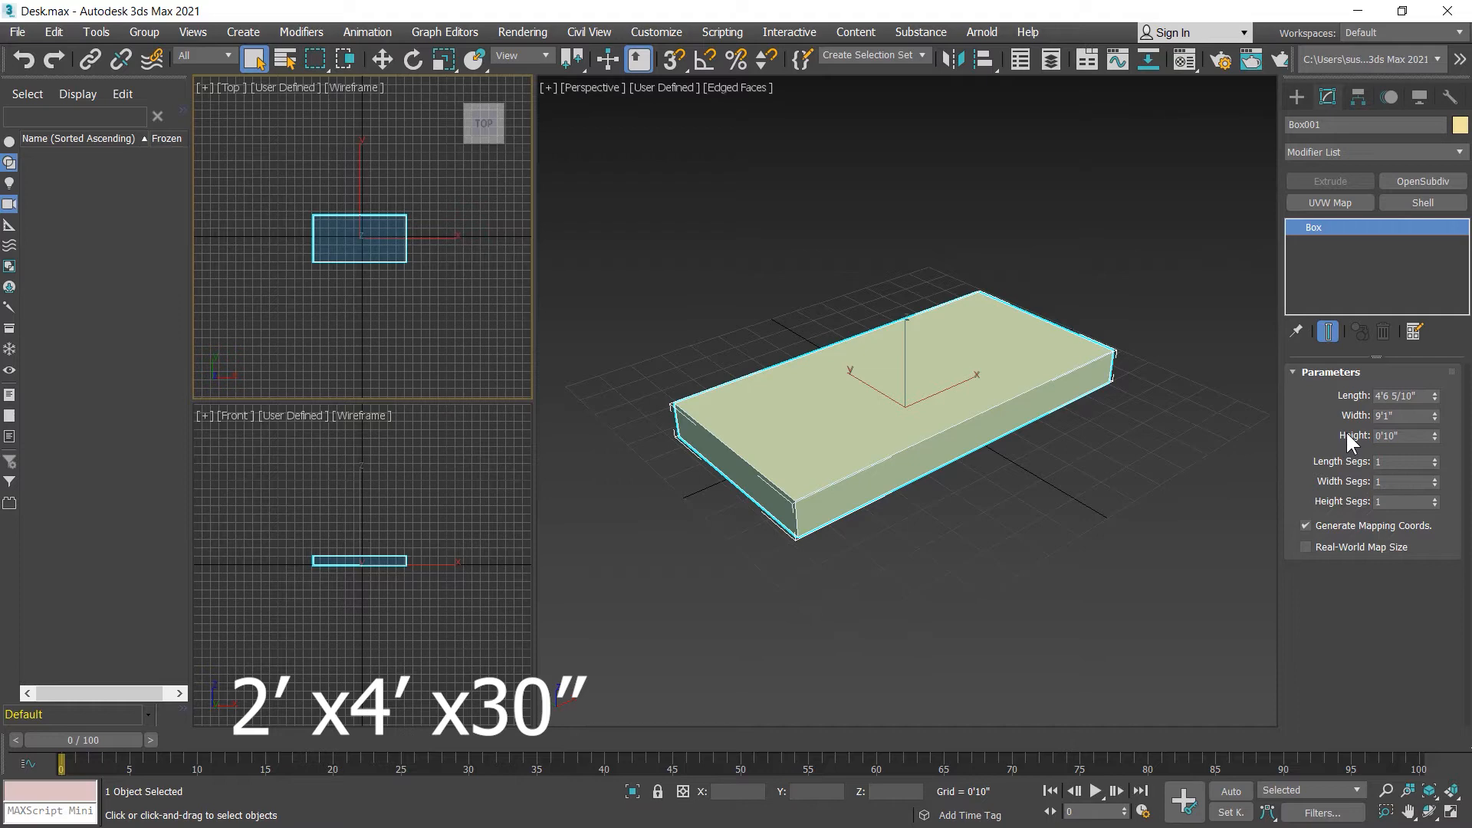
{"action": "double_click", "coordinate": [1425, 395]}
{"action": "type", "text": "2"}
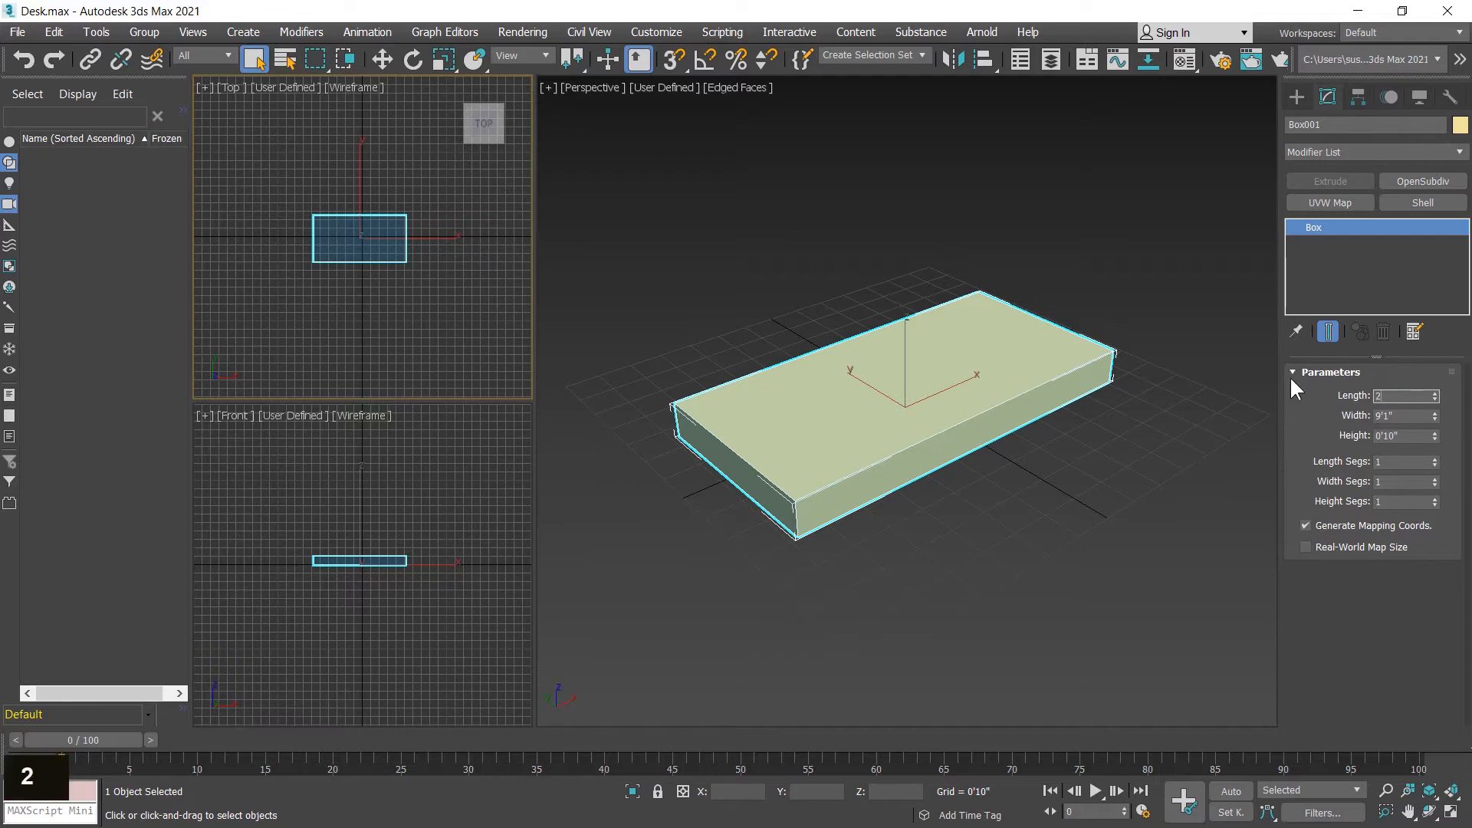
{"action": "type", "text": "'"}
{"action": "key", "text": "Return"}
{"action": "left_click", "coordinate": [1408, 415]}
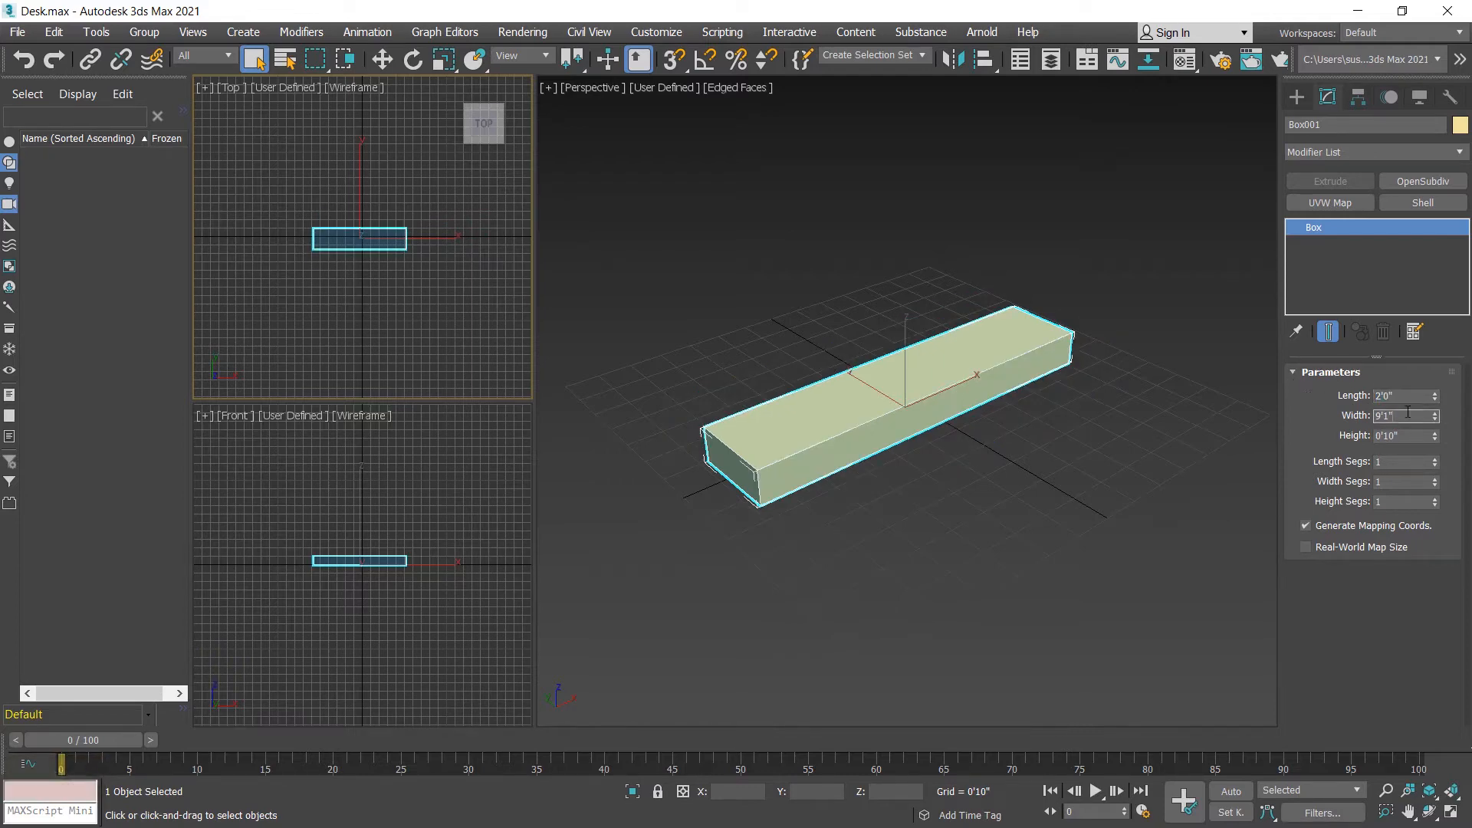
{"action": "type", "text": "48"}
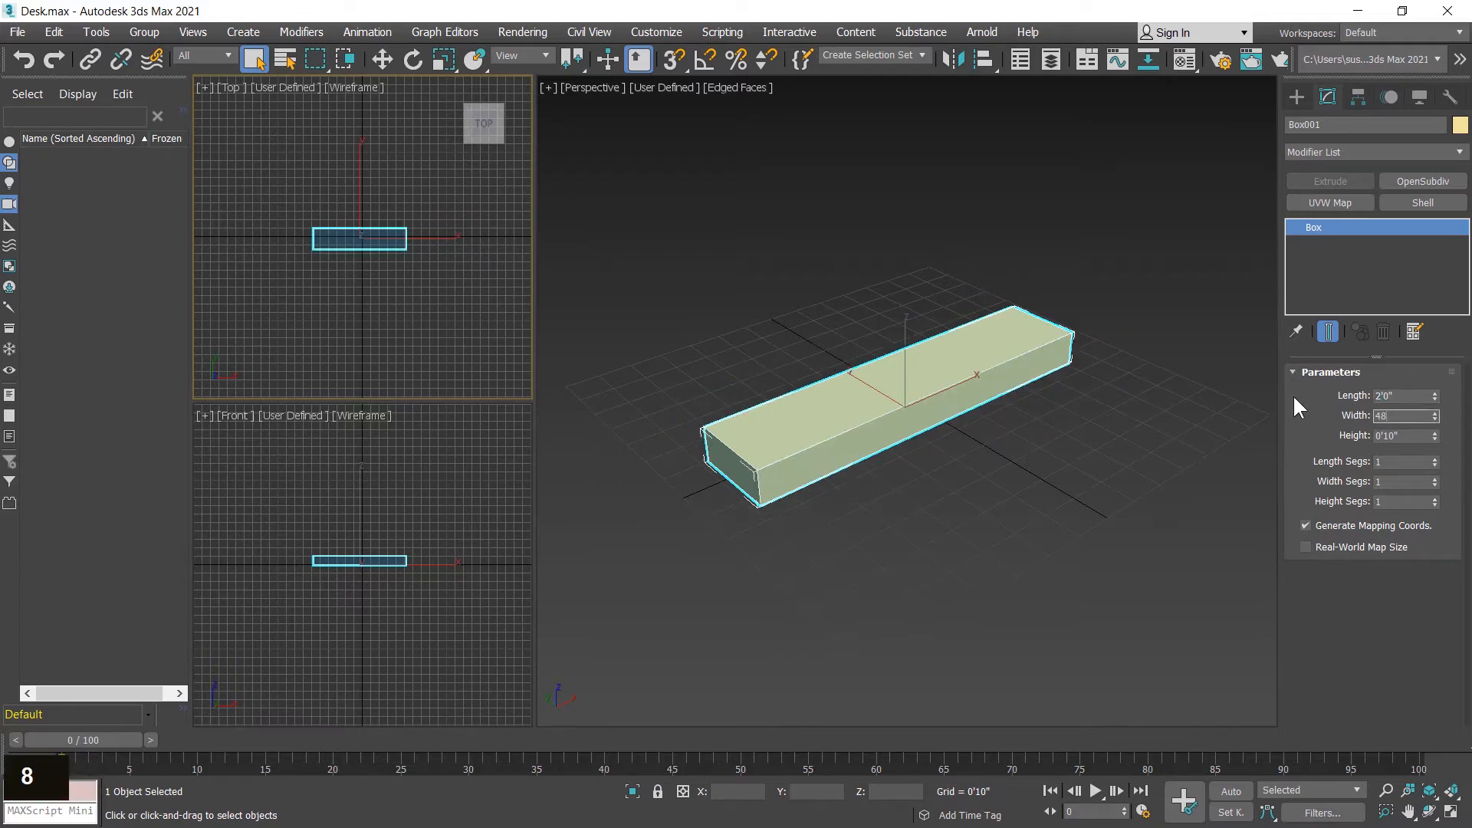
{"action": "key", "text": "Return"}
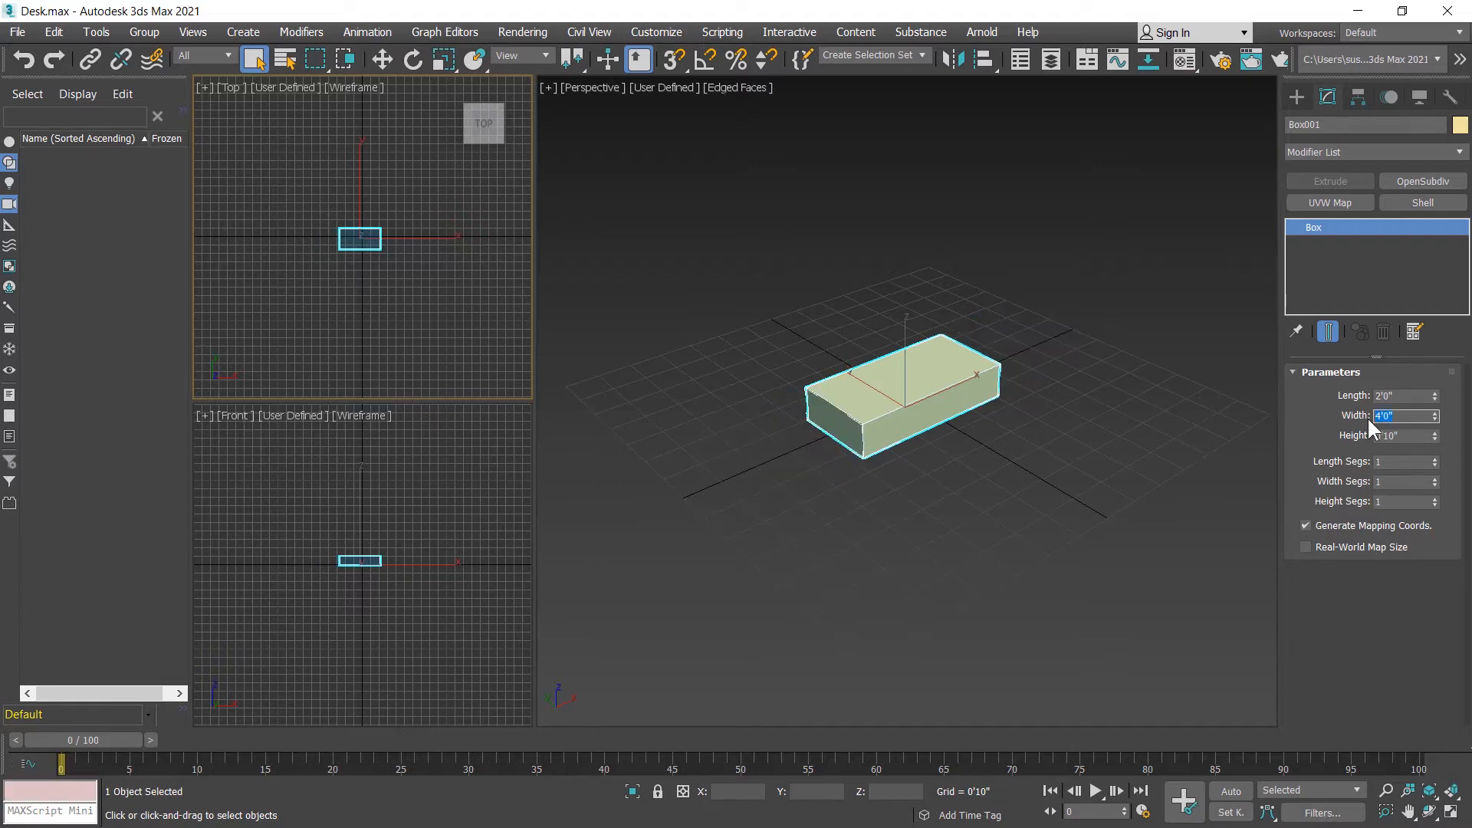
{"action": "left_click", "coordinate": [1415, 435]}
{"action": "type", "text": "2"}
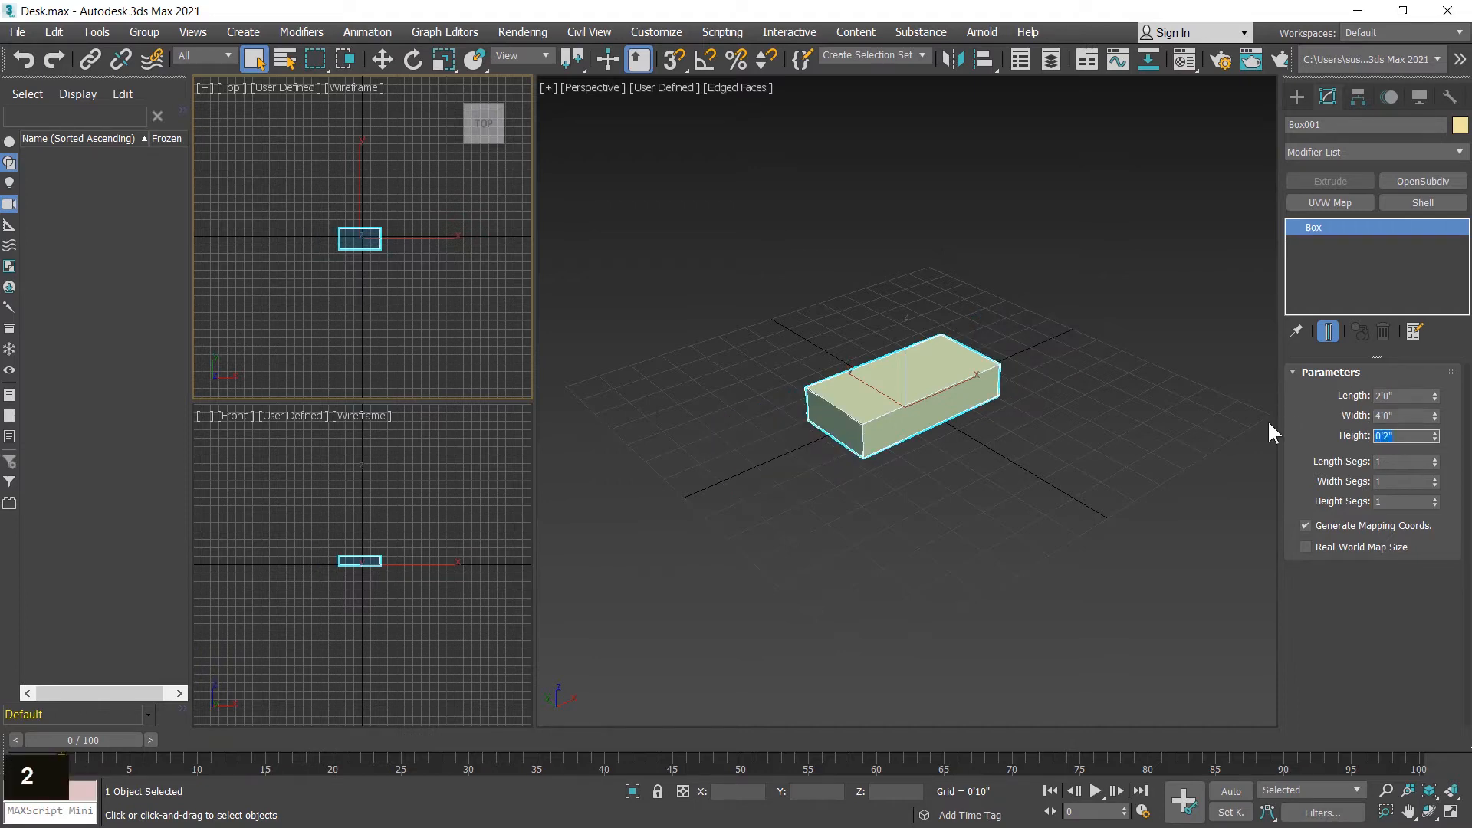
{"action": "key", "text": "Return"}
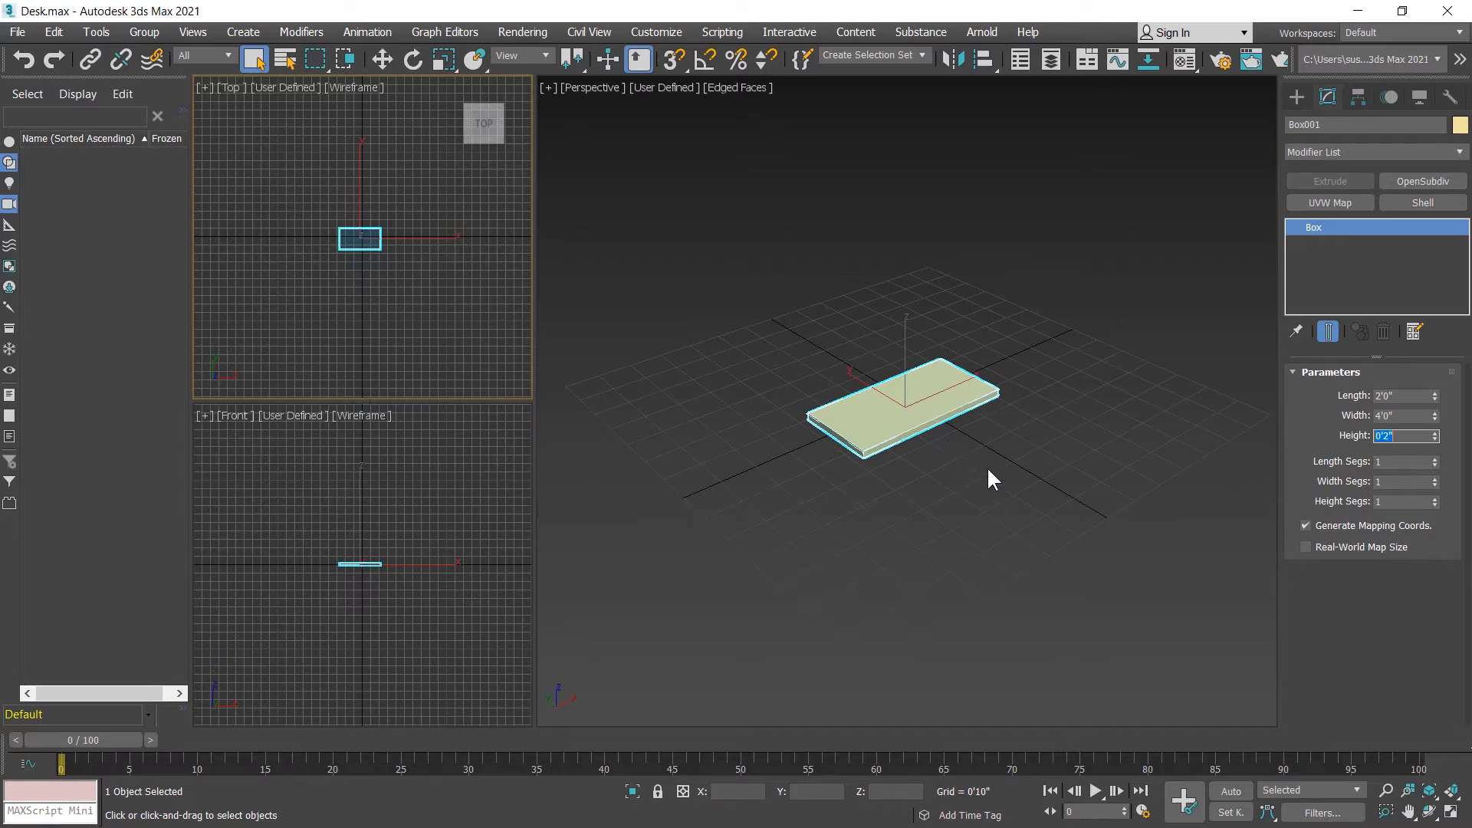
Step: Position the tabletop at X 0, Y 0 and raise it to Z 30"
{"action": "left_click", "coordinate": [381, 56]}
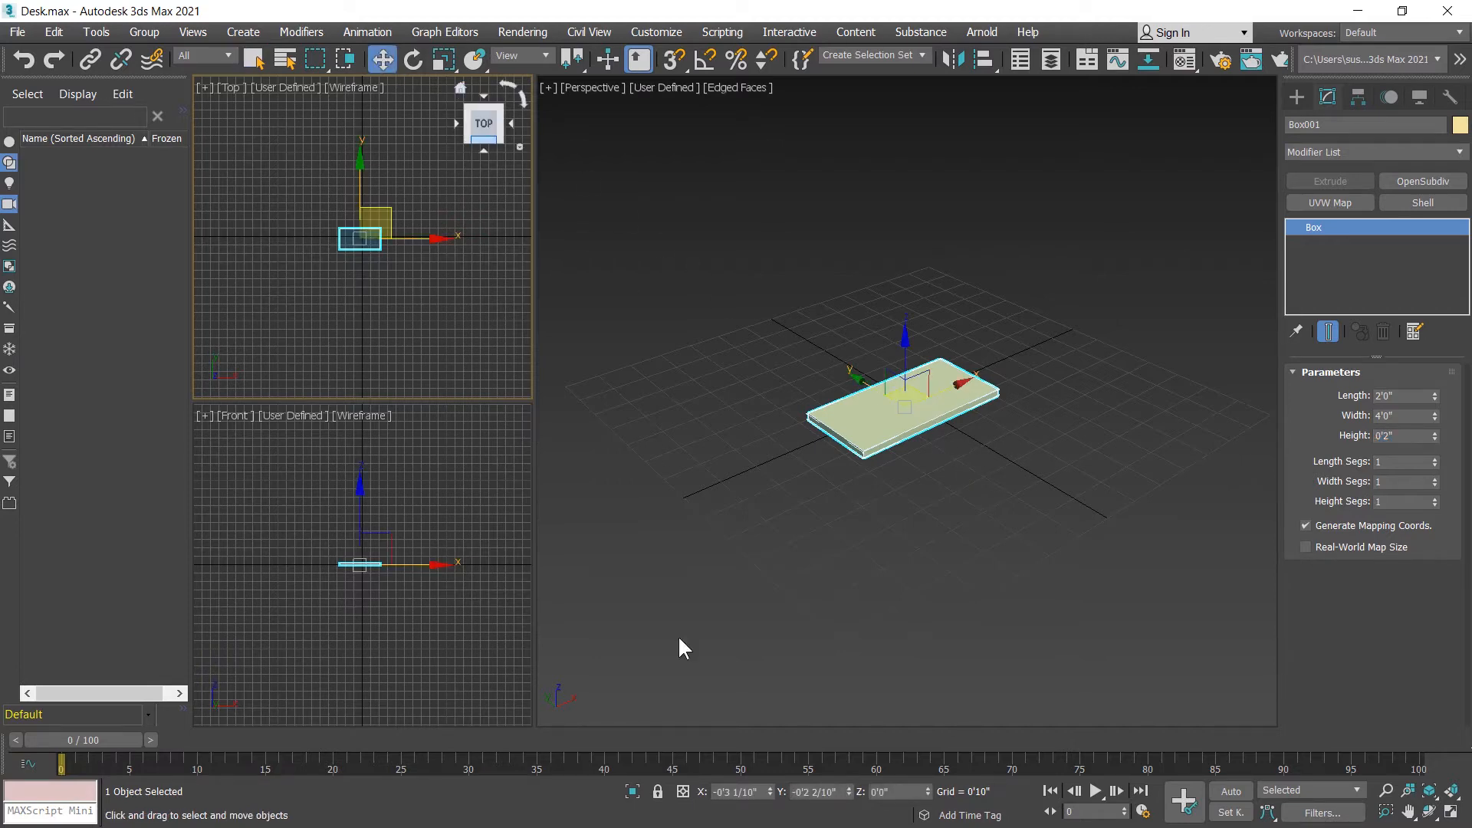
{"action": "right_click", "coordinate": [770, 791]}
{"action": "right_click", "coordinate": [848, 790]}
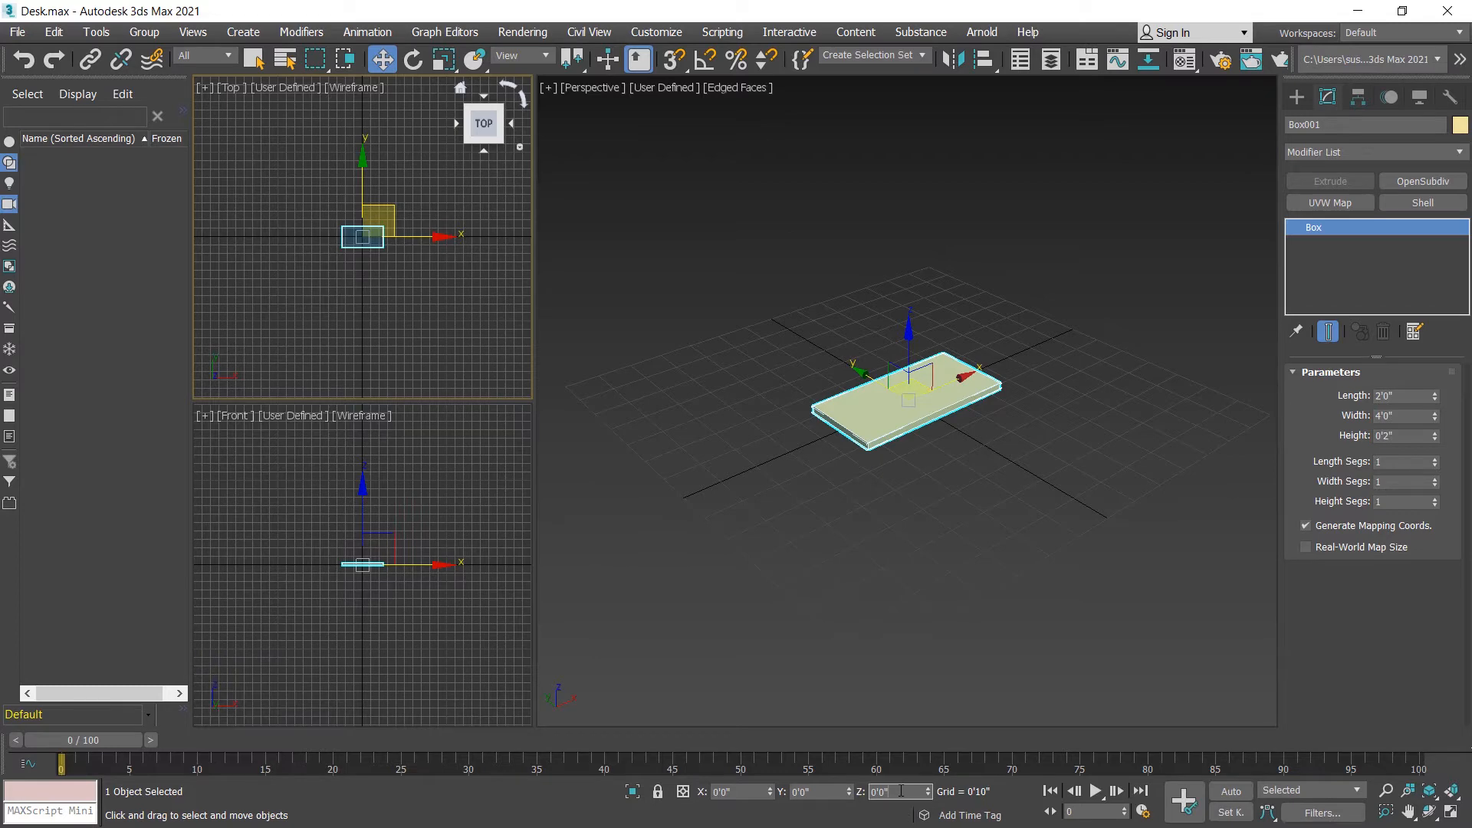
{"action": "type", "text": "30"}
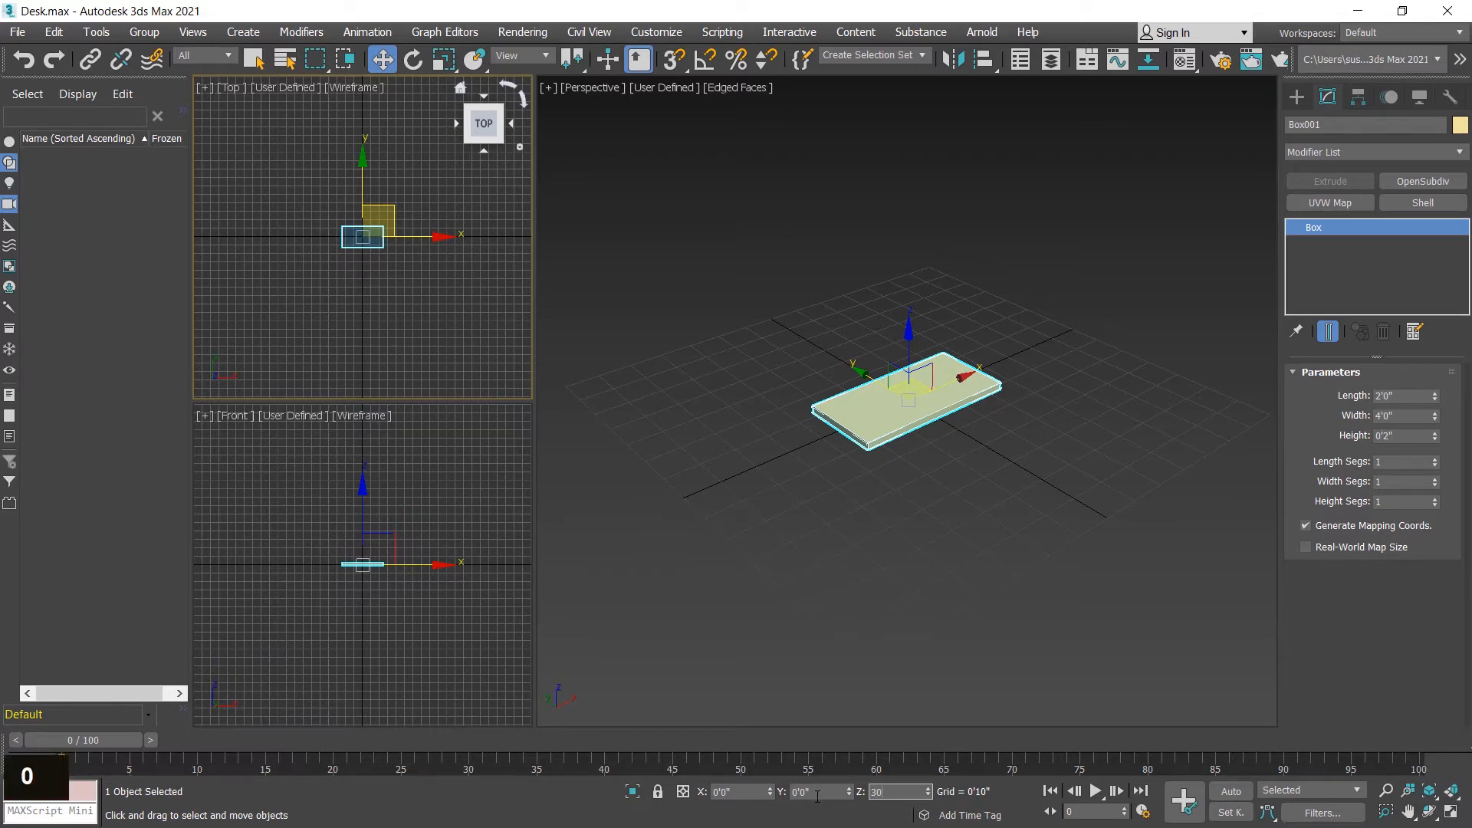
{"action": "key", "text": "Return"}
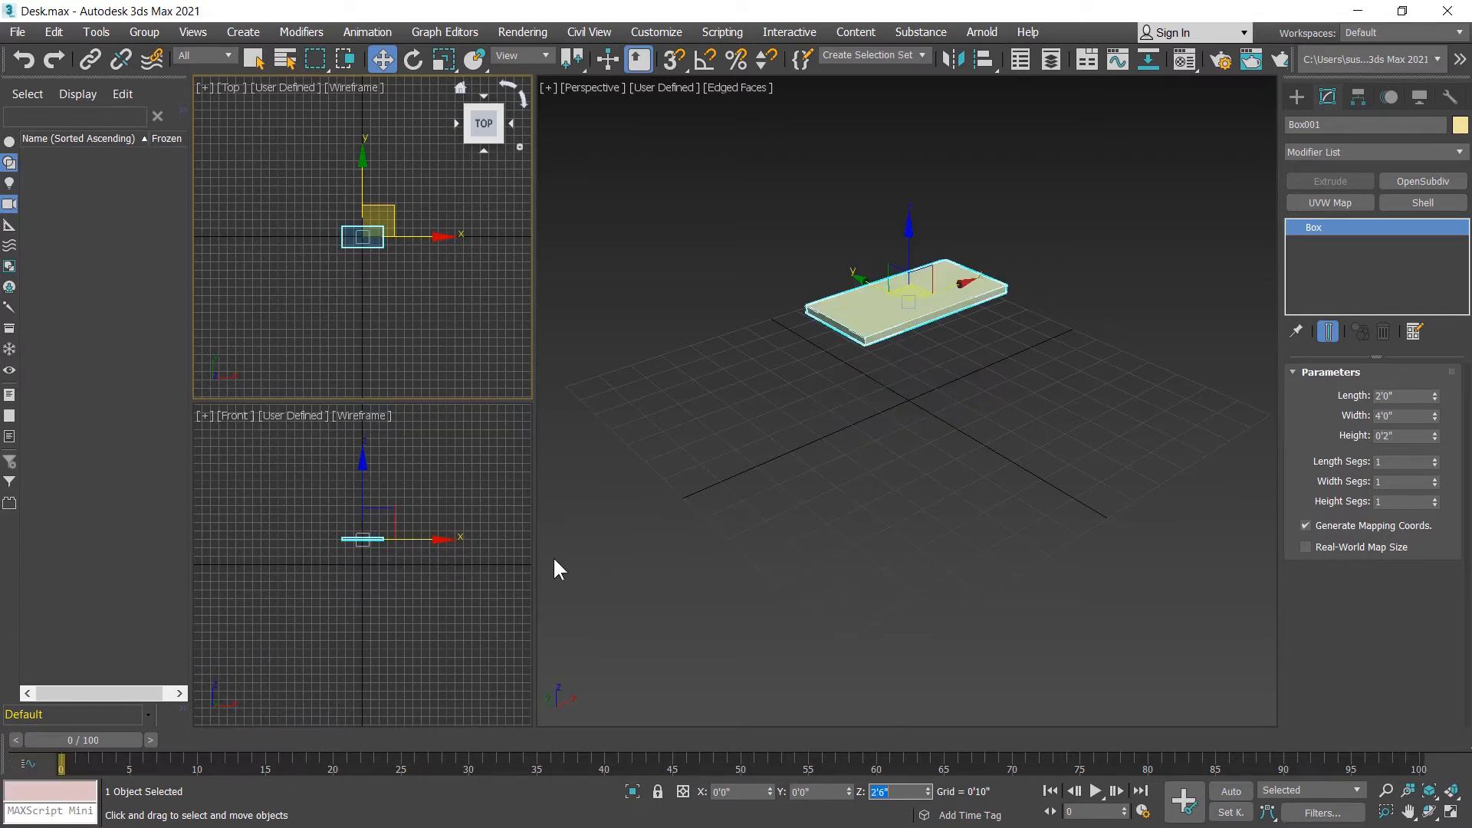
Step: Create a leg box about 1.6" by 1.8" and 3.1" high just inside the tabletop's upper-left corner in the maximized Top view
{"action": "scroll", "coordinate": [370, 563], "scroll_direction": "up", "scroll_amount": 3}
{"action": "middle_click_drag", "start_coordinate": [371, 564], "coordinate": [360, 611]}
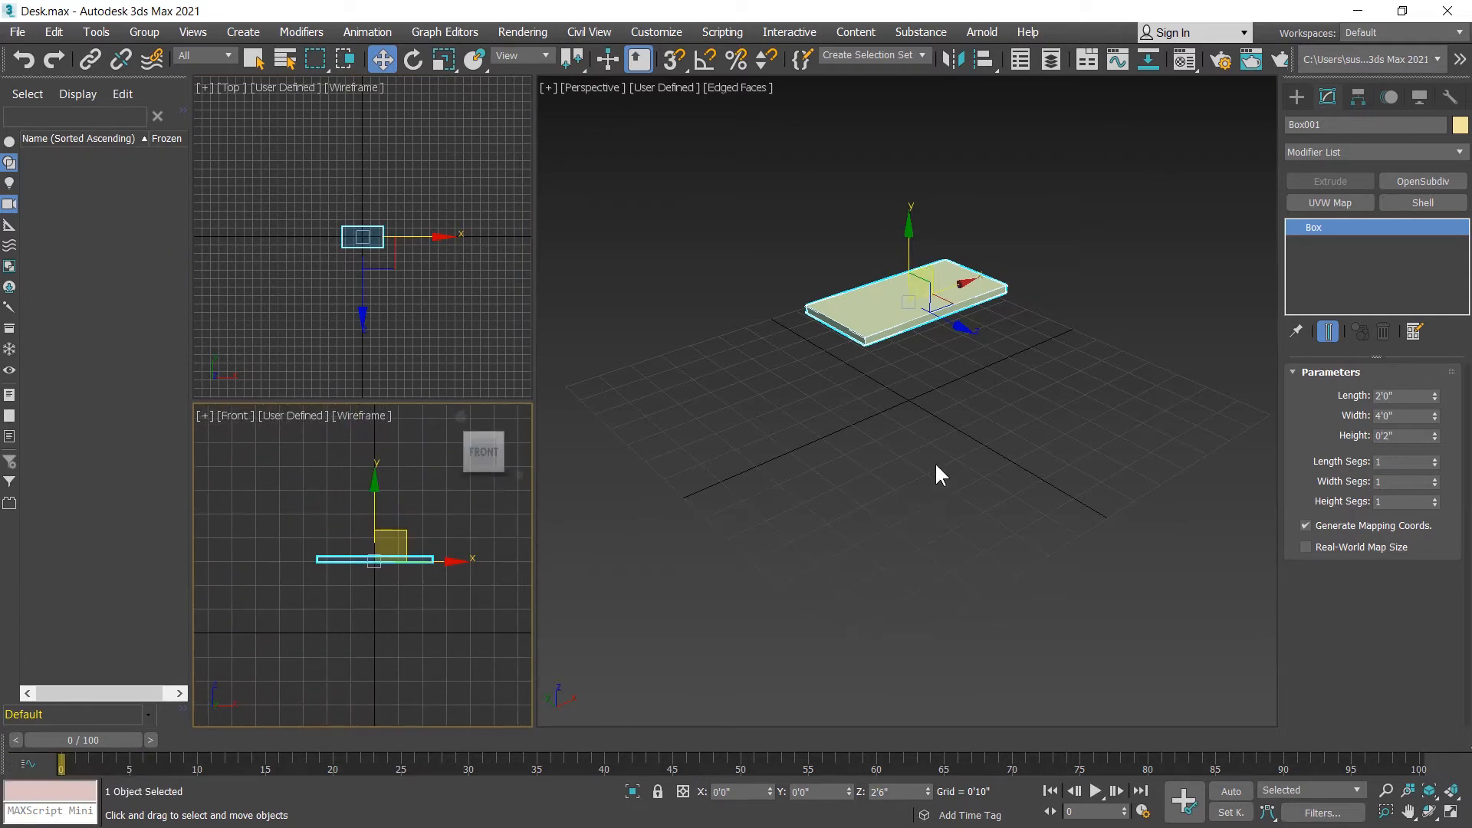
{"action": "middle_click", "coordinate": [803, 443]}
{"action": "middle_click_drag", "start_coordinate": [414, 300], "coordinate": [419, 314]}
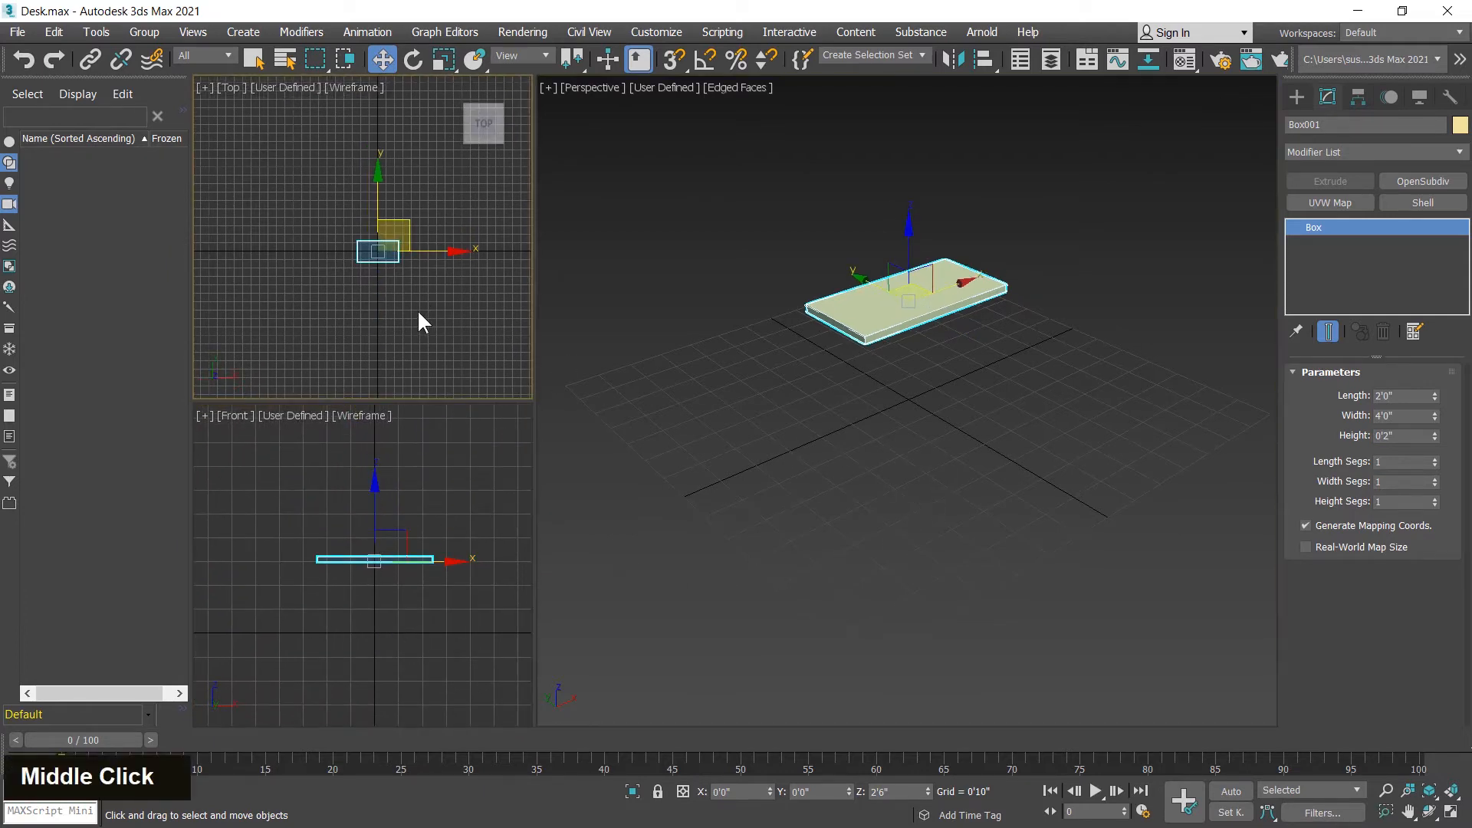
{"action": "key", "text": "alt+w"}
{"action": "scroll", "coordinate": [805, 495], "scroll_direction": "up", "scroll_amount": 5}
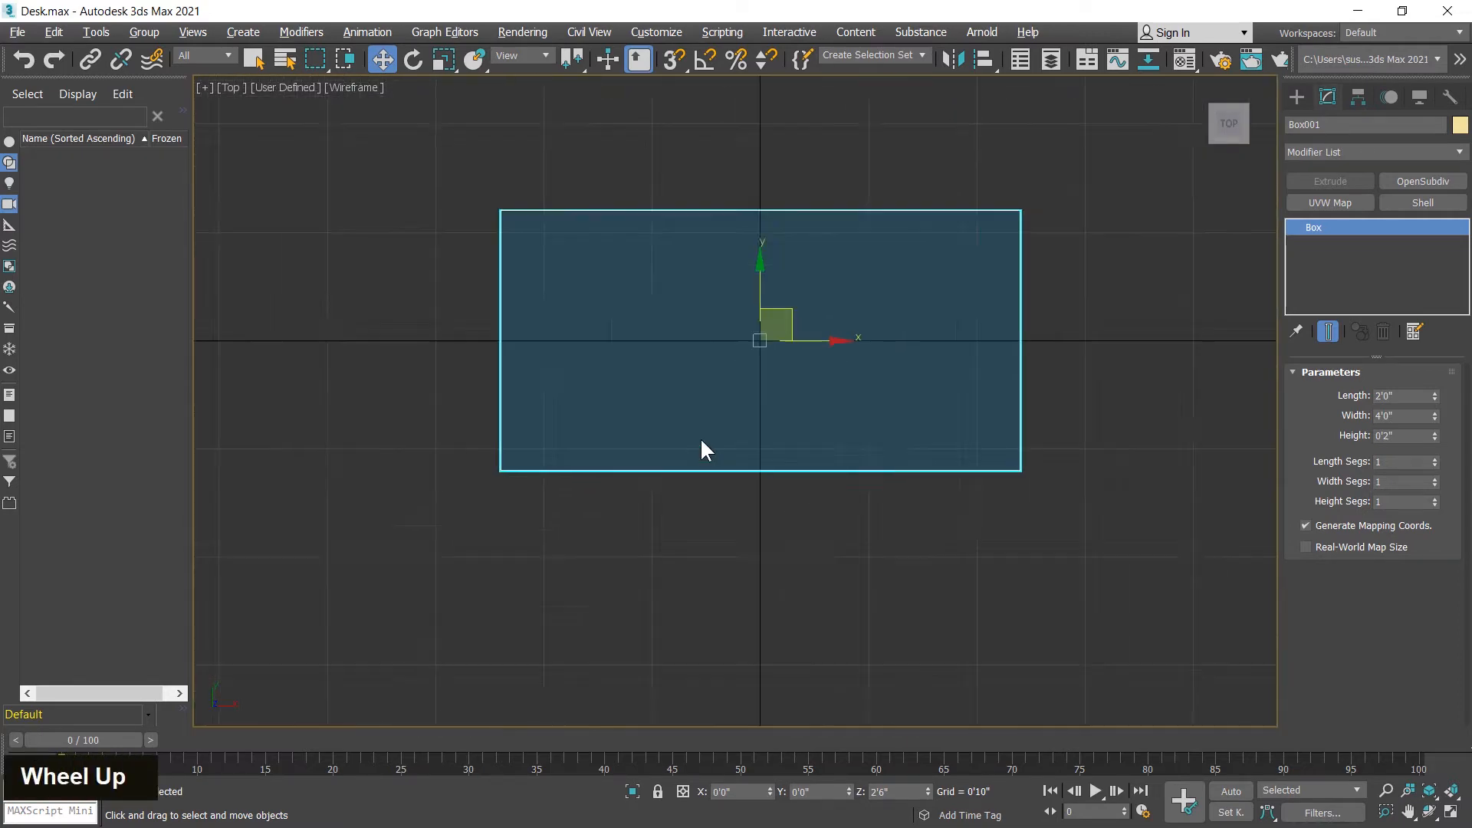
{"action": "scroll", "coordinate": [701, 448], "scroll_direction": "up", "scroll_amount": 1}
{"action": "middle_click_drag", "start_coordinate": [701, 448], "coordinate": [750, 490]}
{"action": "left_click", "coordinate": [1296, 97]}
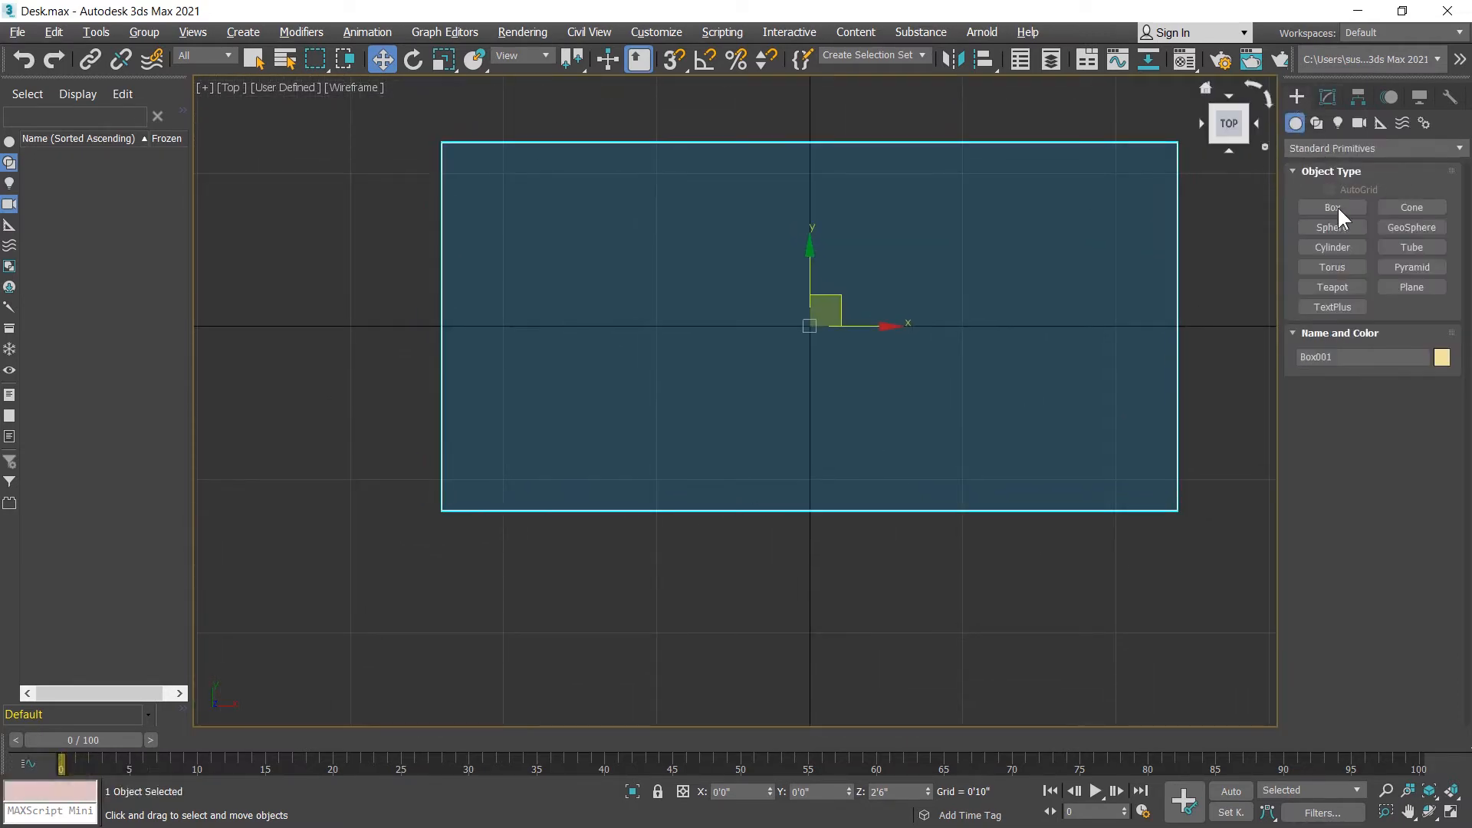
{"action": "left_click", "coordinate": [1331, 207]}
{"action": "middle_click_drag", "start_coordinate": [641, 295], "coordinate": [756, 417]}
{"action": "scroll", "coordinate": [651, 342], "scroll_direction": "up", "scroll_amount": 1}
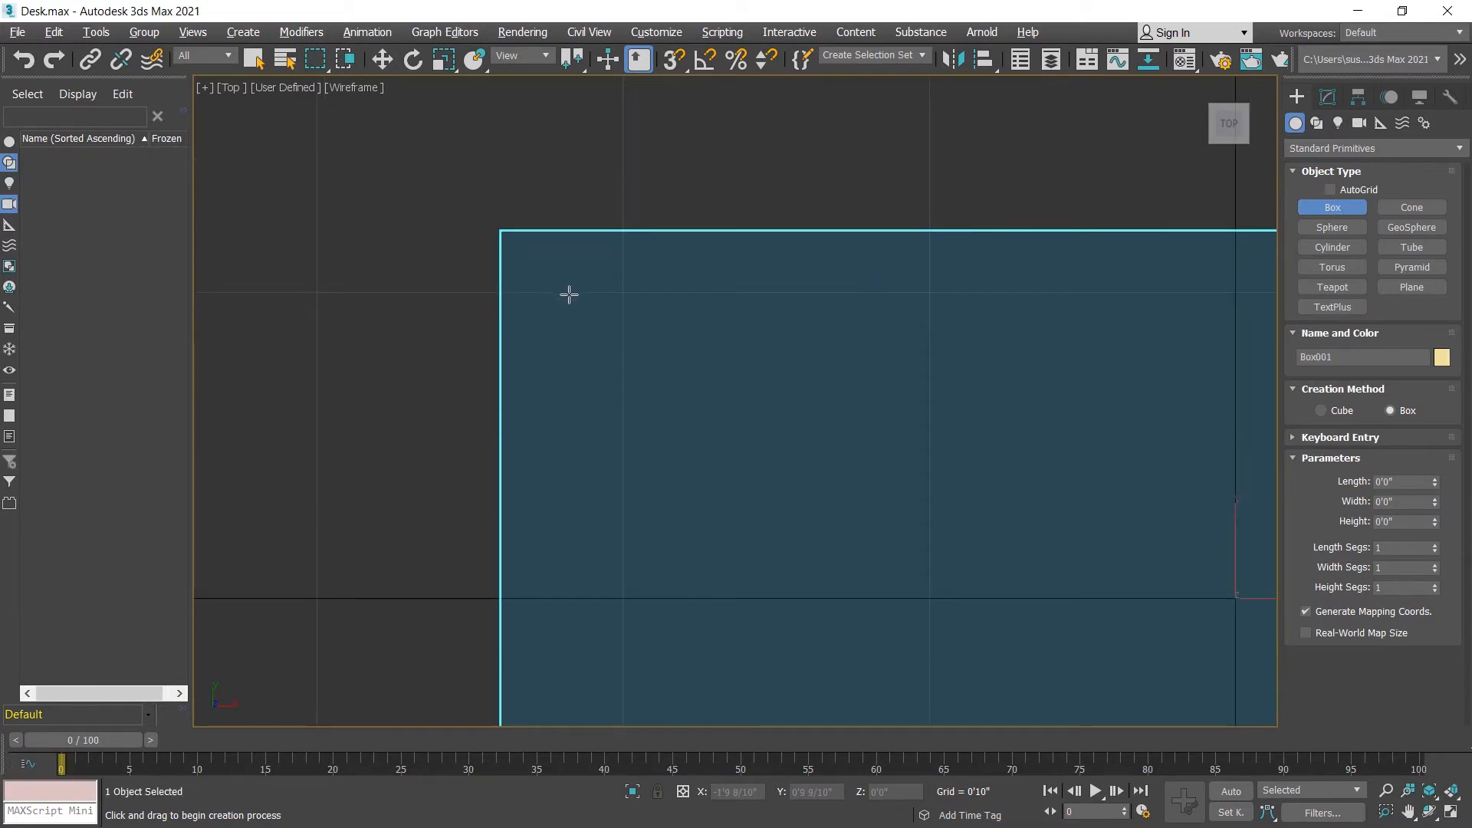
{"action": "left_click_drag", "start_coordinate": [568, 295], "coordinate": [626, 345]}
{"action": "right_click", "coordinate": [621, 251]}
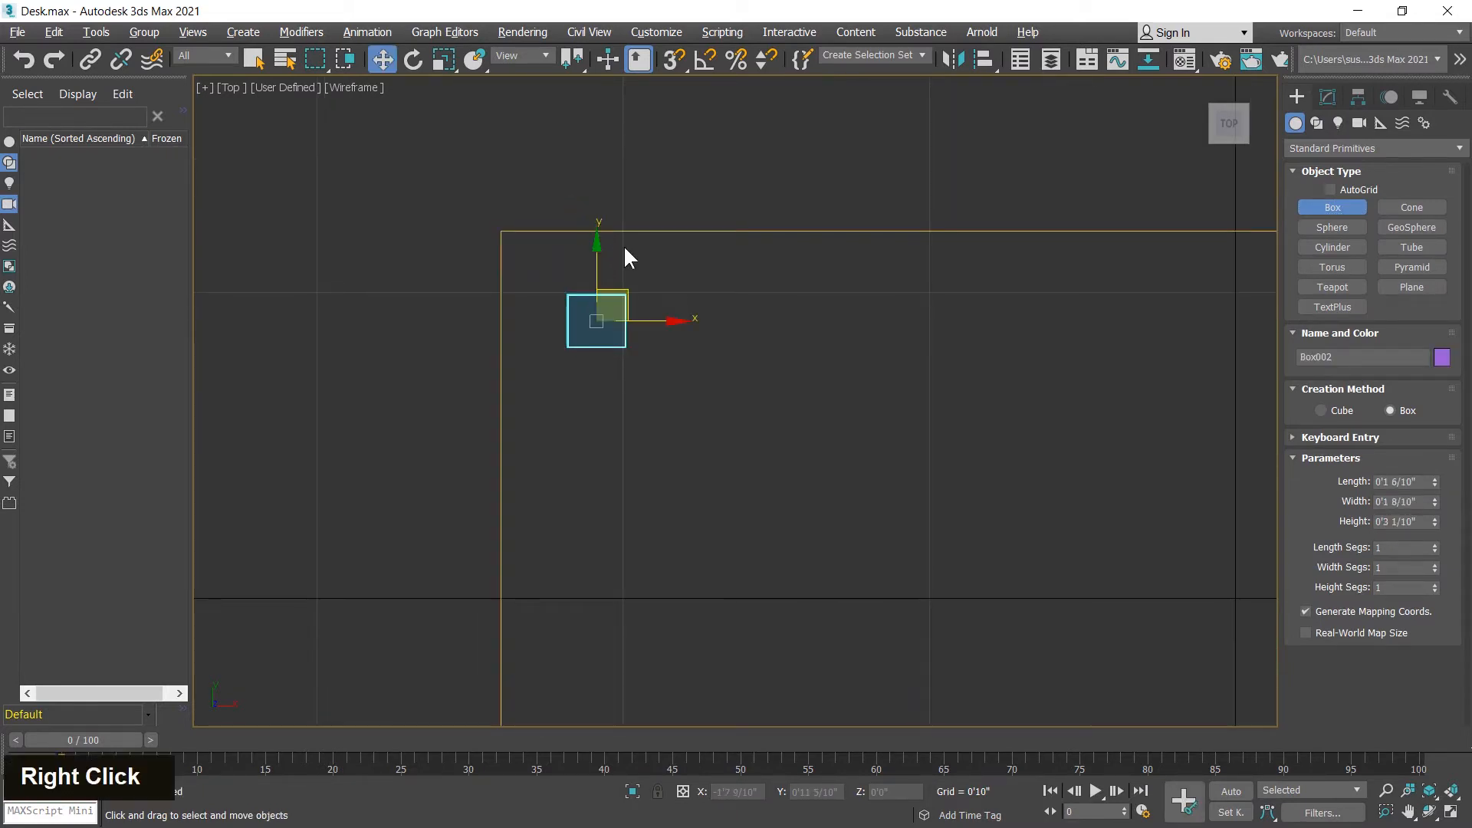
Step: Set the leg box's length to 2", width to 2" and height to 30"
{"action": "left_click", "coordinate": [1327, 96]}
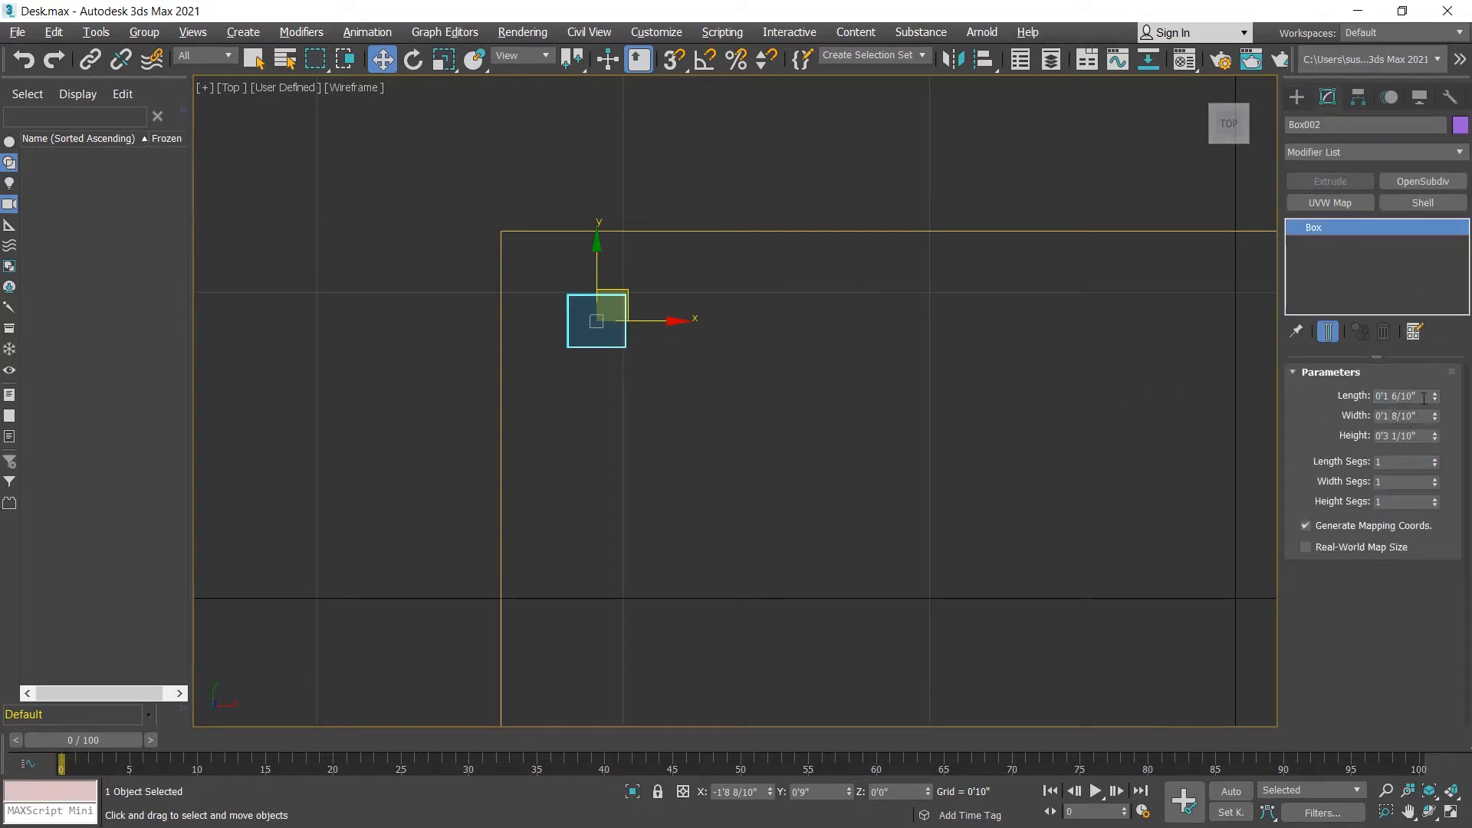
{"action": "left_click_drag", "start_coordinate": [1424, 398], "coordinate": [1391, 389]}
{"action": "type", "text": "2"}
{"action": "key", "text": "Return"}
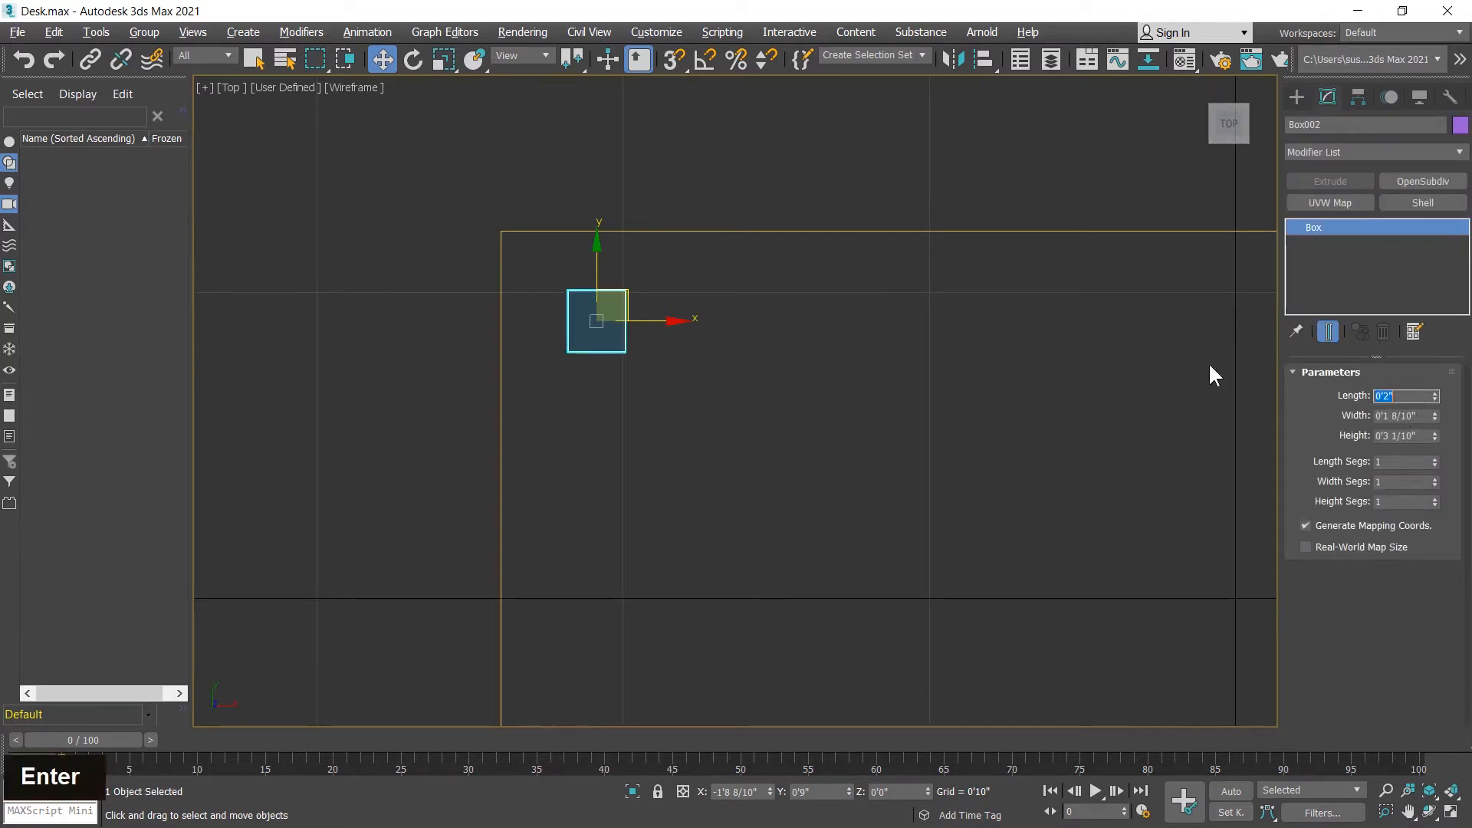
{"action": "key", "text": "Tab"}
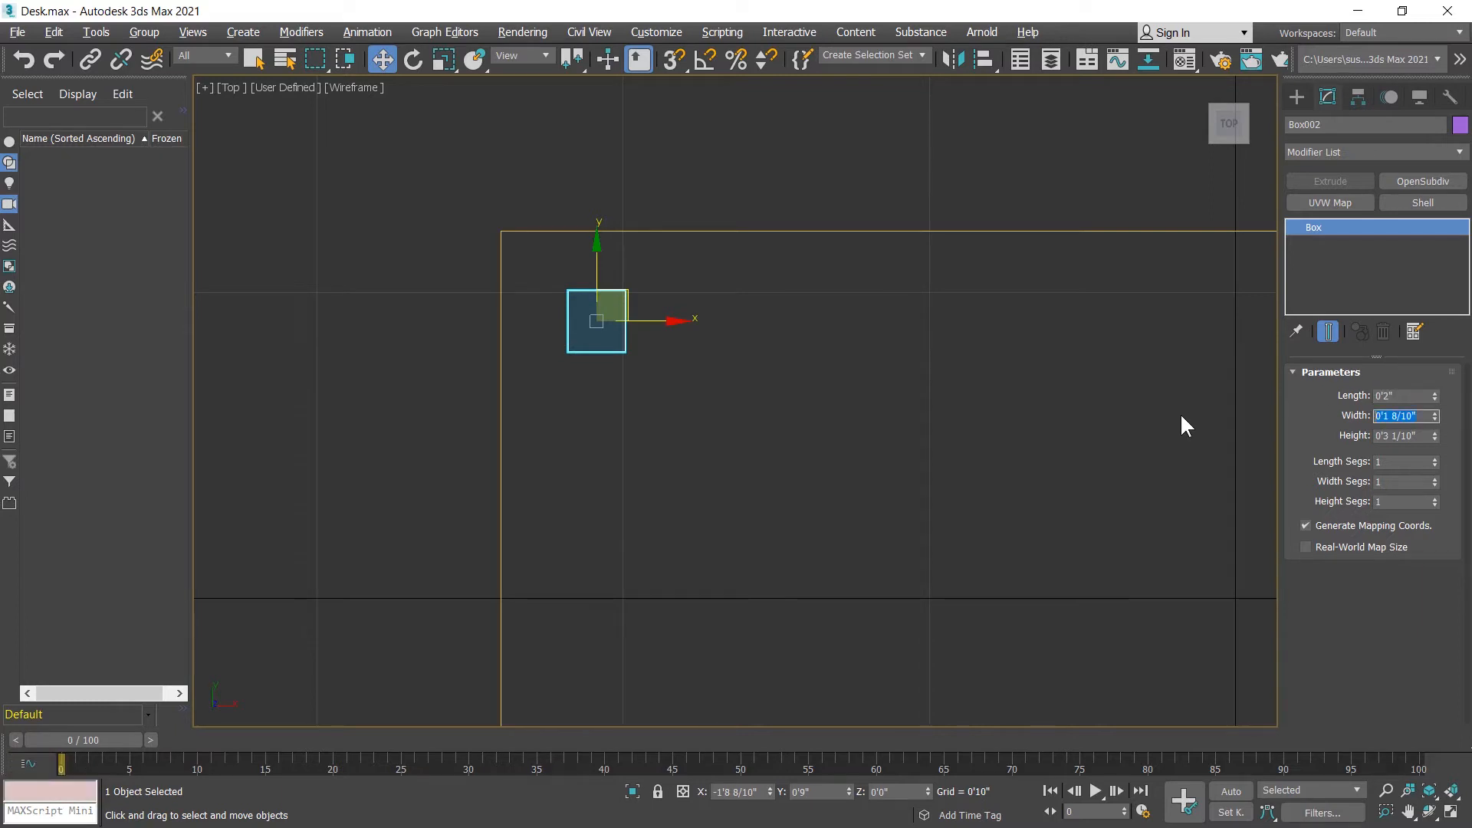
{"action": "type", "text": "2"}
{"action": "key", "text": "Return"}
{"action": "left_click_drag", "start_coordinate": [1424, 438], "coordinate": [1275, 437]}
{"action": "type", "text": "30"}
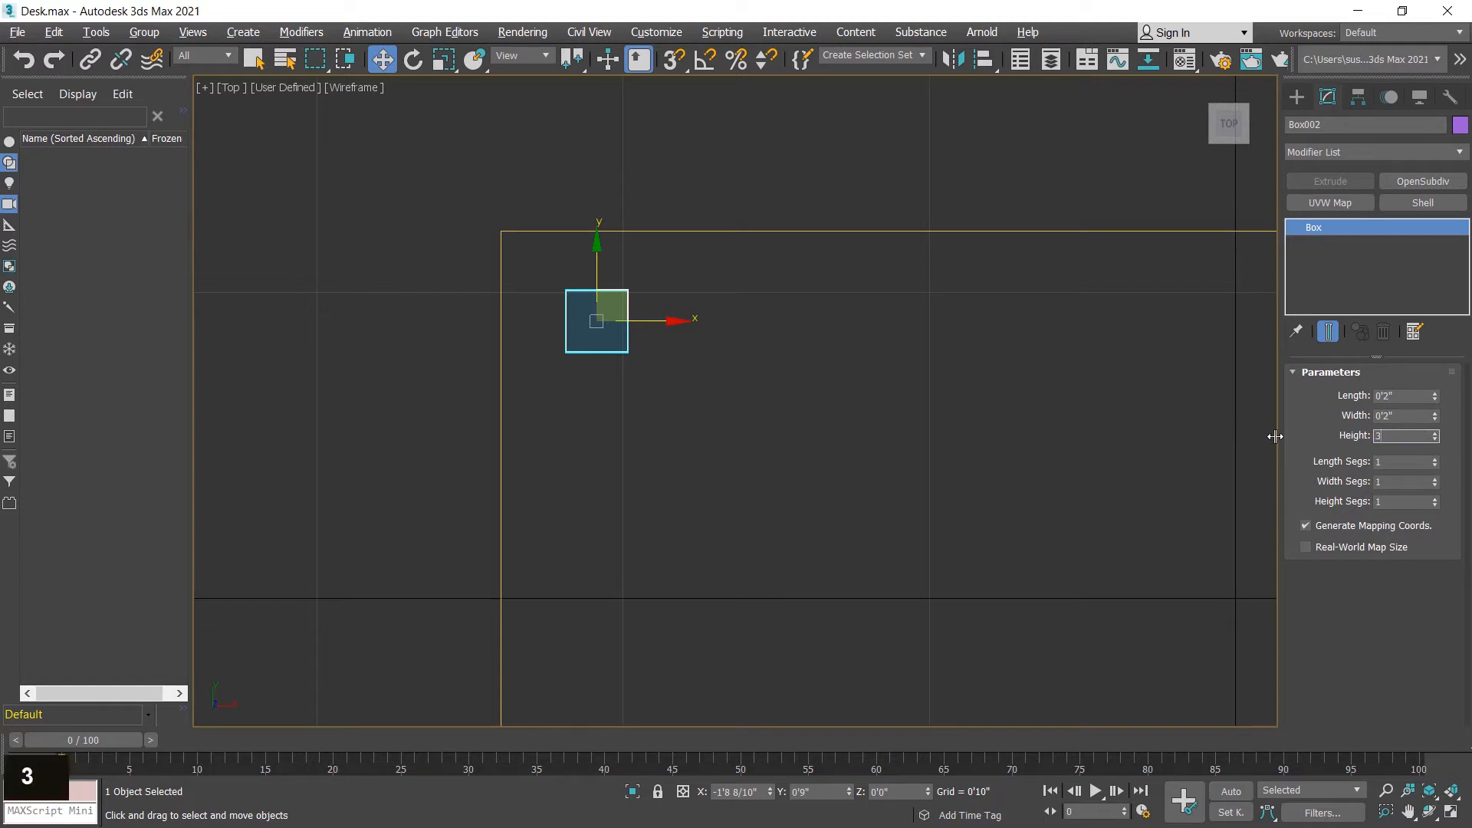
{"action": "key", "text": "Return"}
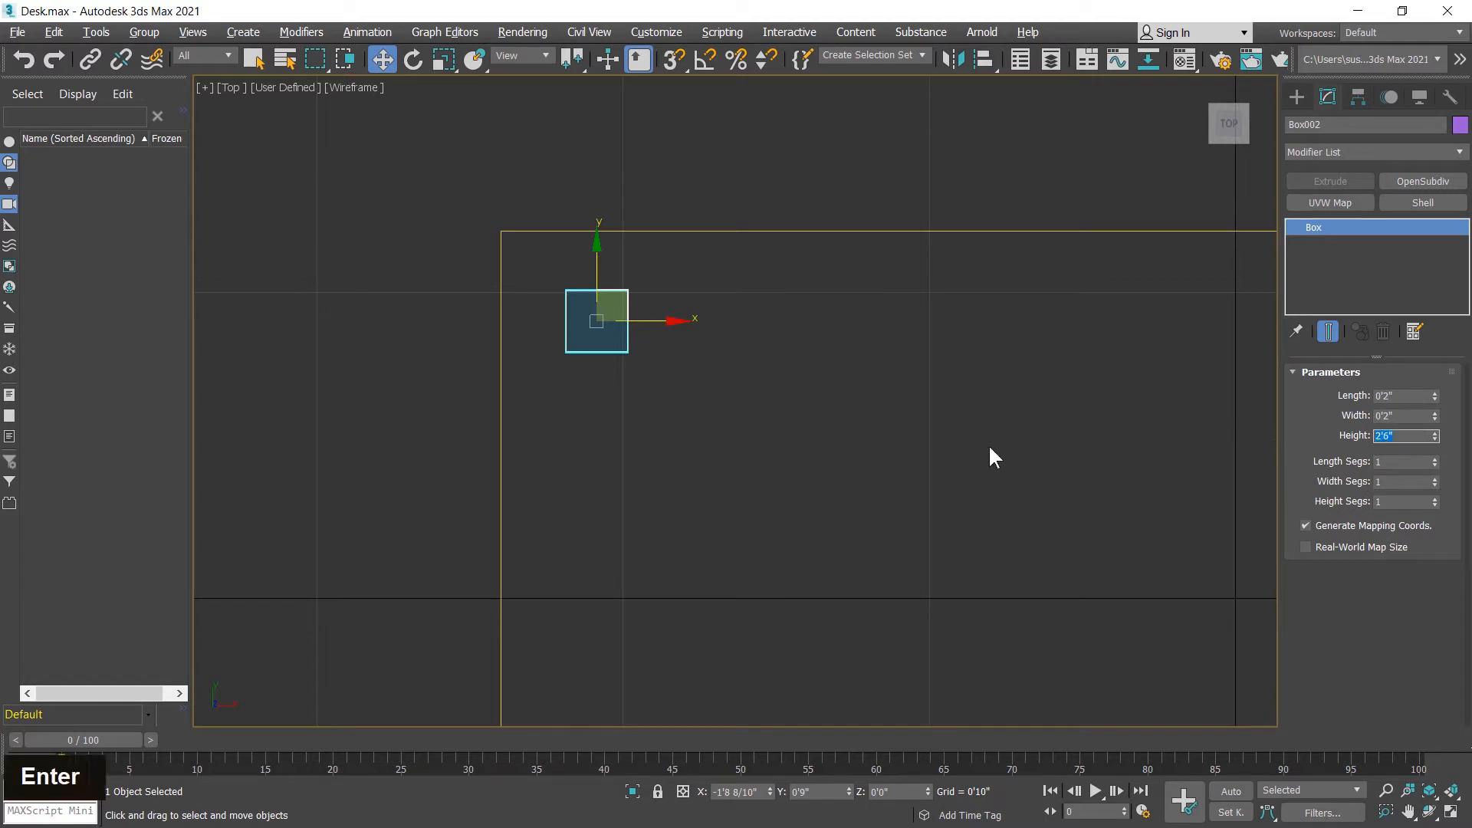
Step: Inspect the leg beneath the tabletop from below in the Perspective view and return to the maximized Top view
{"action": "middle_click", "coordinate": [966, 447]}
{"action": "key", "text": "alt+w"}
{"action": "middle_click_drag", "start_coordinate": [968, 435], "coordinate": [1074, 368], "text": "alt"}
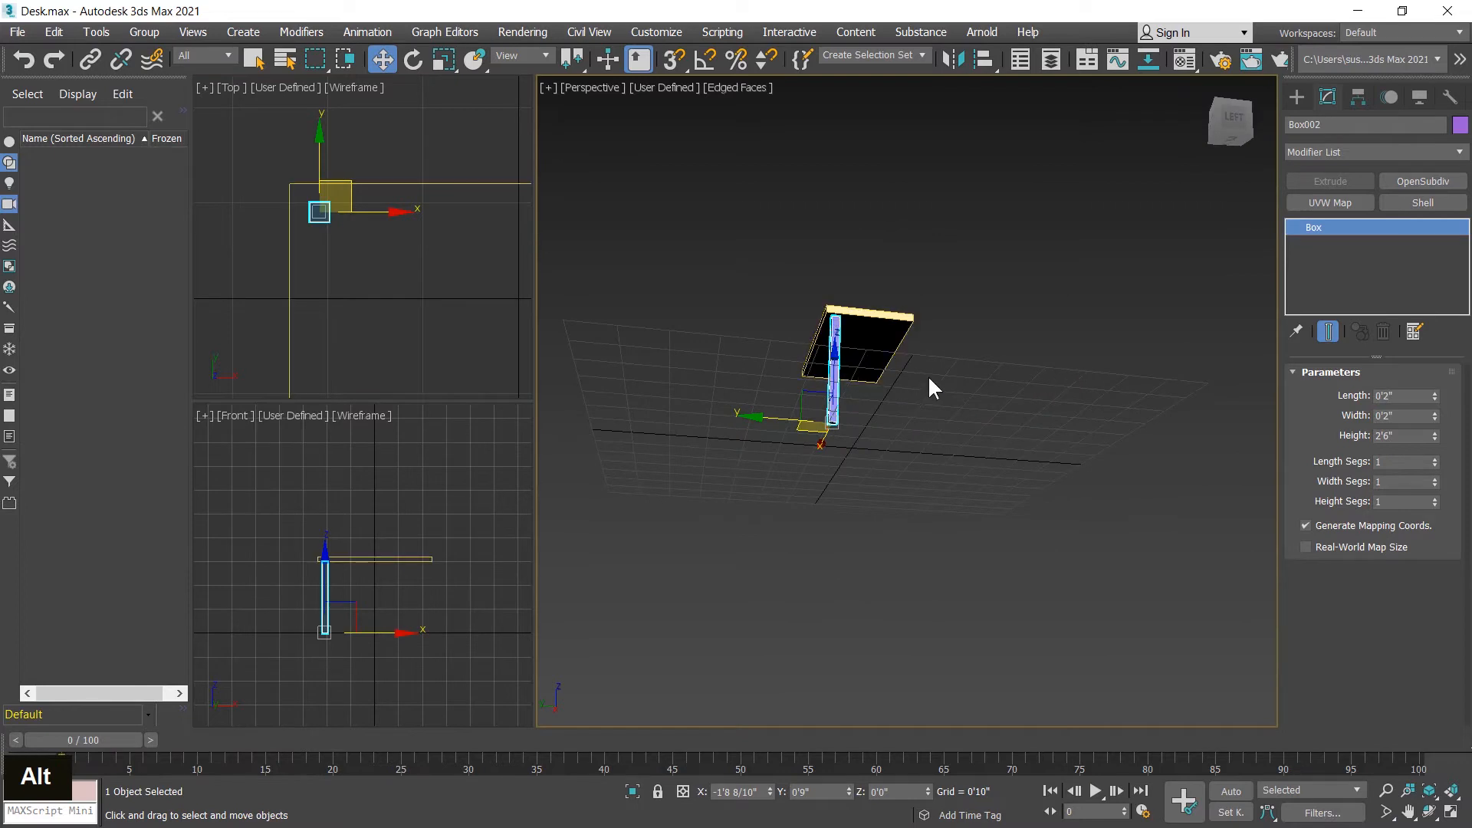
{"action": "middle_click", "coordinate": [950, 447]}
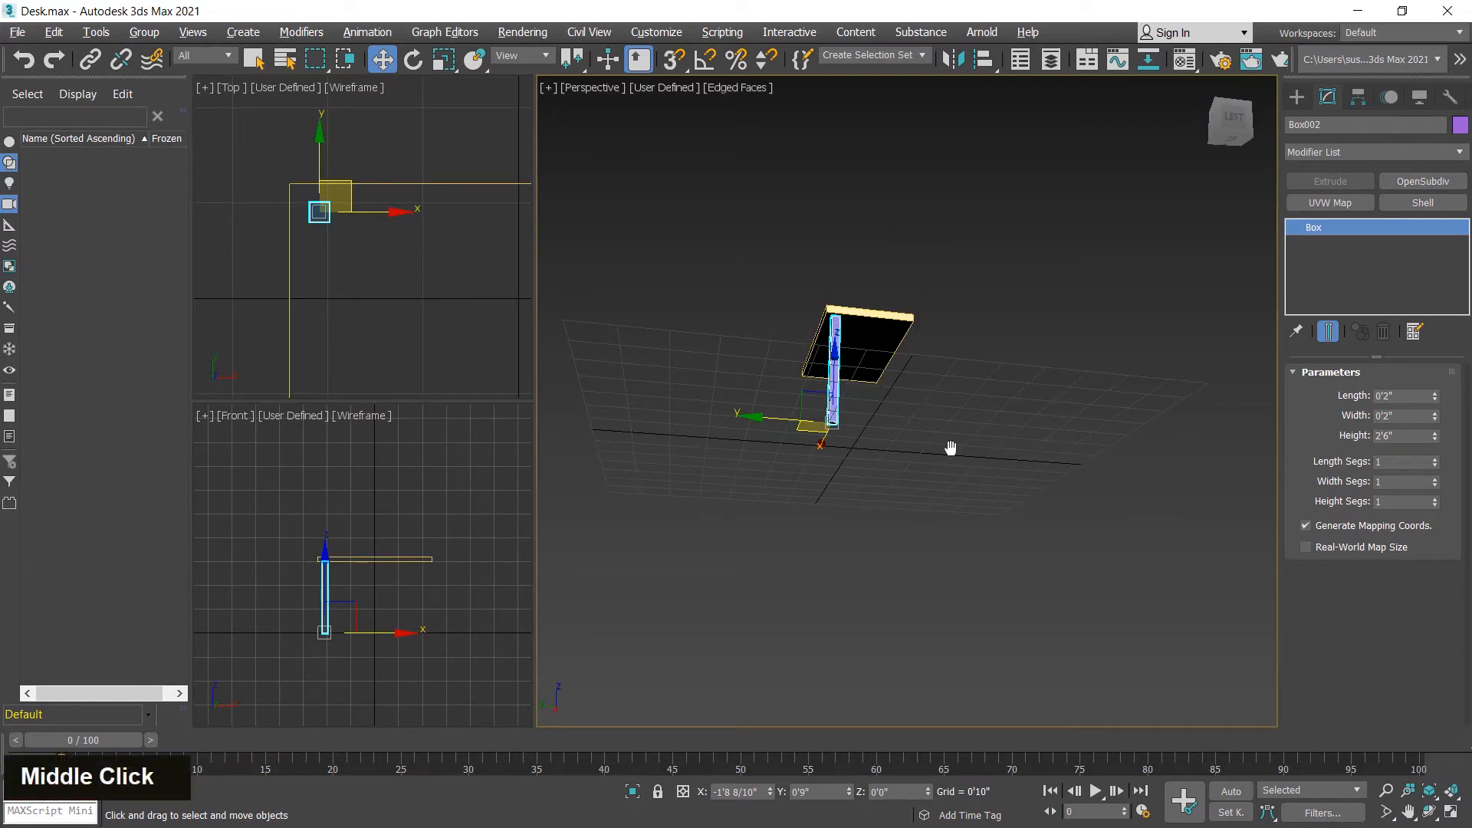
{"action": "middle_click", "coordinate": [421, 266]}
{"action": "key", "text": "alt+w"}
{"action": "middle_click", "coordinate": [750, 460]}
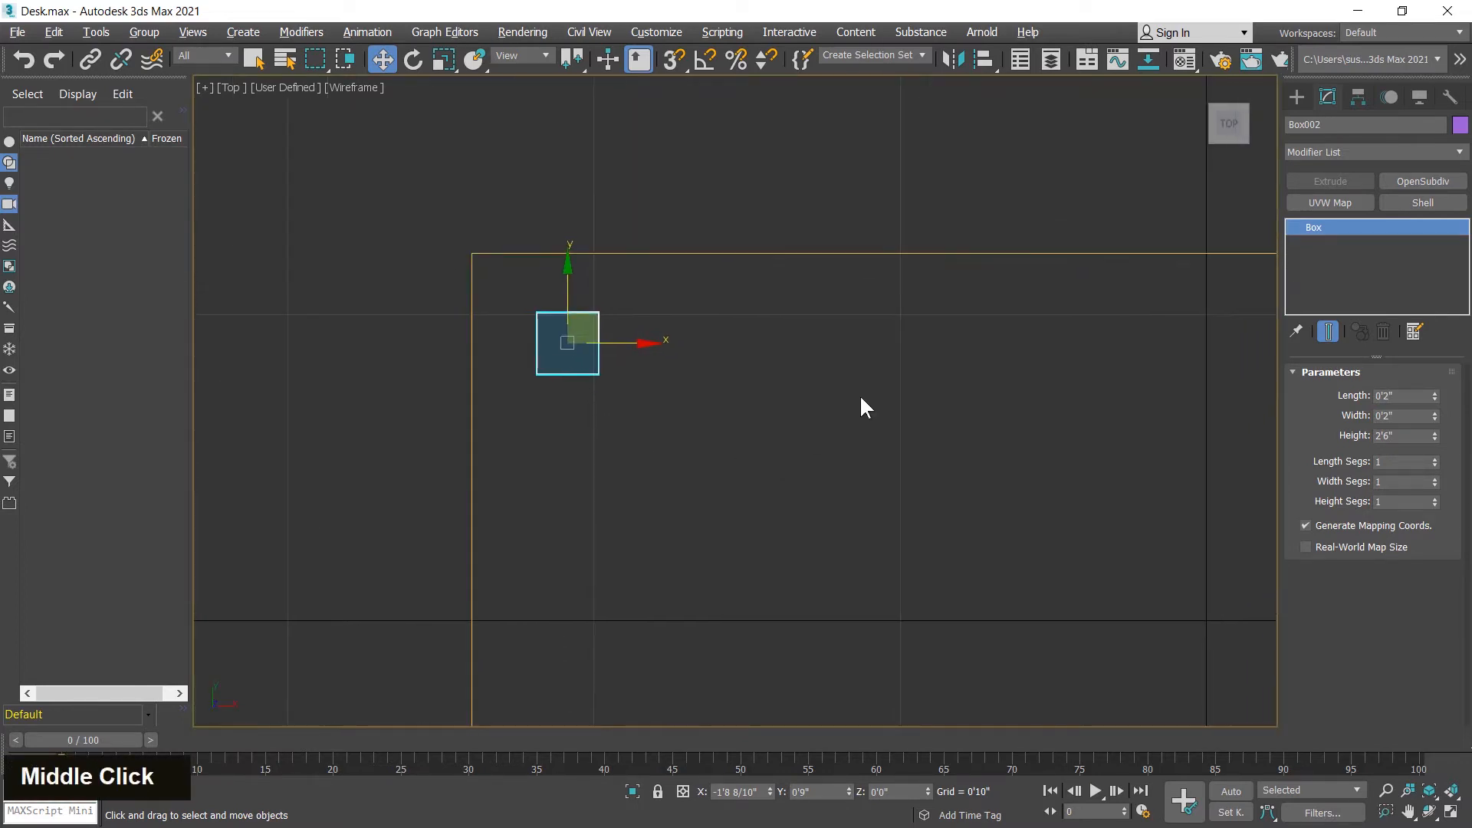
Step: Draw a rectangle spline about 2.7" long and 3.6" wide across the tabletop's upper edge near the leg
{"action": "left_click", "coordinate": [1297, 97]}
{"action": "left_click", "coordinate": [1317, 122]}
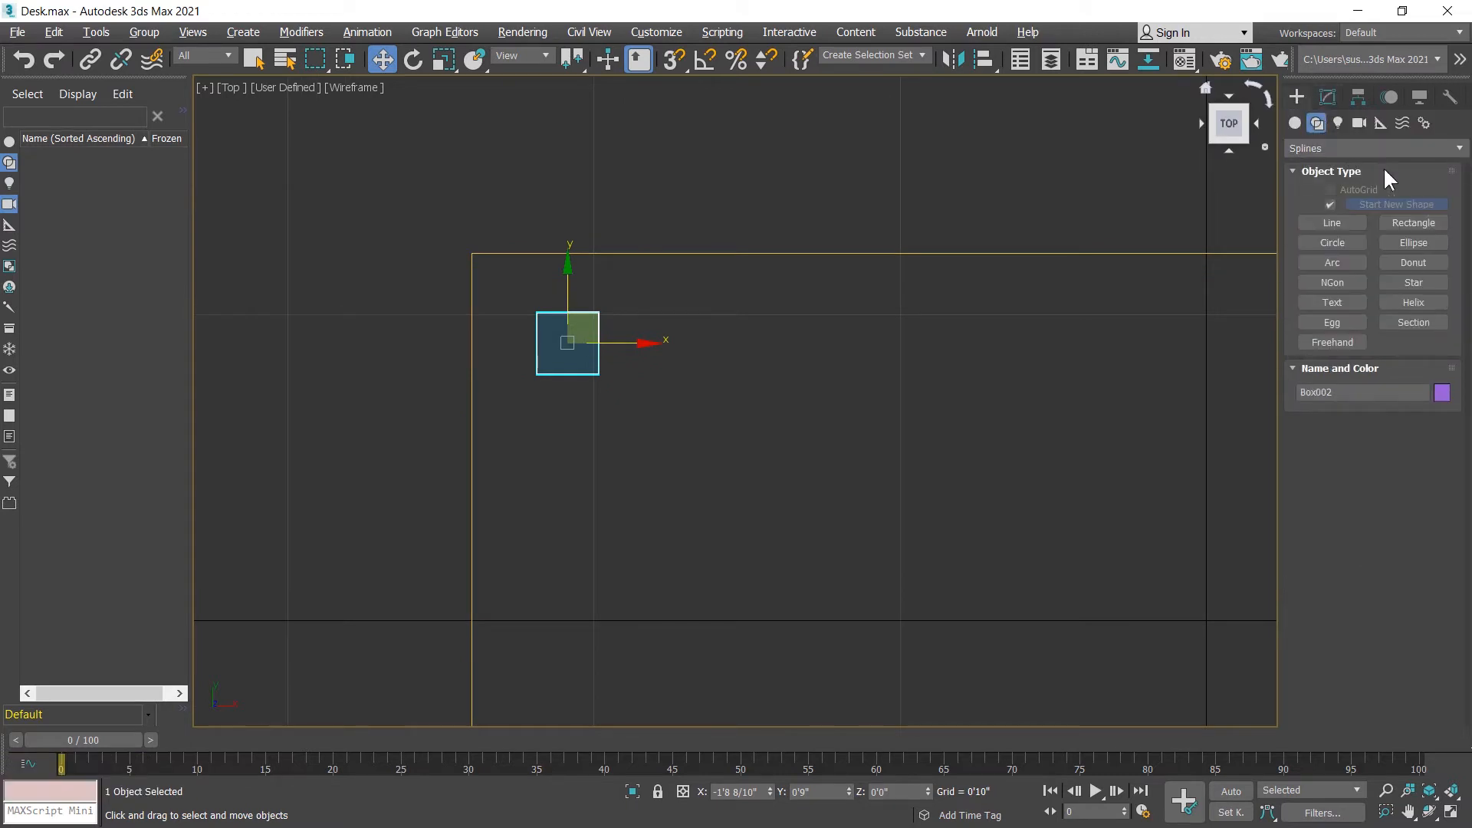
{"action": "left_click", "coordinate": [1414, 222]}
{"action": "left_click_drag", "start_coordinate": [616, 178], "coordinate": [729, 263]}
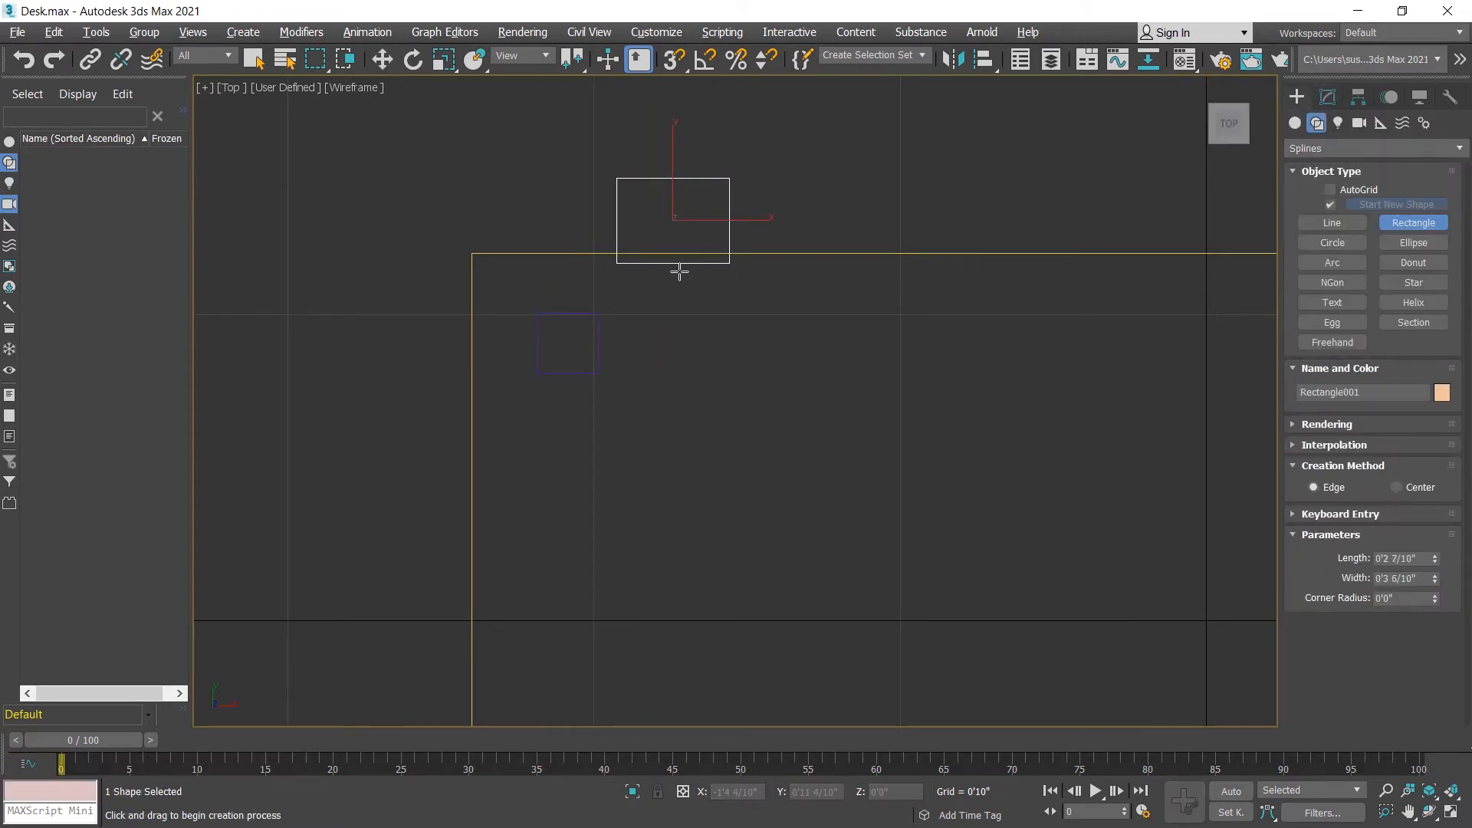
Step: Set the rectangle's length to 3" and width to 3"
{"action": "left_click", "coordinate": [1327, 98]}
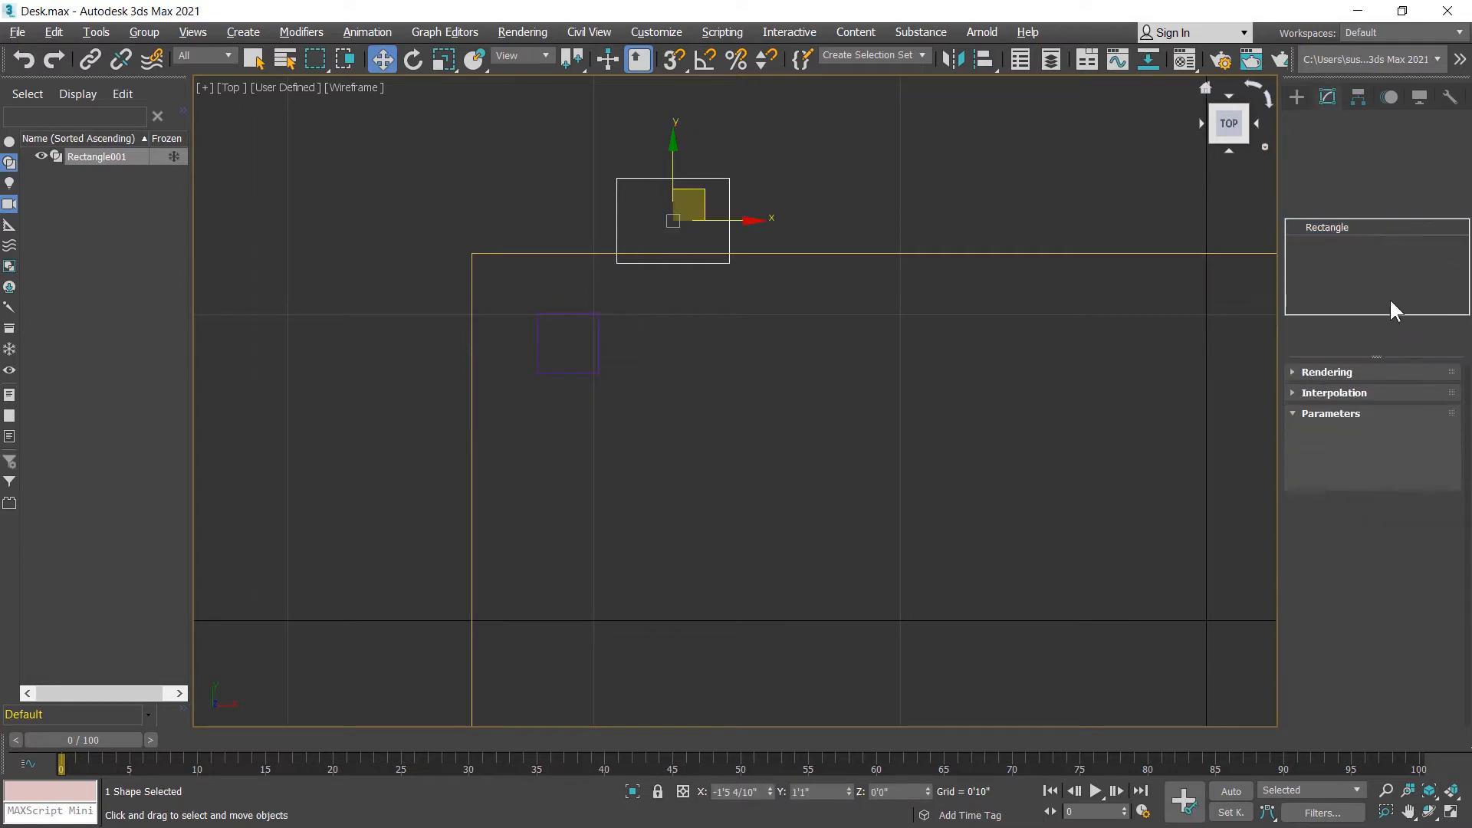
{"action": "left_click", "coordinate": [1400, 437]}
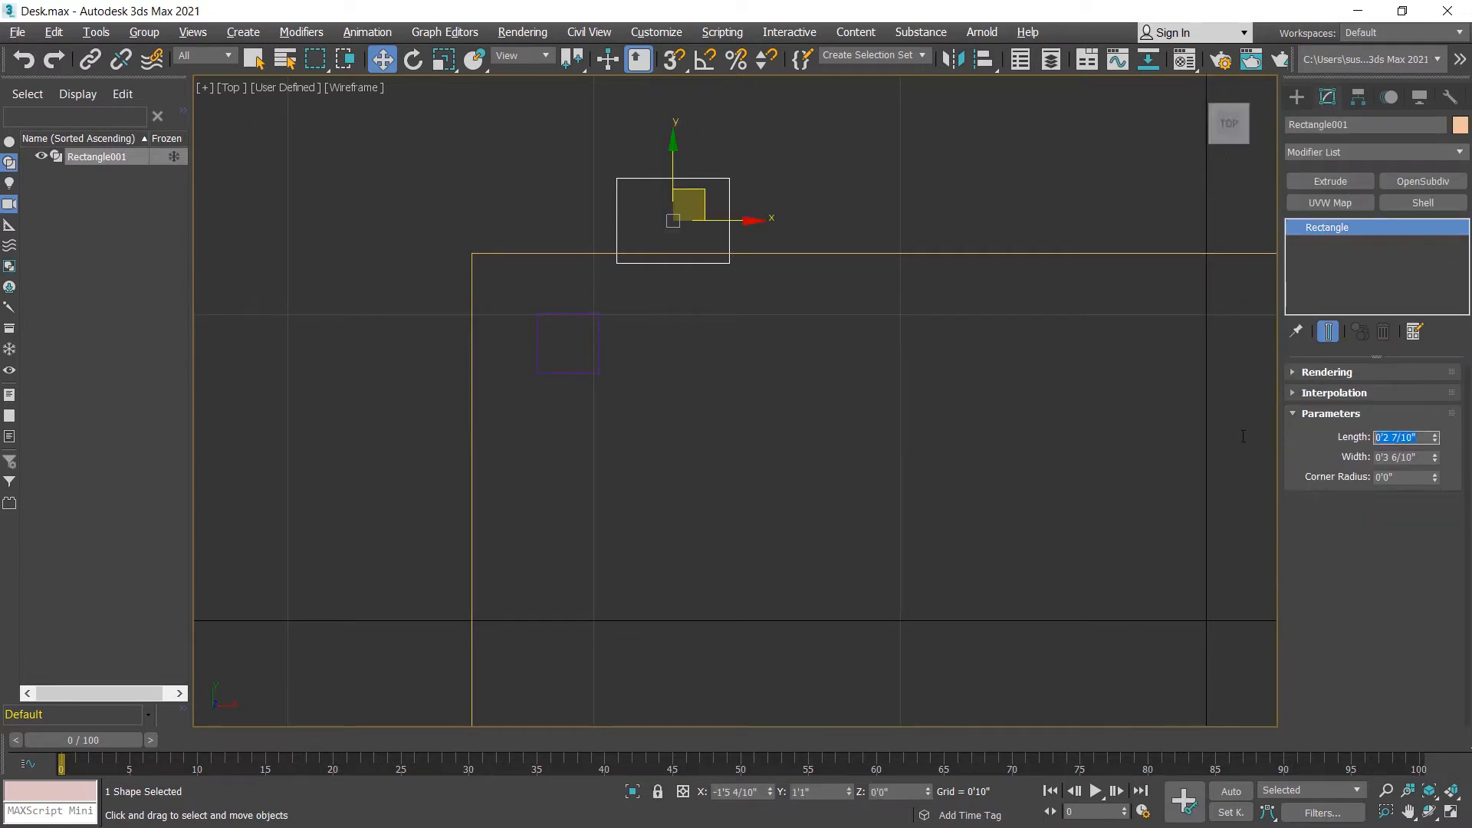
{"action": "type", "text": "3"}
{"action": "key", "text": "Return"}
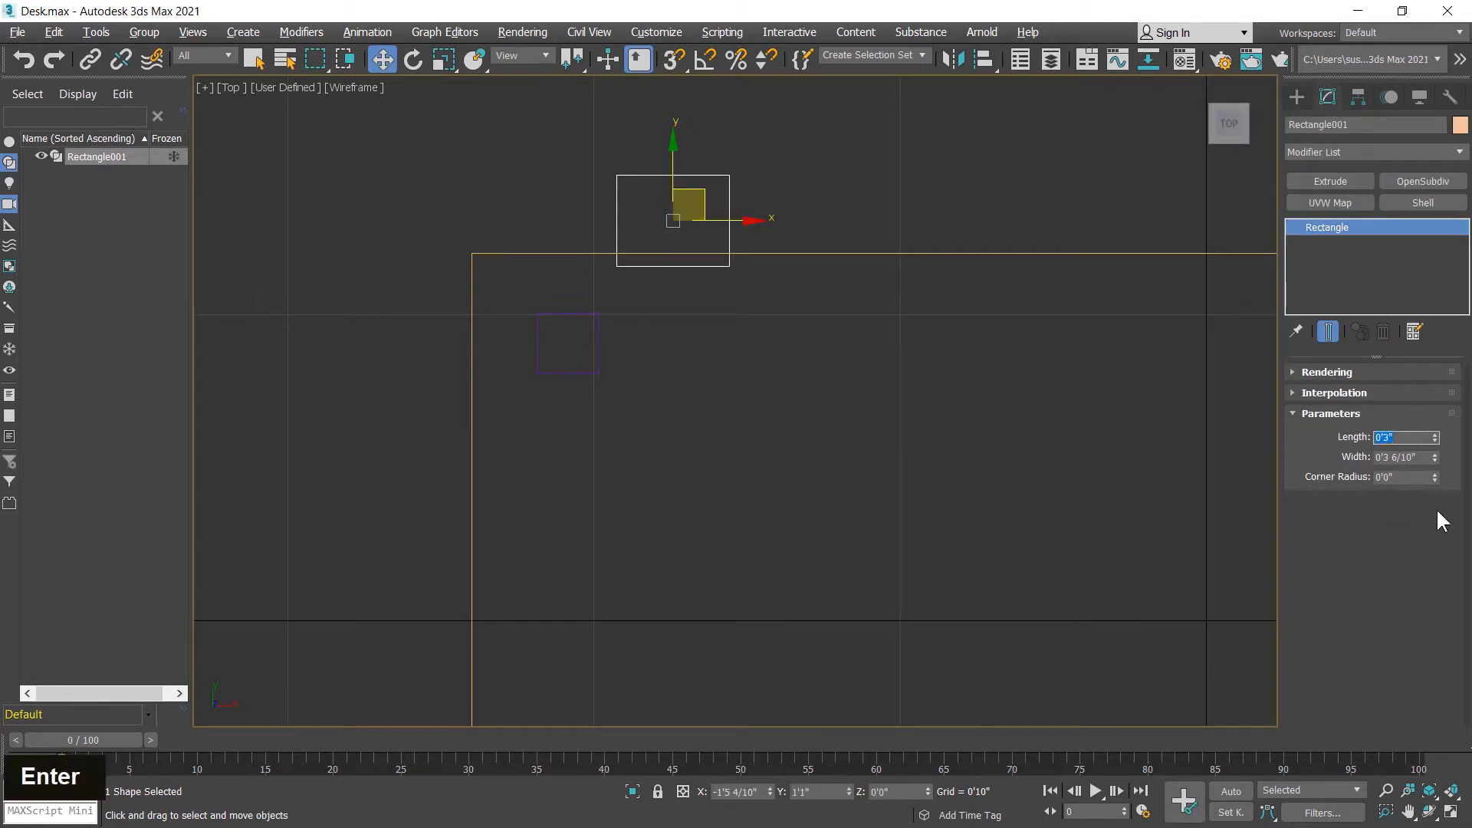
{"action": "left_click", "coordinate": [1422, 458]}
{"action": "type", "text": "3"}
{"action": "key", "text": "Return"}
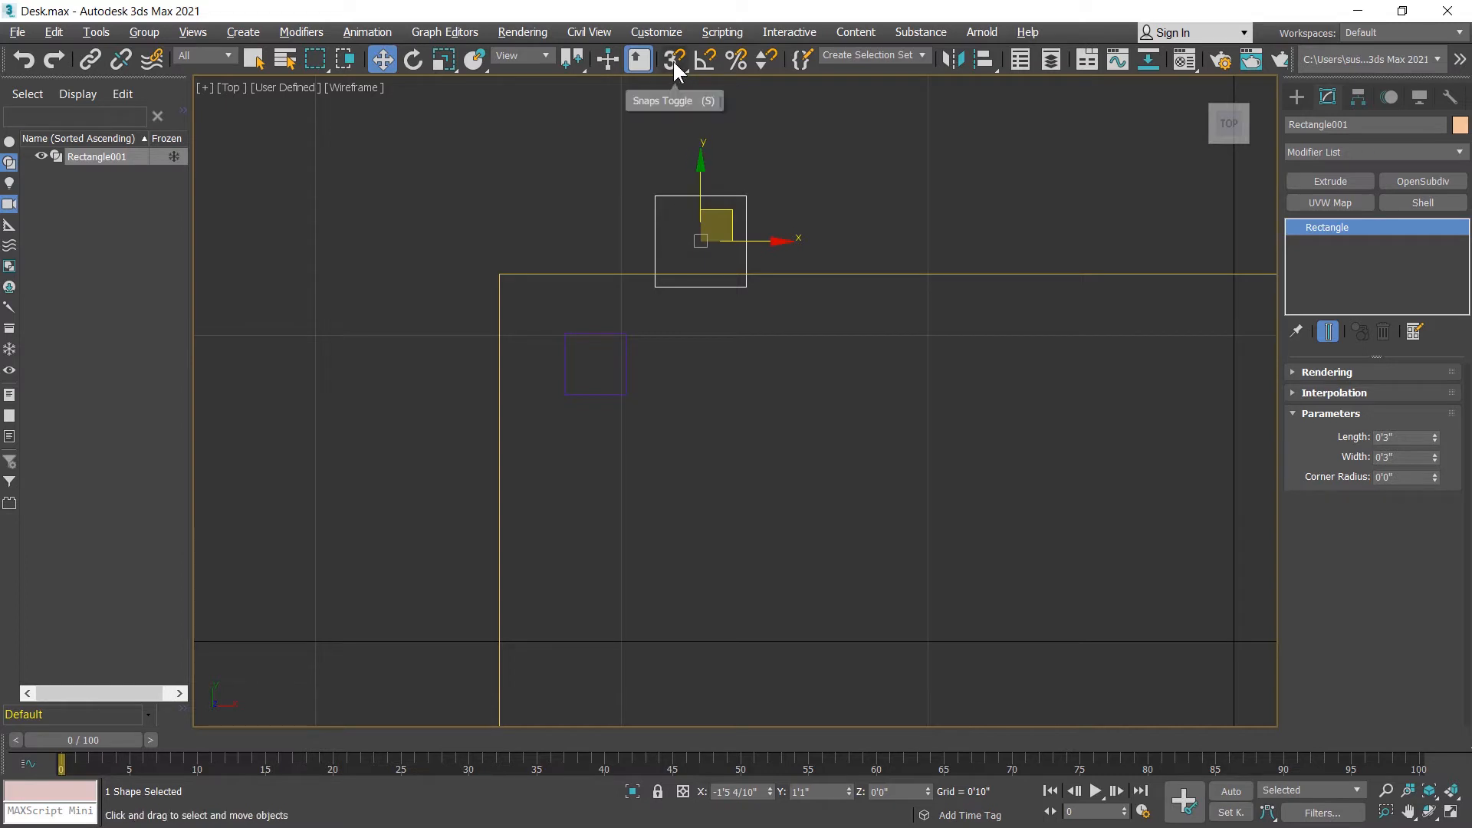
Step: Turn on 2D vertex snapping and snap the rectangle's upper-left corner to the tabletop's upper-left corner
{"action": "left_click_drag", "start_coordinate": [673, 58], "coordinate": [675, 129]}
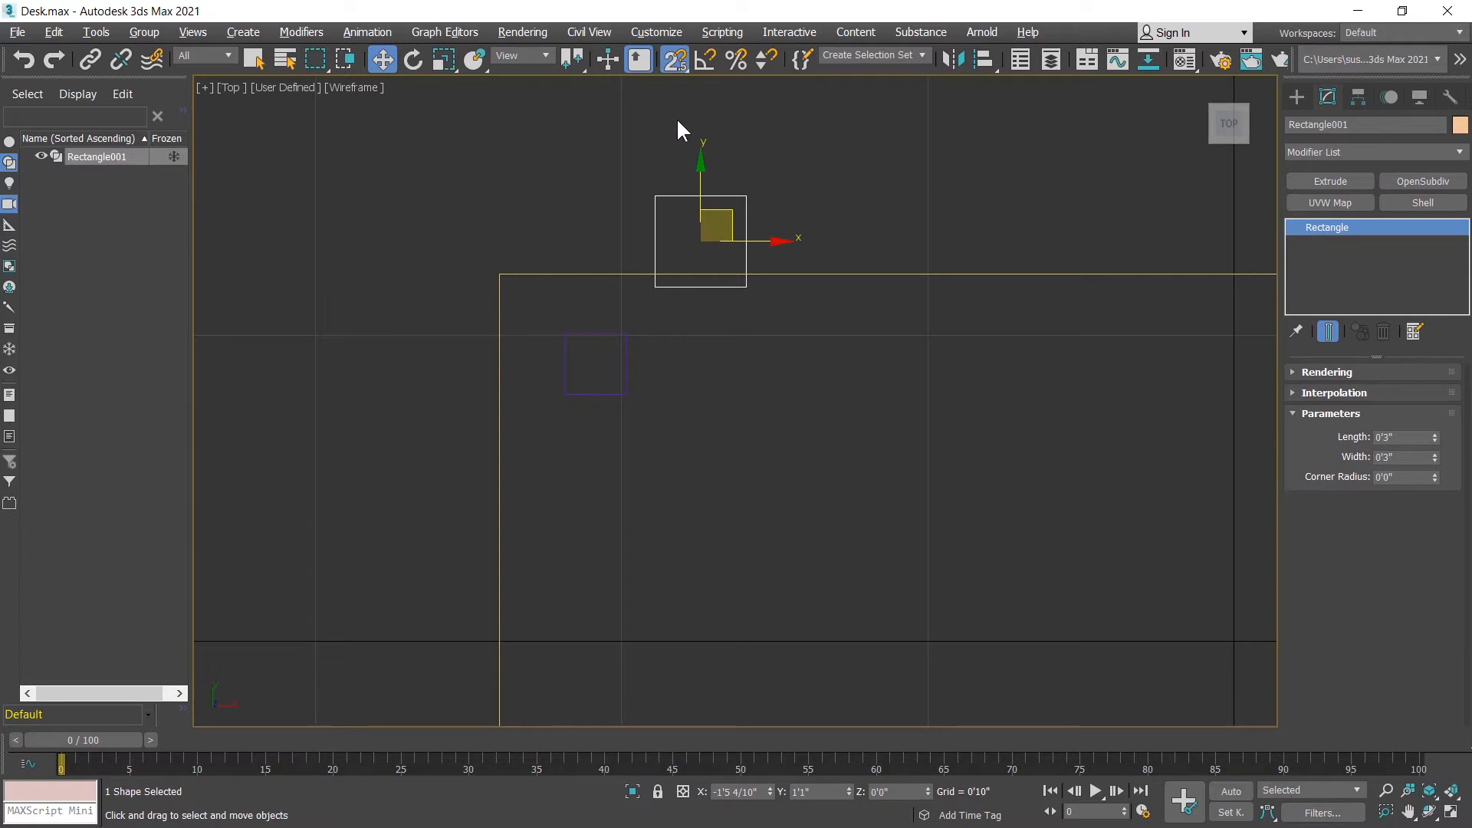
{"action": "right_click", "coordinate": [677, 62]}
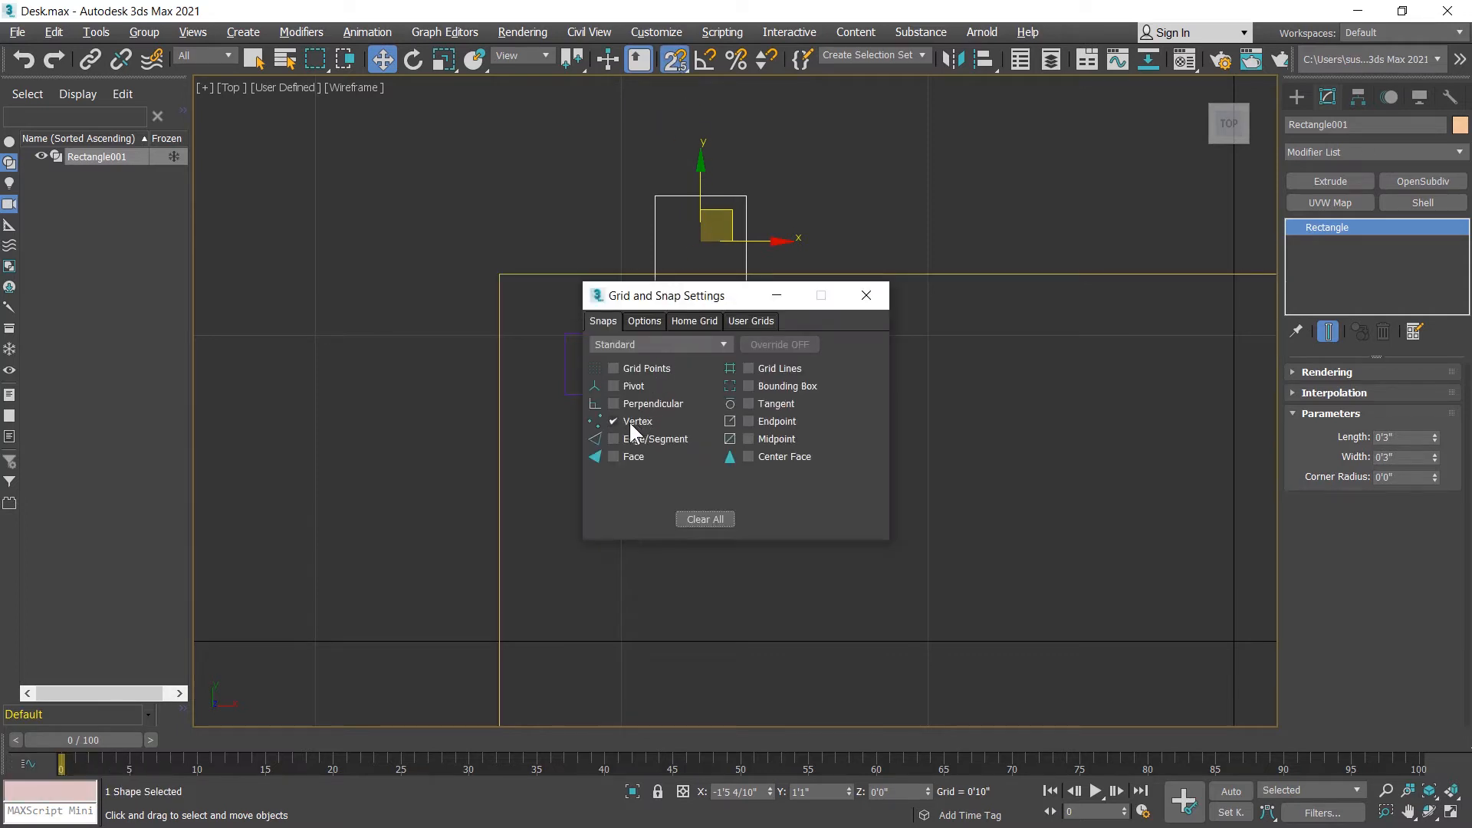
{"action": "left_click", "coordinate": [868, 296]}
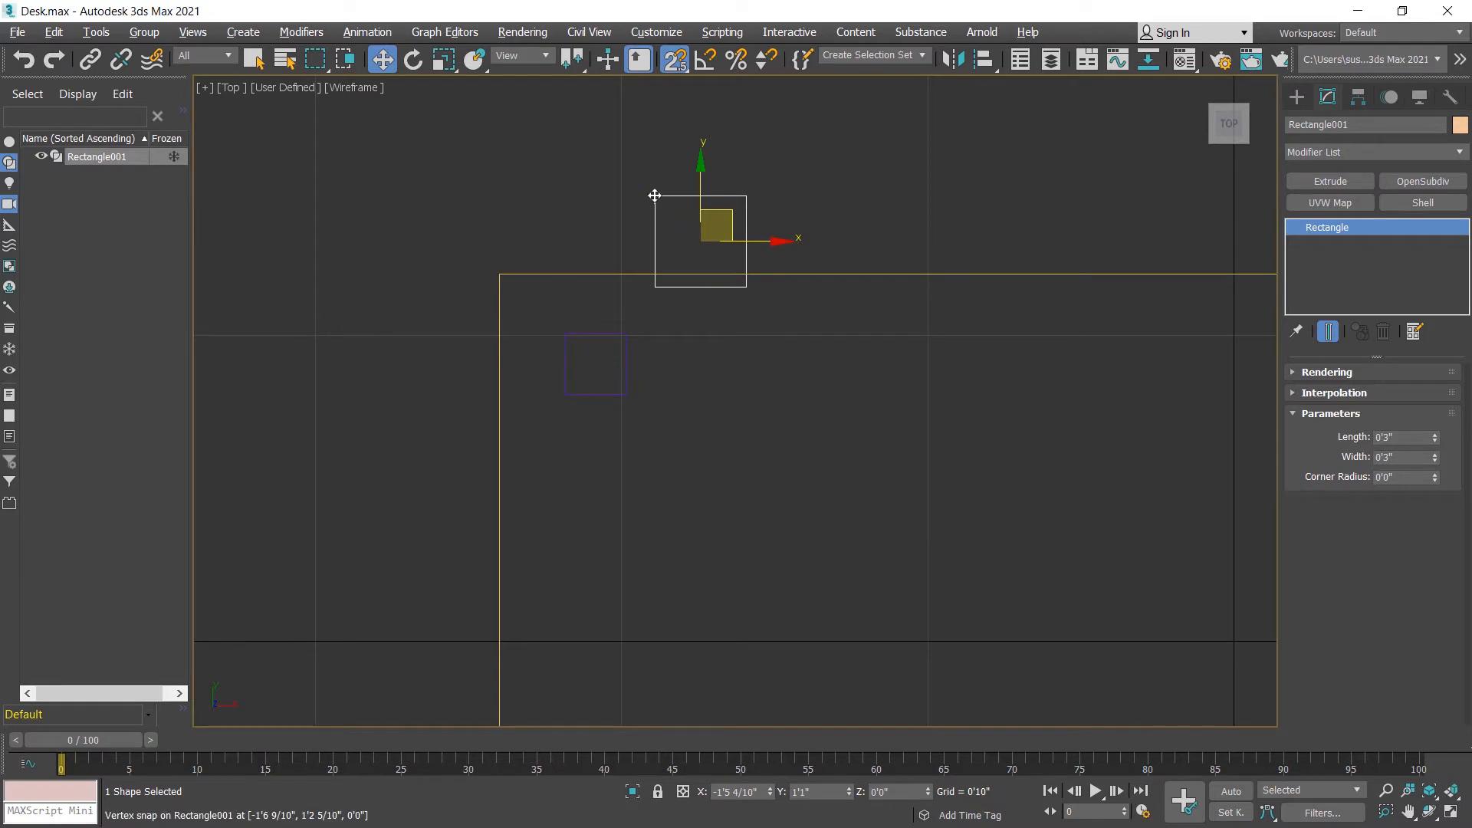
{"action": "left_click_drag", "start_coordinate": [654, 195], "coordinate": [499, 275]}
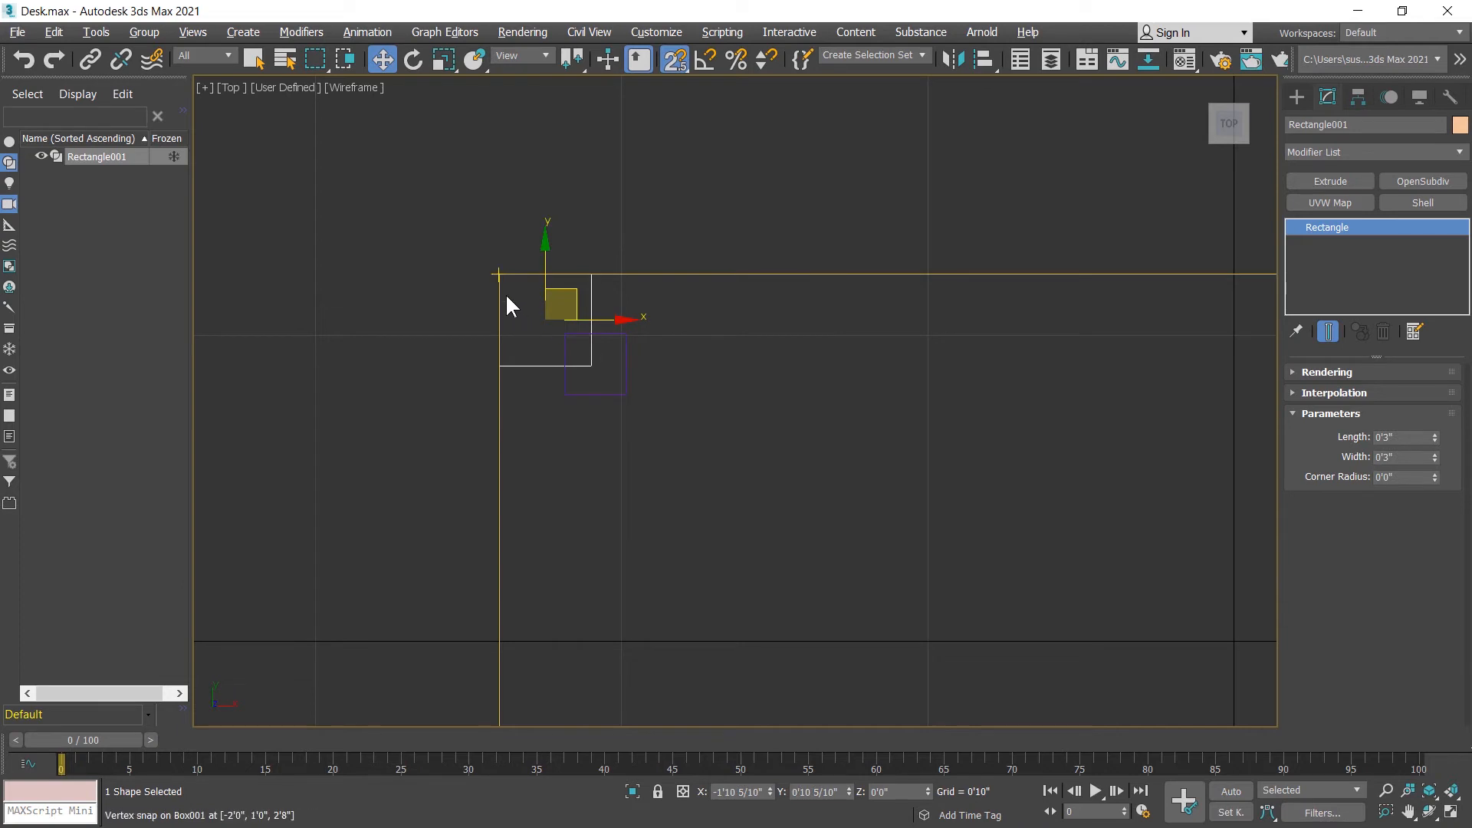
Step: Snap the leg's upper-left corner to the rectangle's lower-right corner so the leg is inset from the tabletop corner
{"action": "middle_click_drag", "start_coordinate": [680, 407], "coordinate": [694, 356]}
{"action": "left_click", "coordinate": [641, 330]}
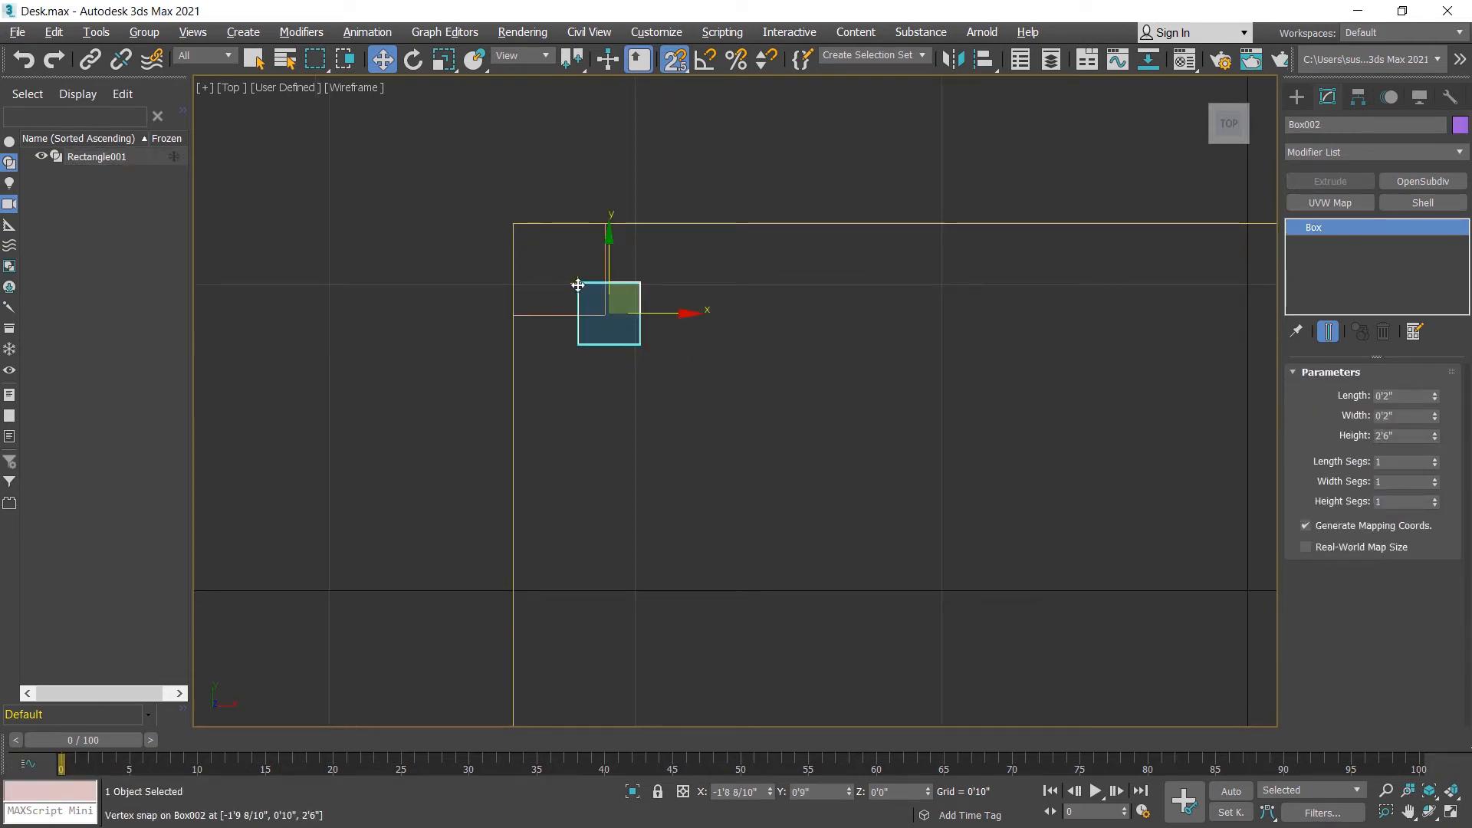
{"action": "left_click_drag", "start_coordinate": [578, 285], "coordinate": [592, 314]}
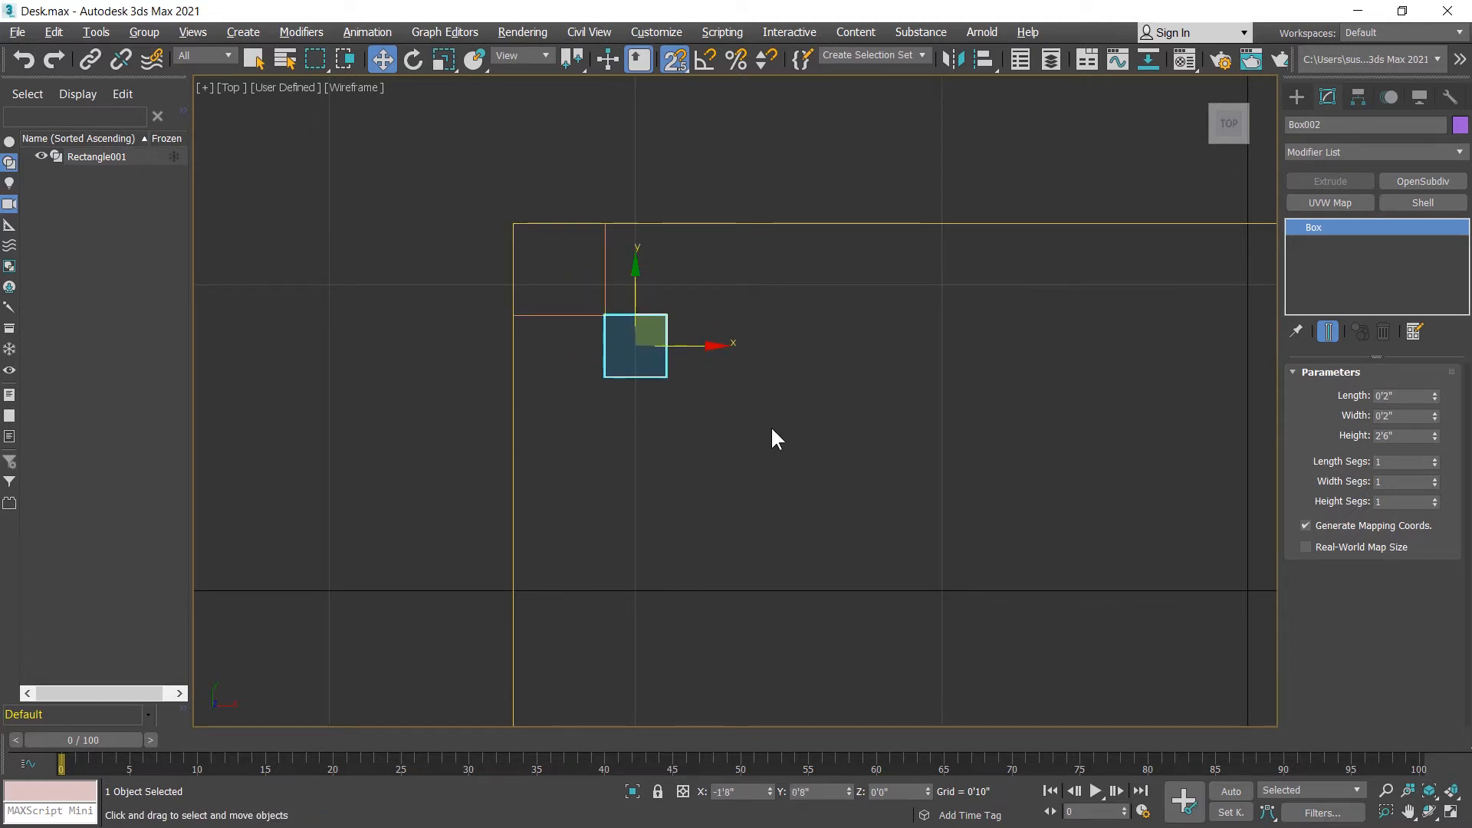
{"action": "left_click", "coordinate": [812, 389]}
Step: Move the rectangle across the tabletop and snap its upper-right corner to the tabletop's upper-right corner
{"action": "middle_click_drag", "start_coordinate": [812, 390], "coordinate": [557, 376]}
{"action": "scroll", "coordinate": [552, 376], "scroll_direction": "down", "scroll_amount": 3}
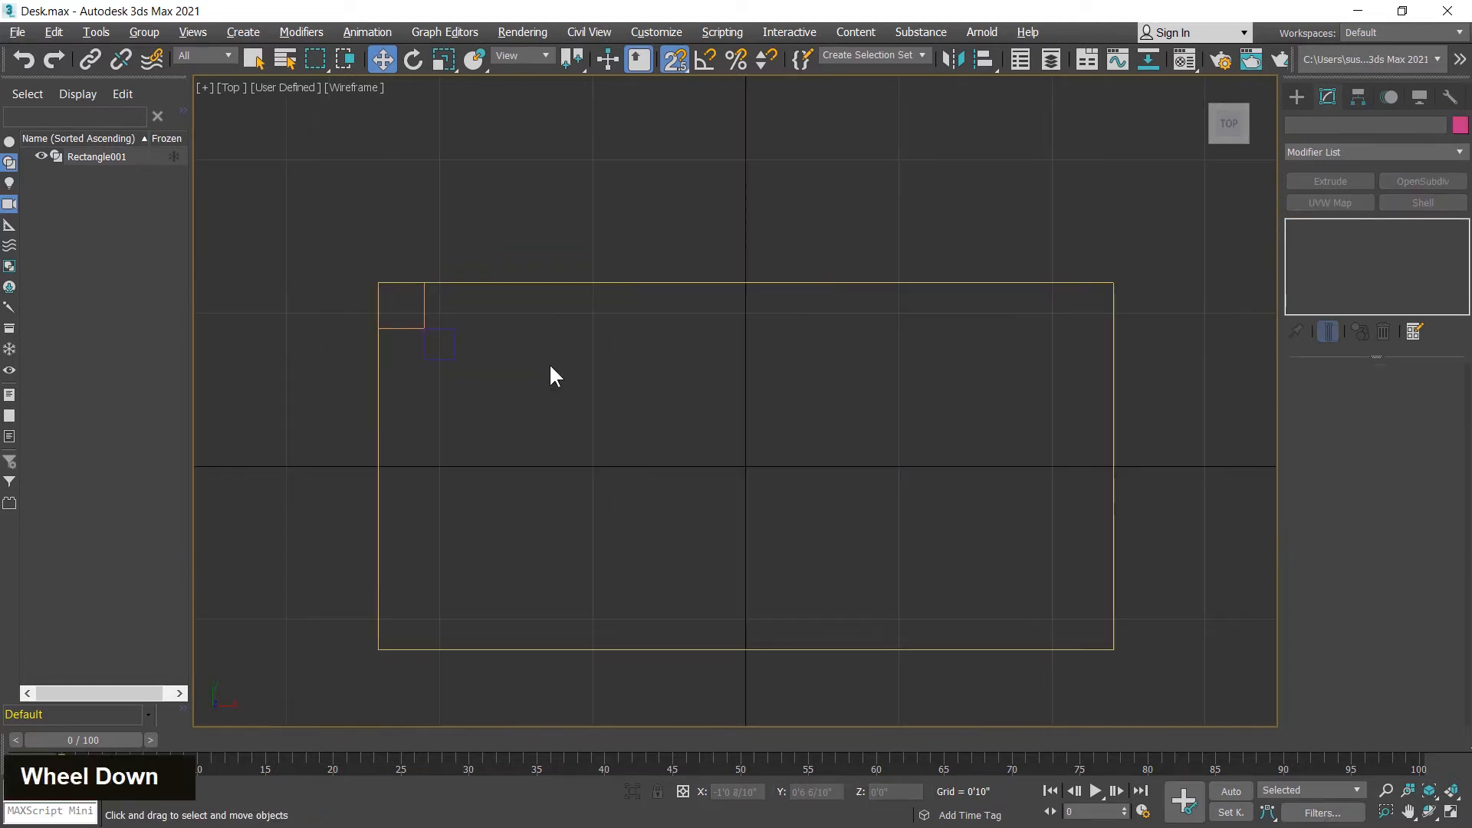
{"action": "middle_click_drag", "start_coordinate": [687, 455], "coordinate": [687, 466]}
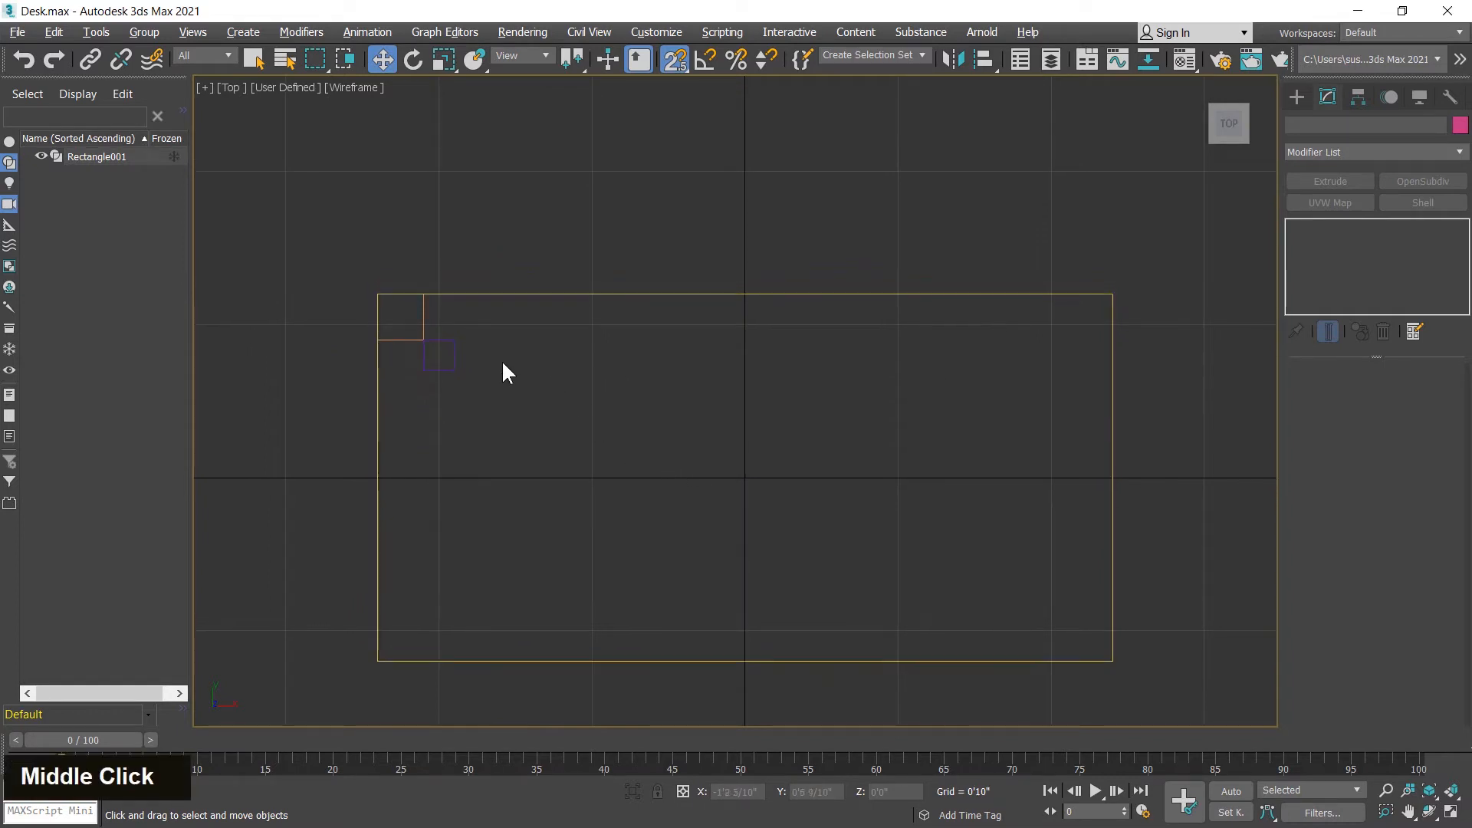
{"action": "left_click", "coordinate": [399, 337]}
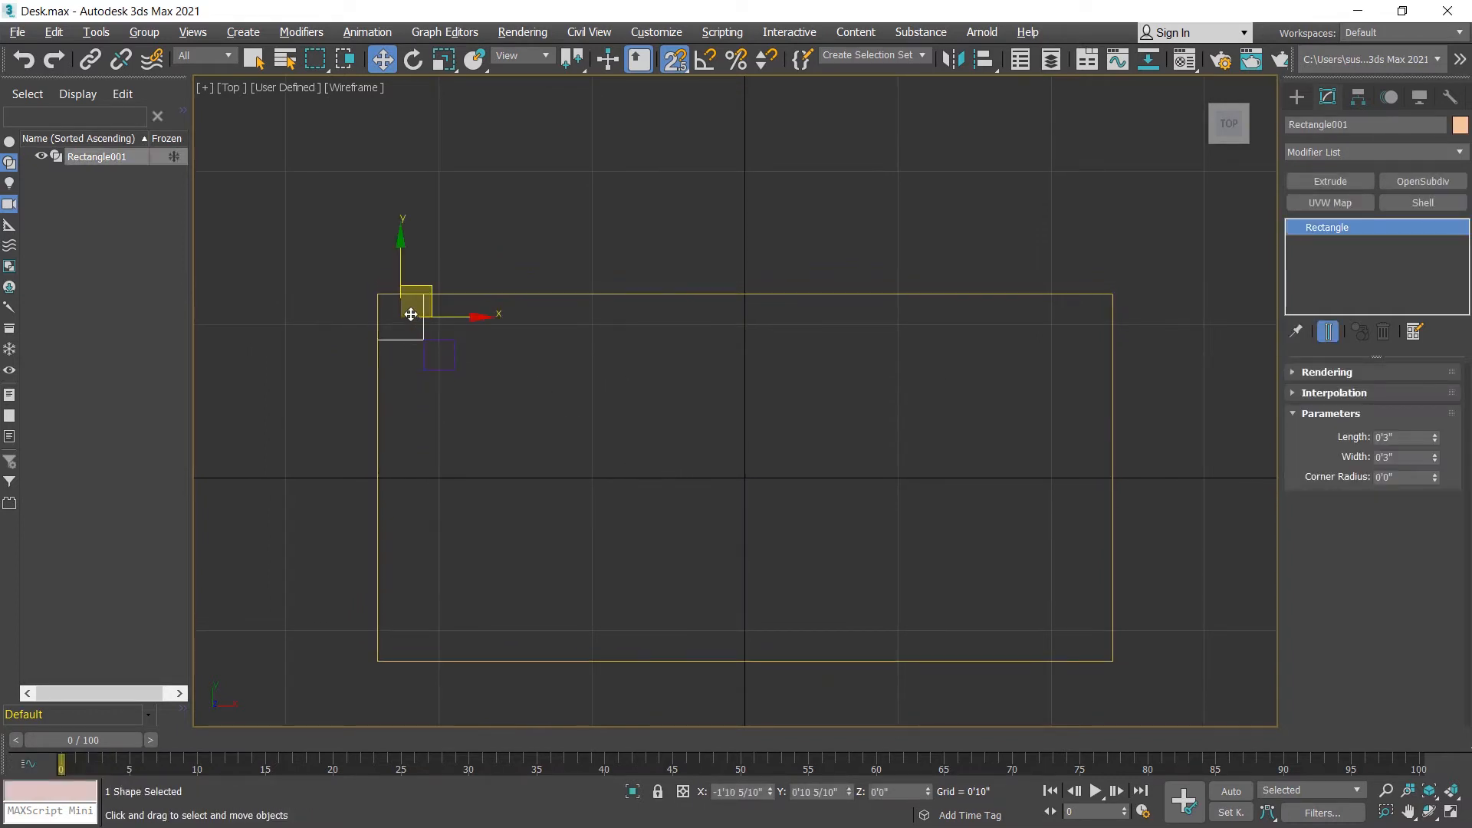
{"action": "left_click_drag", "start_coordinate": [420, 327], "coordinate": [938, 465]}
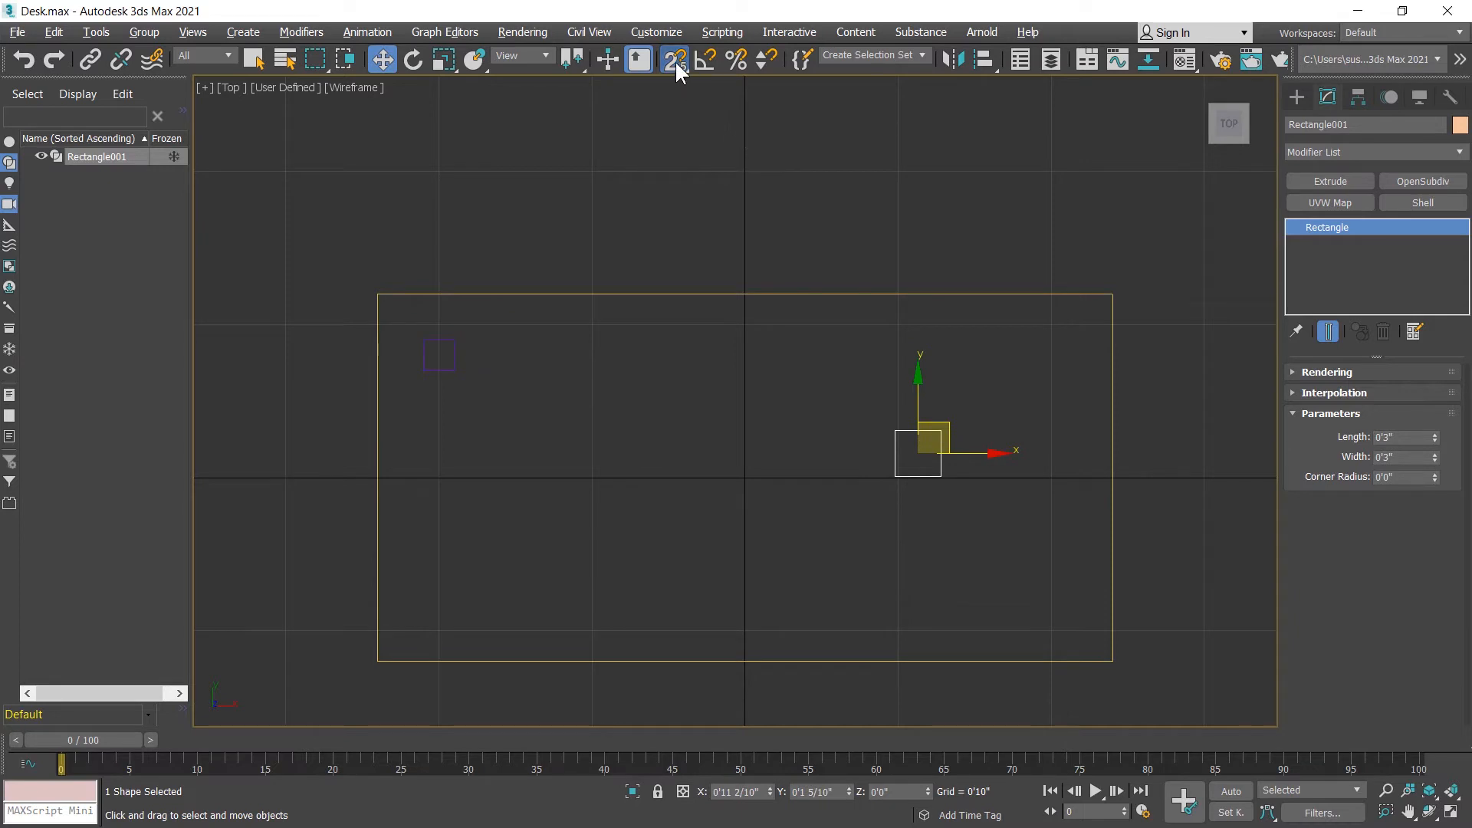
{"action": "middle_click_drag", "start_coordinate": [1000, 419], "coordinate": [888, 417]}
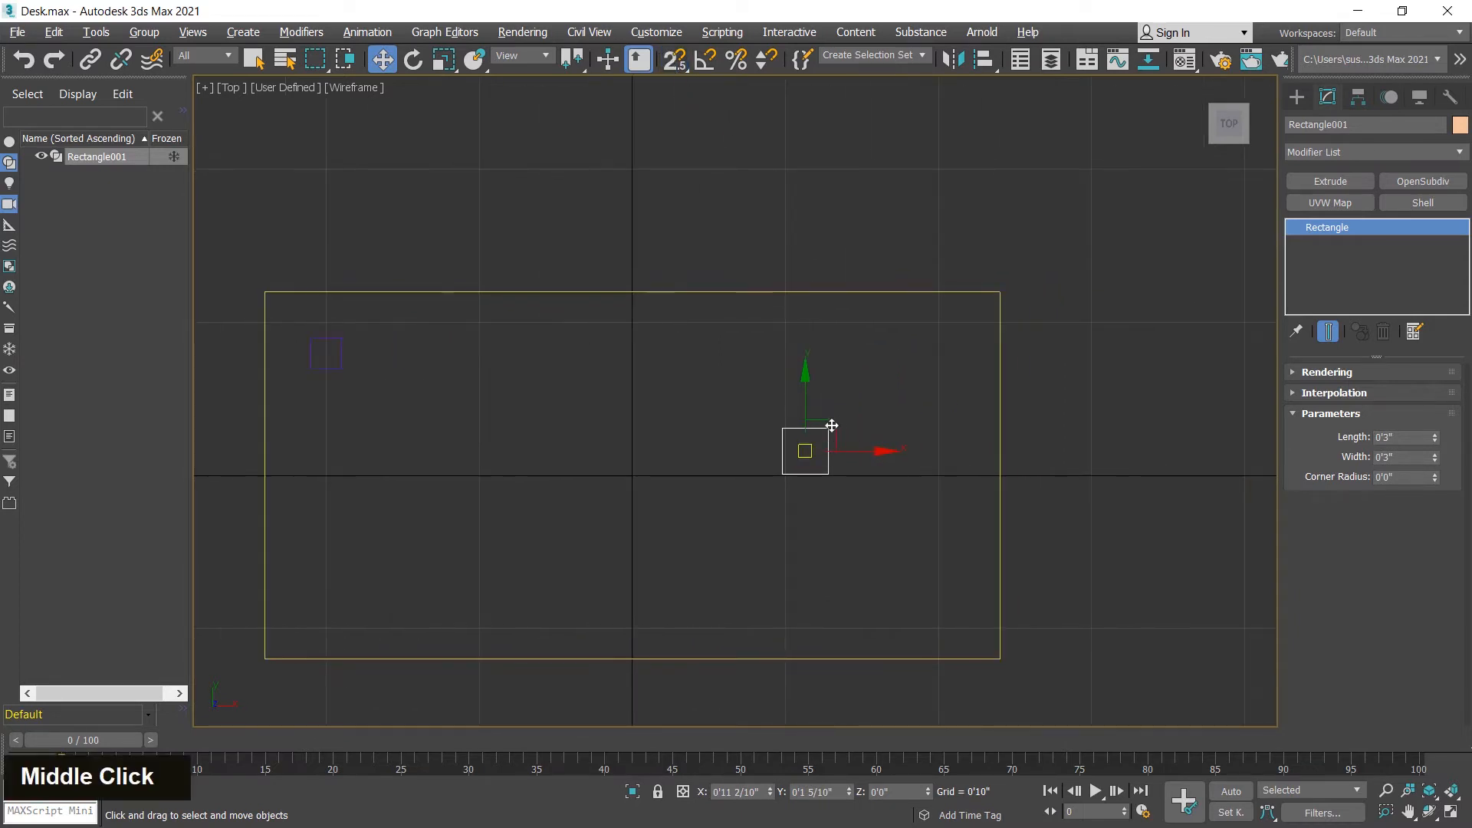
{"action": "left_click_drag", "start_coordinate": [836, 422], "coordinate": [974, 317]}
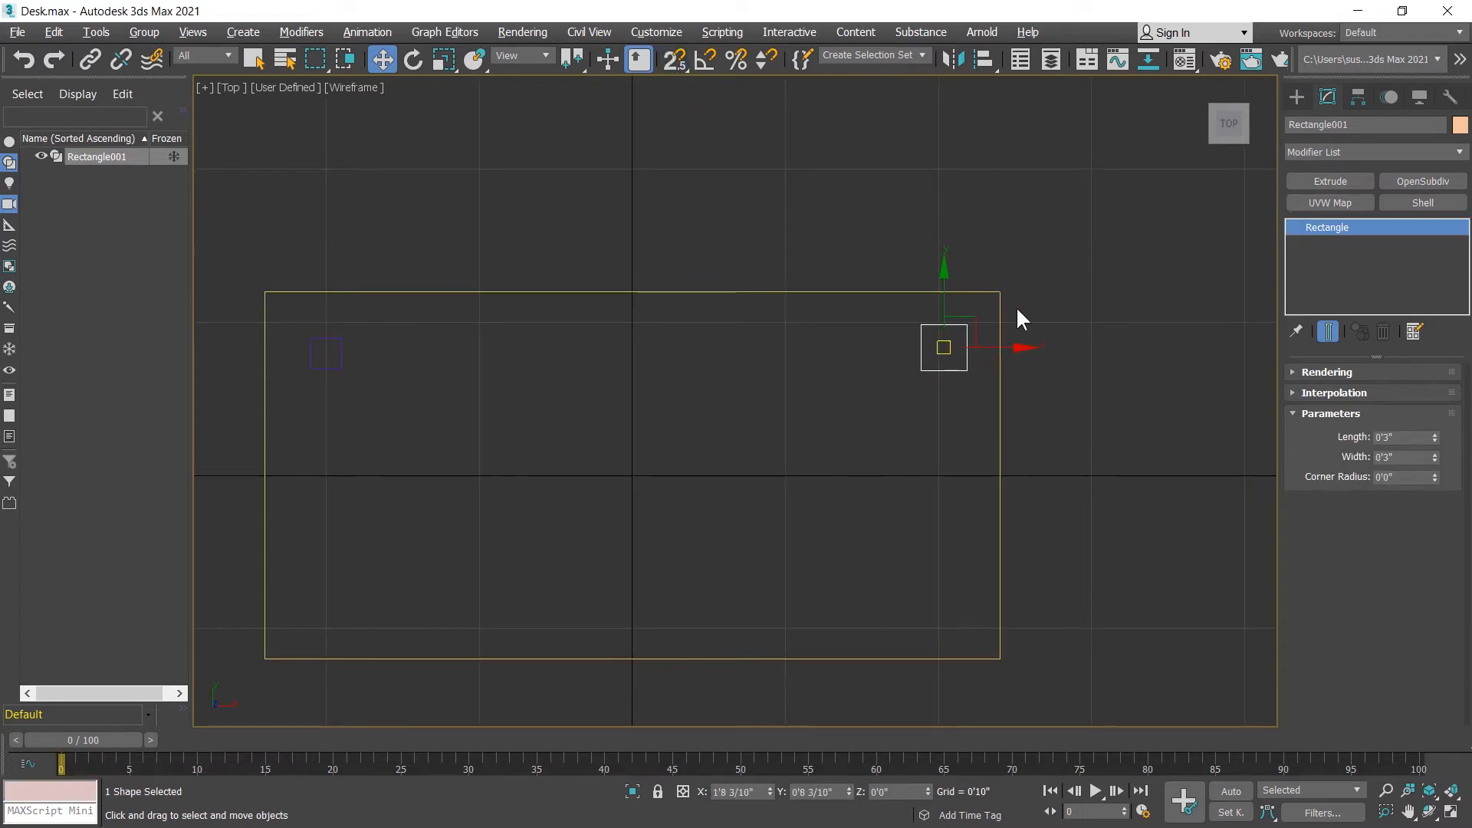
{"action": "scroll", "coordinate": [1020, 310], "scroll_direction": "up", "scroll_amount": 6}
{"action": "left_click", "coordinate": [674, 62]}
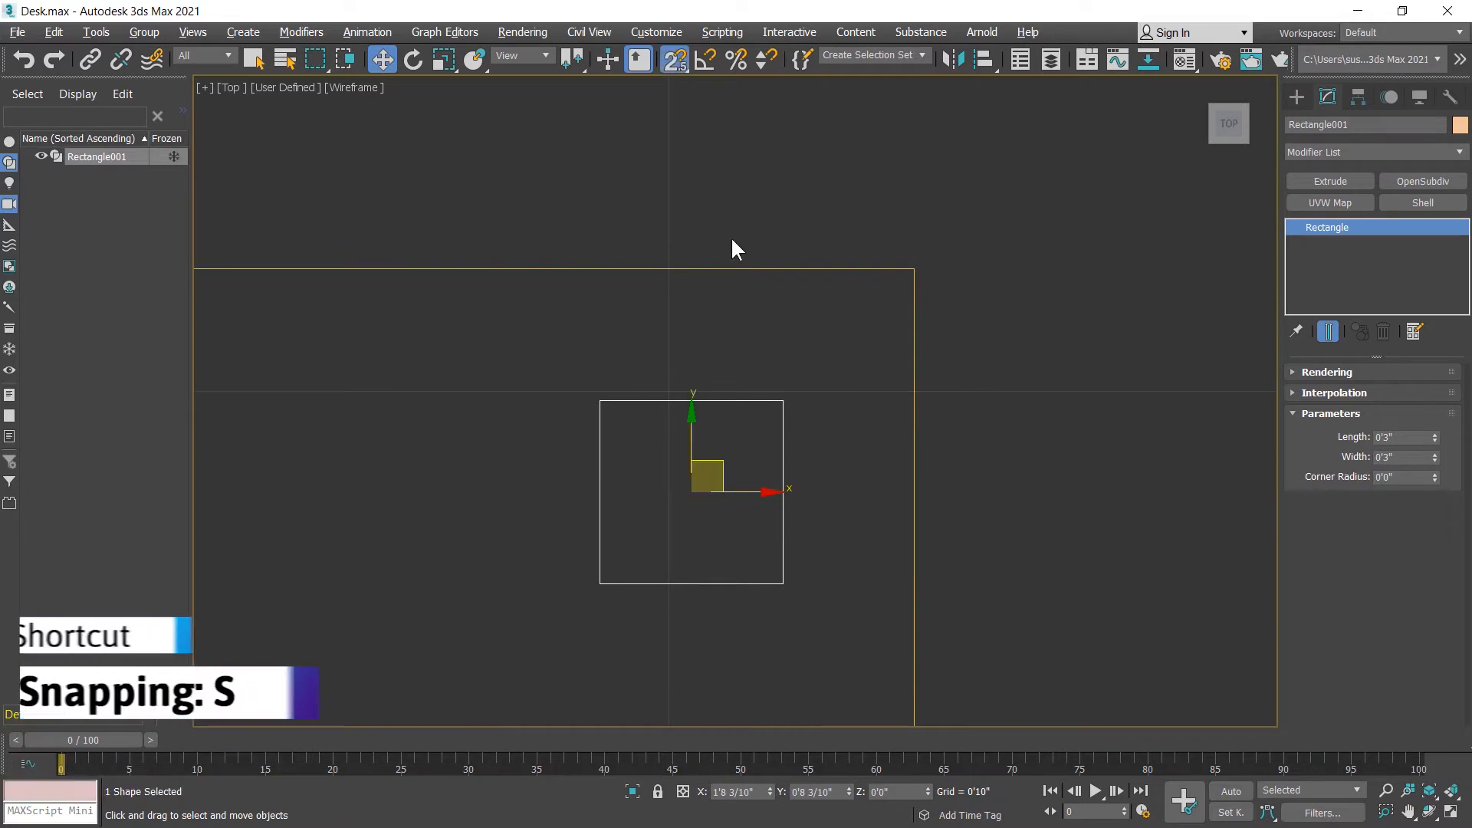
{"action": "left_click_drag", "start_coordinate": [780, 402], "coordinate": [914, 269]}
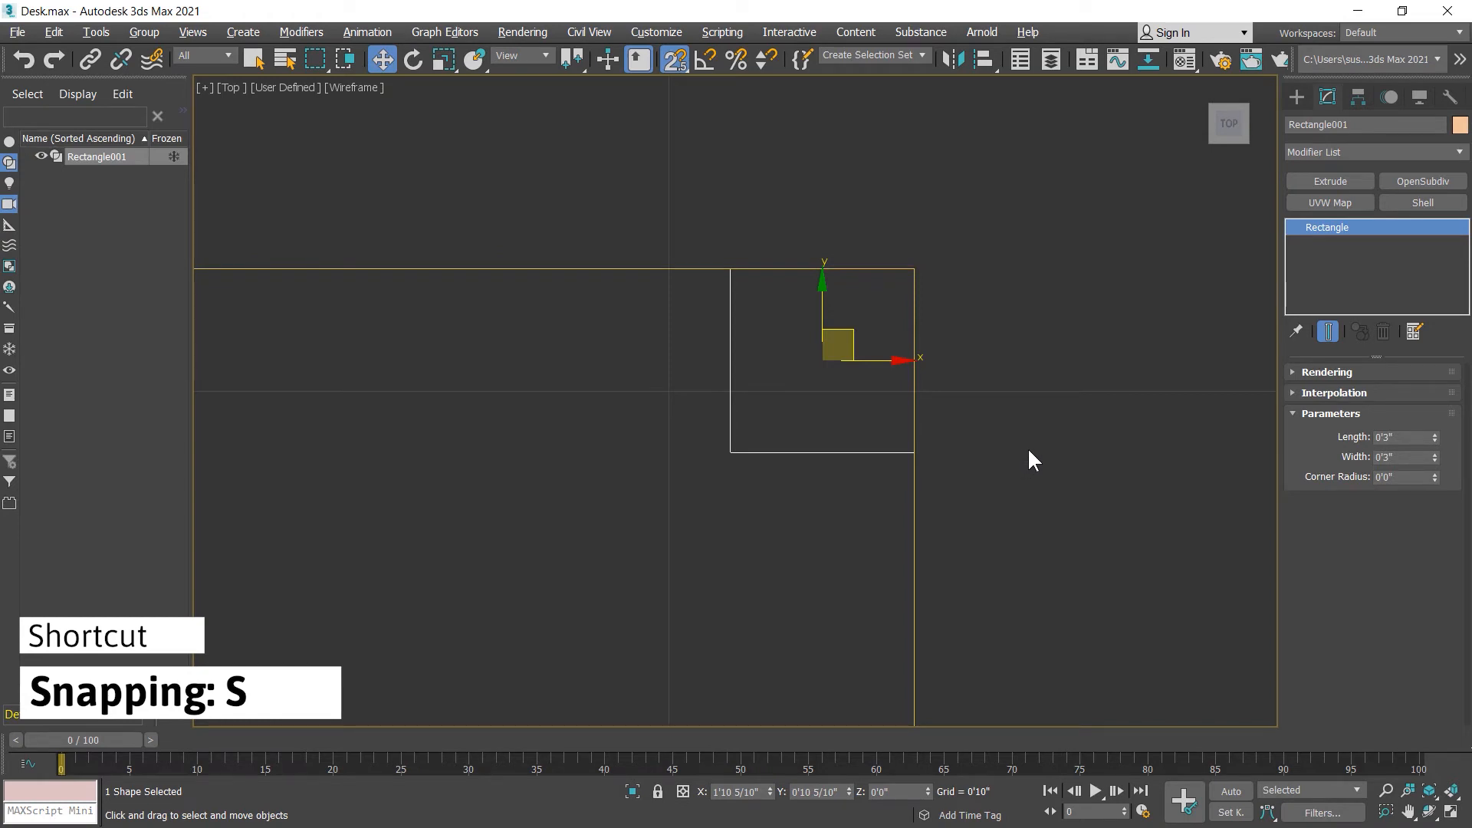
Step: Clone the upper-left leg to about X 1'2.5", Y 4.3", near the tabletop's upper-right corner
{"action": "scroll", "coordinate": [1033, 447], "scroll_direction": "down", "scroll_amount": 4}
{"action": "middle_click_drag", "start_coordinate": [1092, 505], "coordinate": [1153, 423]}
{"action": "scroll", "coordinate": [1154, 422], "scroll_direction": "down", "scroll_amount": 2}
{"action": "middle_click_drag", "start_coordinate": [603, 437], "coordinate": [719, 383]}
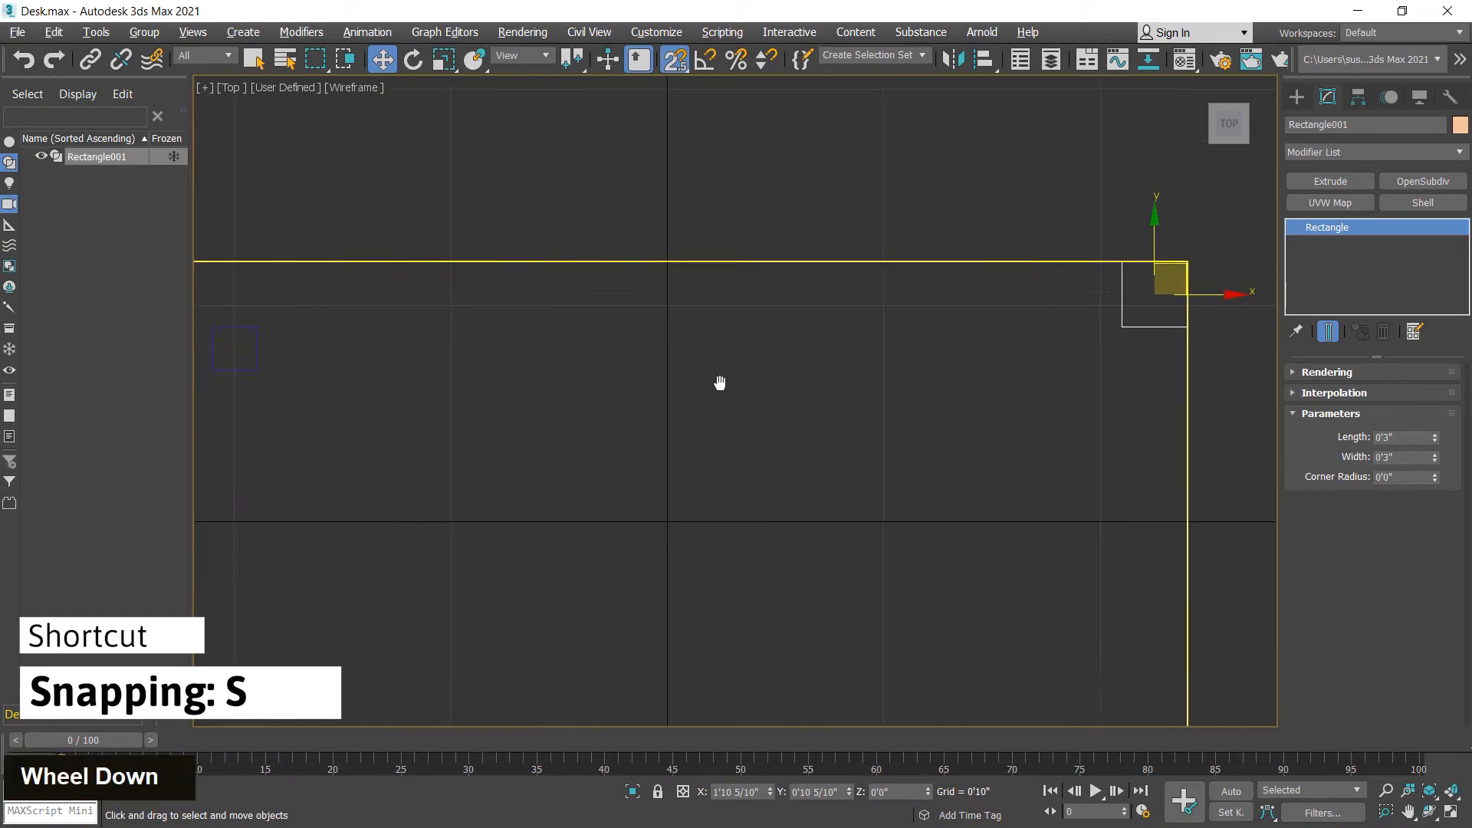
{"action": "scroll", "coordinate": [719, 383], "scroll_direction": "down", "scroll_amount": 2}
{"action": "mouse_move", "coordinate": [450, 314]}
{"action": "left_mouse_down"}
{"action": "mouse_move", "coordinate": [379, 381]}
{"action": "mouse_move", "coordinate": [401, 345]}
{"action": "mouse_move", "coordinate": [749, 401]}
{"action": "mouse_move", "coordinate": [931, 401]}
{"action": "left_mouse_up"}
{"action": "left_click", "coordinate": [737, 500]}
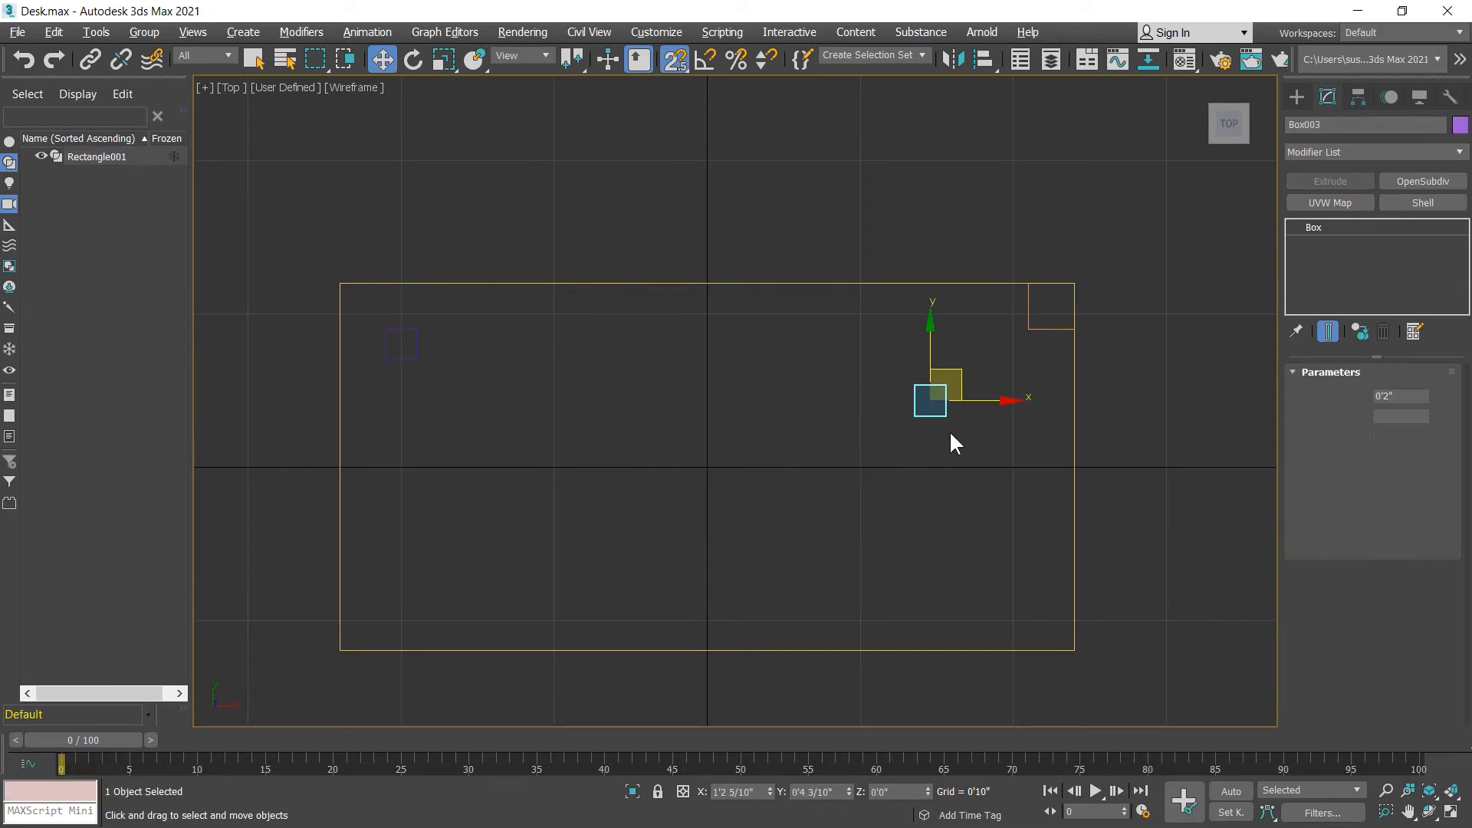
Step: Snap the cloned leg's upper-right corner to the lower-left corner of the rectangle
{"action": "scroll", "coordinate": [959, 392], "scroll_direction": "up", "scroll_amount": 1}
{"action": "scroll", "coordinate": [986, 361], "scroll_direction": "up", "scroll_amount": 8}
{"action": "scroll", "coordinate": [782, 437], "scroll_direction": "down", "scroll_amount": 2}
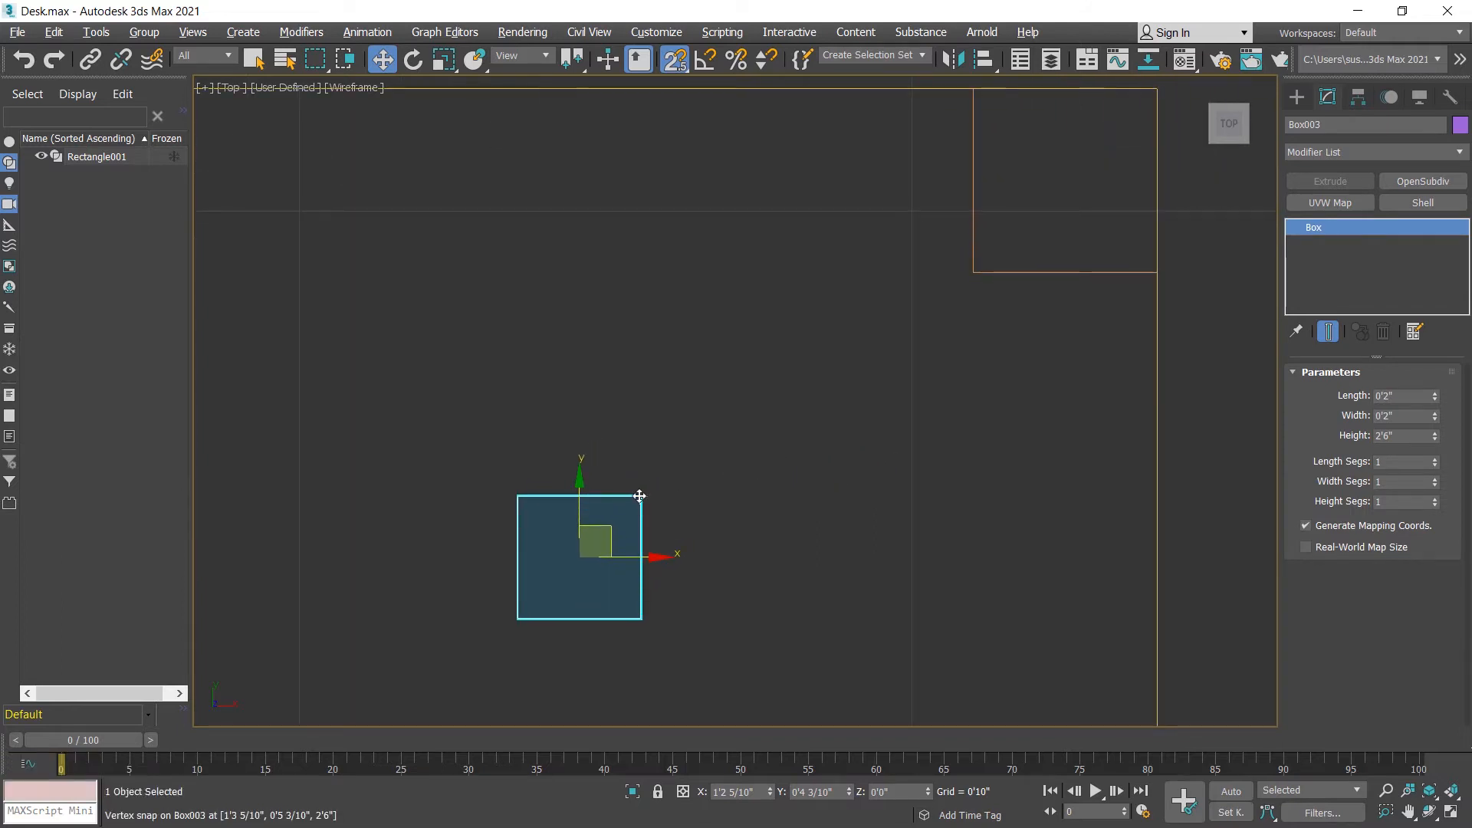
{"action": "left_click_drag", "start_coordinate": [640, 496], "coordinate": [974, 273]}
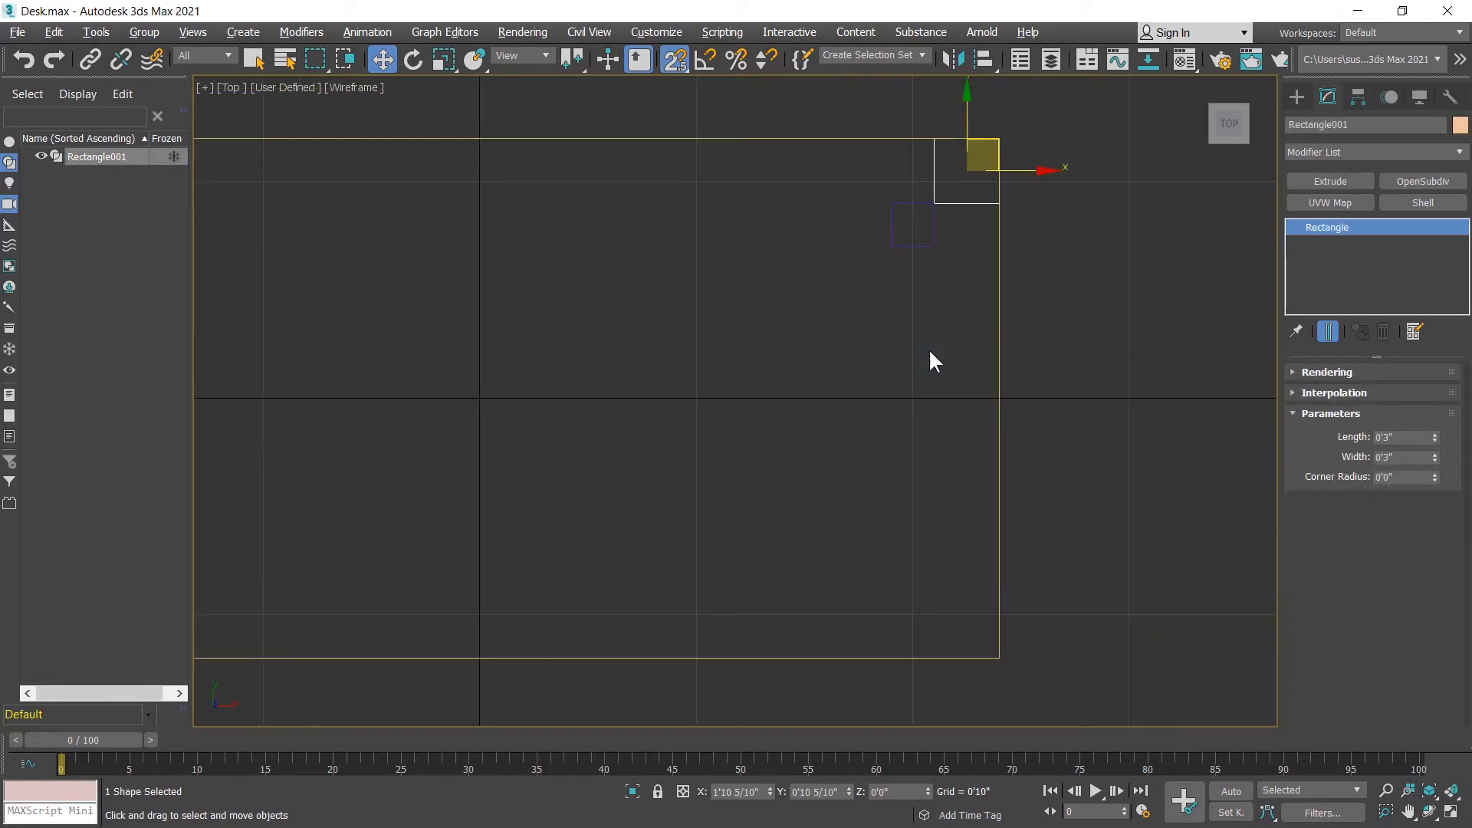
Step: Move the rectangle down and snap its lower-right corner to the tabletop's lower-right corner
{"action": "left_click_drag", "start_coordinate": [968, 169], "coordinate": [845, 449]}
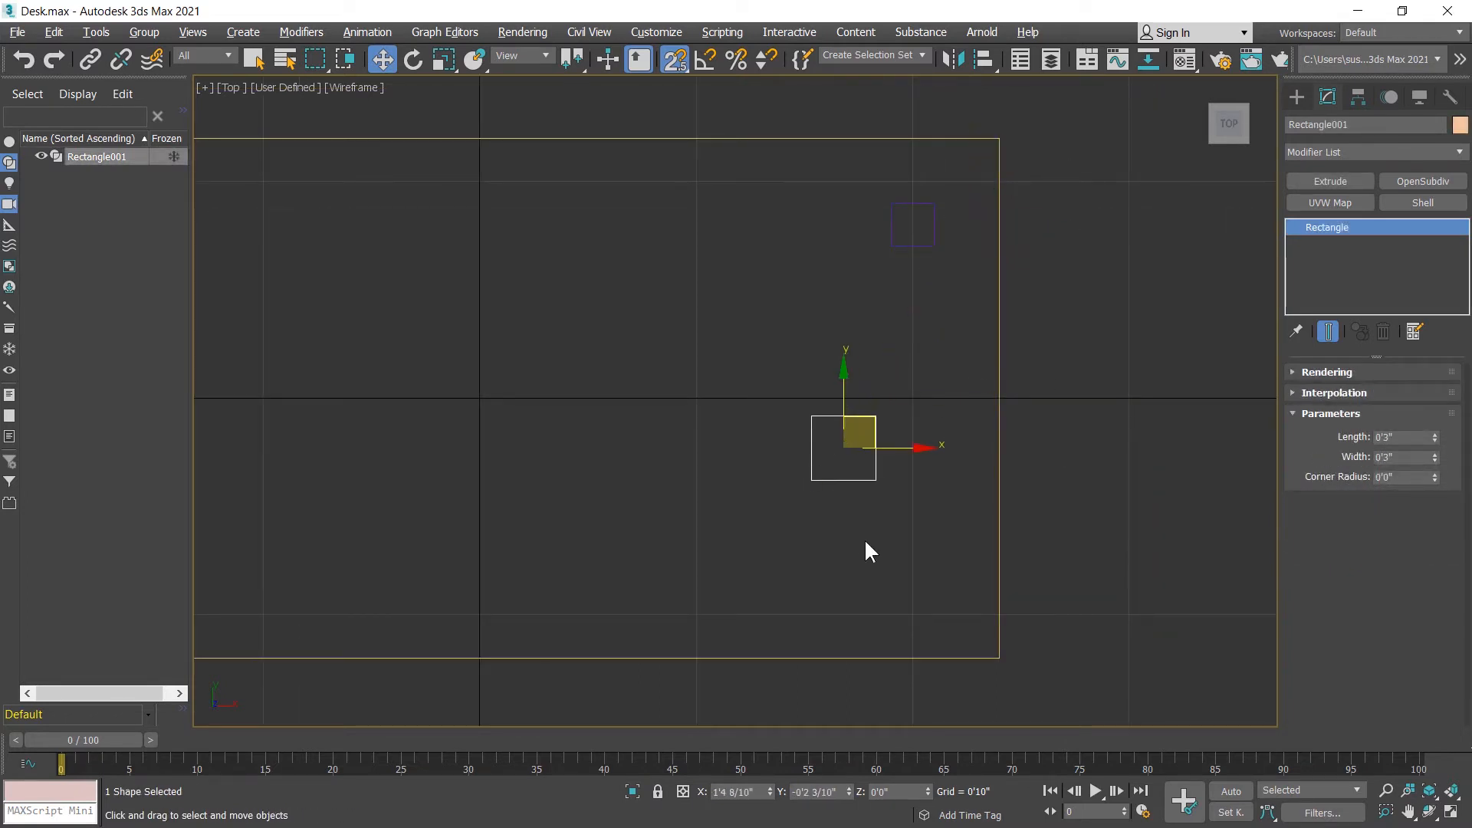
{"action": "middle_click_drag", "start_coordinate": [864, 549], "coordinate": [800, 388]}
{"action": "left_click_drag", "start_coordinate": [779, 365], "coordinate": [903, 542]}
{"action": "middle_click_drag", "start_coordinate": [785, 401], "coordinate": [1071, 542]}
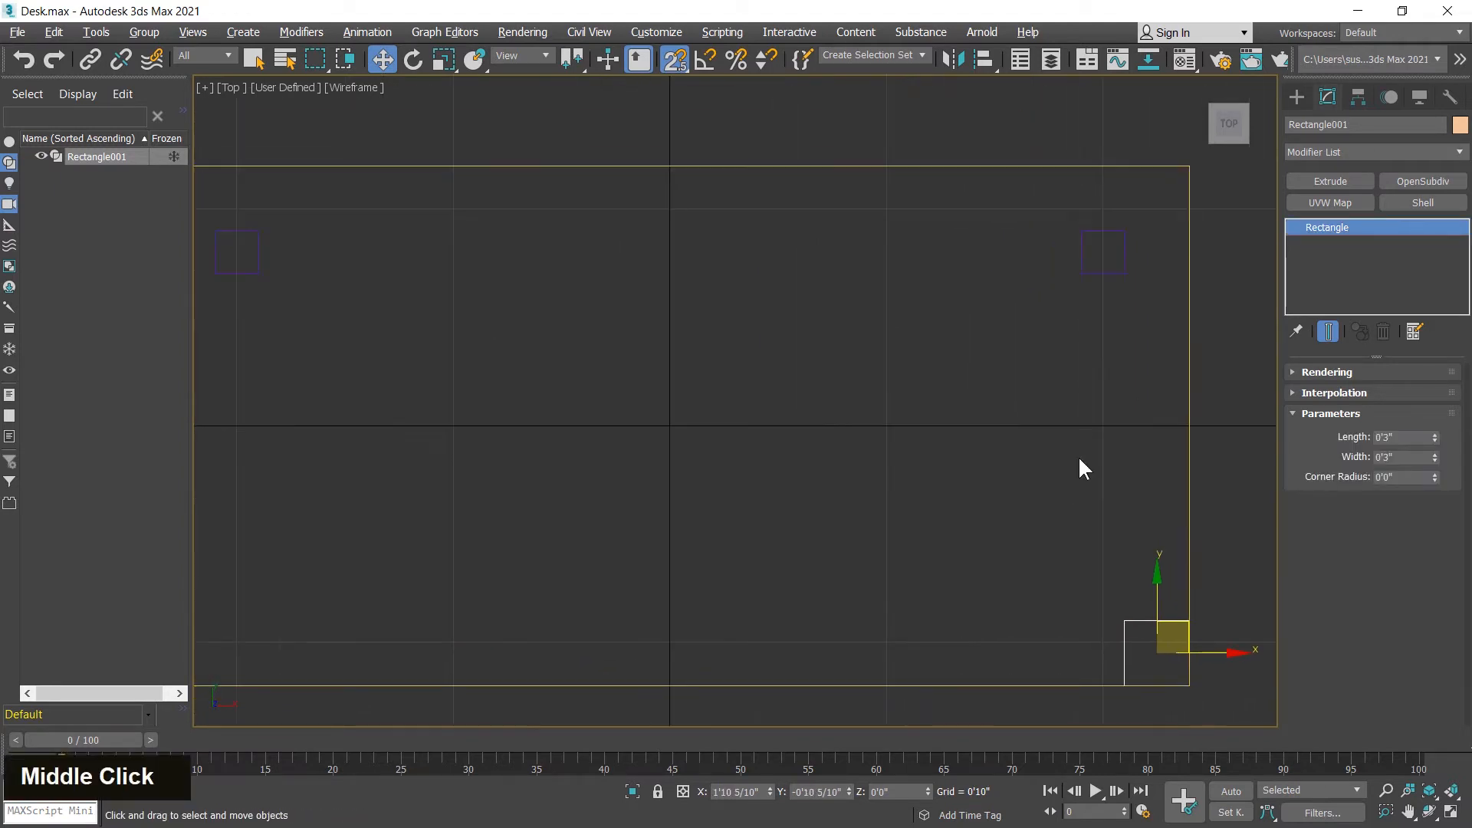
Step: Select both upper legs and, with snapping off, clone them straight down along Y towards the tabletop's lower edge
{"action": "left_click_drag", "start_coordinate": [1152, 251], "coordinate": [1055, 322]}
{"action": "middle_click_drag", "start_coordinate": [771, 396], "coordinate": [897, 368]}
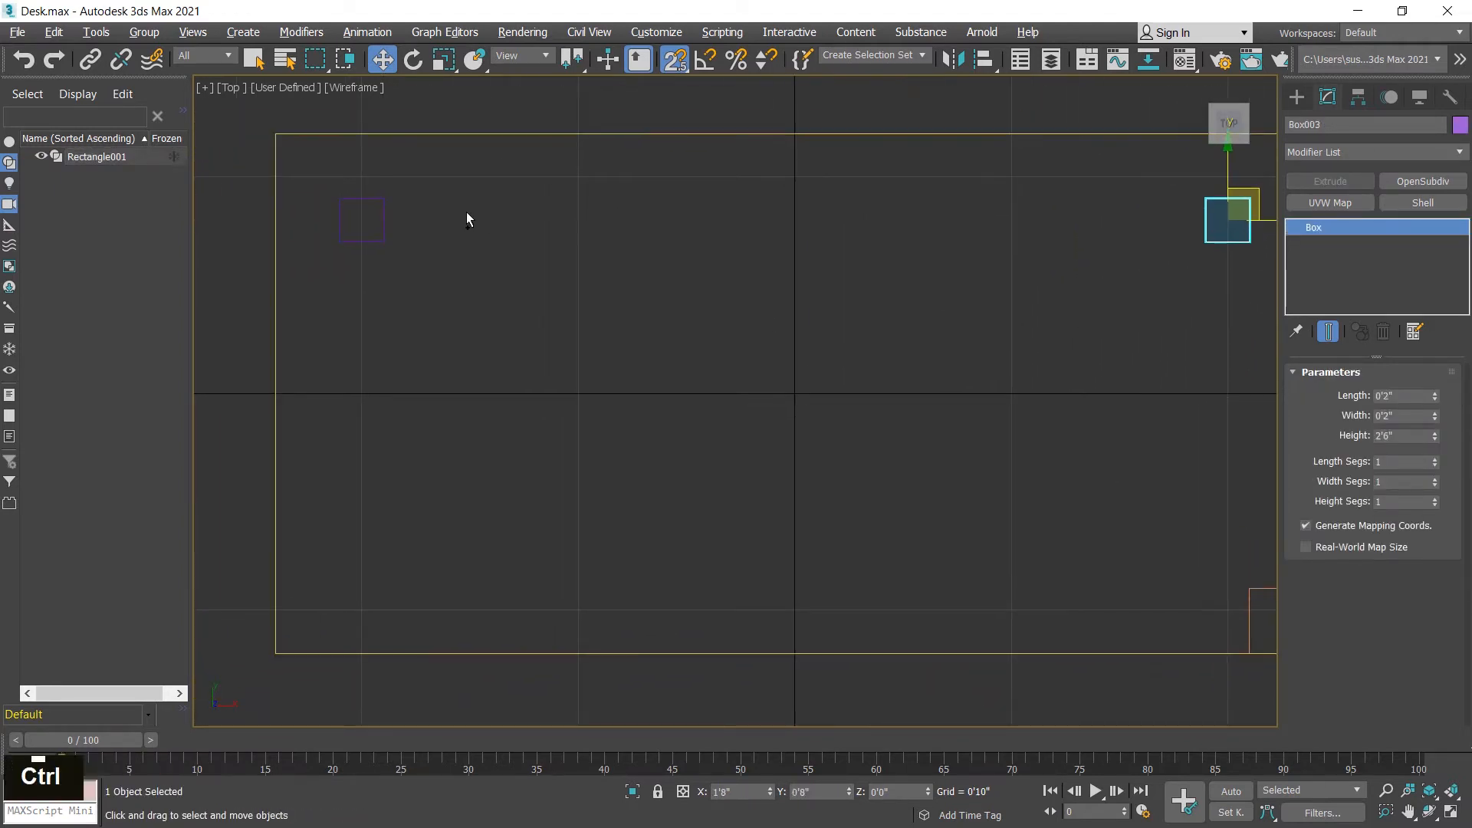
{"action": "left_click_drag", "start_coordinate": [437, 217], "coordinate": [342, 264], "text": "ctrl"}
{"action": "middle_click_drag", "start_coordinate": [865, 433], "coordinate": [770, 431]}
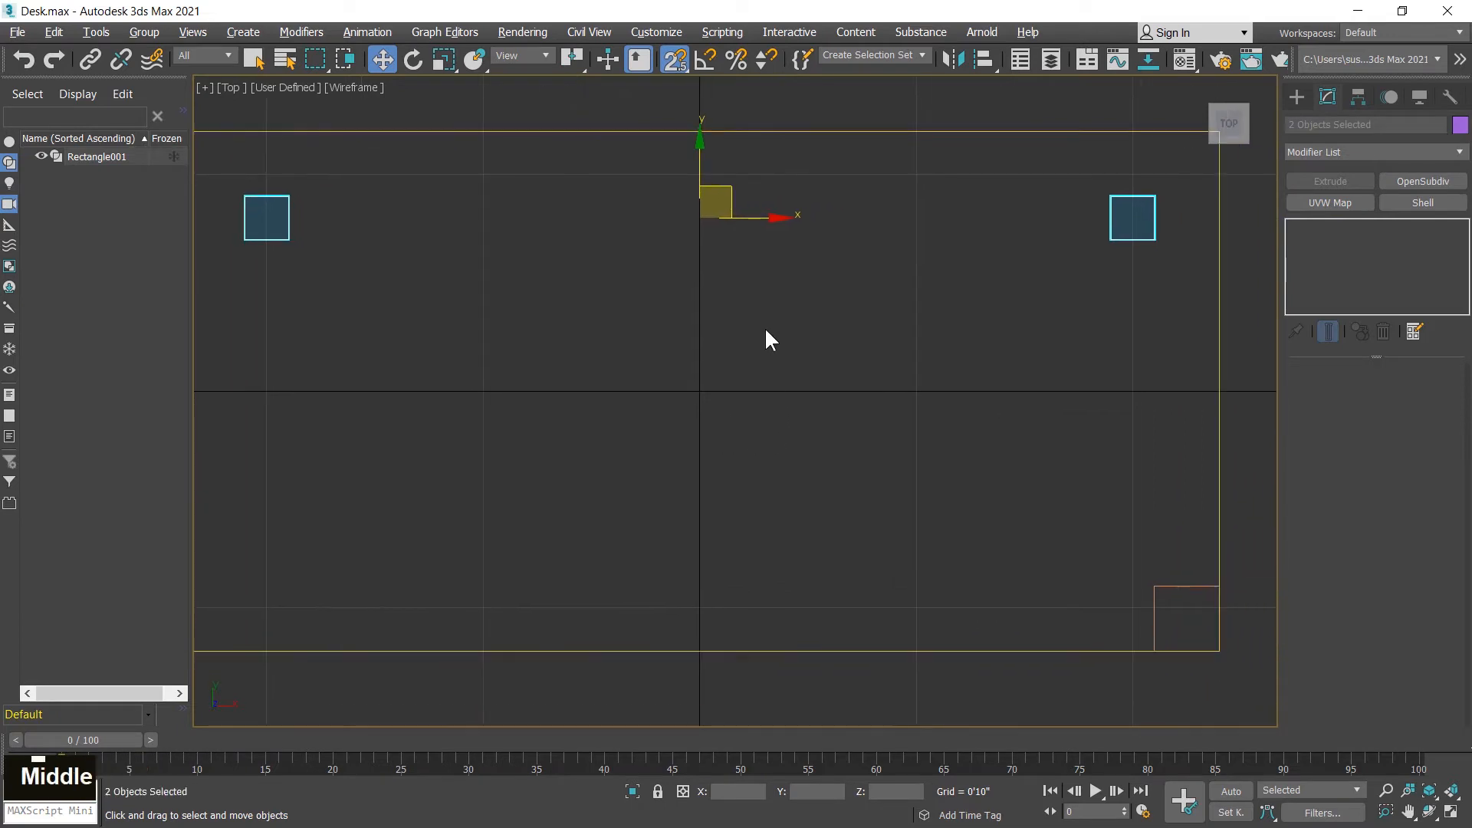
{"action": "left_click", "coordinate": [674, 58]}
{"action": "mouse_move", "coordinate": [702, 157]}
{"action": "left_mouse_down", "text": "shift"}
{"action": "mouse_move", "coordinate": [729, 256]}
{"action": "mouse_move", "coordinate": [720, 489]}
{"action": "left_mouse_up", "text": "shift"}
{"action": "left_click", "coordinate": [755, 503]}
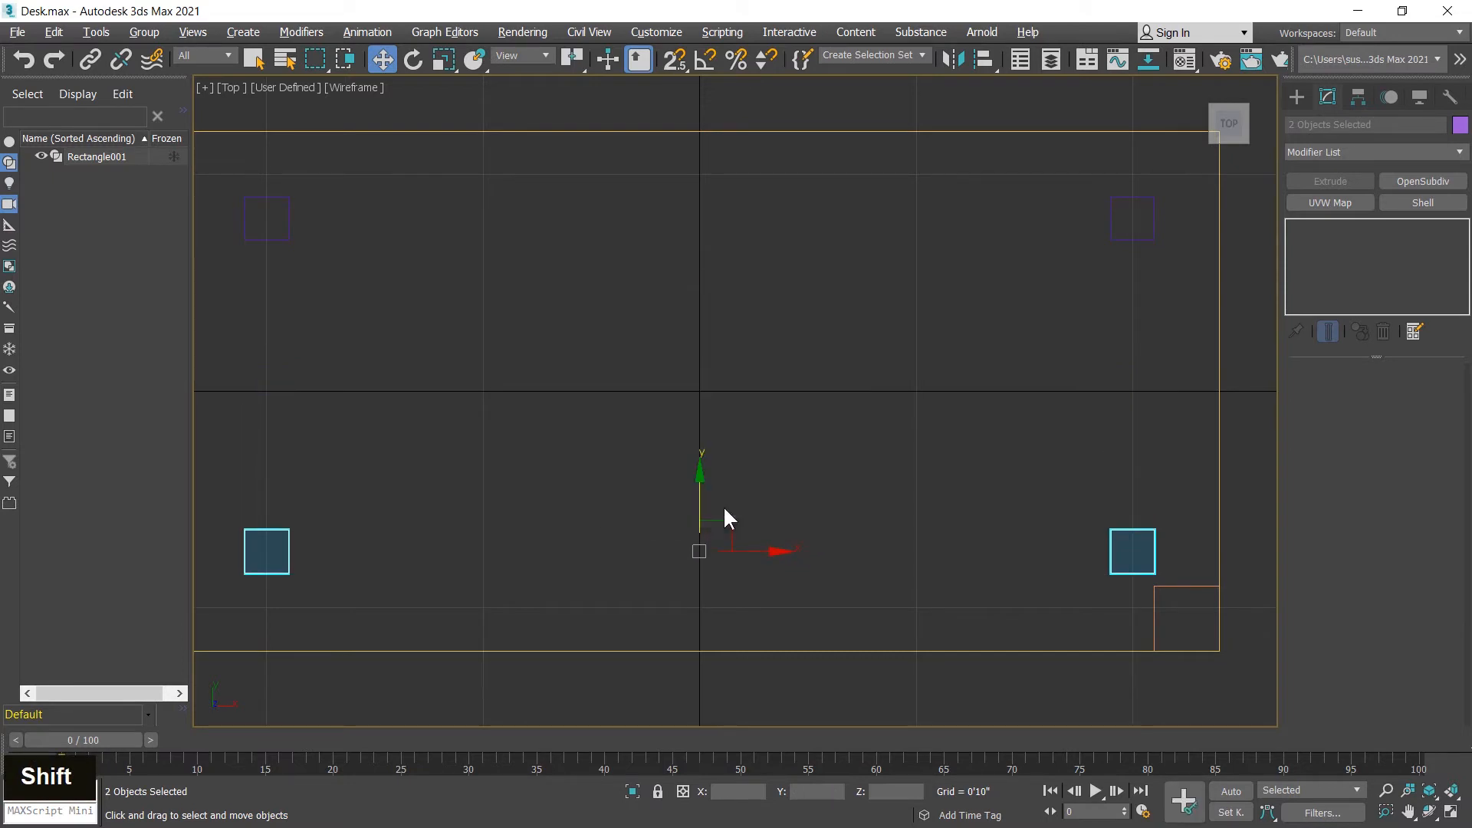
Step: Snap the two cloned legs into place with the right one's lower-right corner on the rectangle's upper-left corner, and turn snapping off
{"action": "left_click", "coordinate": [674, 60]}
{"action": "middle_click_drag", "start_coordinate": [1113, 522], "coordinate": [1104, 516]}
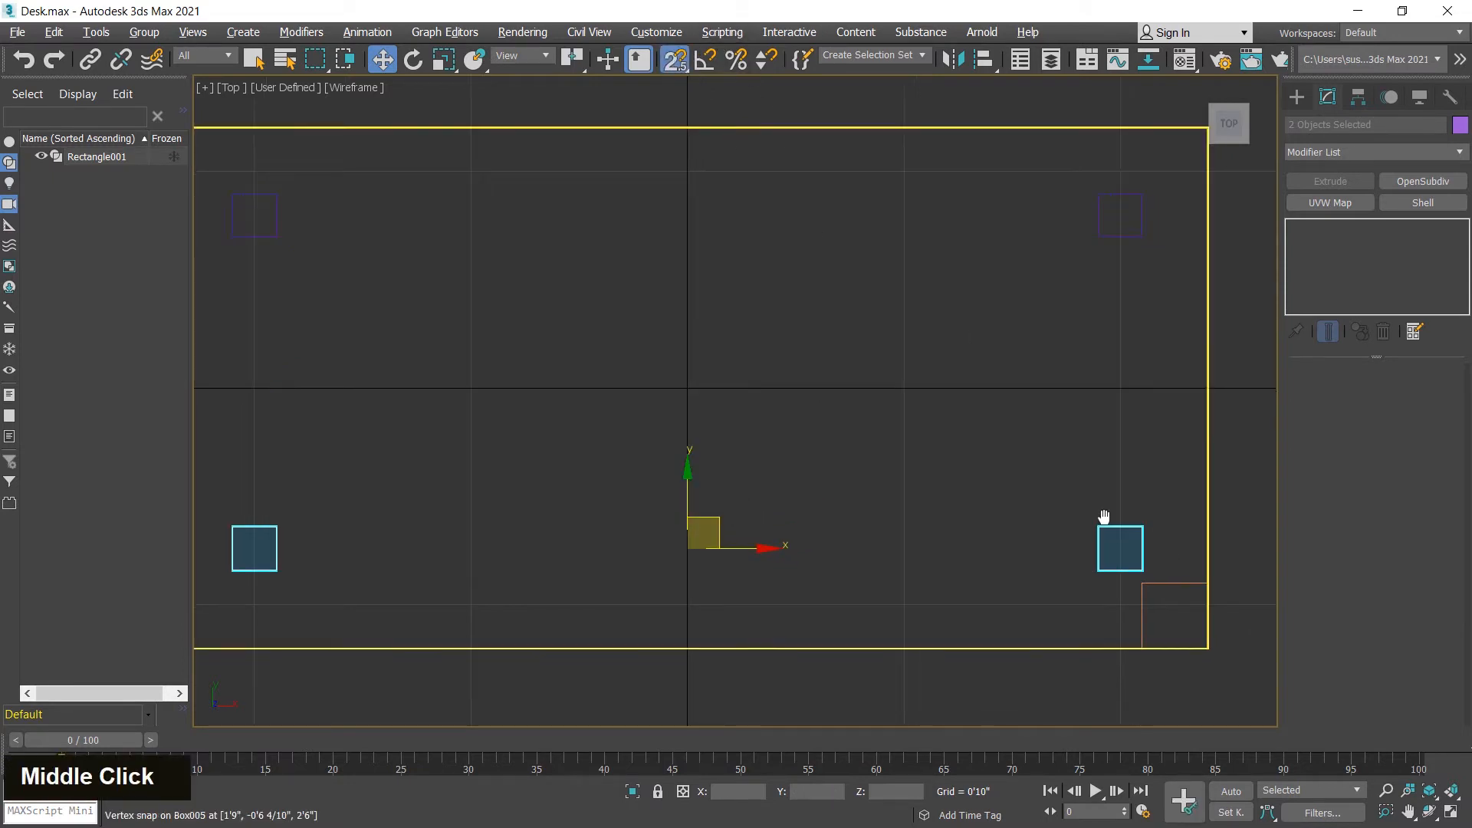
{"action": "scroll", "coordinate": [978, 361], "scroll_direction": "up", "scroll_amount": 7}
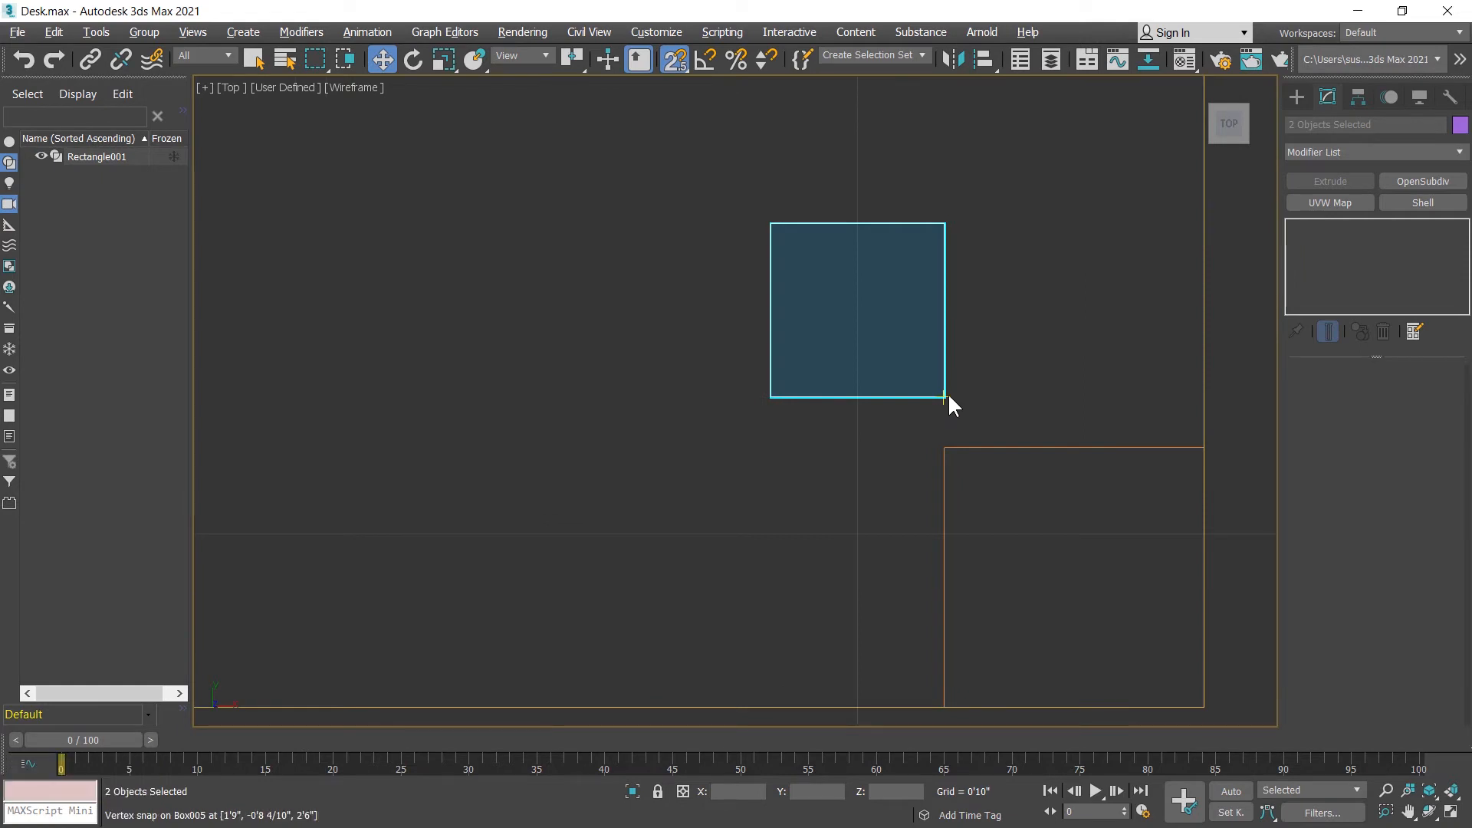
{"action": "left_click_drag", "start_coordinate": [946, 395], "coordinate": [941, 442]}
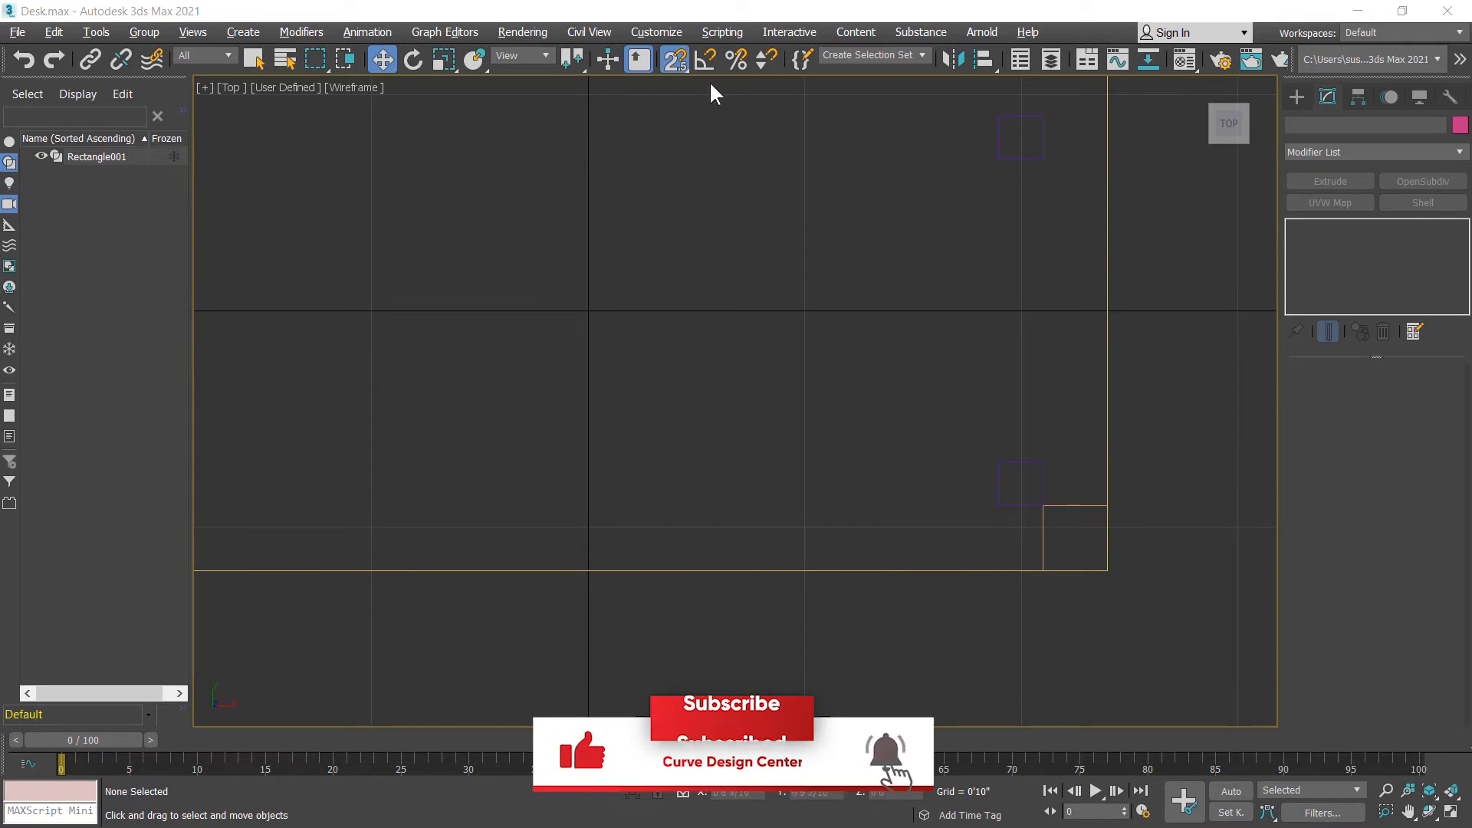
{"action": "left_click", "coordinate": [675, 59]}
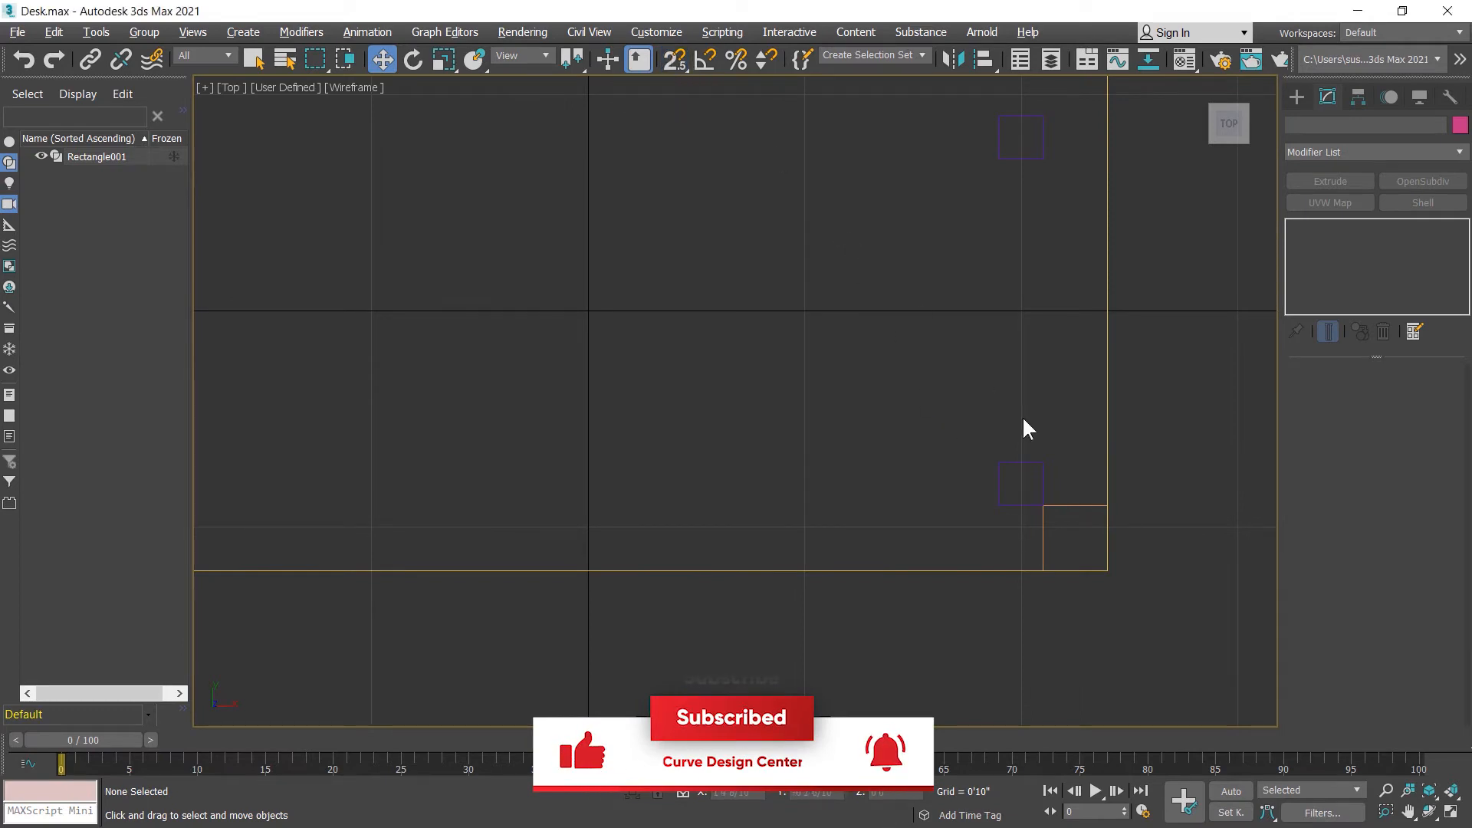
Step: Delete the guide rectangle at the tabletop's lower-right corner and check the desk with its four legs in perspective
{"action": "left_click", "coordinate": [1082, 526]}
{"action": "key", "text": "Delete"}
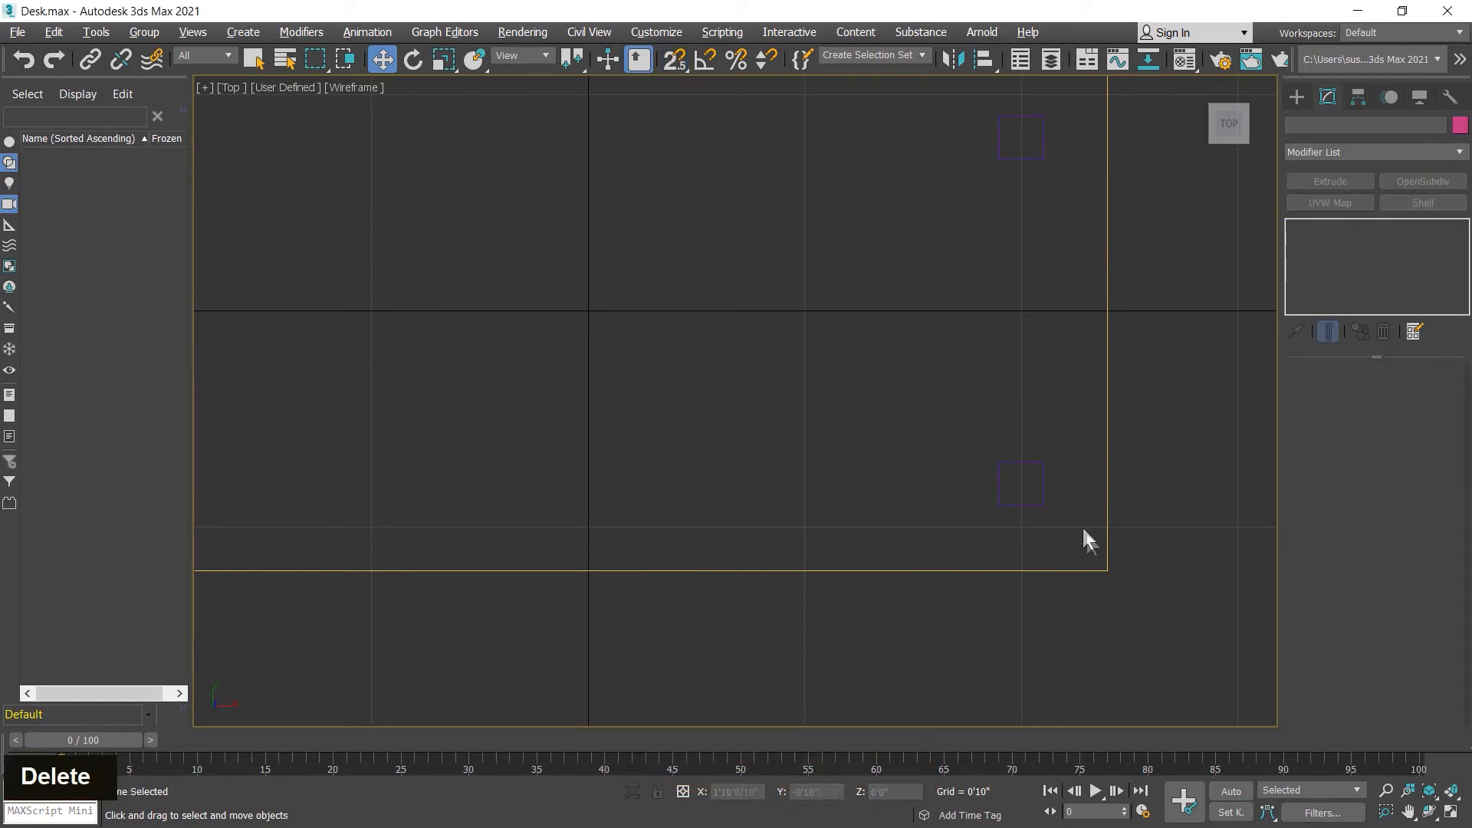
{"action": "middle_click", "coordinate": [858, 490]}
{"action": "key", "text": "alt+w"}
{"action": "middle_click", "coordinate": [992, 490]}
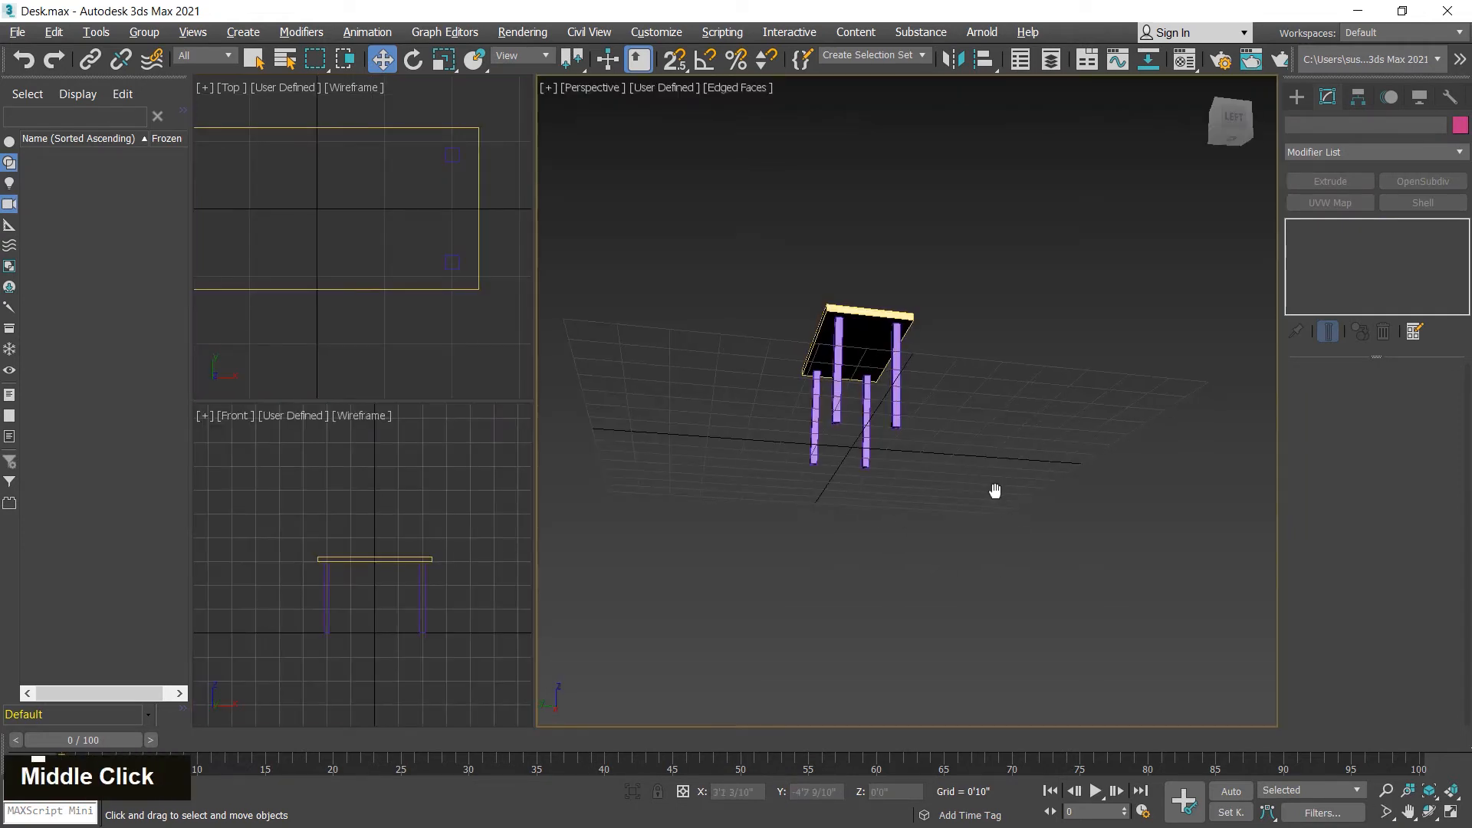
{"action": "key", "text": "alt+w"}
{"action": "middle_click_drag", "start_coordinate": [861, 444], "coordinate": [1064, 515], "text": "alt"}
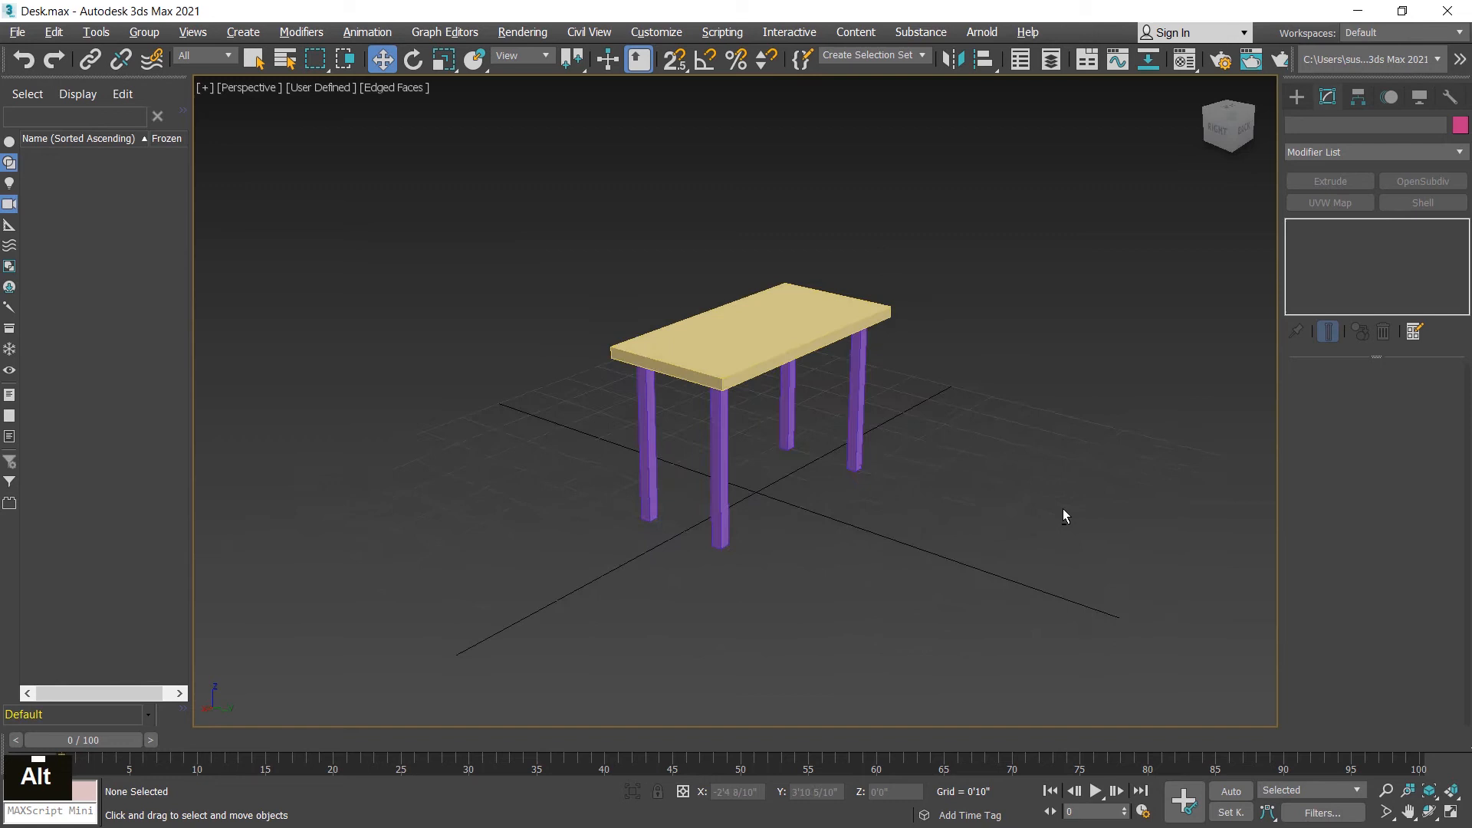
{"action": "middle_click", "coordinate": [927, 519]}
{"action": "key", "text": "alt+w"}
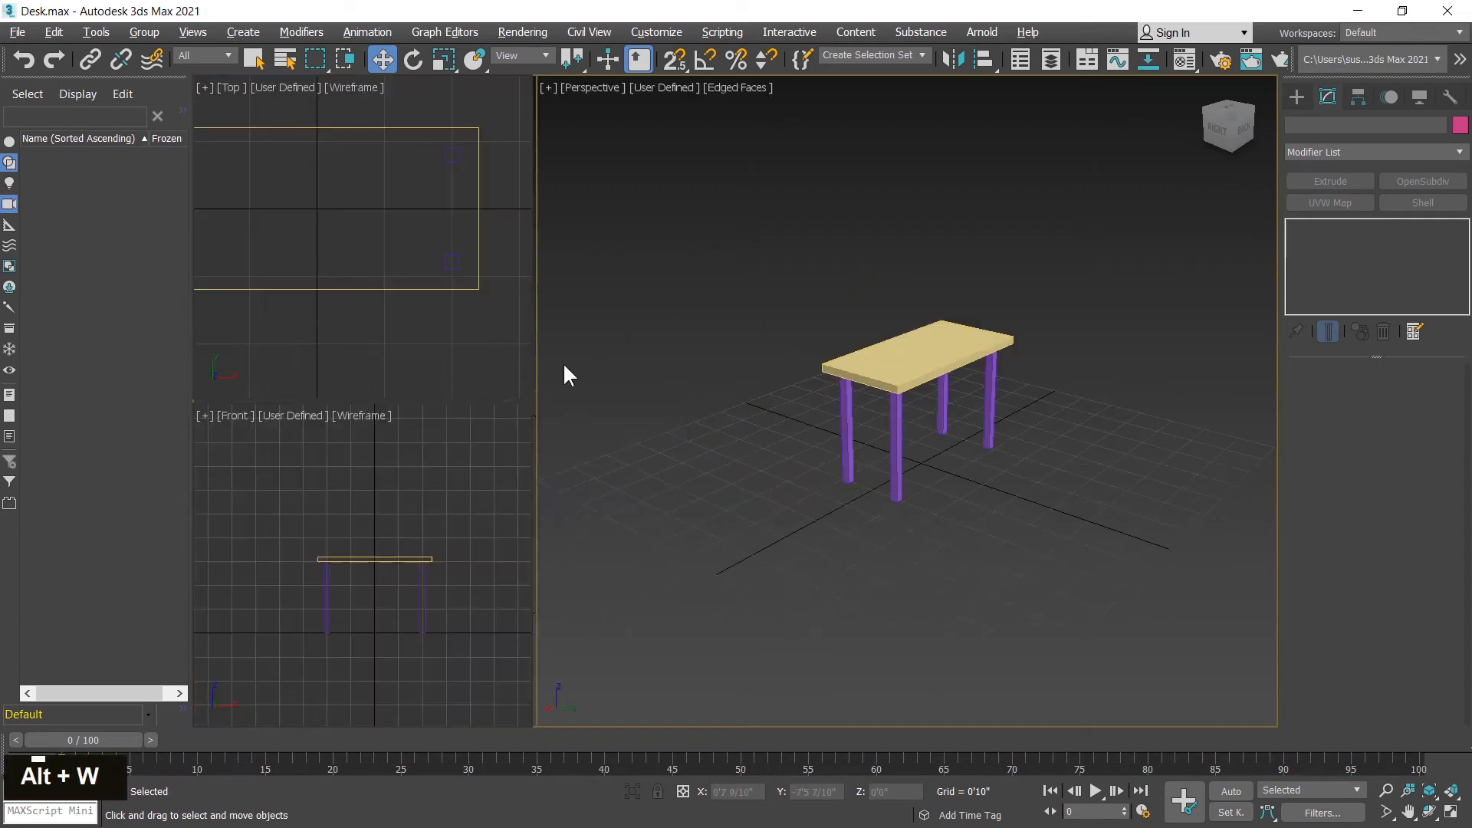
{"action": "middle_click", "coordinate": [390, 267]}
{"action": "key", "text": "alt+w"}
{"action": "middle_click_drag", "start_coordinate": [434, 306], "coordinate": [729, 268]}
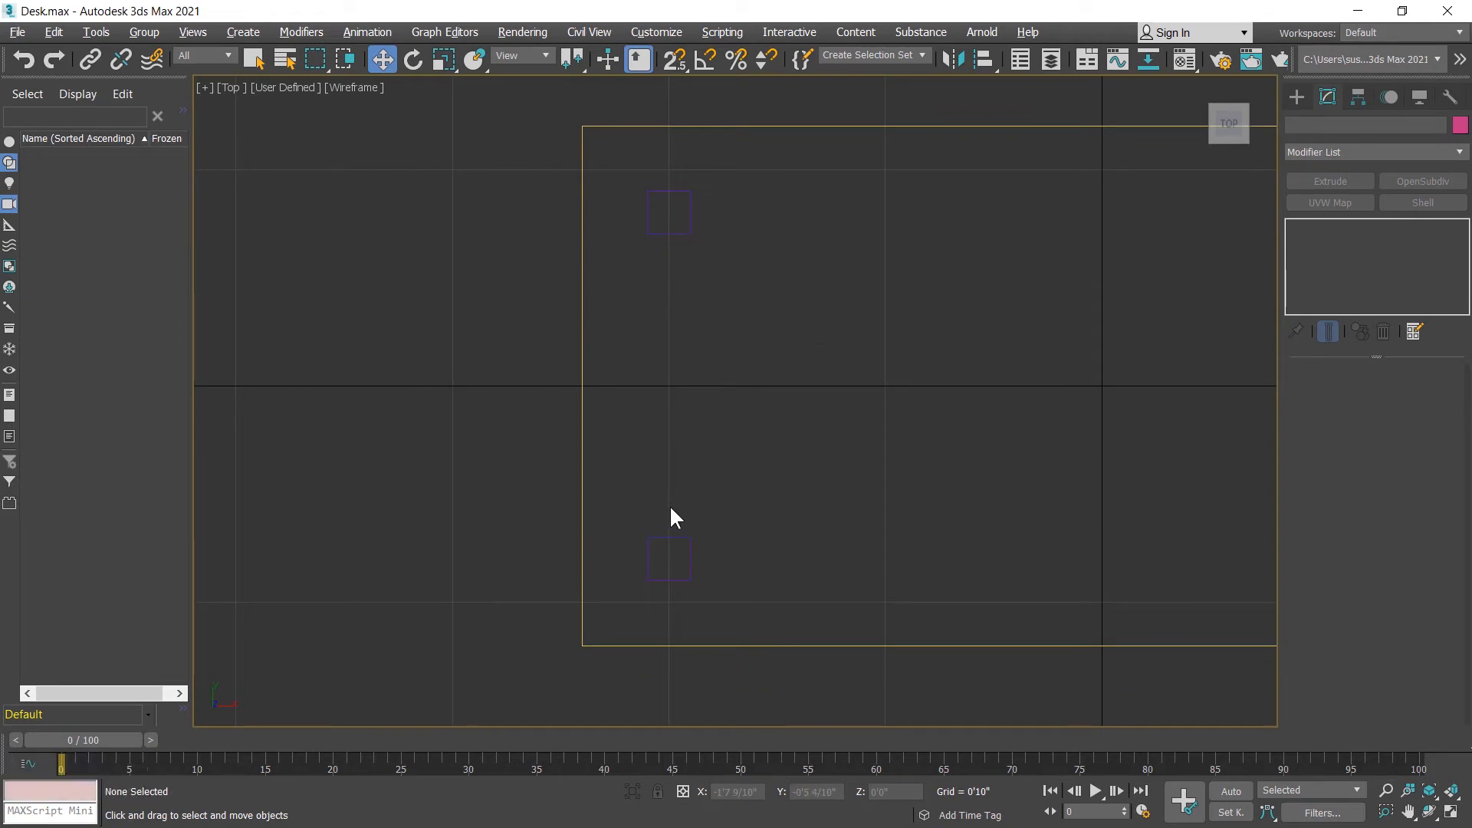
{"action": "left_click", "coordinate": [1297, 96]}
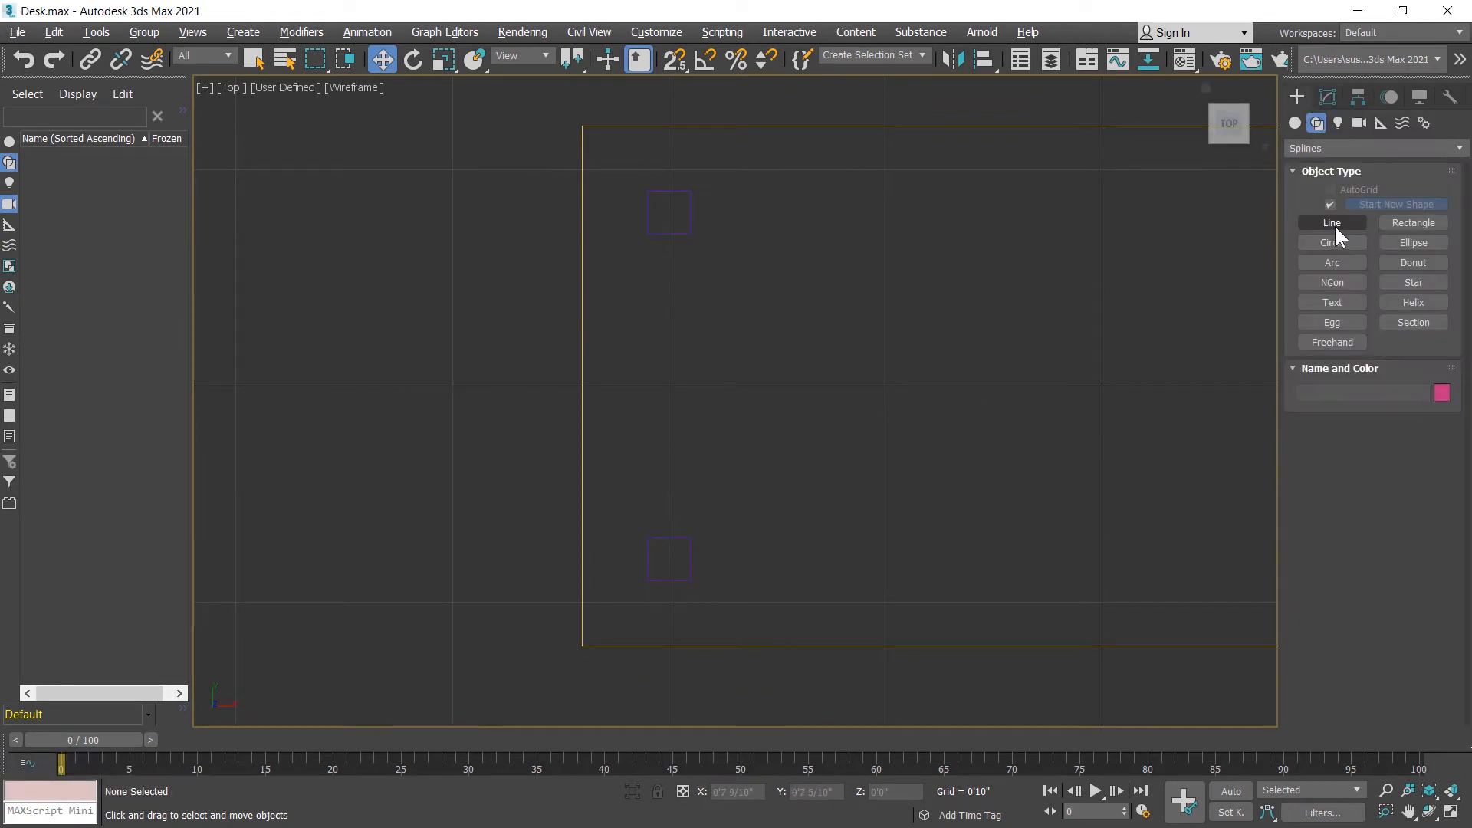
{"action": "left_click", "coordinate": [1332, 222]}
{"action": "left_click_drag", "start_coordinate": [663, 227], "coordinate": [670, 559]}
{"action": "right_click", "coordinate": [942, 323]}
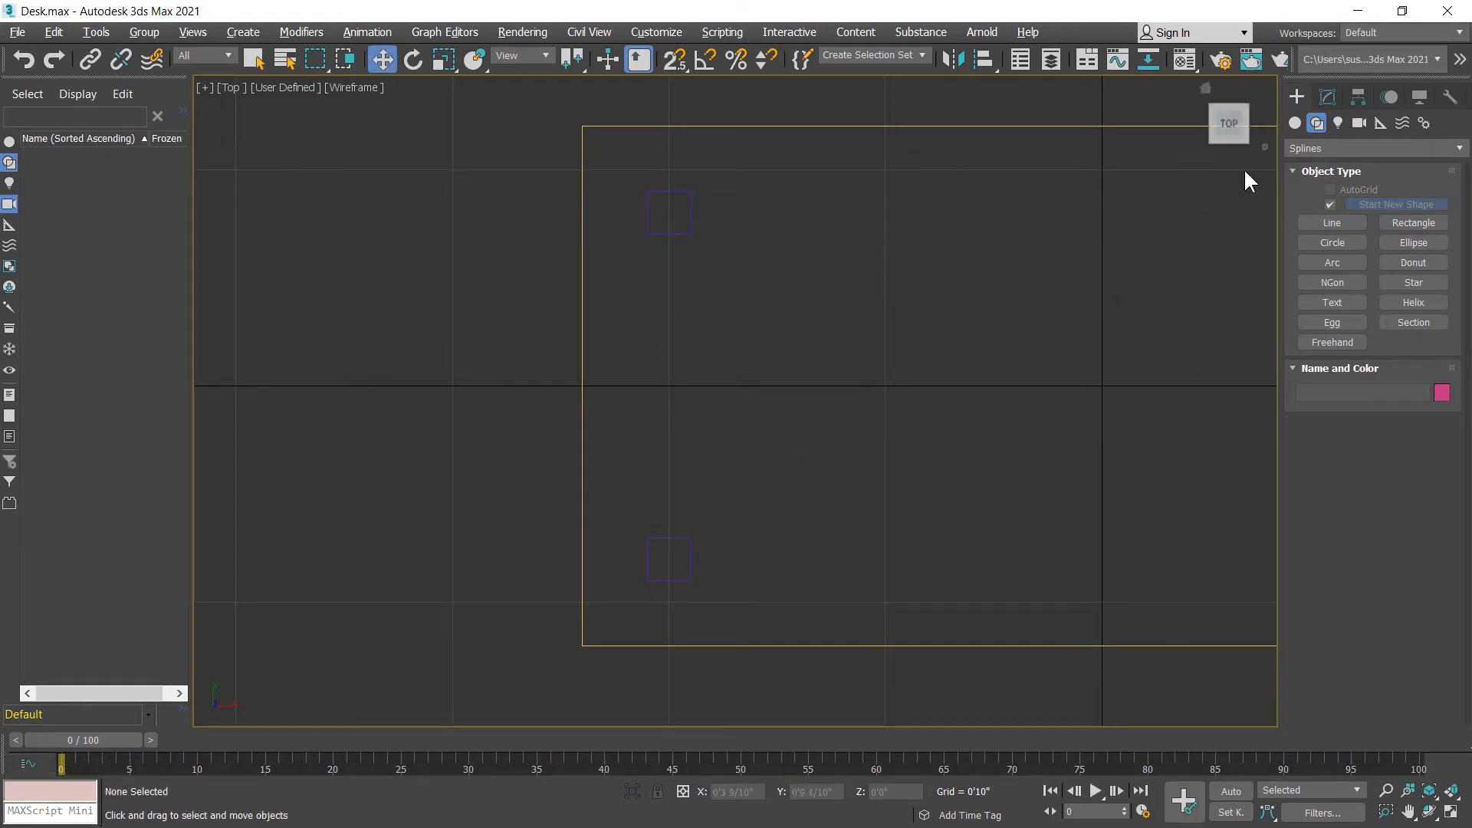
Step: Draw a thin crossbar box between the two left legs in the top view, about 1'3" long, 0.4" wide and 3.5" high
{"action": "left_click", "coordinate": [1296, 121]}
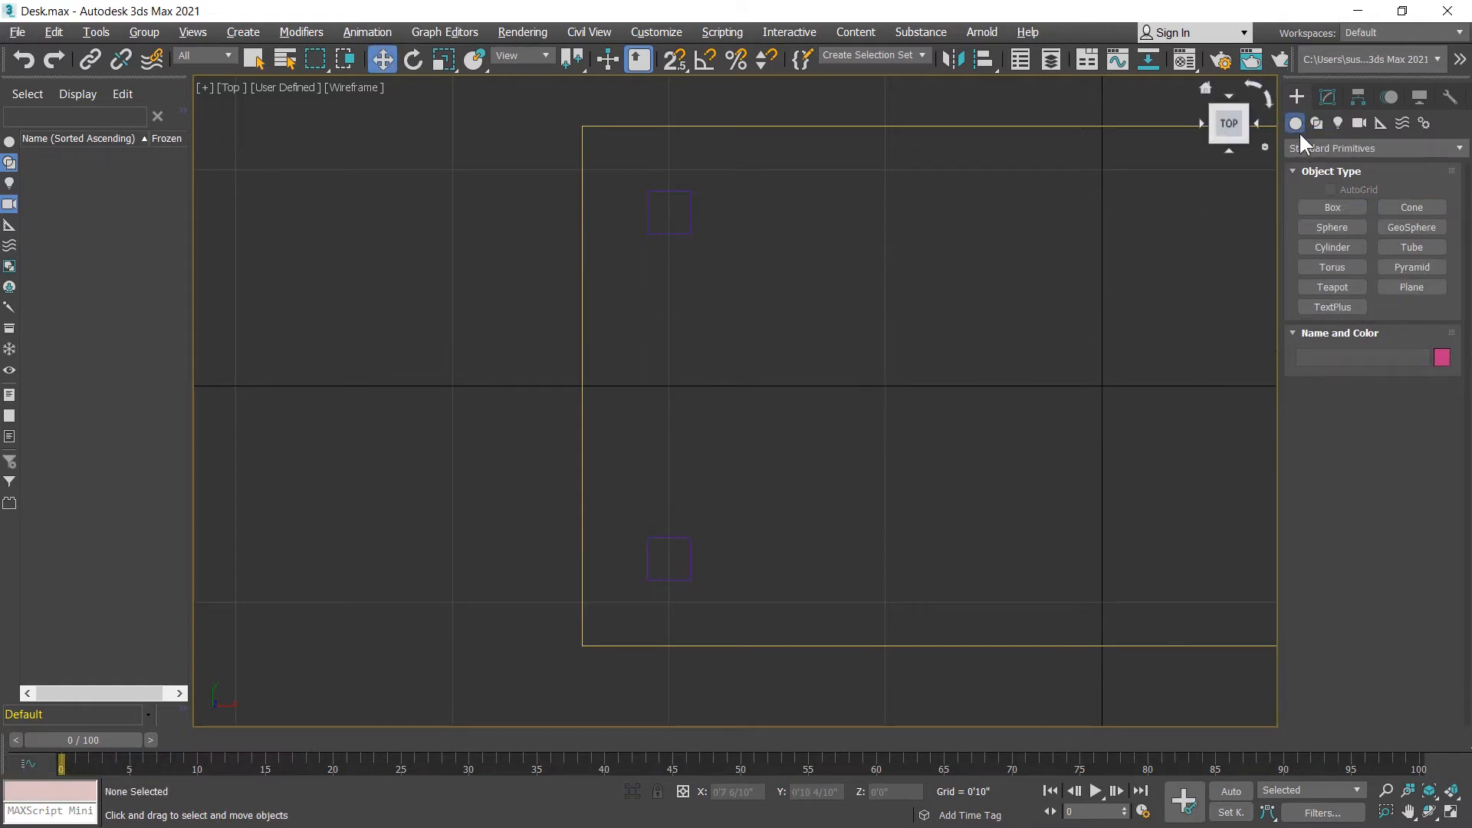
{"action": "left_click", "coordinate": [1332, 209]}
{"action": "left_click_drag", "start_coordinate": [660, 228], "coordinate": [670, 555]}
{"action": "left_click", "coordinate": [671, 480]}
{"action": "right_click", "coordinate": [694, 462]}
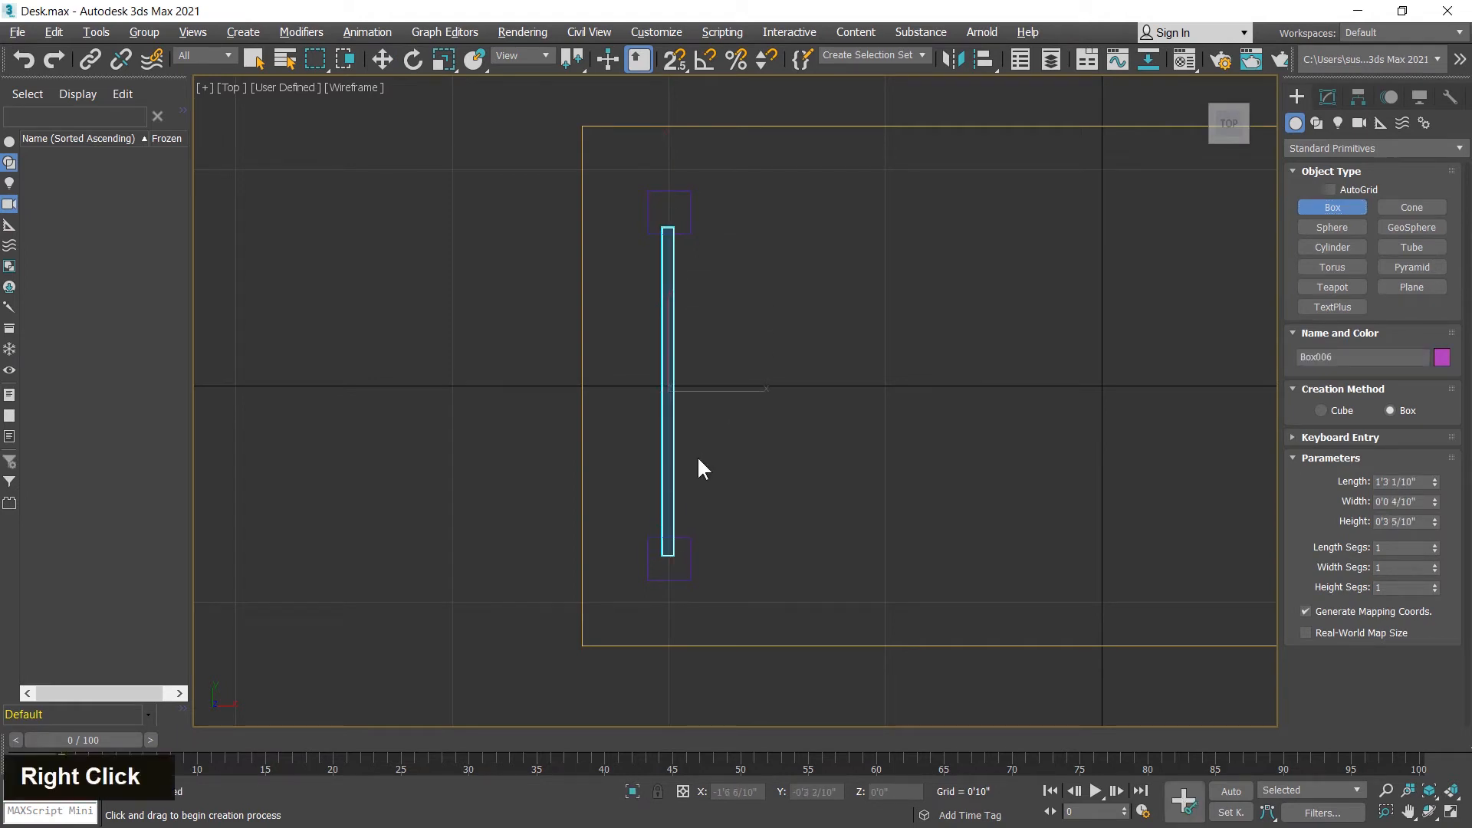
Step: Set the new crossbar's width to 2"
{"action": "left_click", "coordinate": [1329, 95]}
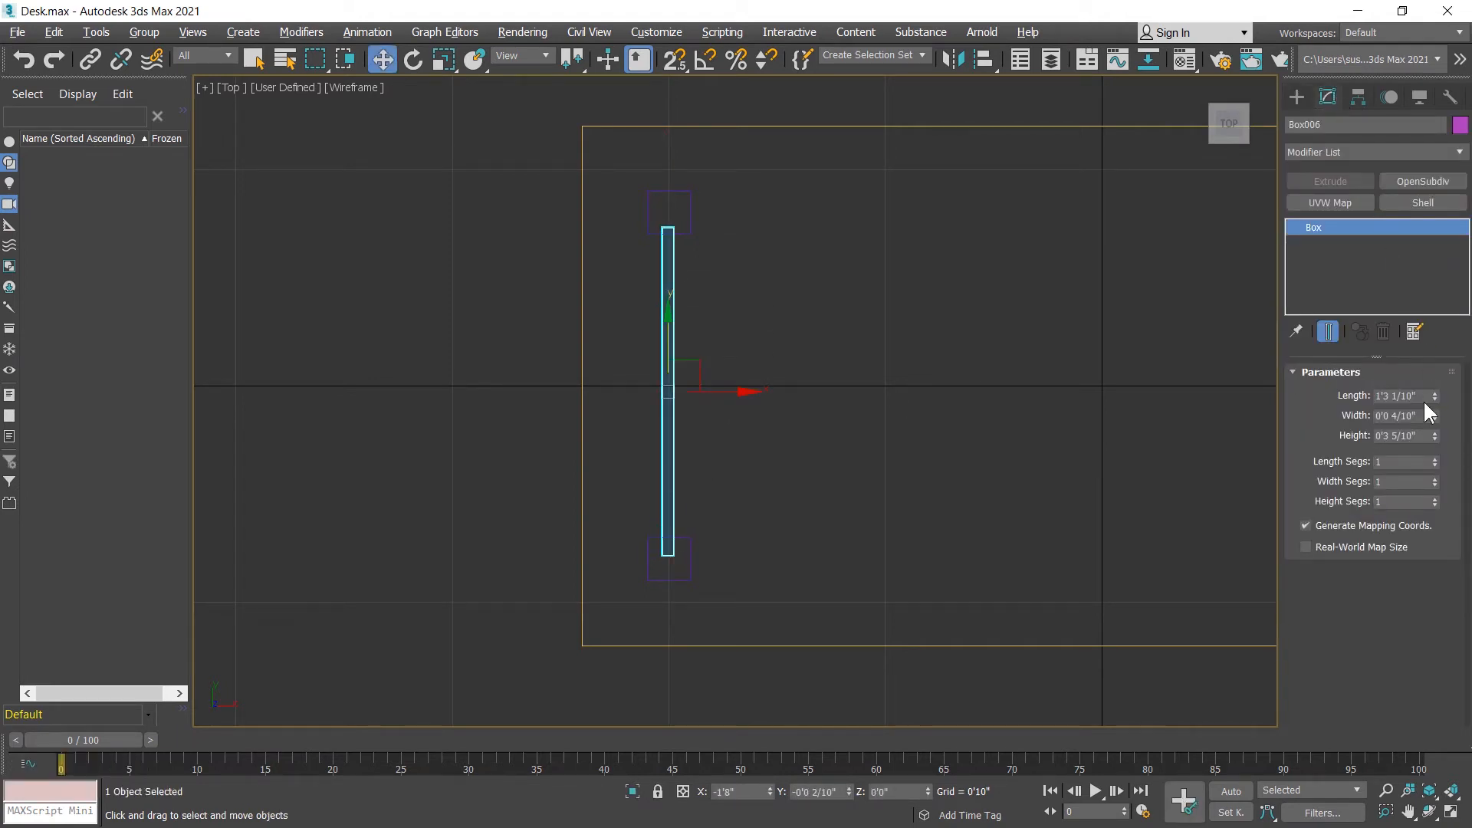
{"action": "middle_click", "coordinate": [854, 404]}
{"action": "key", "text": "alt+w"}
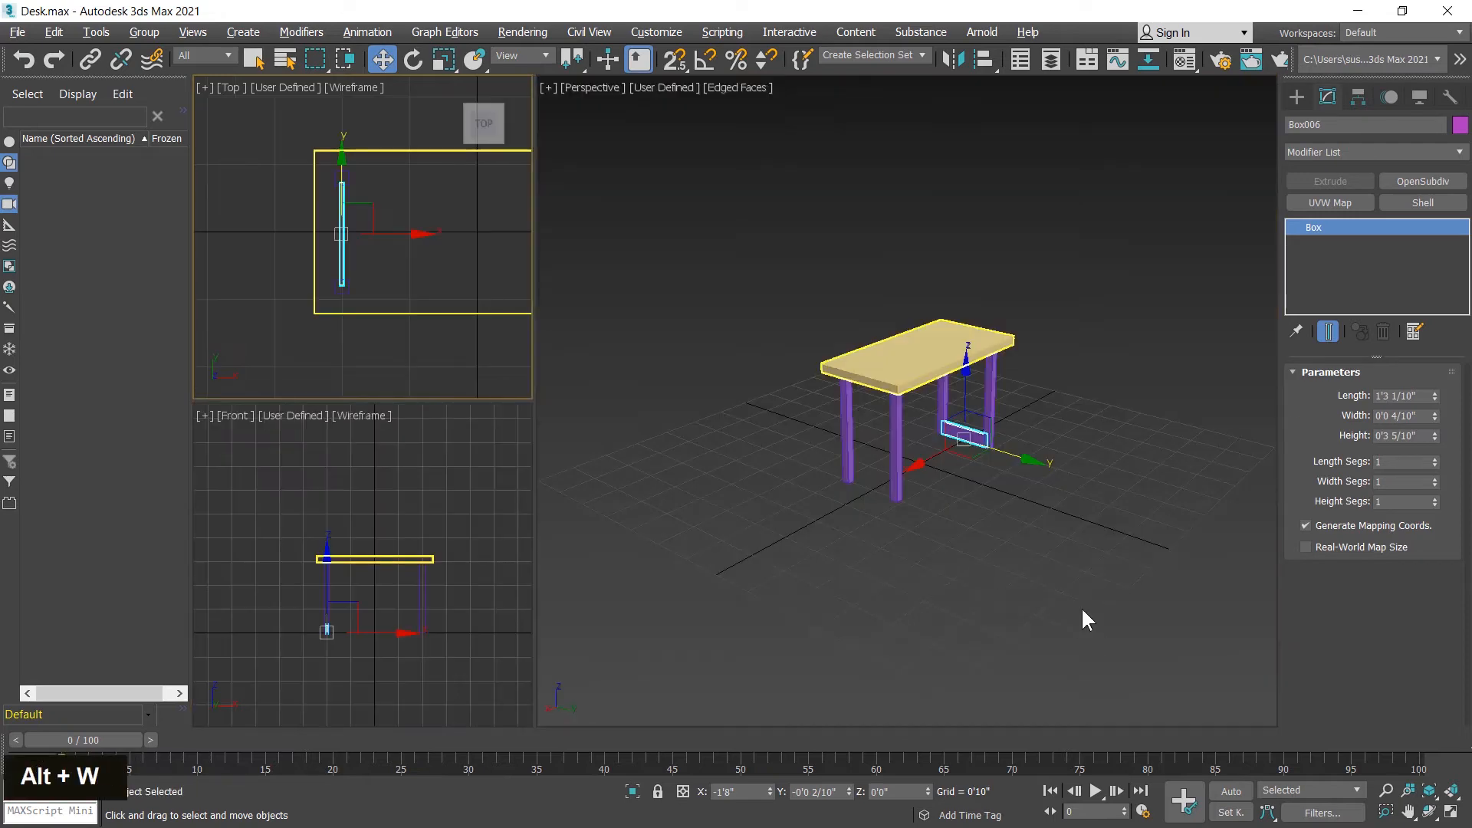
{"action": "middle_click", "coordinate": [1025, 503]}
{"action": "key", "text": "alt+w"}
{"action": "middle_click_drag", "start_coordinate": [1046, 437], "coordinate": [850, 436], "text": "alt"}
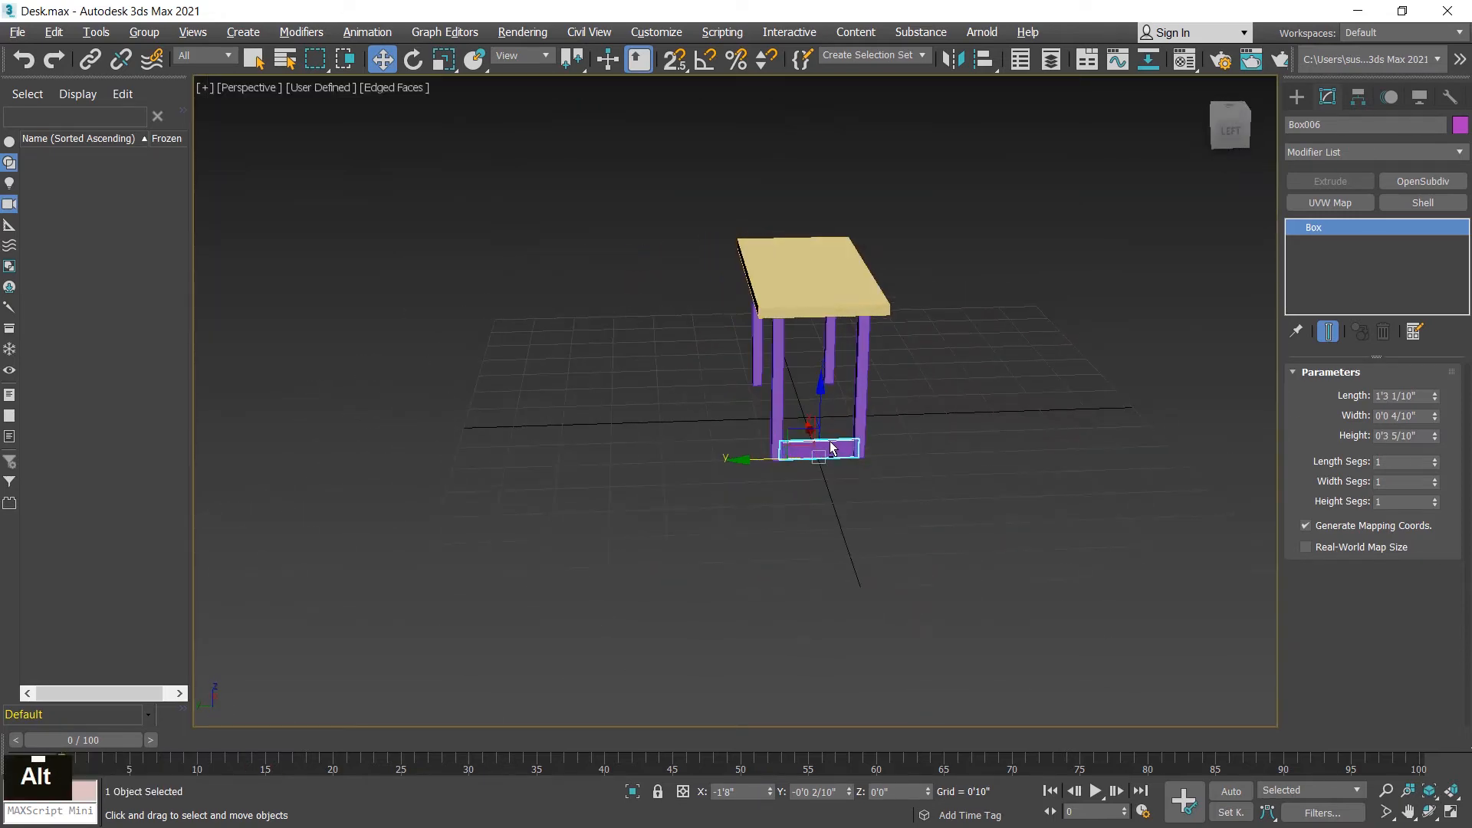
{"action": "scroll", "coordinate": [848, 436], "scroll_direction": "up", "scroll_amount": 5}
{"action": "middle_click", "coordinate": [942, 569]}
{"action": "middle_click_drag", "start_coordinate": [942, 571], "coordinate": [877, 552], "text": "alt"}
{"action": "scroll", "coordinate": [887, 469], "scroll_direction": "up", "scroll_amount": 4}
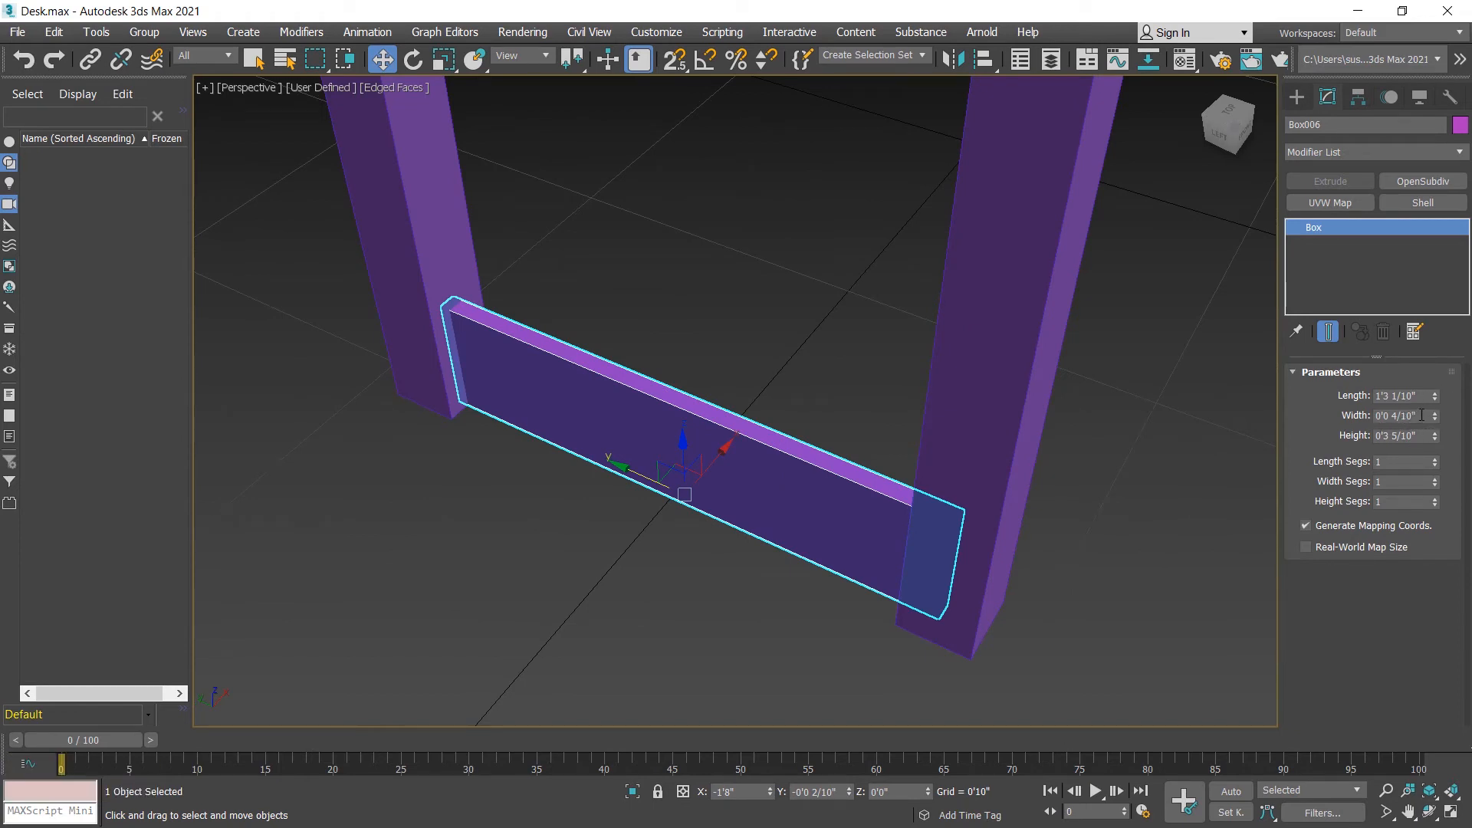
{"action": "left_click", "coordinate": [1423, 414]}
{"action": "type", "text": "2"}
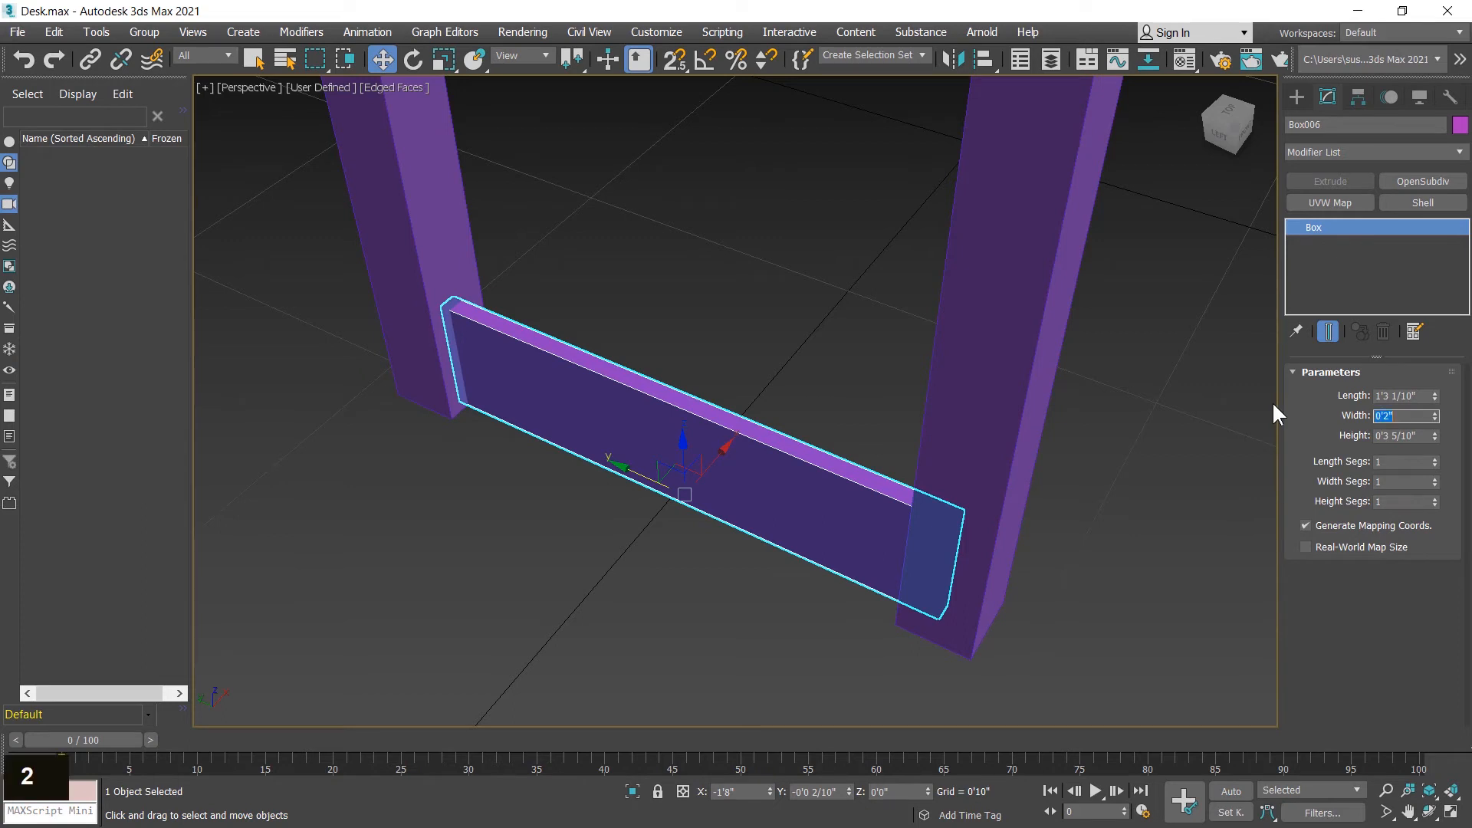
{"action": "key", "text": "Return"}
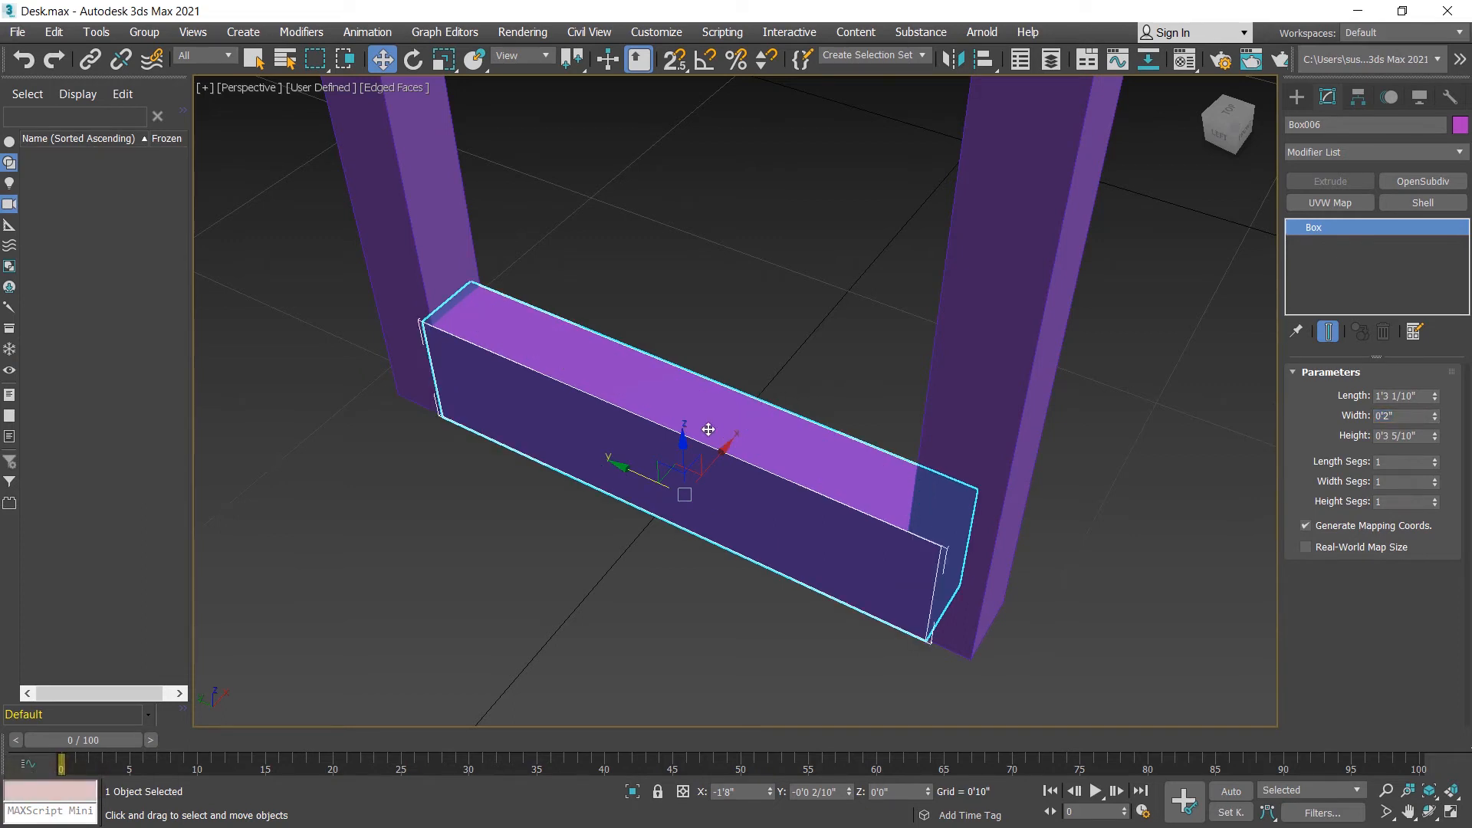
Step: Set the crossbar's width to 1" and its height to 3"
{"action": "left_click", "coordinate": [1415, 416]}
{"action": "type", "text": "1"}
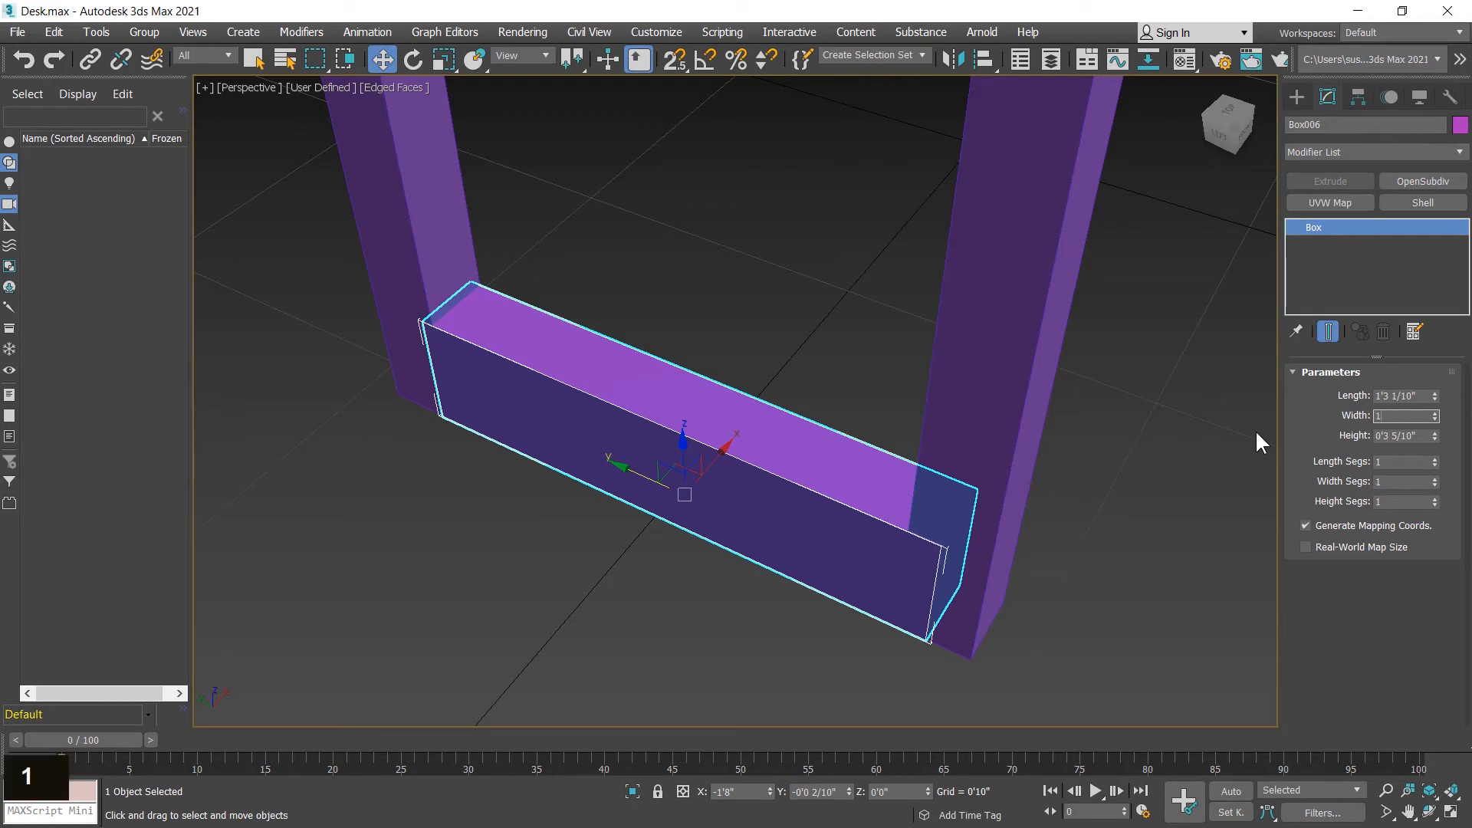
{"action": "key", "text": "Return"}
{"action": "scroll", "coordinate": [824, 432], "scroll_direction": "down", "scroll_amount": 2}
{"action": "middle_click_drag", "start_coordinate": [823, 432], "coordinate": [1218, 454], "text": "alt"}
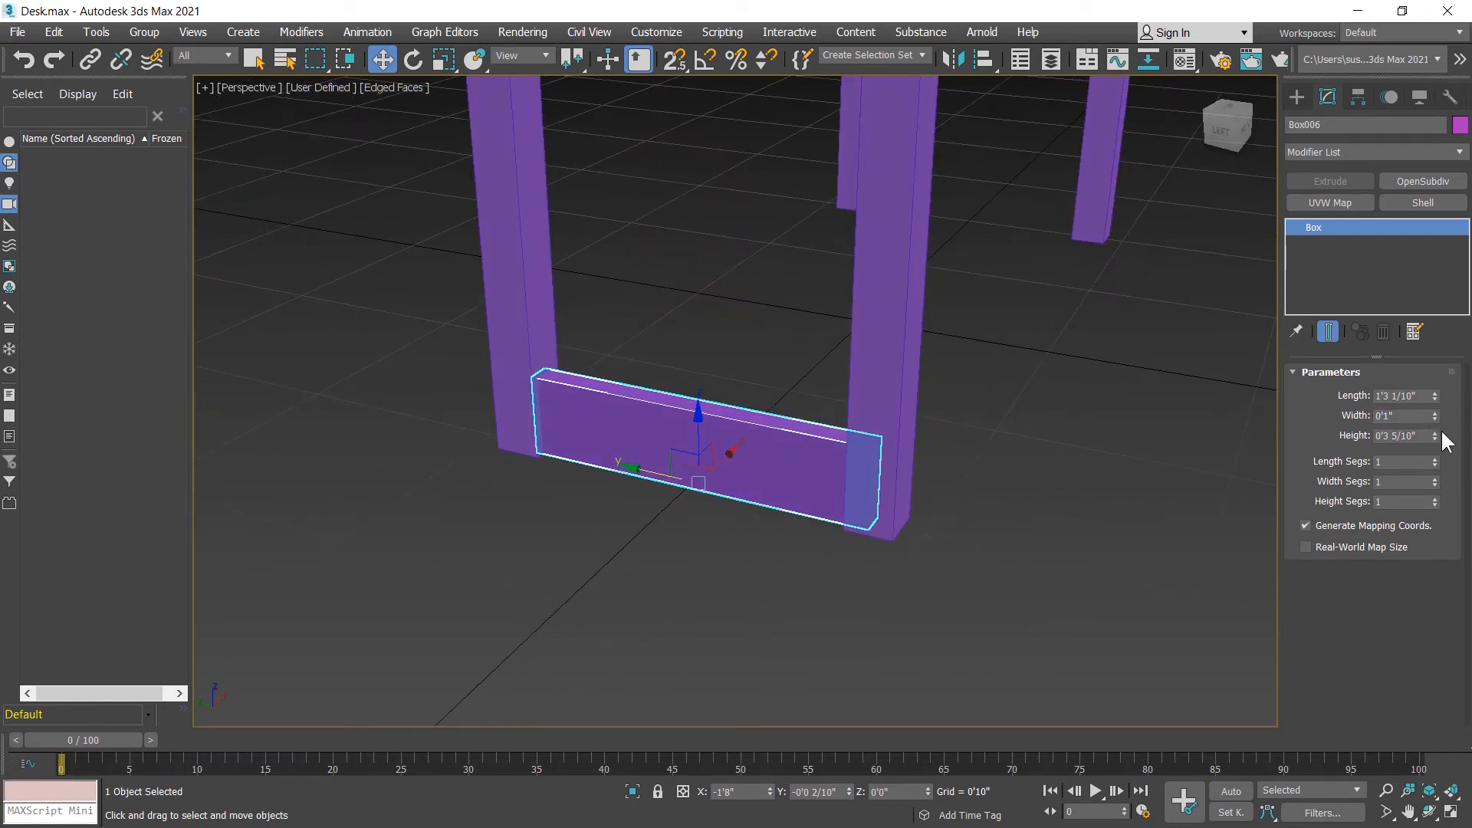
{"action": "left_click_drag", "start_coordinate": [1427, 441], "coordinate": [1276, 432]}
{"action": "type", "text": "3"}
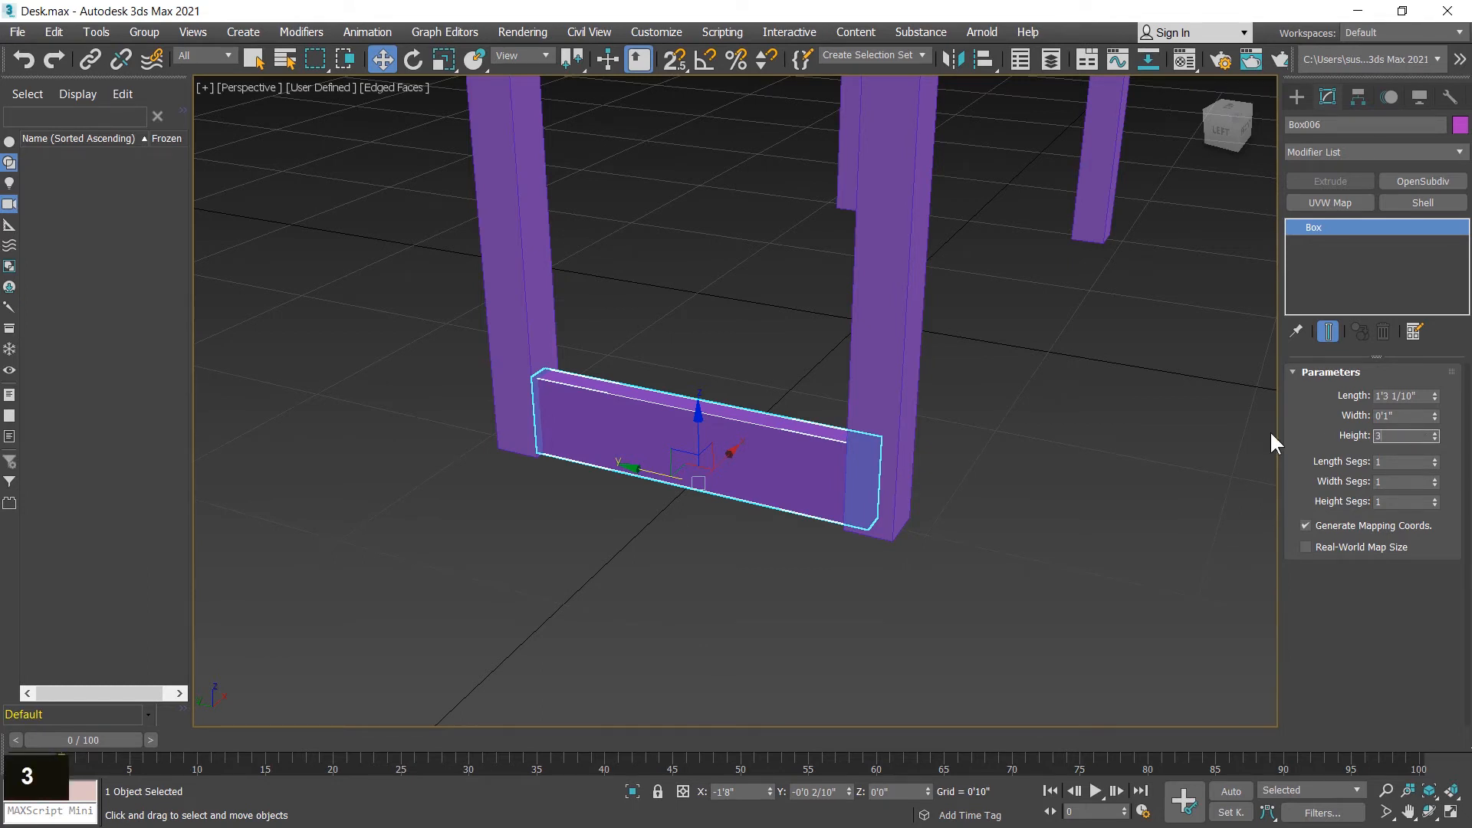
{"action": "key", "text": "Return"}
Step: Raise the crossbar above the floor by setting its Z position to 3"
{"action": "middle_click_drag", "start_coordinate": [979, 427], "coordinate": [953, 447]}
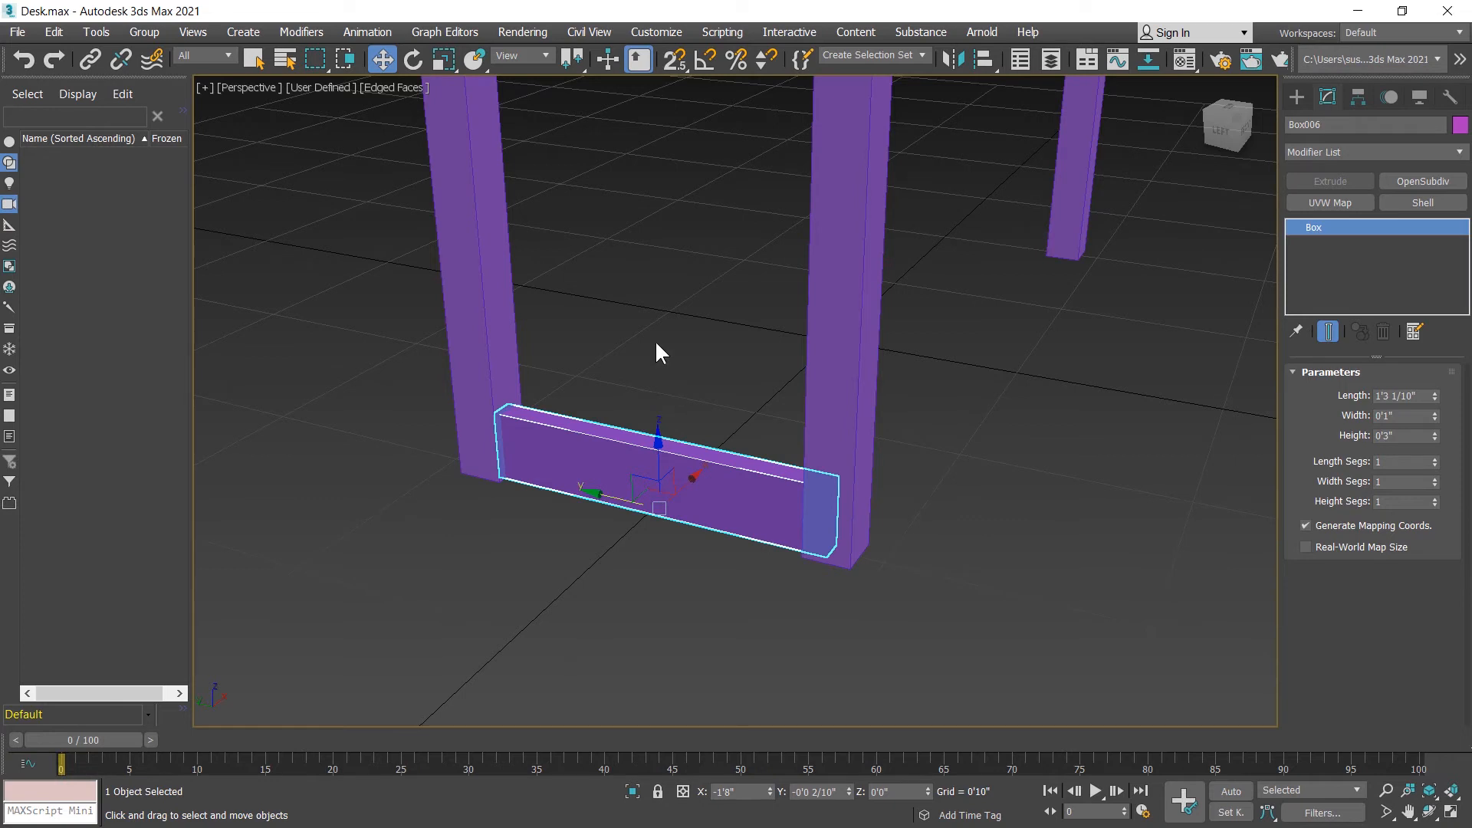
{"action": "left_click_drag", "start_coordinate": [906, 793], "coordinate": [780, 759]}
{"action": "type", "text": "3"}
{"action": "key", "text": "Return"}
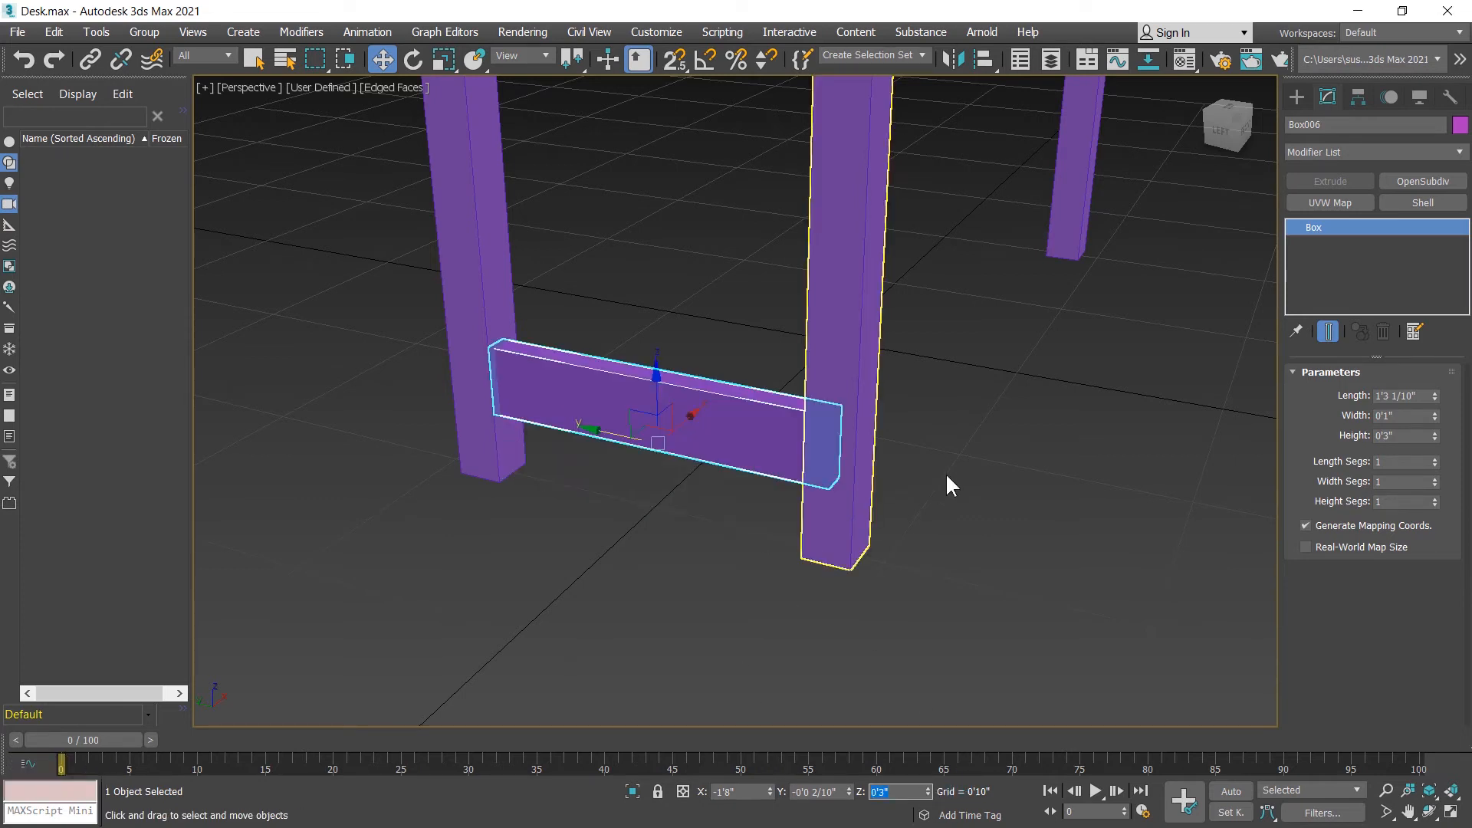
{"action": "middle_click_drag", "start_coordinate": [946, 476], "coordinate": [815, 502]}
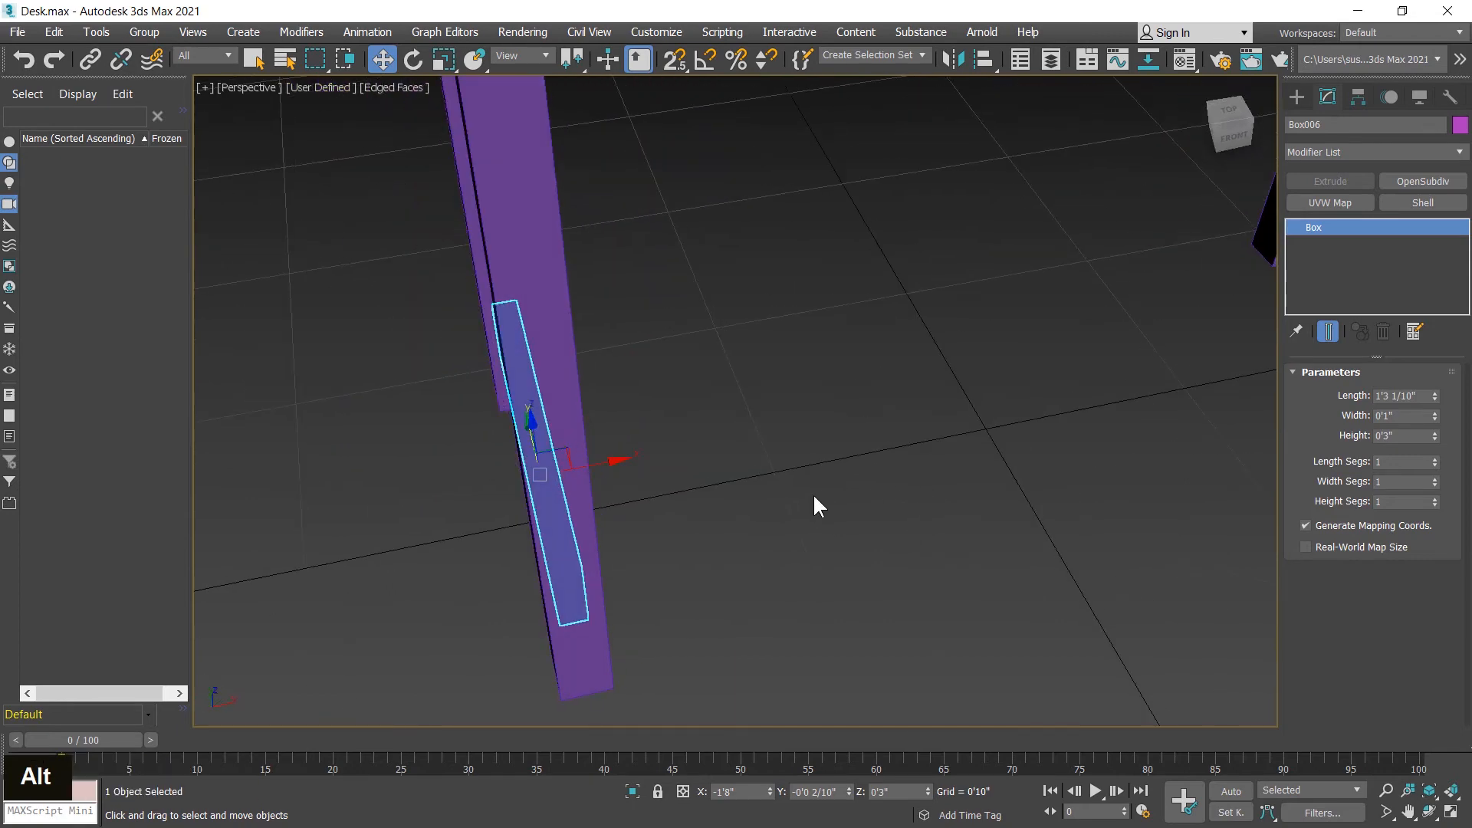
Step: Clone the crossbar along X in the top view as a single Copy, placing it between the two right legs
{"action": "scroll", "coordinate": [1102, 426], "scroll_direction": "down", "scroll_amount": 3}
{"action": "key", "text": "alt+w"}
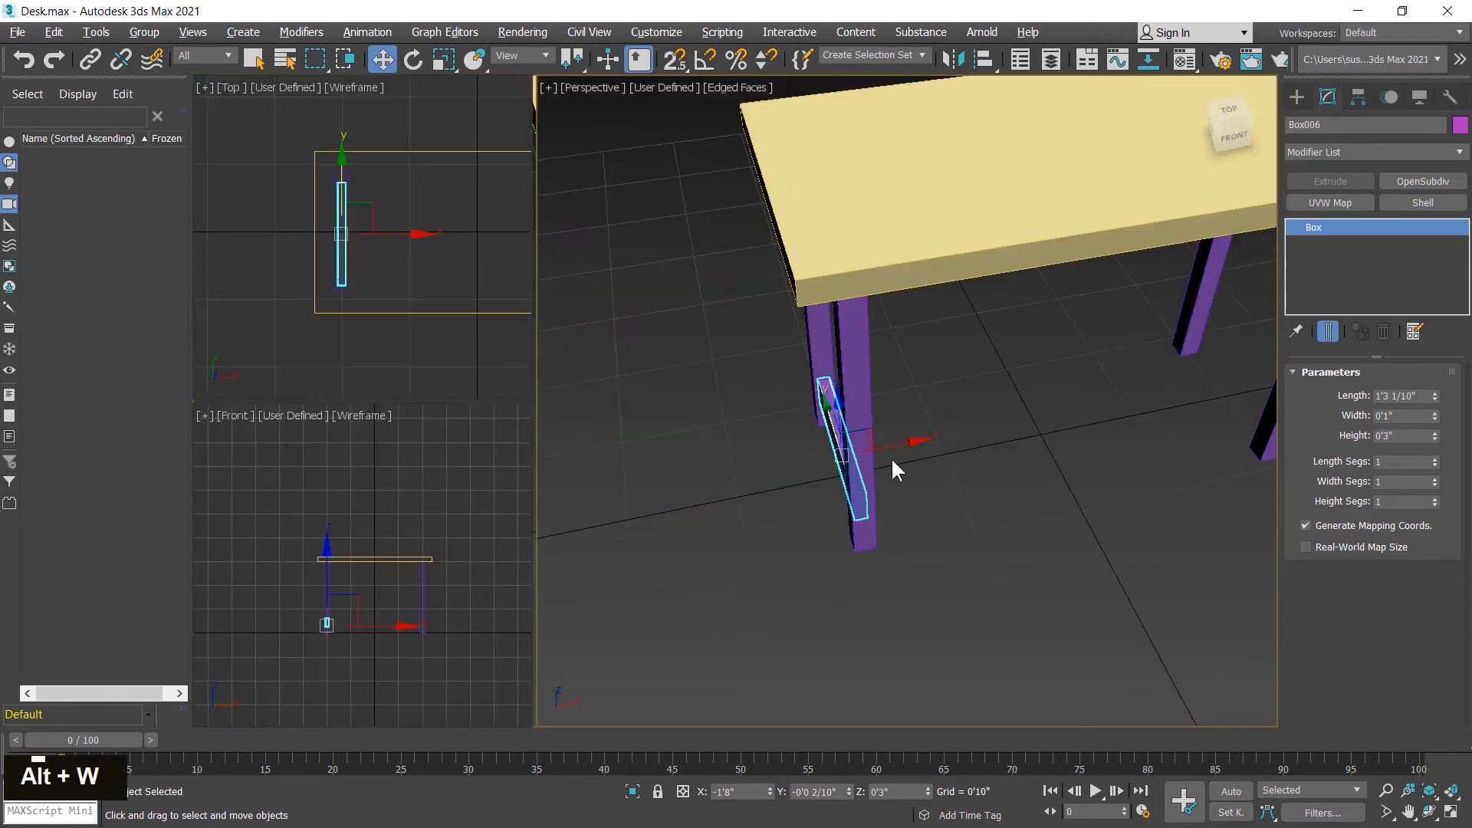
{"action": "middle_click", "coordinate": [326, 237]}
{"action": "key", "text": "alt+w"}
{"action": "middle_click_drag", "start_coordinate": [743, 388], "coordinate": [441, 349]}
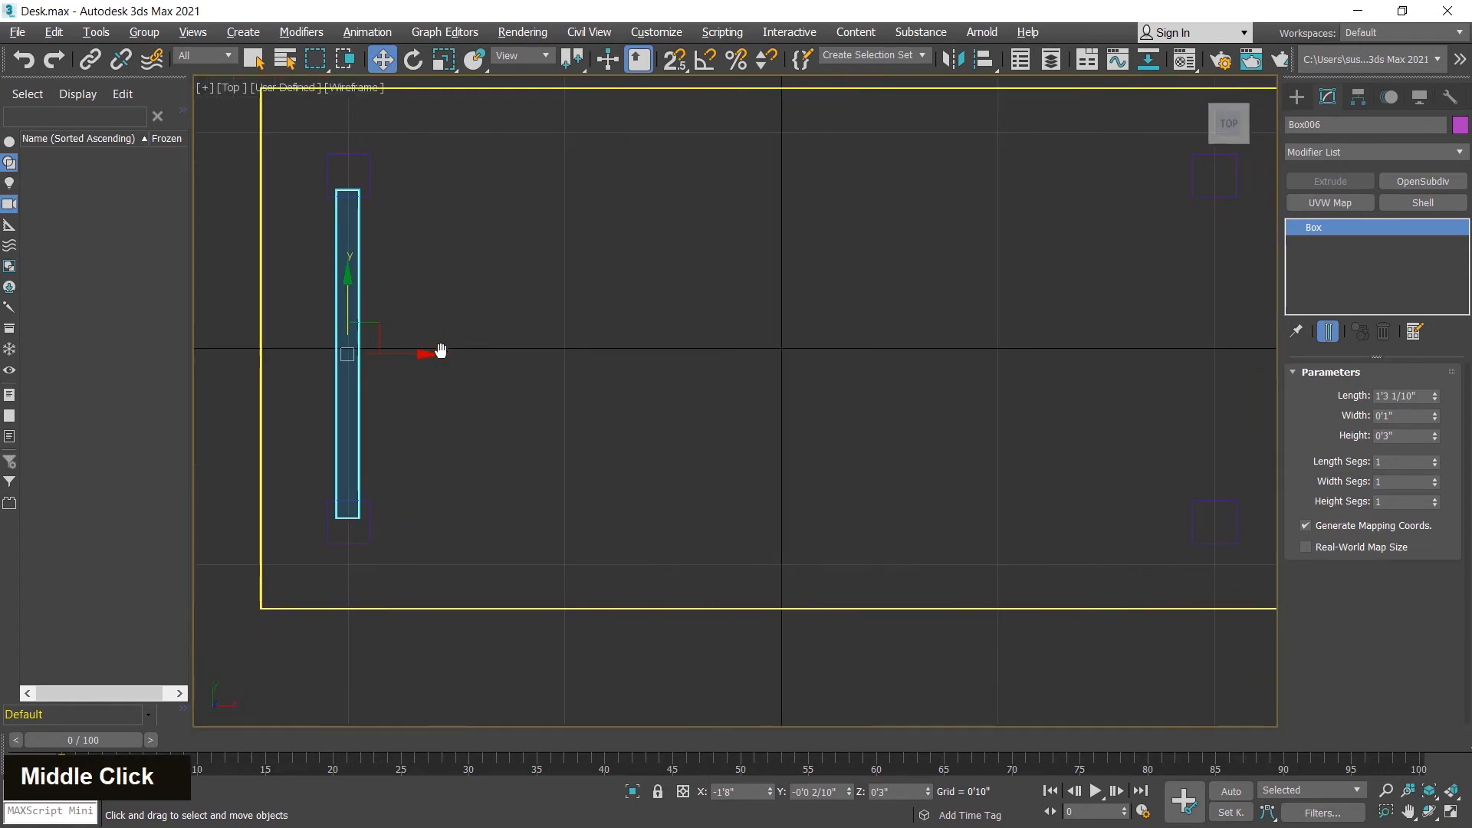
{"action": "scroll", "coordinate": [441, 349], "scroll_direction": "down", "scroll_amount": 2}
{"action": "middle_click_drag", "start_coordinate": [683, 395], "coordinate": [661, 399]}
{"action": "mouse_move", "coordinate": [421, 355]}
{"action": "left_mouse_down", "text": "shift"}
{"action": "mouse_move", "coordinate": [651, 391]}
{"action": "mouse_move", "coordinate": [1034, 392]}
{"action": "left_mouse_up", "text": "shift"}
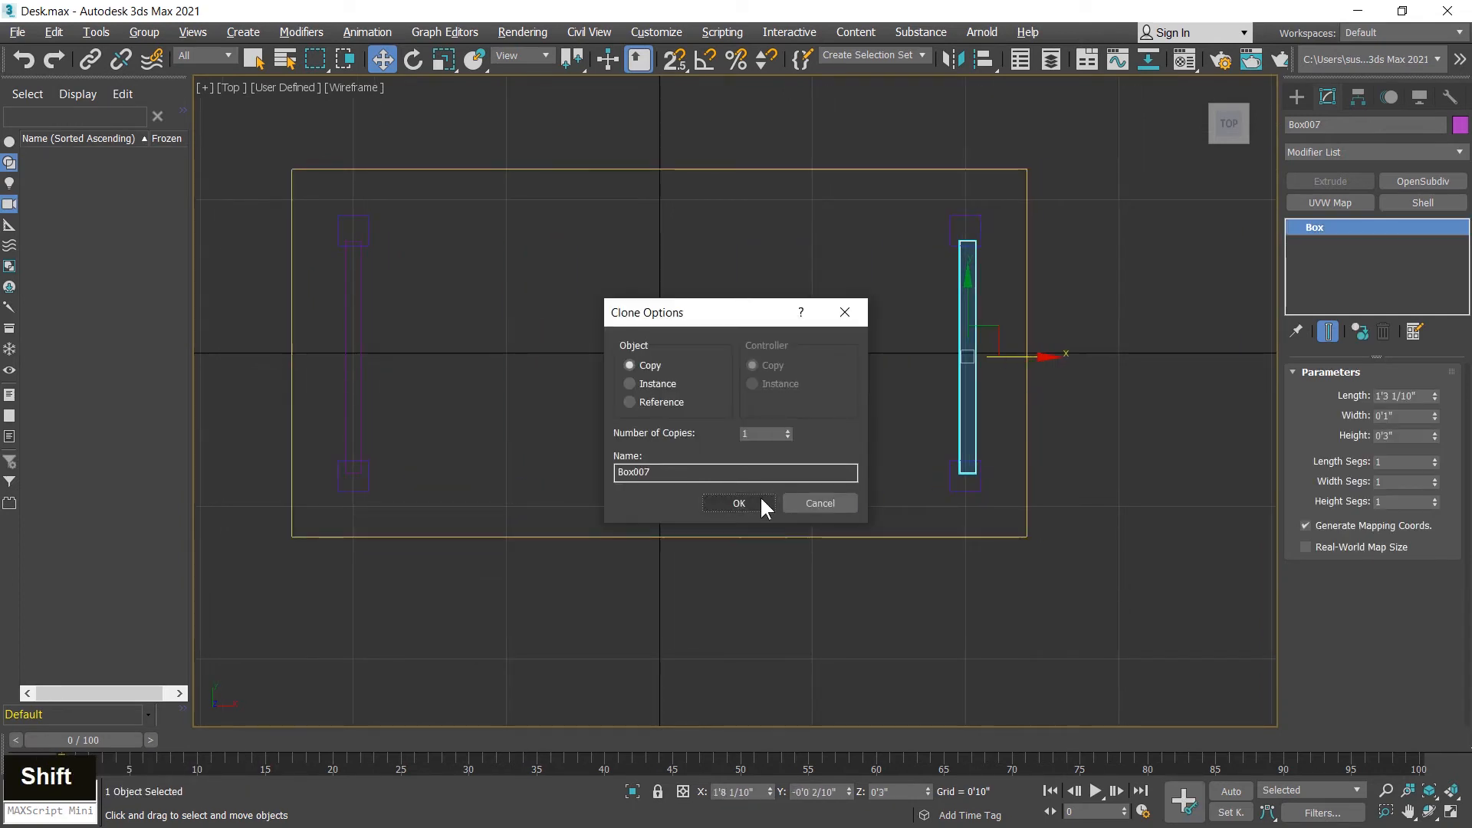
{"action": "left_click", "coordinate": [751, 500]}
Step: Align the left crossbar to the upper-left leg, center to center, in X position only
{"action": "middle_click_drag", "start_coordinate": [512, 316], "coordinate": [668, 348]}
{"action": "scroll", "coordinate": [559, 327], "scroll_direction": "up", "scroll_amount": 3}
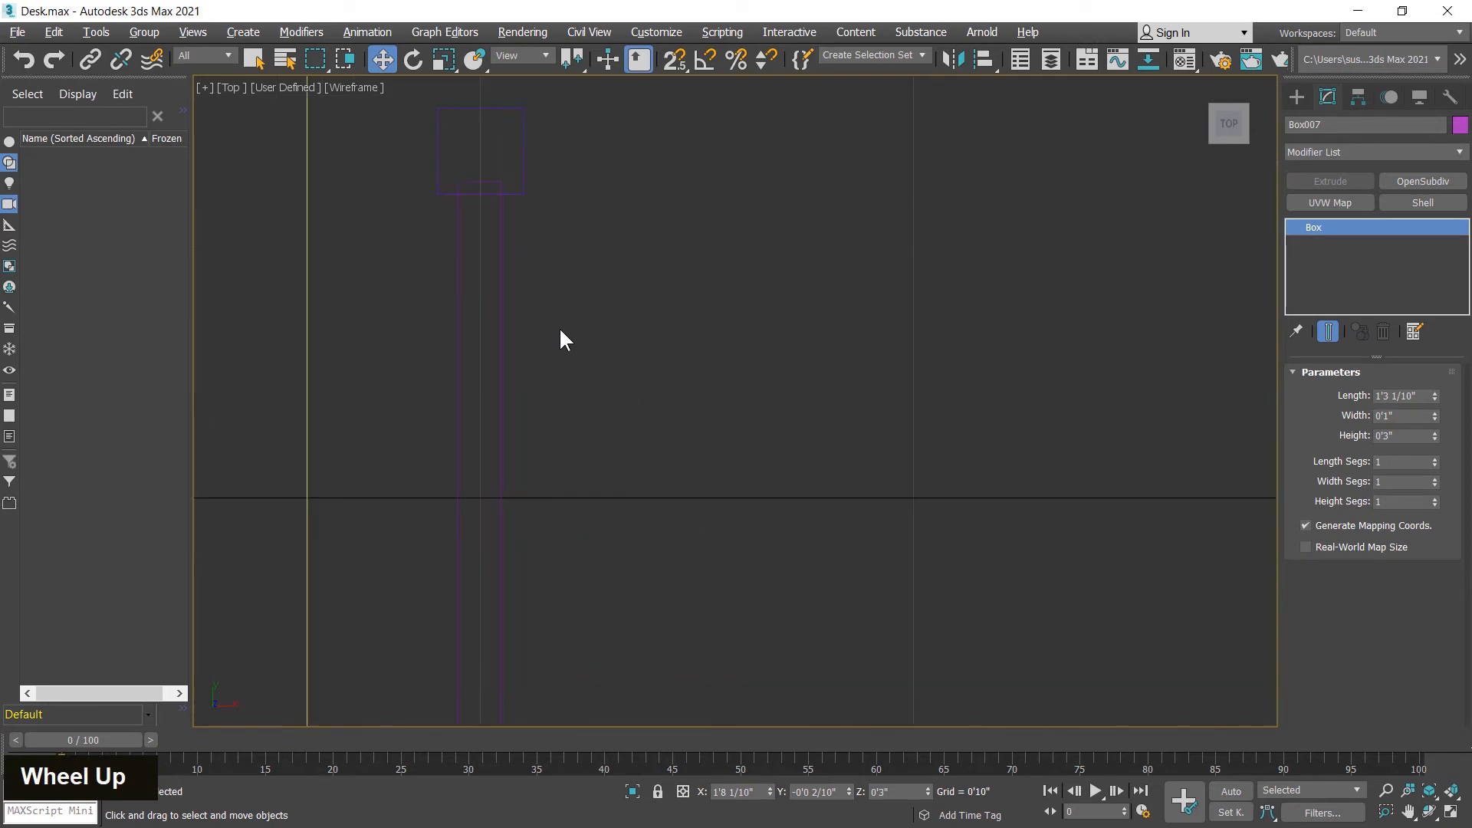
{"action": "middle_click_drag", "start_coordinate": [559, 327], "coordinate": [606, 329]}
{"action": "scroll", "coordinate": [562, 237], "scroll_direction": "up", "scroll_amount": 3}
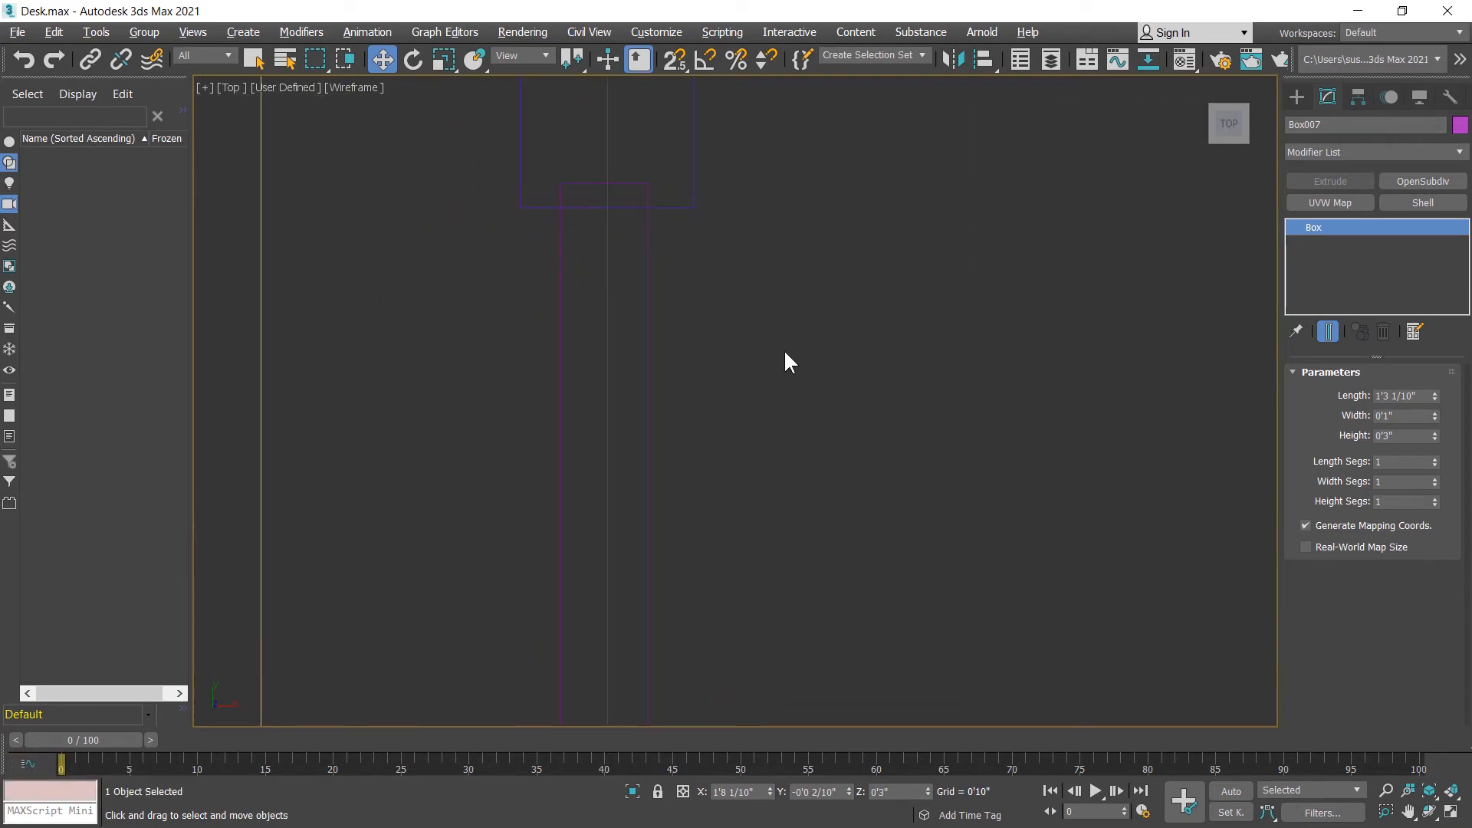
{"action": "left_click", "coordinate": [669, 384]}
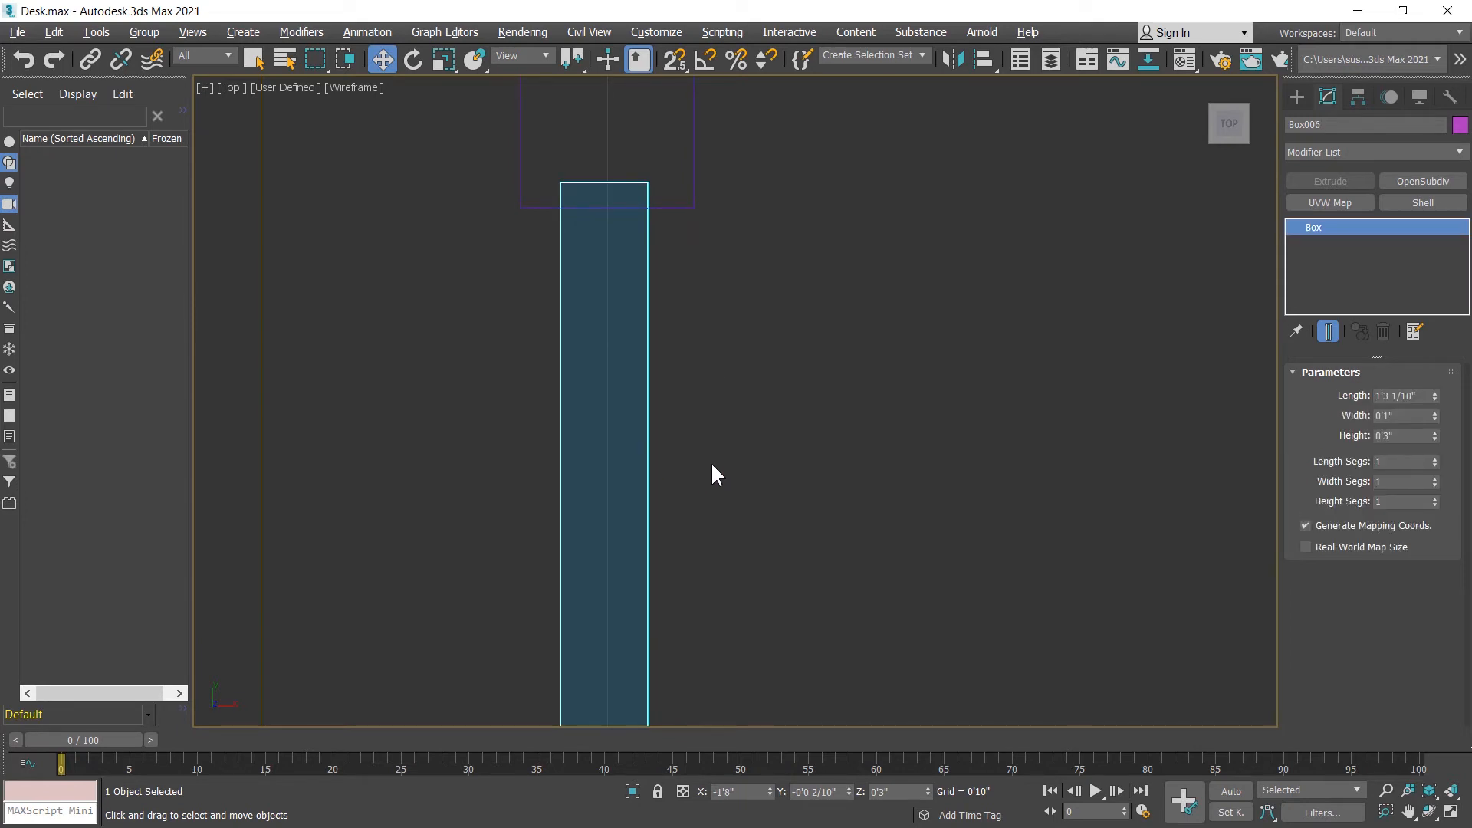
{"action": "key", "text": "alt"}
{"action": "key", "text": "alt+a"}
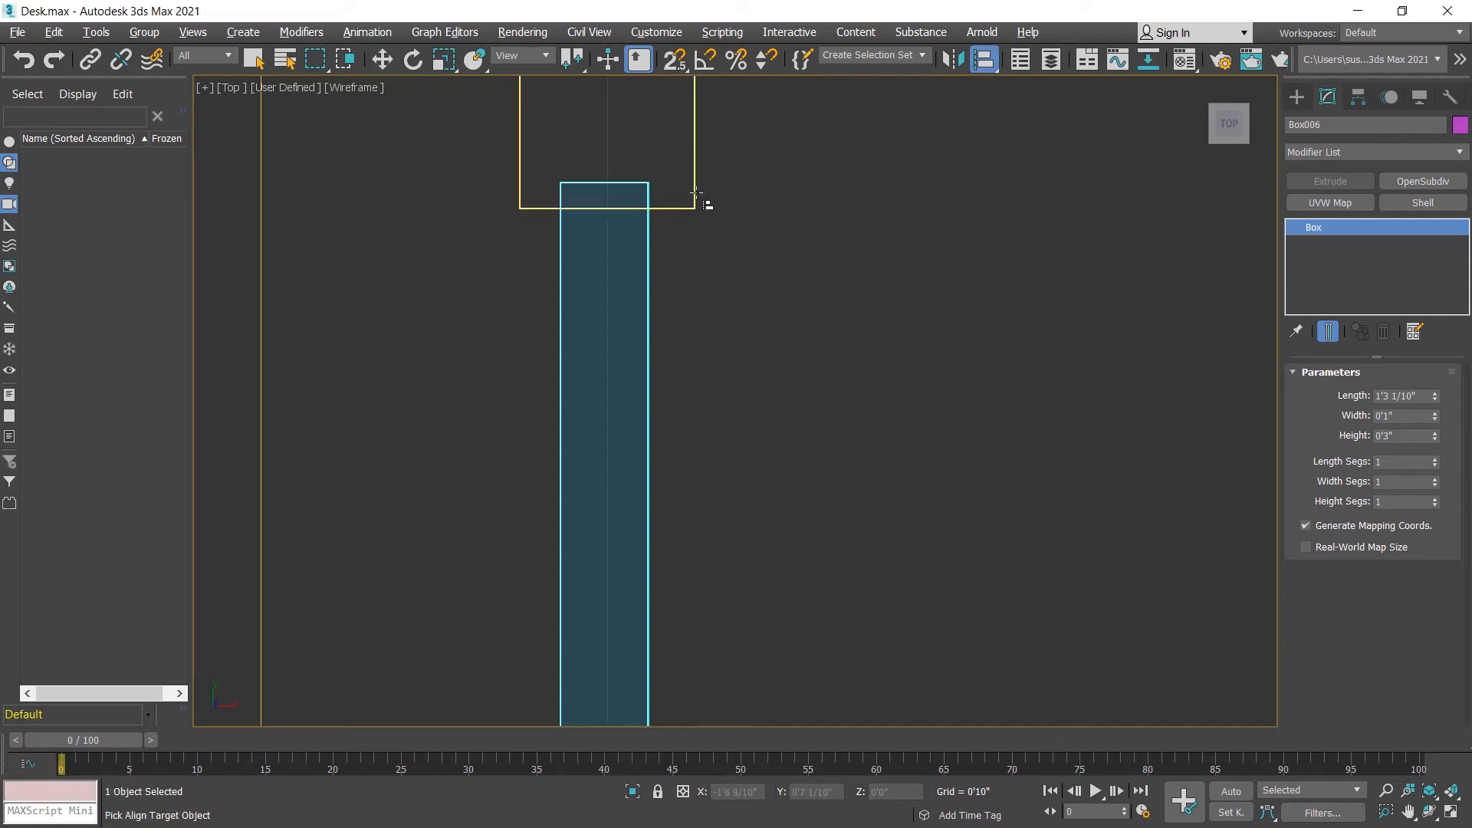
{"action": "left_click", "coordinate": [696, 192]}
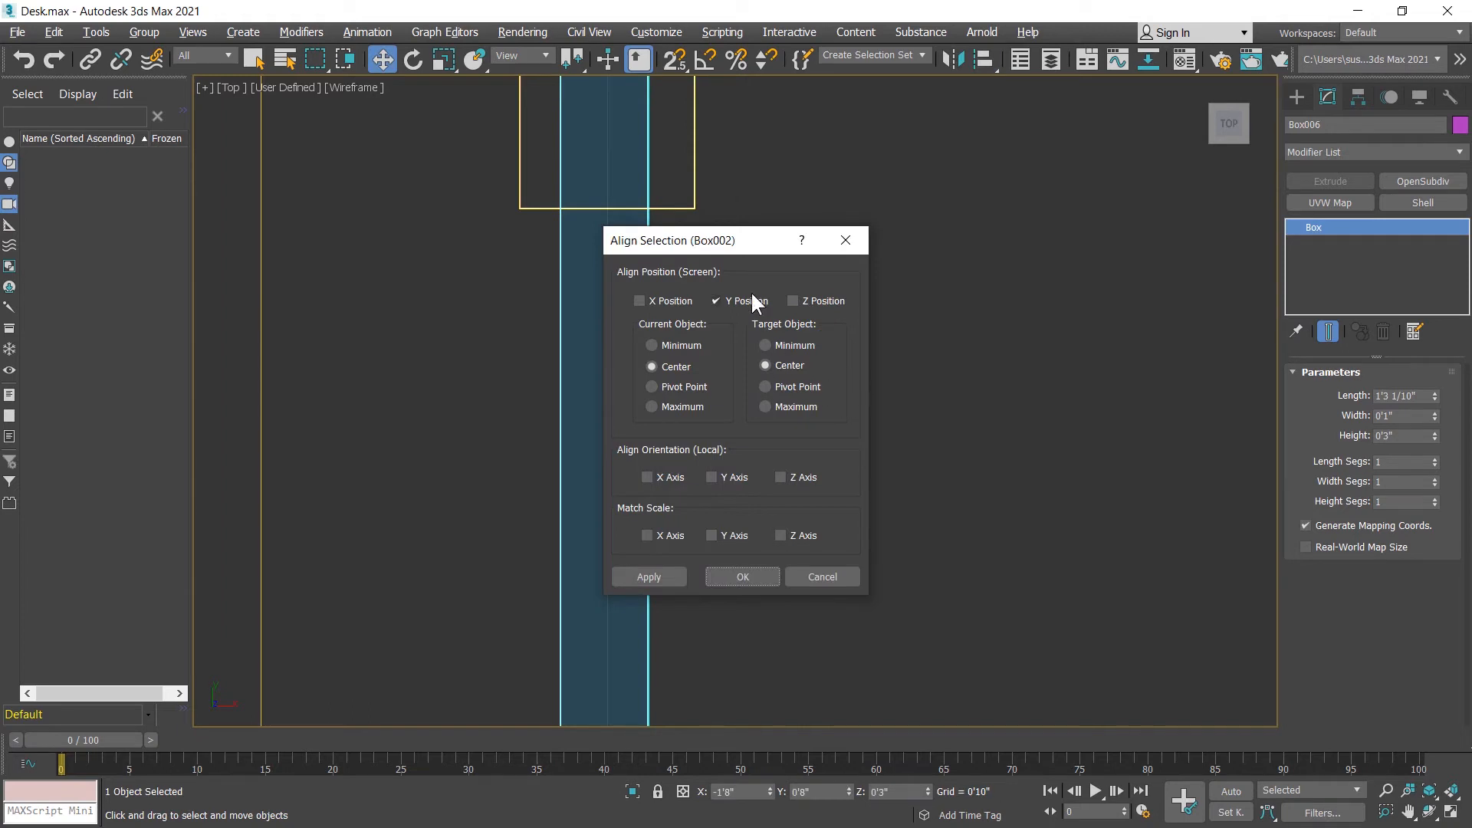
{"action": "left_click_drag", "start_coordinate": [726, 244], "coordinate": [986, 233]}
{"action": "scroll", "coordinate": [645, 325], "scroll_direction": "down", "scroll_amount": 1}
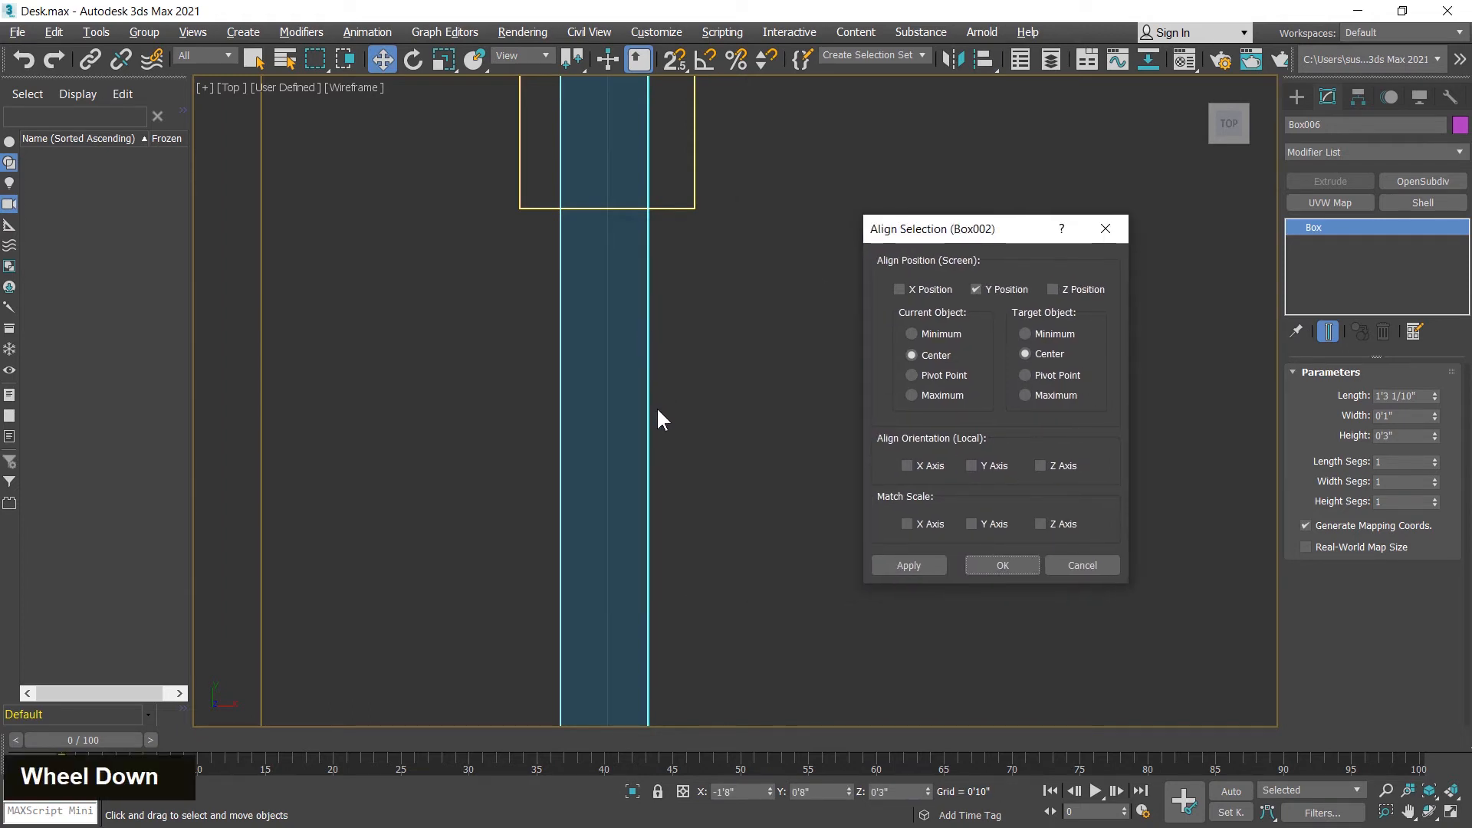
{"action": "left_click", "coordinate": [925, 289]}
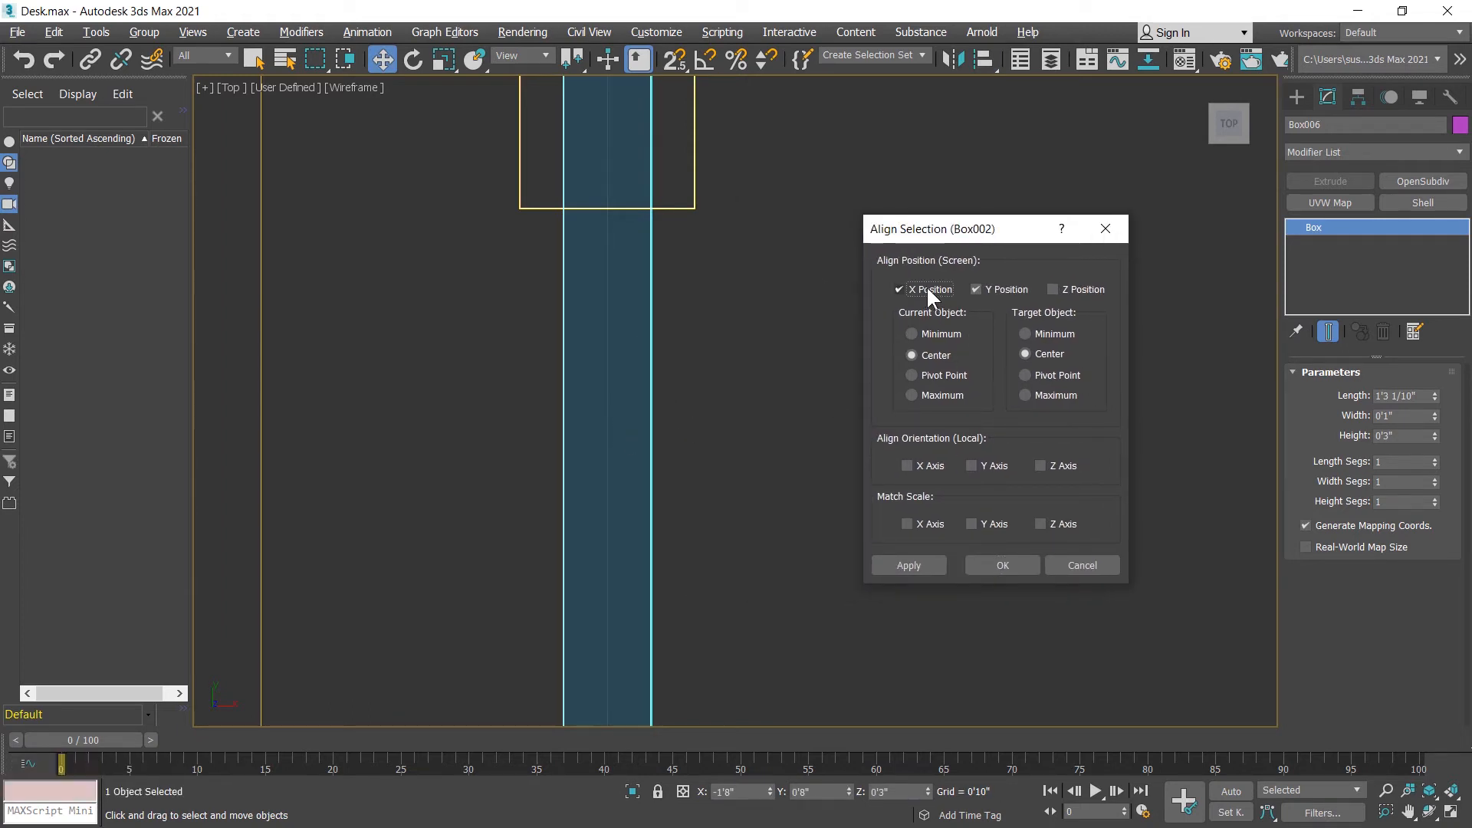
{"action": "left_click", "coordinate": [991, 289]}
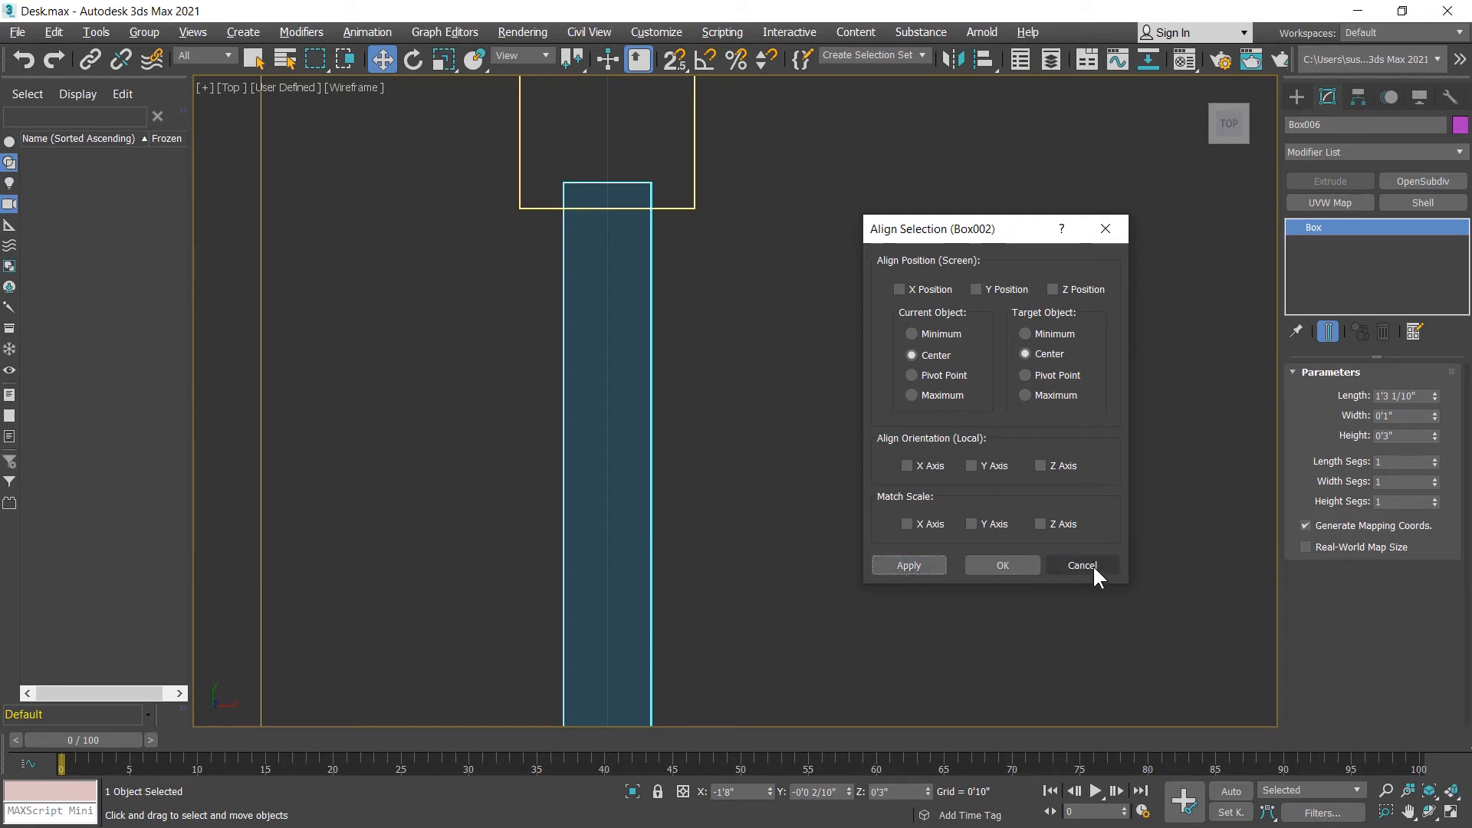
{"action": "left_click", "coordinate": [1049, 565]}
Step: Align the right crossbar to the upper-right leg, center to center, in X position only
{"action": "middle_click_drag", "start_coordinate": [982, 448], "coordinate": [516, 248]}
{"action": "scroll", "coordinate": [619, 353], "scroll_direction": "down", "scroll_amount": 4}
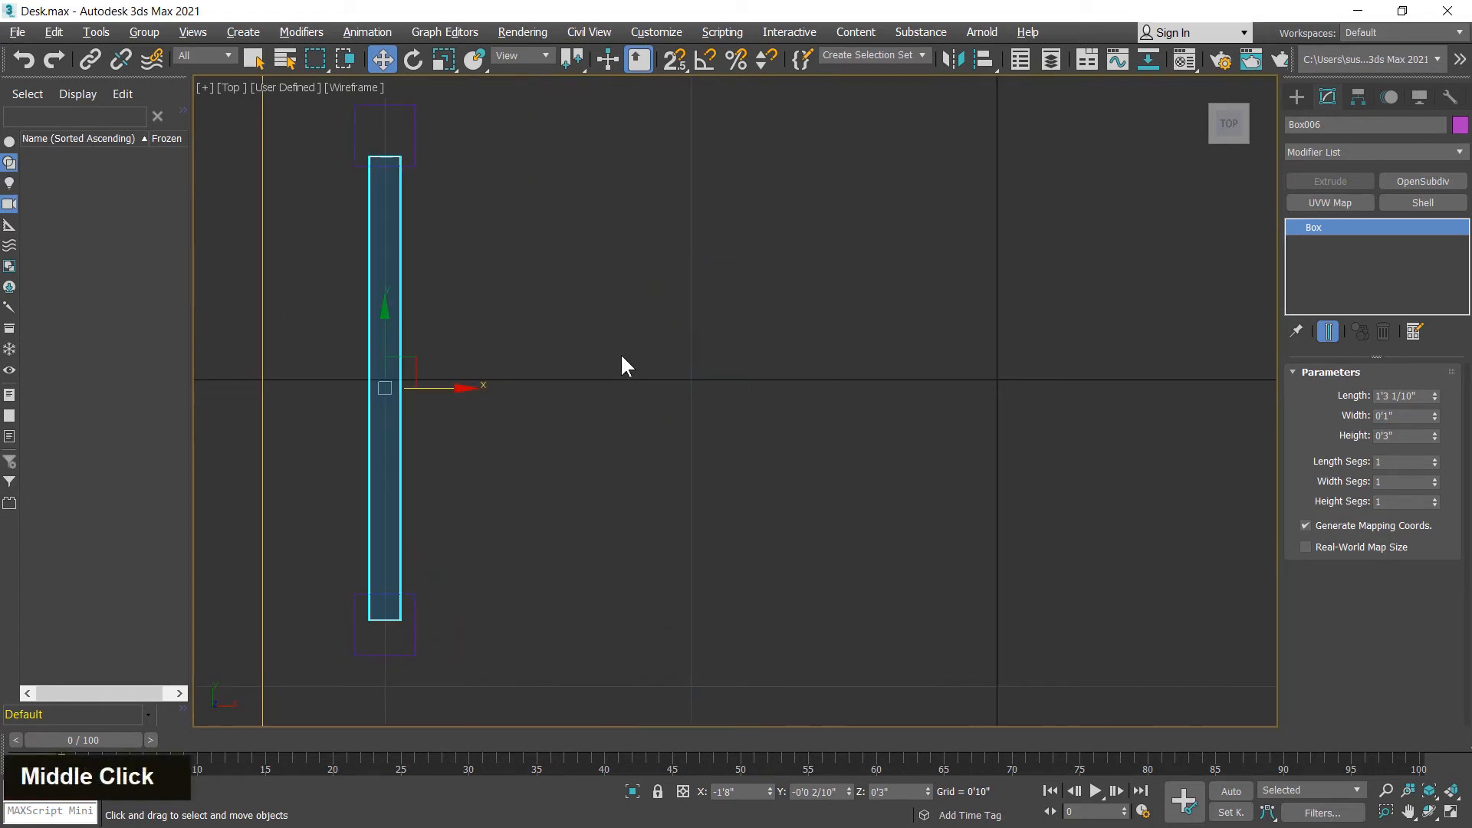
{"action": "middle_click_drag", "start_coordinate": [844, 412], "coordinate": [506, 420]}
{"action": "middle_click_drag", "start_coordinate": [987, 407], "coordinate": [839, 442]}
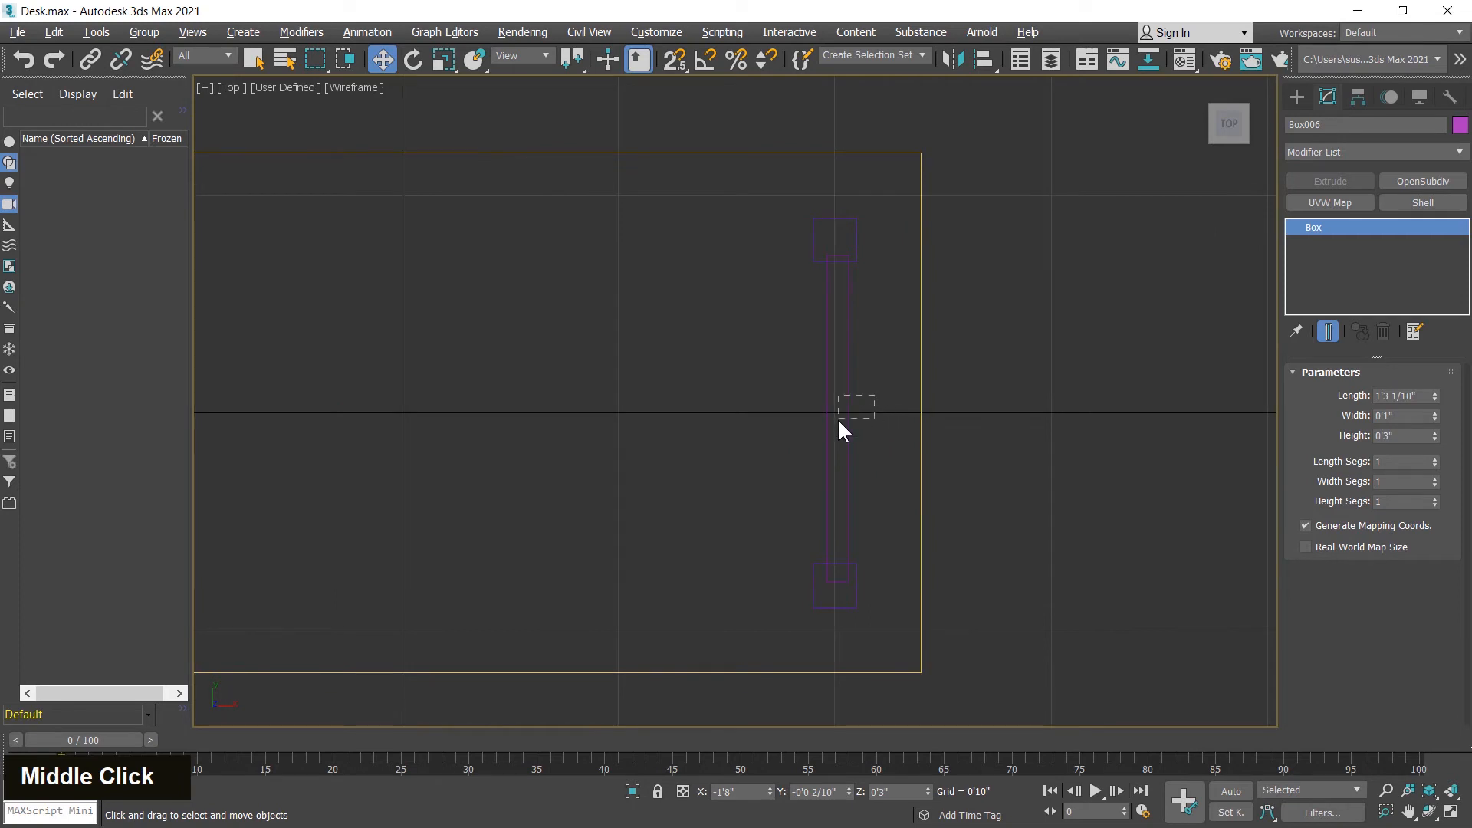
{"action": "left_click", "coordinate": [837, 417]}
{"action": "scroll", "coordinate": [880, 310], "scroll_direction": "up", "scroll_amount": 3}
{"action": "middle_click_drag", "start_coordinate": [907, 339], "coordinate": [913, 411]}
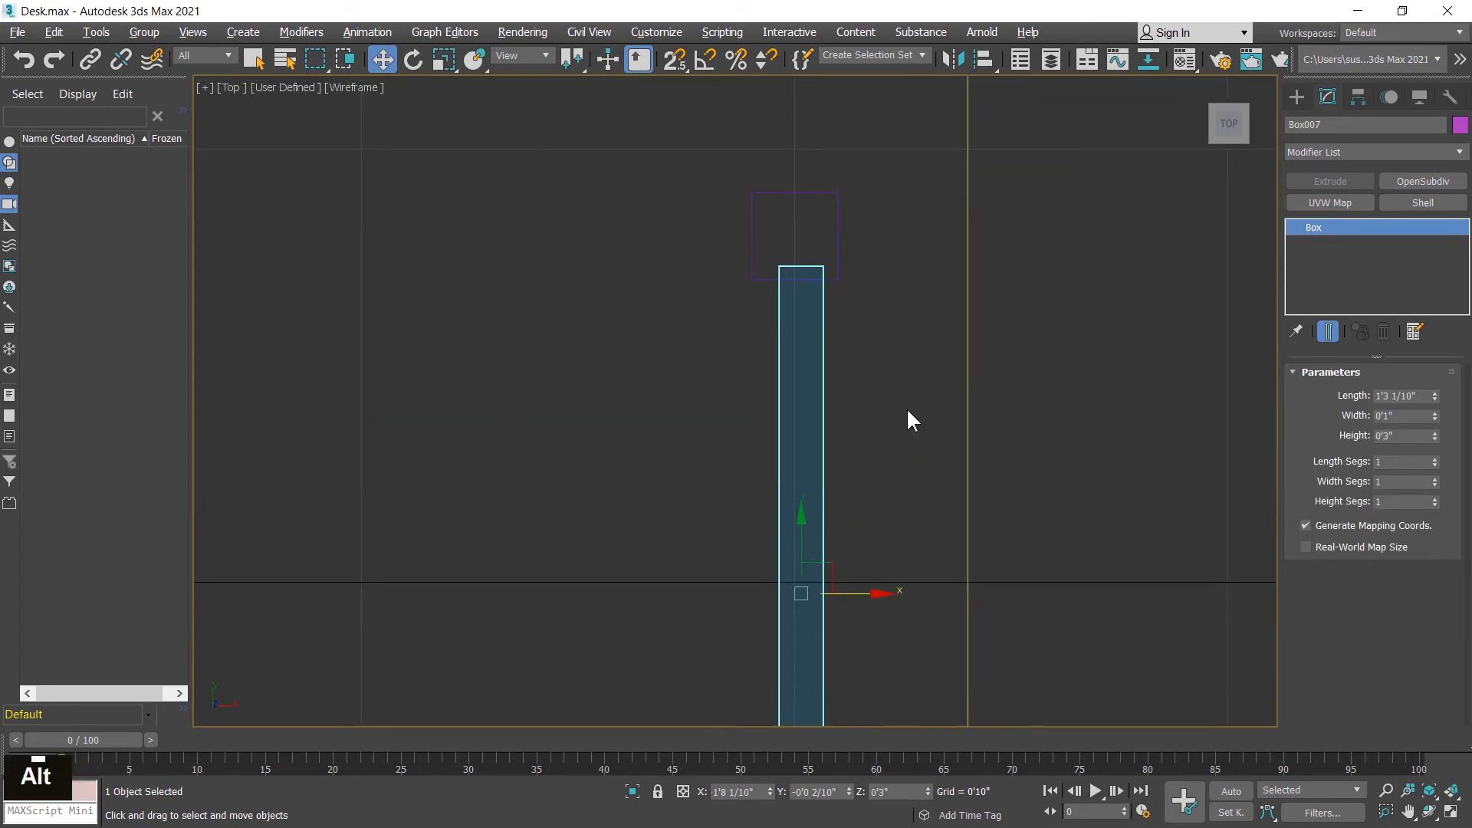
{"action": "key", "text": "alt+a"}
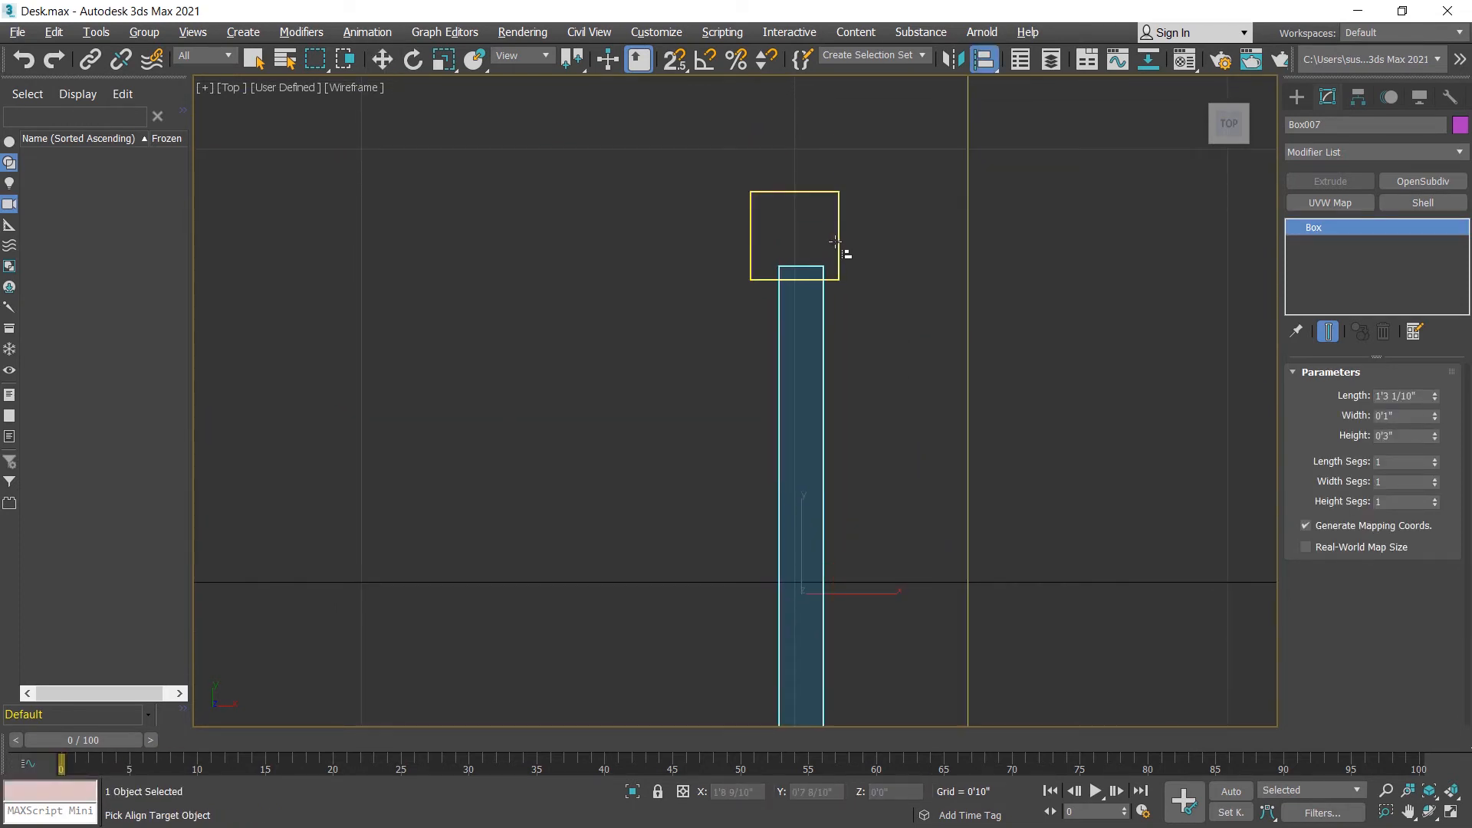
{"action": "left_click", "coordinate": [840, 244]}
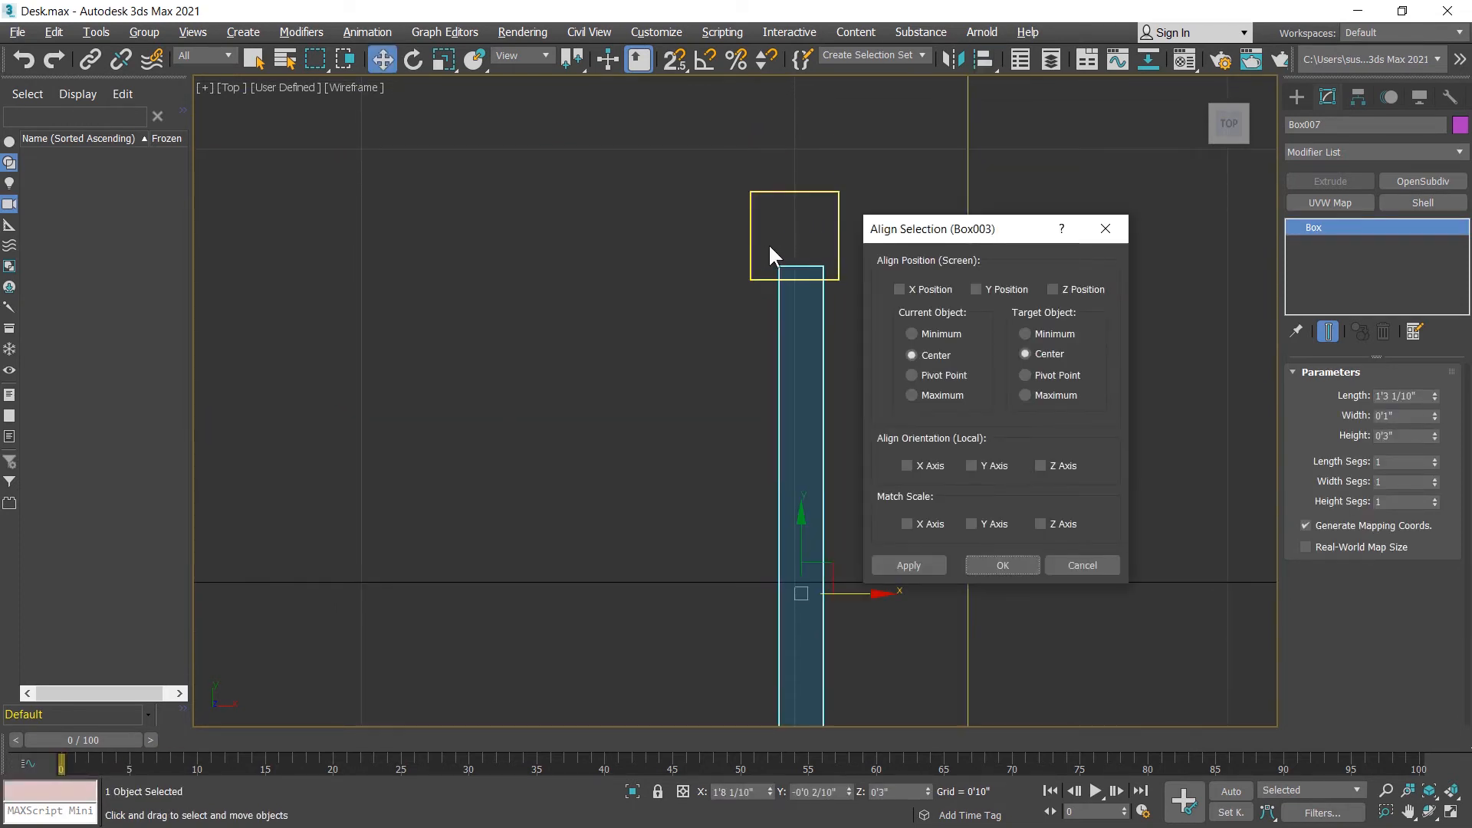
{"action": "left_click", "coordinate": [921, 291]}
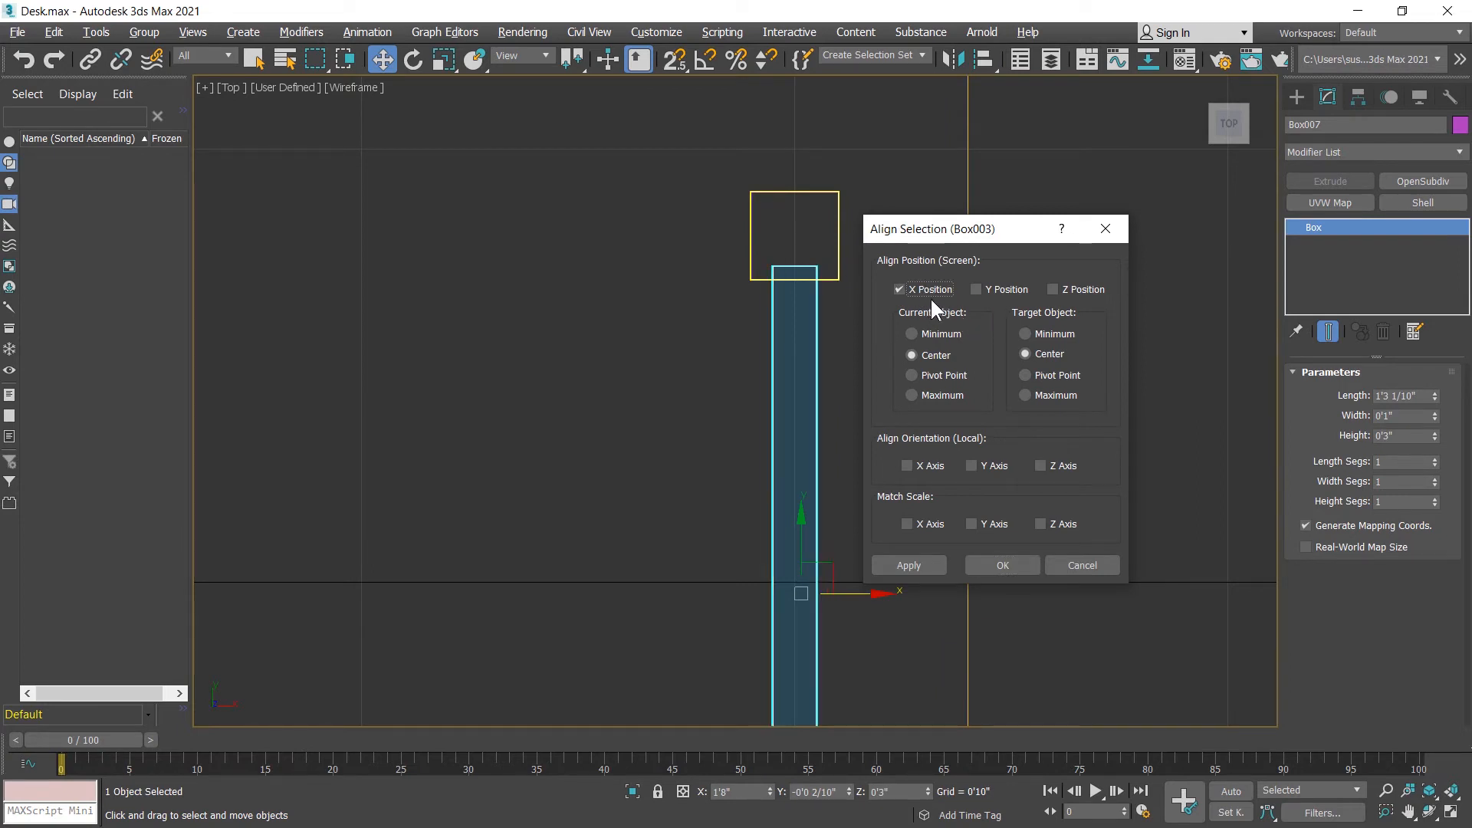
{"action": "left_click", "coordinate": [1000, 564]}
Step: Clone the right crossbar along X to near the middle of the desk in the top view
{"action": "scroll", "coordinate": [1061, 352], "scroll_direction": "down", "scroll_amount": 5}
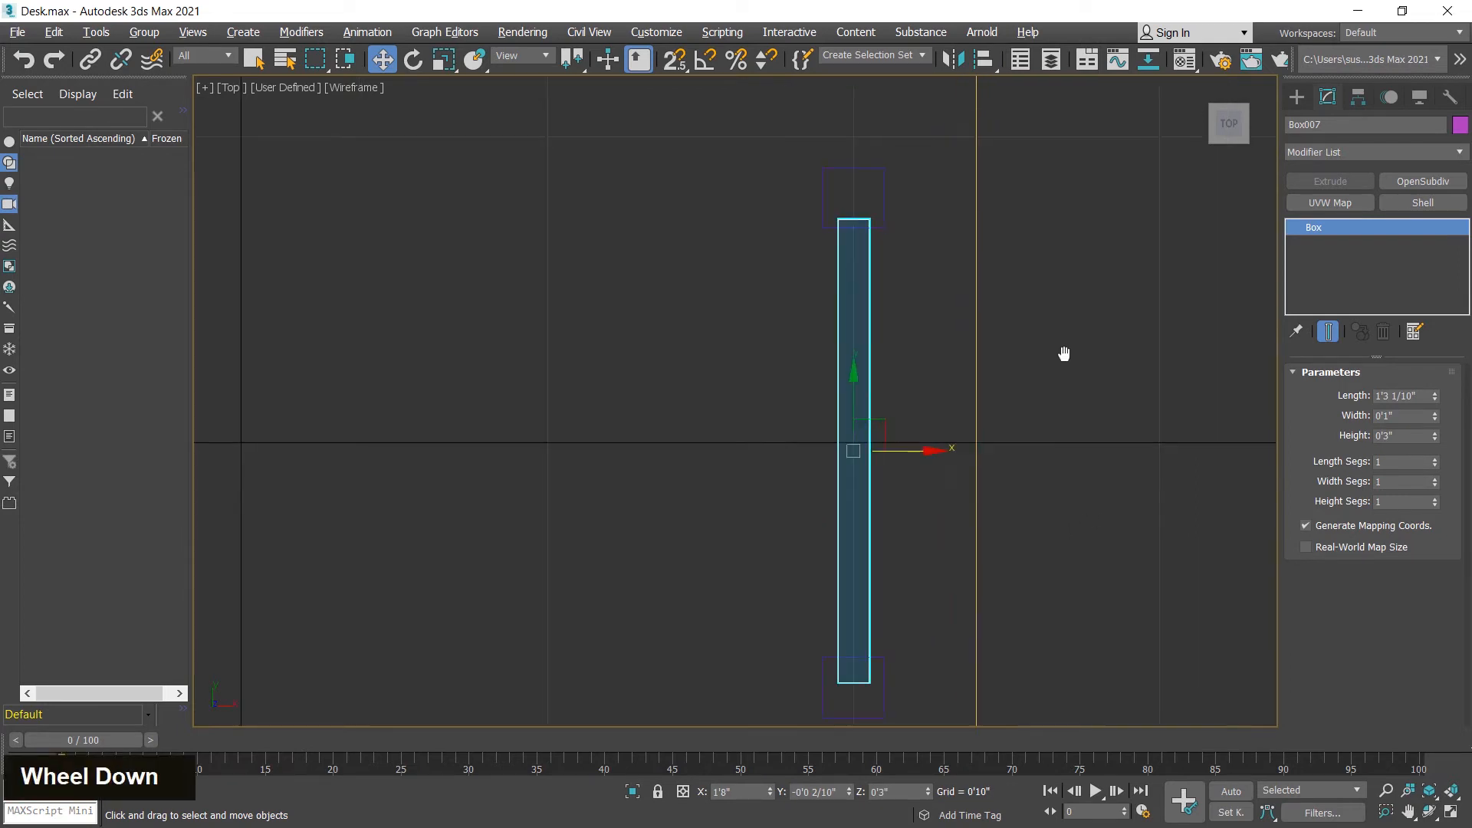
{"action": "scroll", "coordinate": [1055, 347], "scroll_direction": "down", "scroll_amount": 2}
{"action": "middle_click_drag", "start_coordinate": [1035, 443], "coordinate": [1101, 426]}
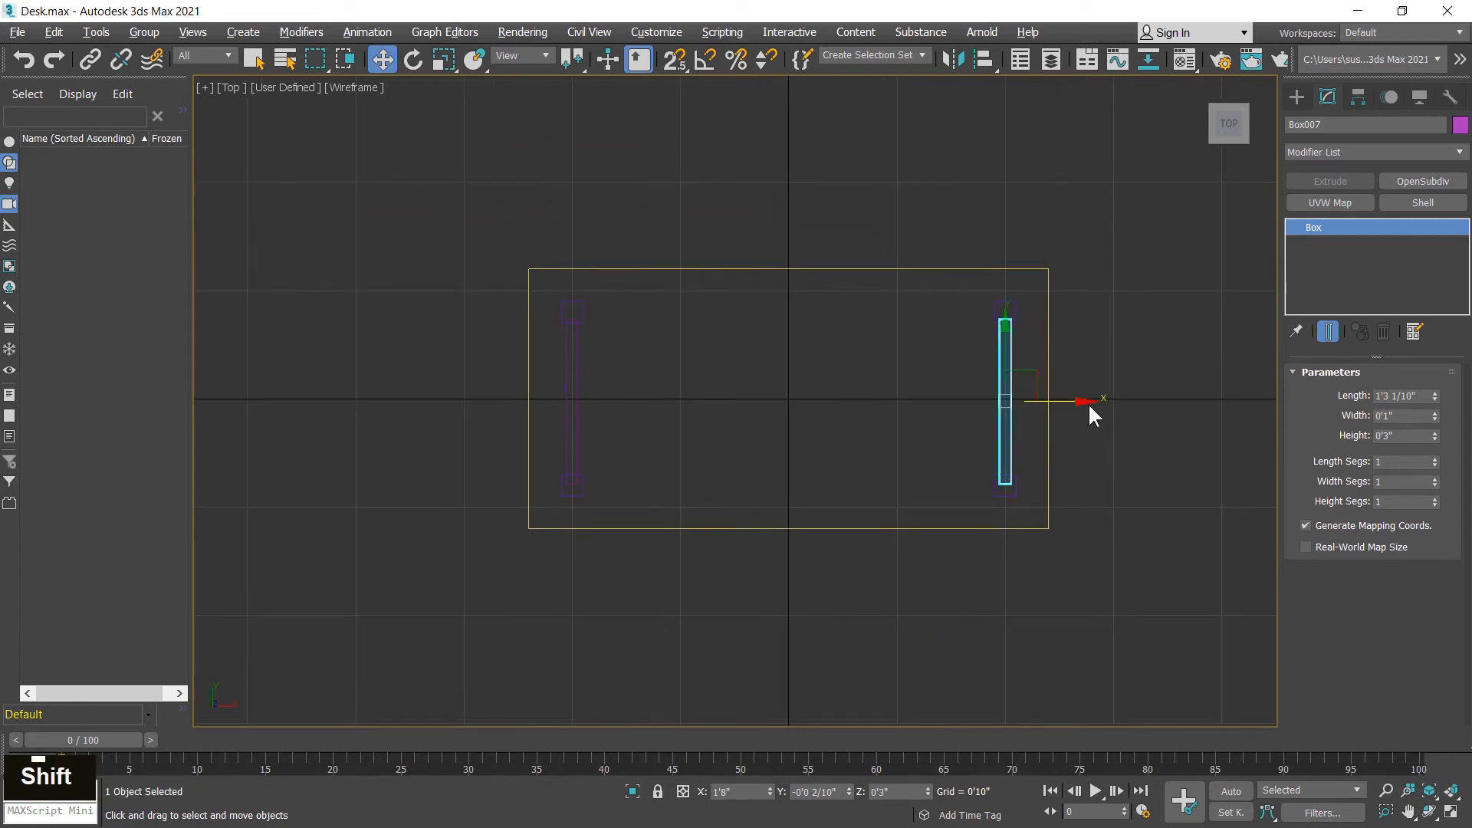
{"action": "left_click_drag", "start_coordinate": [1082, 402], "coordinate": [881, 405], "text": "shift"}
{"action": "left_click", "coordinate": [737, 505]}
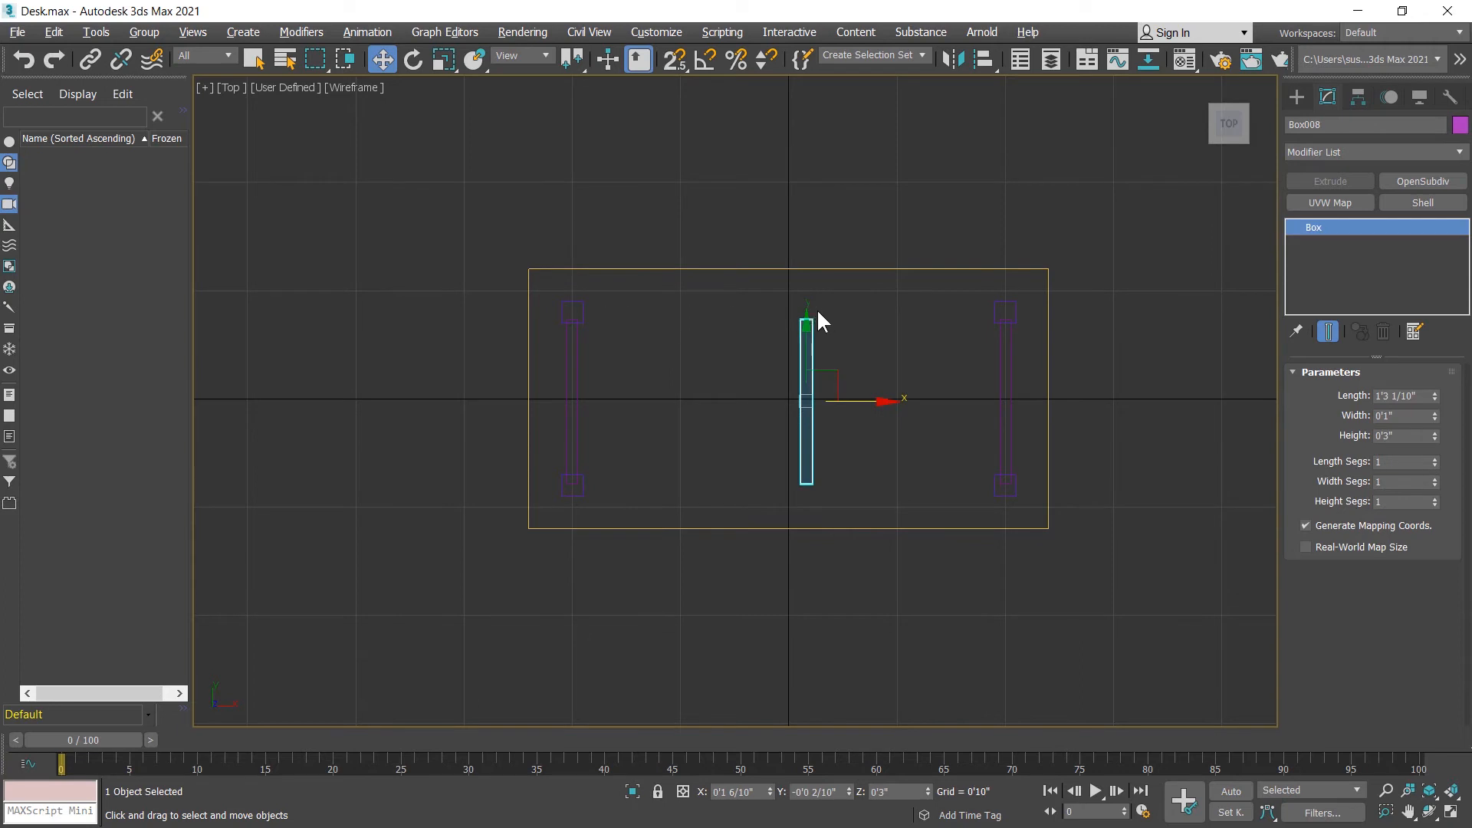
Step: Turn on angle snap with a 45° increment and rotate the middle crossbar 90° so it runs along the desk's length
{"action": "left_click", "coordinate": [703, 63]}
{"action": "right_click", "coordinate": [703, 61]}
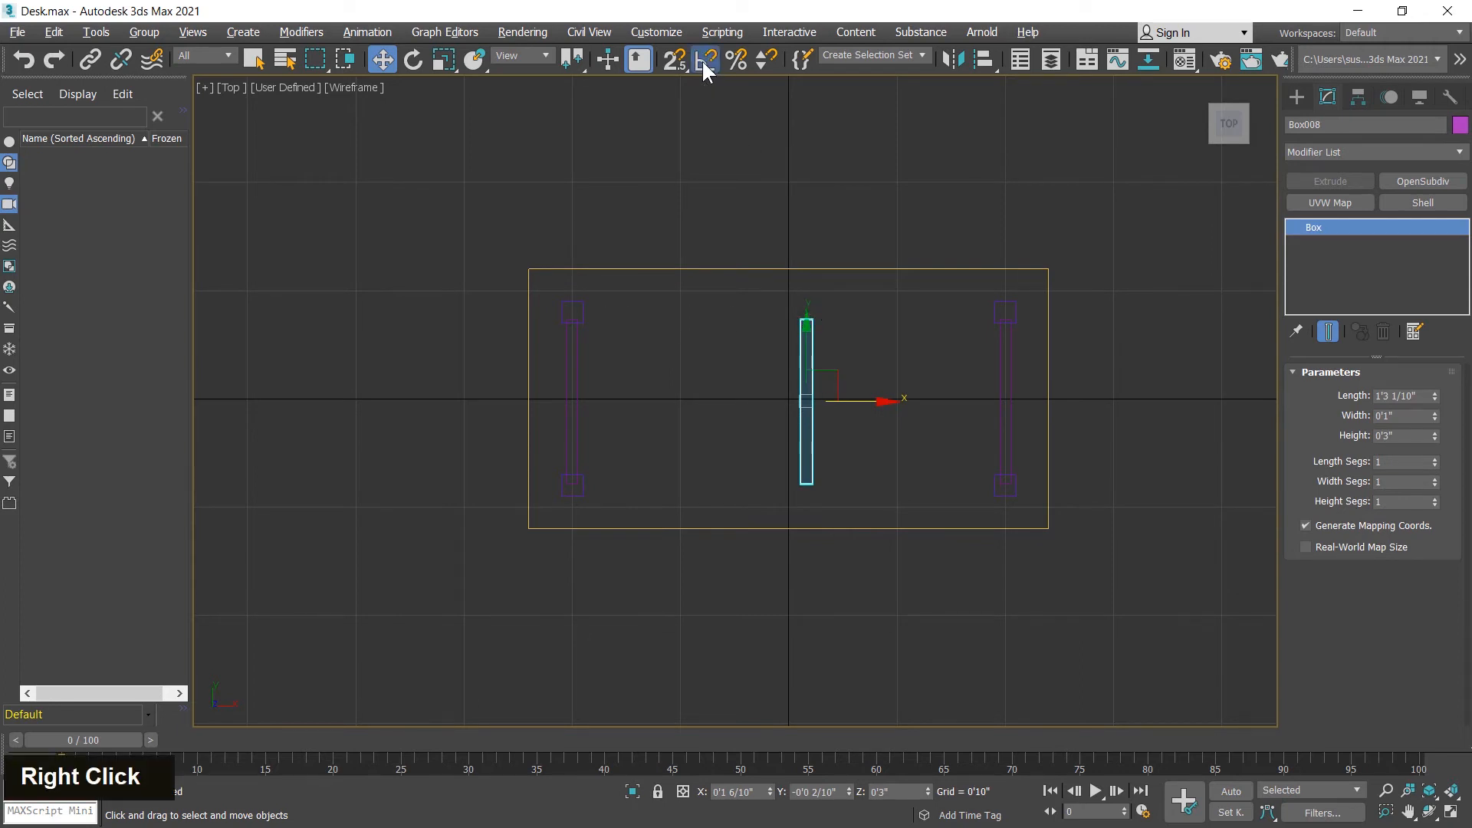
{"action": "double_click", "coordinate": [750, 430]}
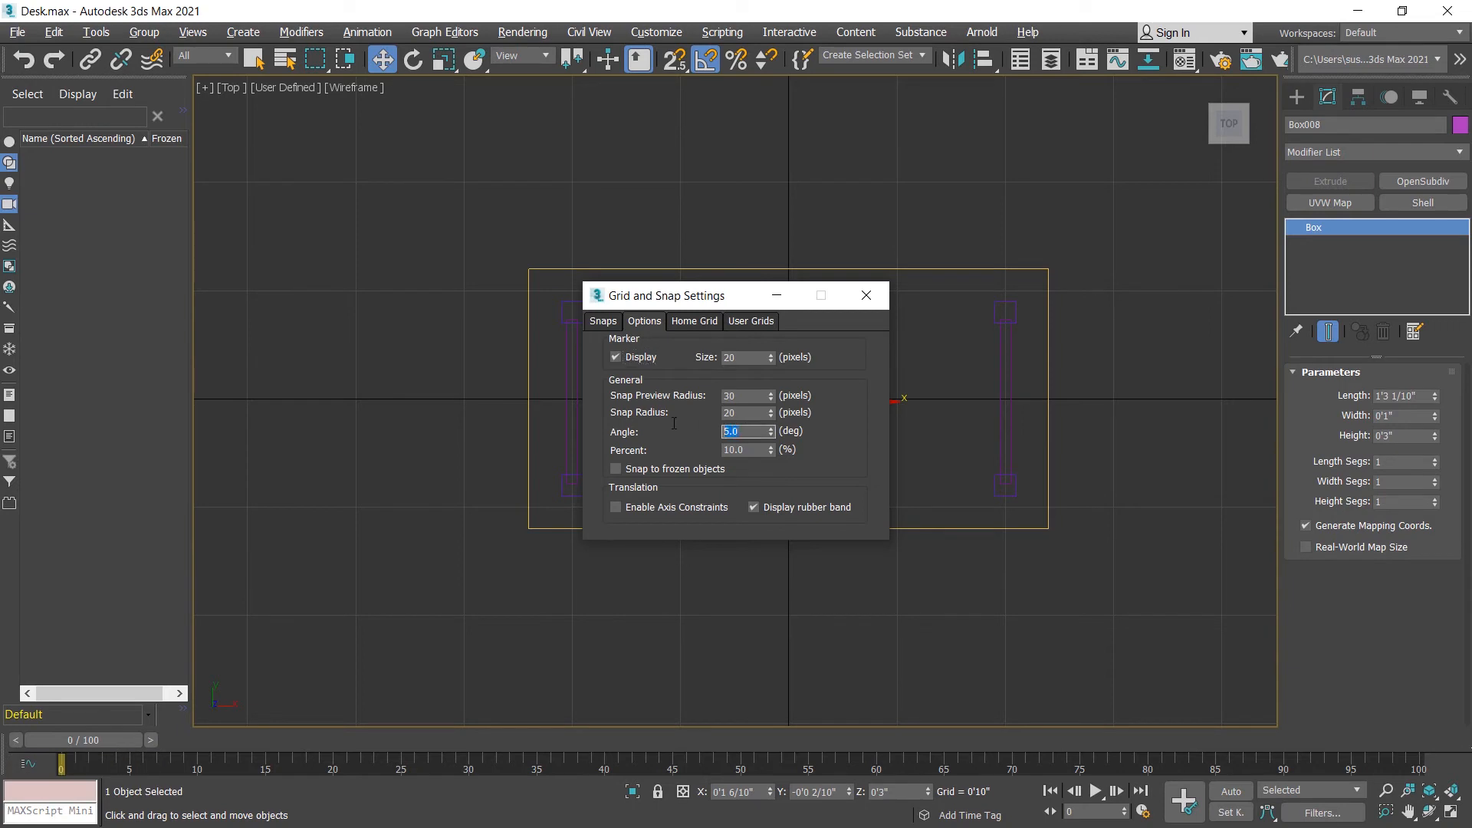
{"action": "type", "text": "45"}
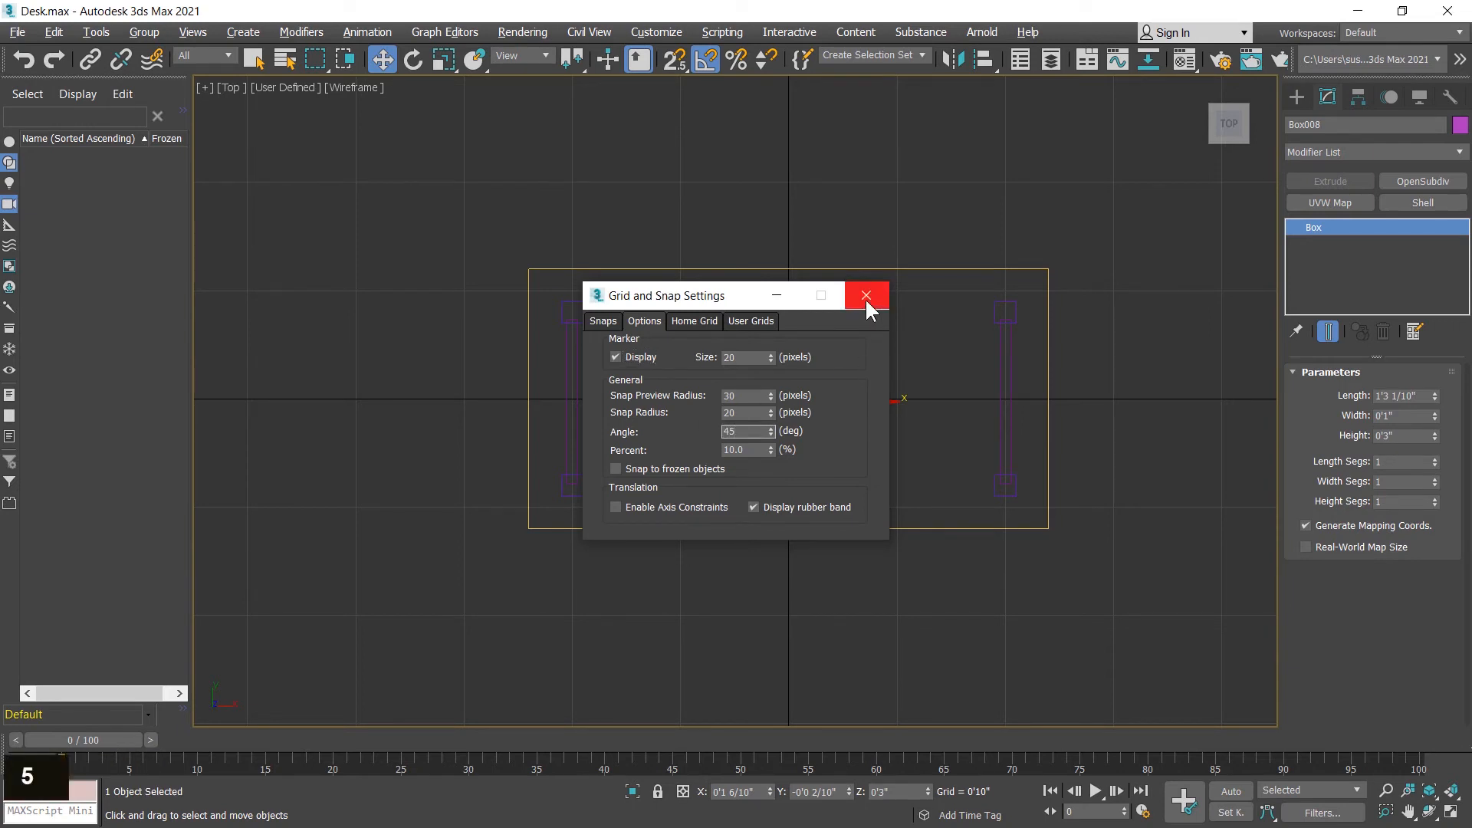
{"action": "left_click", "coordinate": [866, 296]}
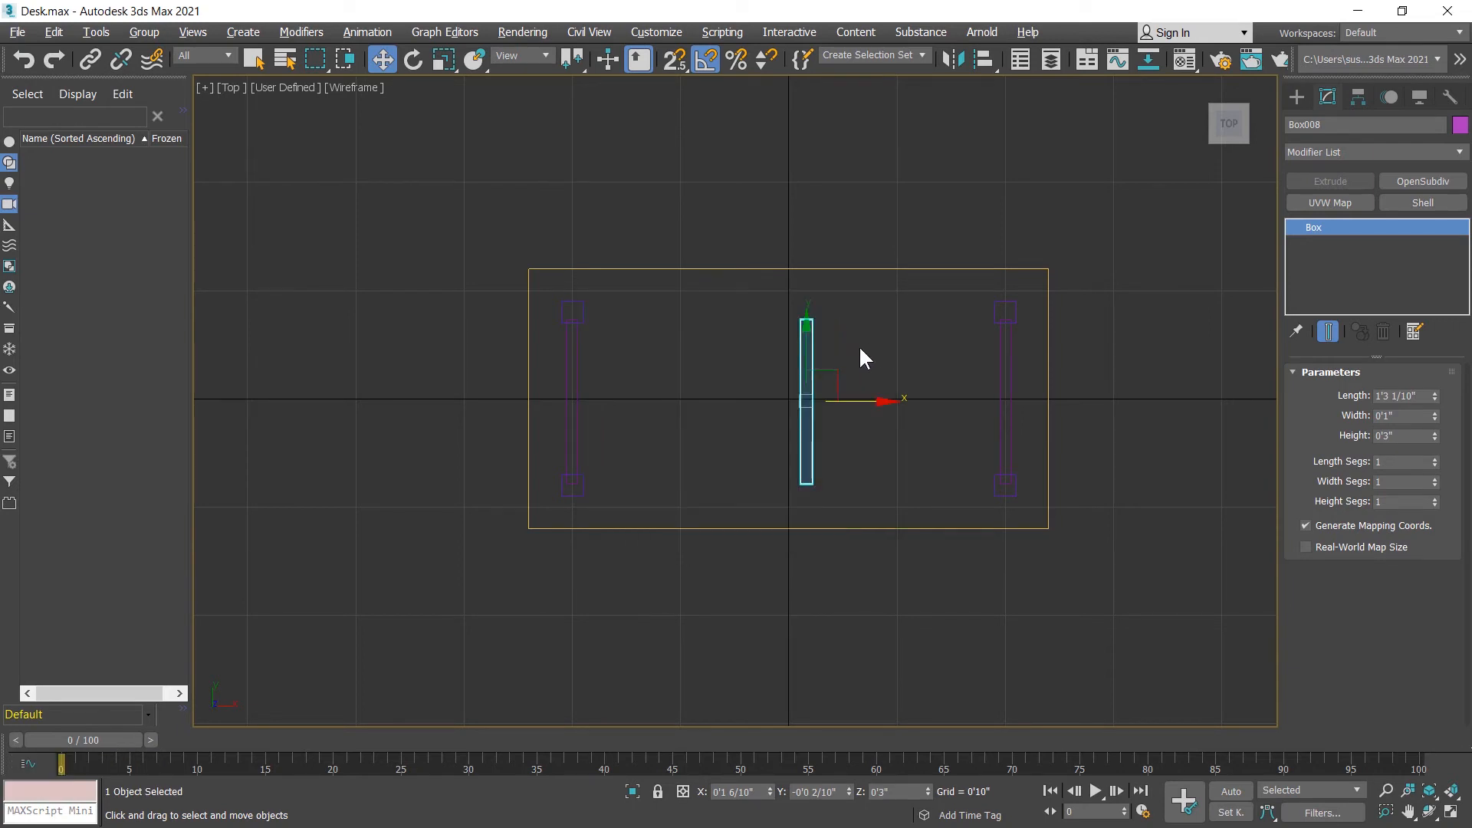
{"action": "left_click", "coordinate": [411, 59]}
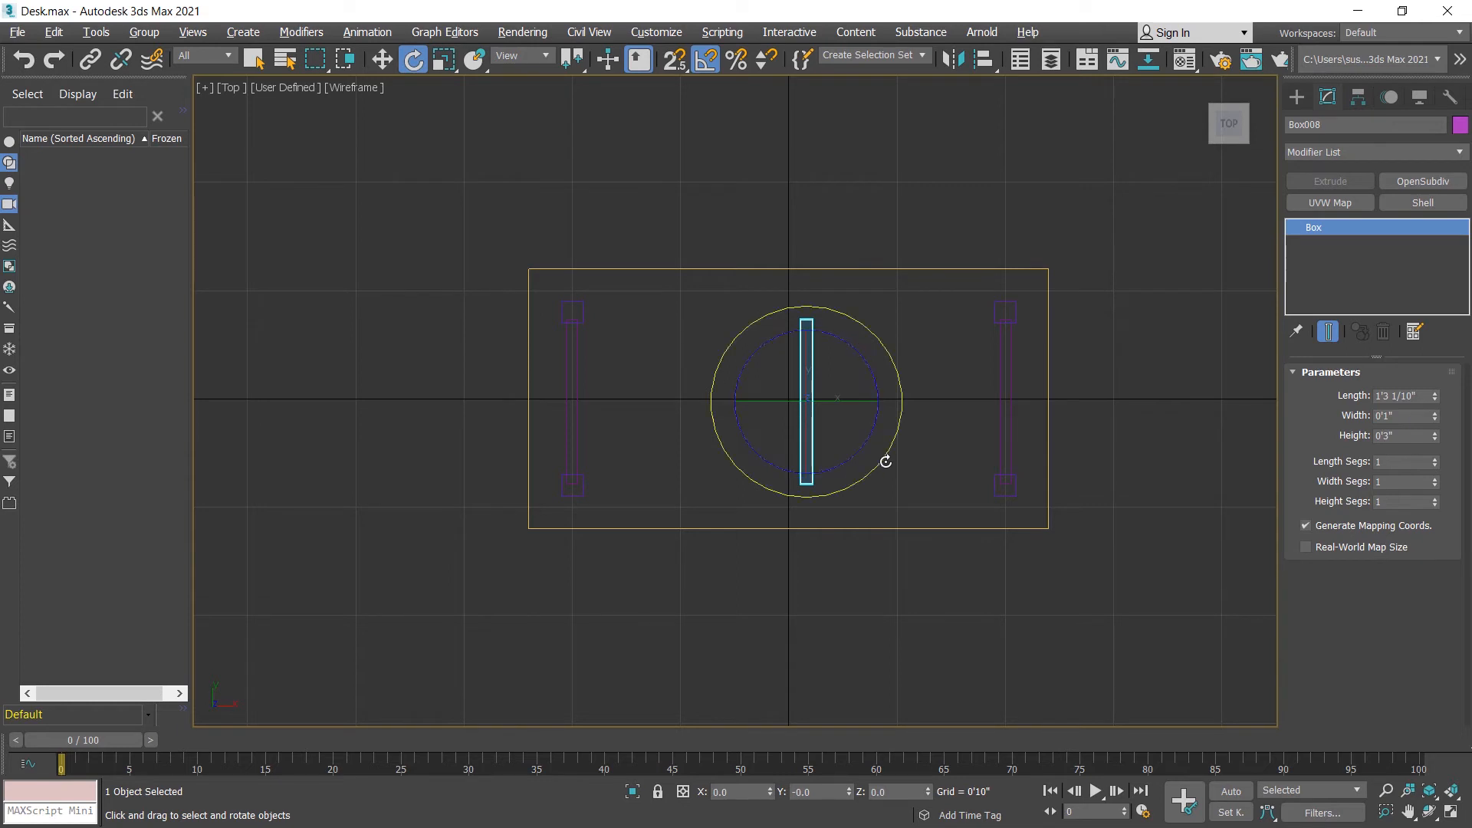
{"action": "mouse_move", "coordinate": [881, 460]}
{"action": "left_mouse_down"}
{"action": "mouse_move", "coordinate": [897, 440]}
{"action": "mouse_move", "coordinate": [899, 454]}
{"action": "left_mouse_up"}
Step: Move the rotated crossbar up in Y to near the upper legs and set its X position to 0
{"action": "left_click", "coordinate": [382, 60]}
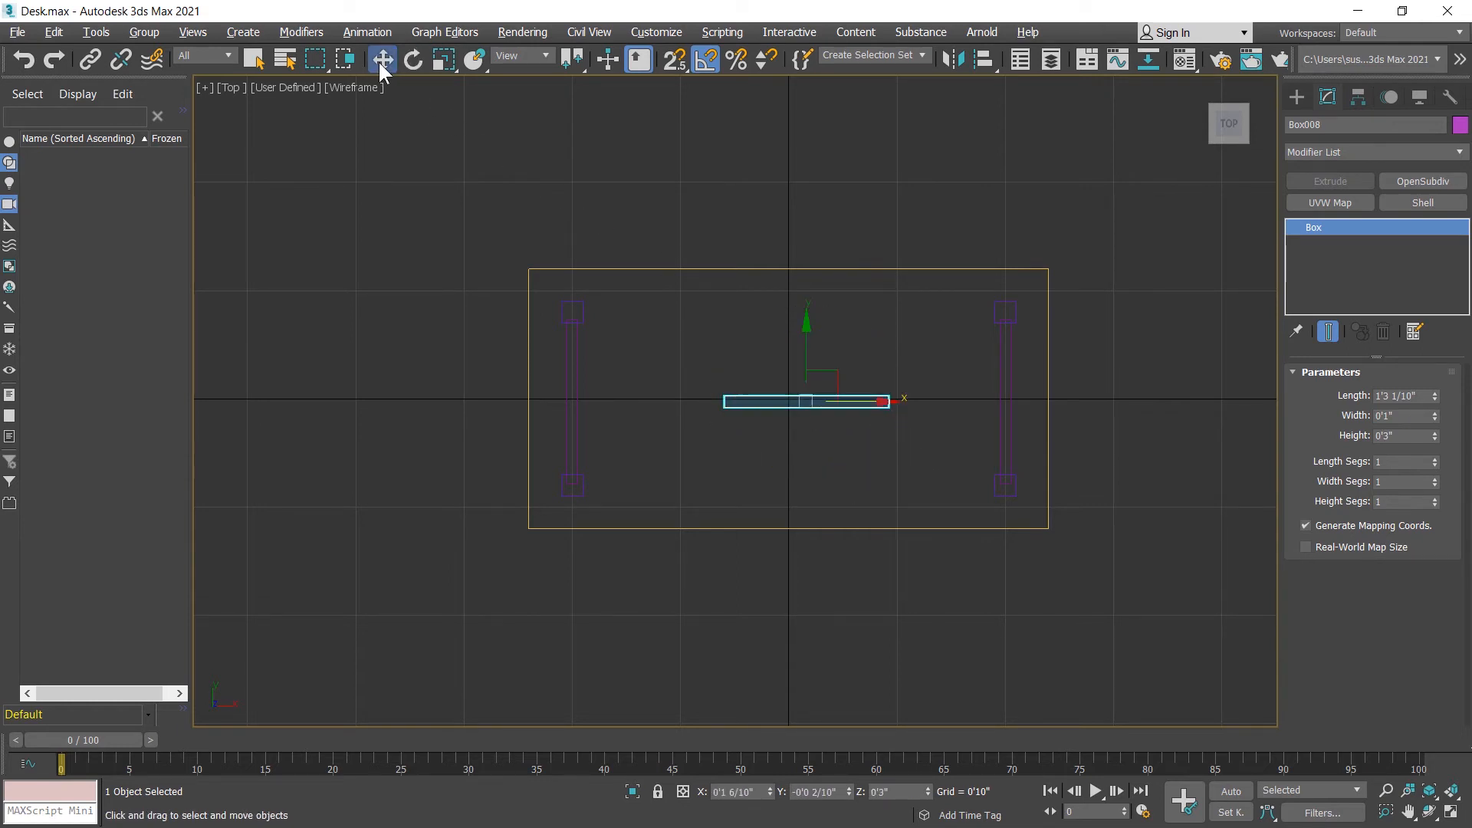
{"action": "left_click_drag", "start_coordinate": [806, 361], "coordinate": [799, 284]}
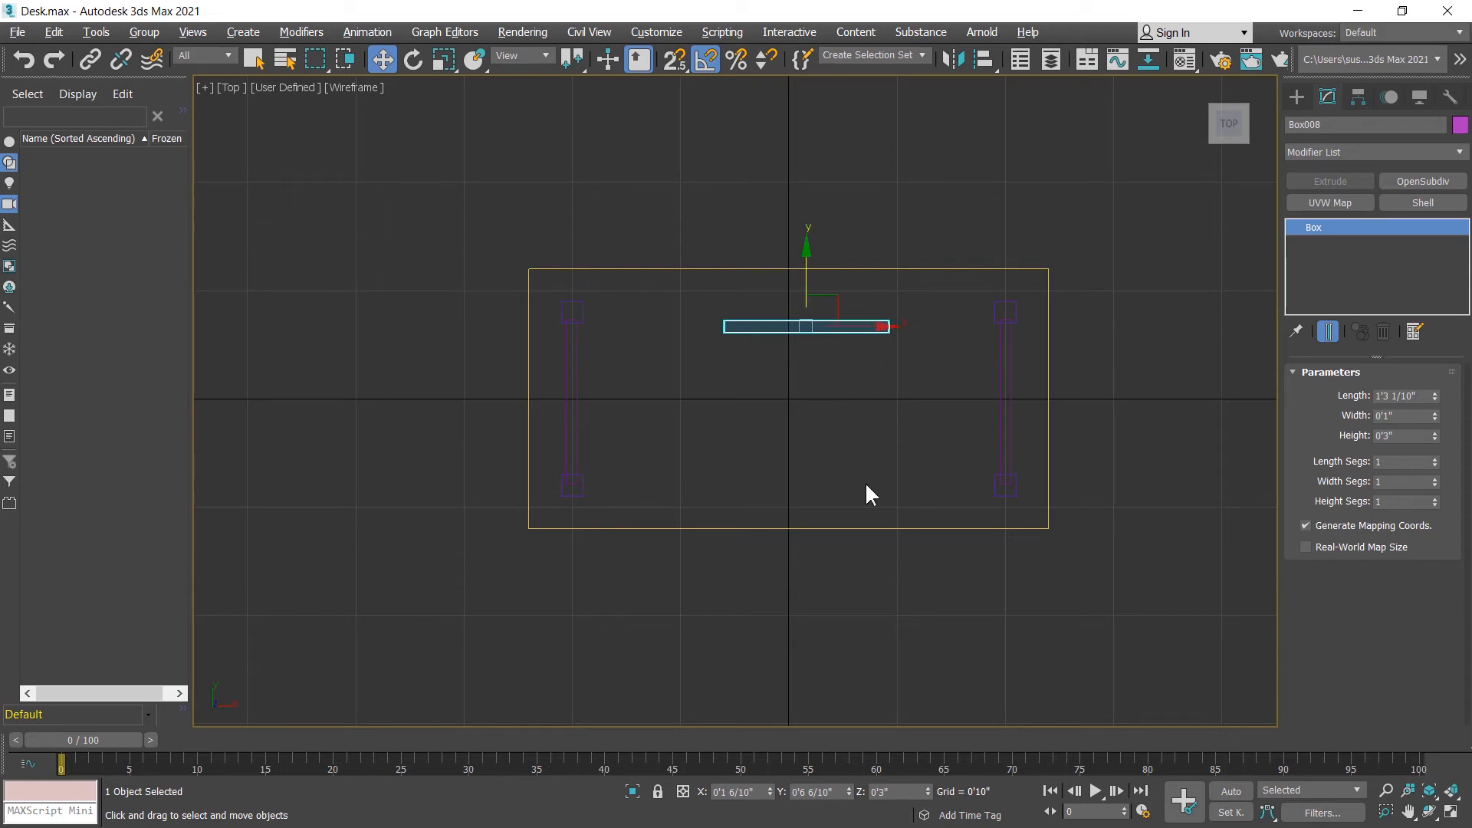
{"action": "right_click", "coordinate": [770, 794]}
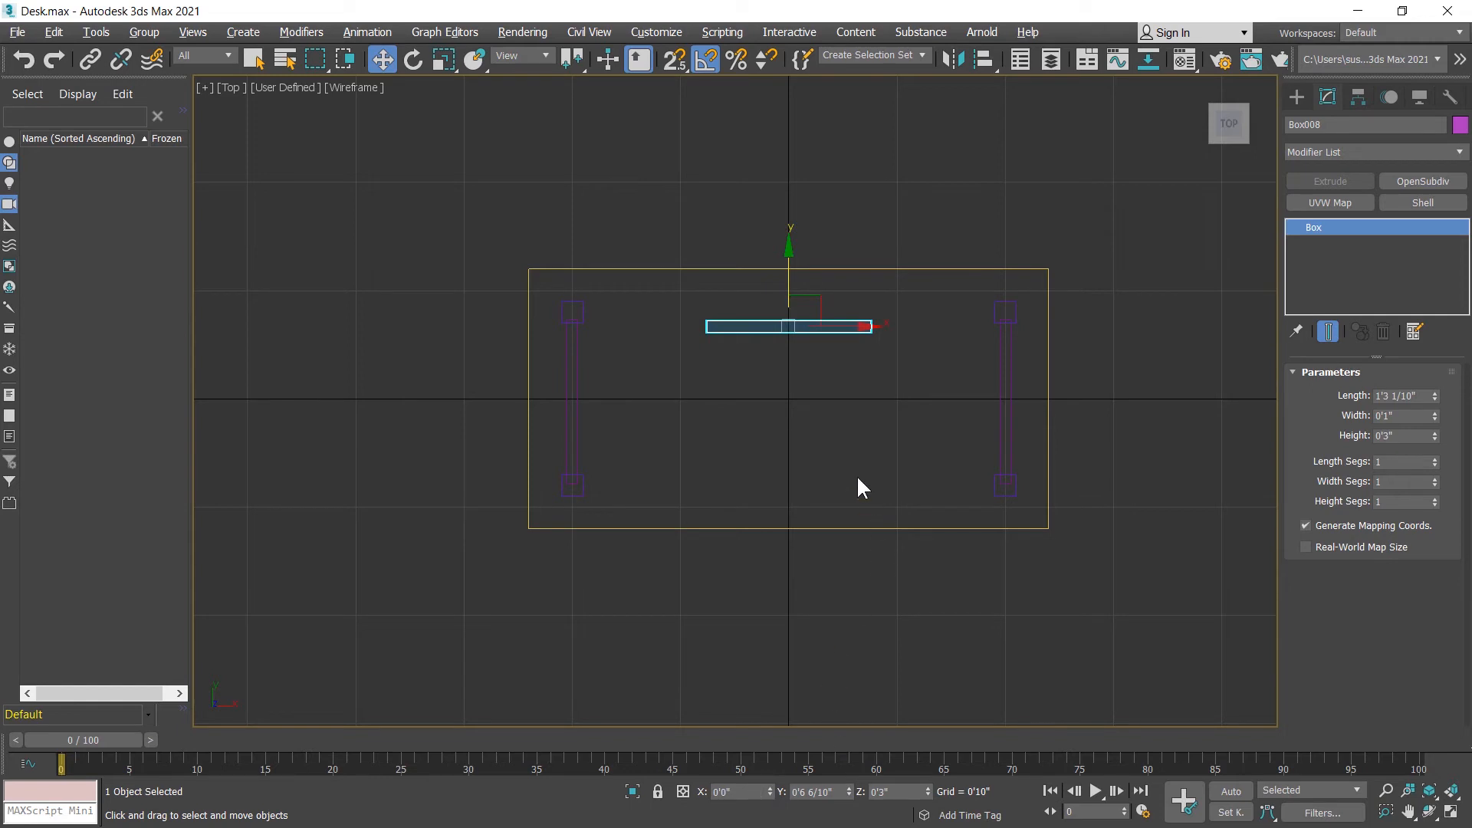
Step: Align the long crossbar to the upper-left leg, center to center, in Y position only
{"action": "key", "text": "alt+a"}
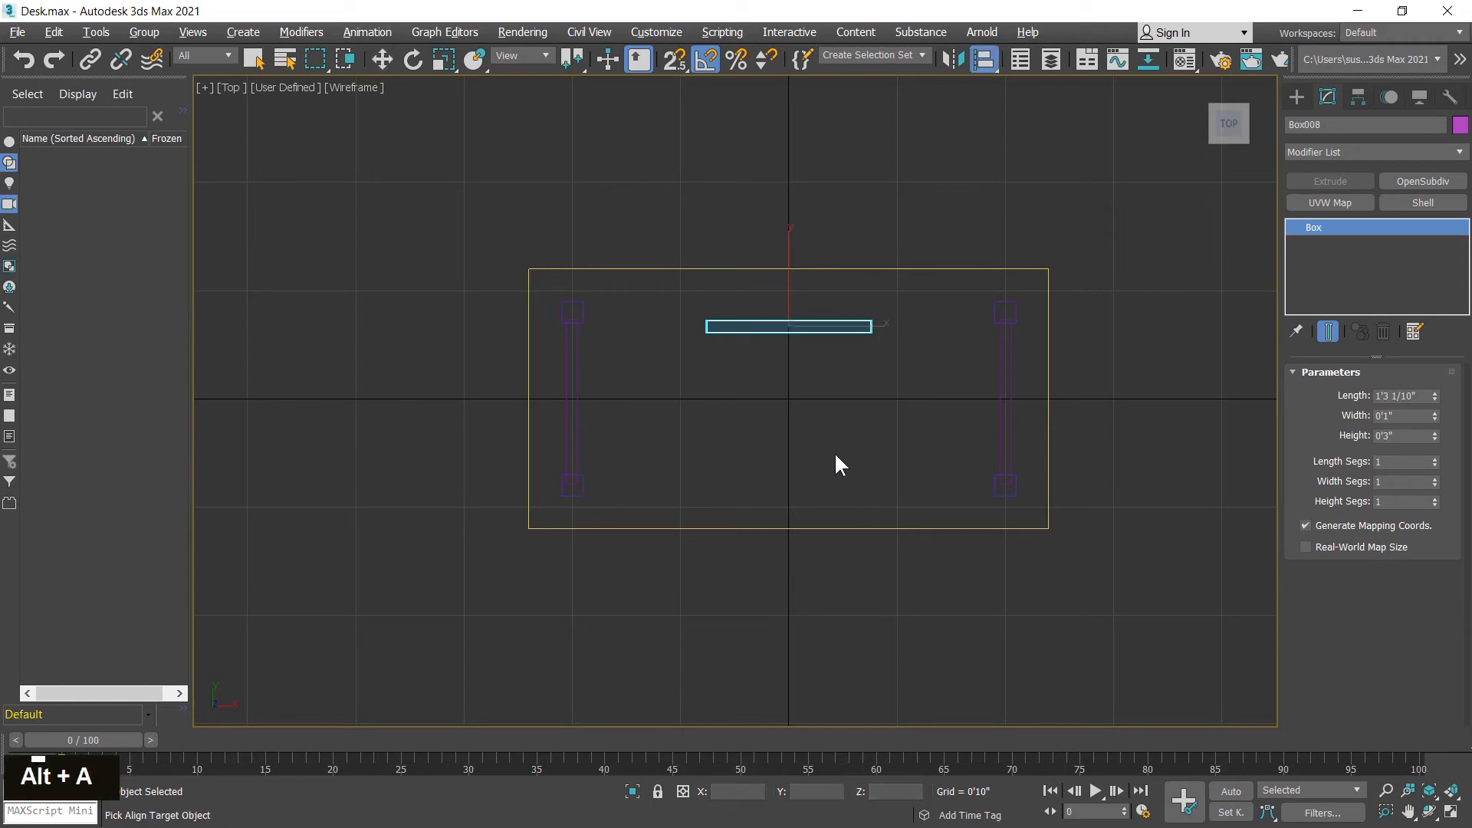
{"action": "left_click", "coordinate": [583, 306]}
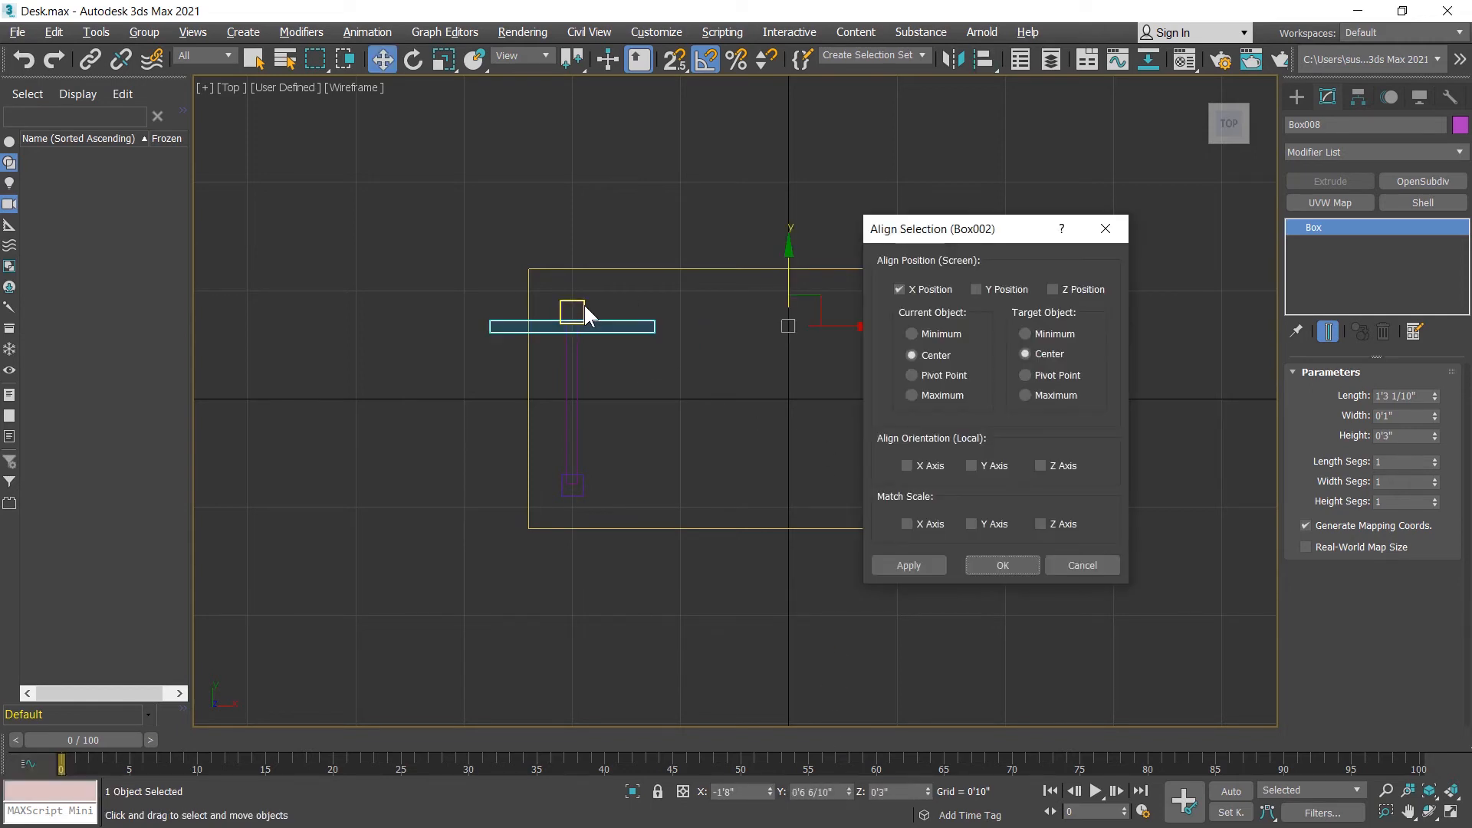
{"action": "left_click", "coordinate": [1003, 290]}
{"action": "left_click", "coordinate": [928, 292]}
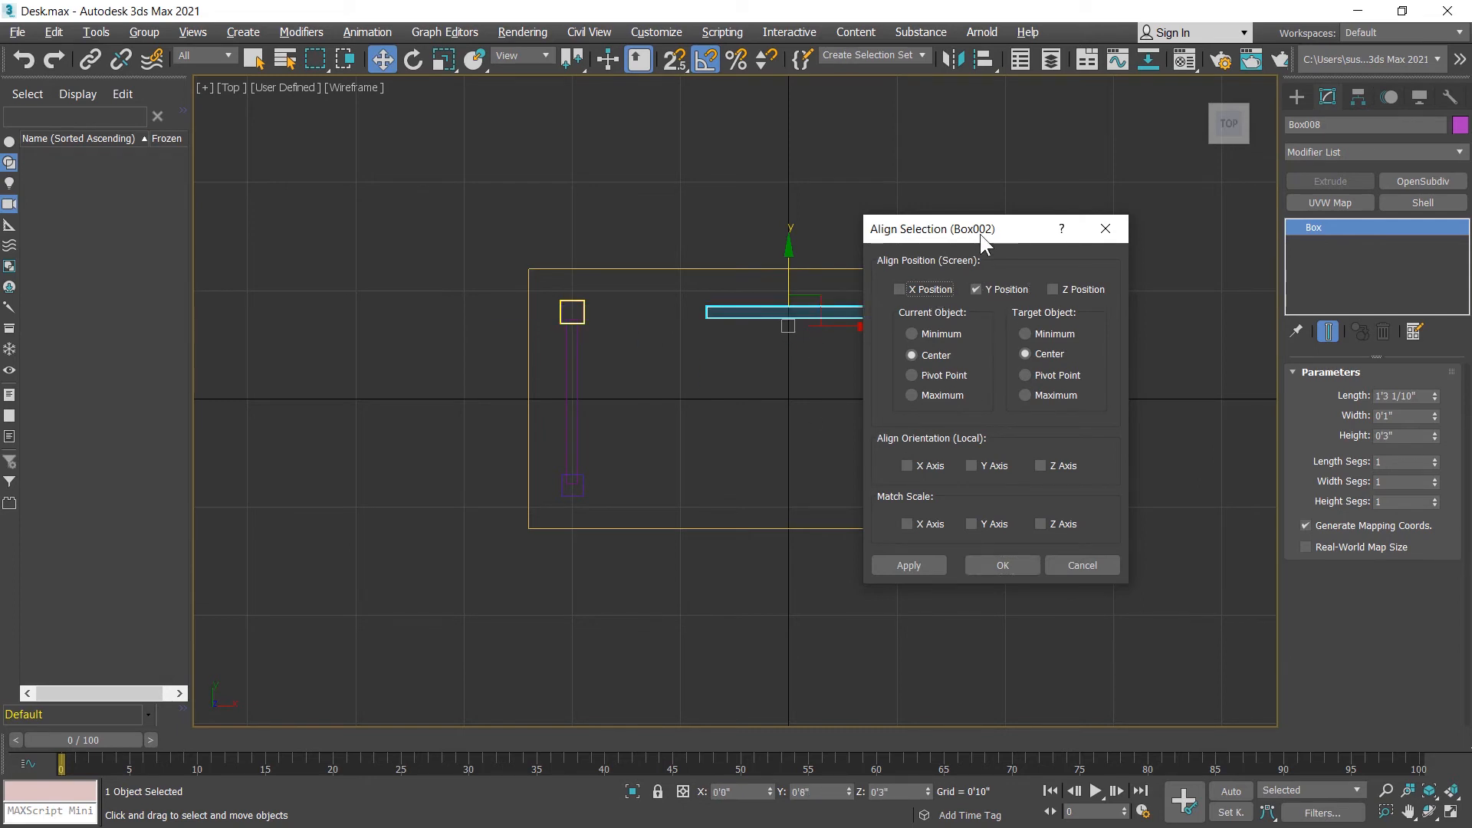
{"action": "left_click_drag", "start_coordinate": [980, 233], "coordinate": [988, 265]}
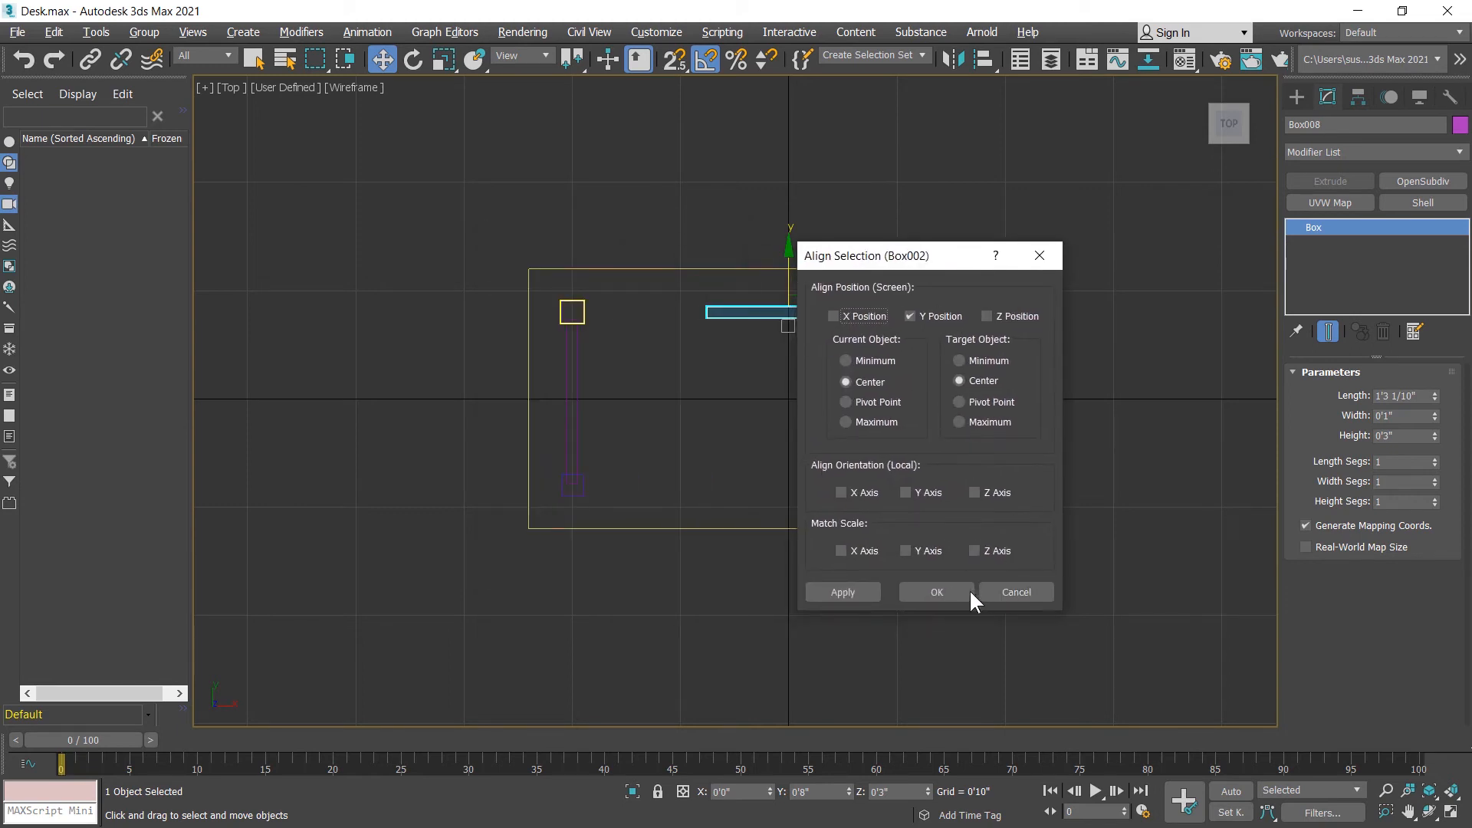
{"action": "left_click", "coordinate": [937, 592]}
Step: Lengthen the long crossbar to about 3'2 5/10" so its ends reach into the upper legs
{"action": "left_click", "coordinate": [1435, 392]}
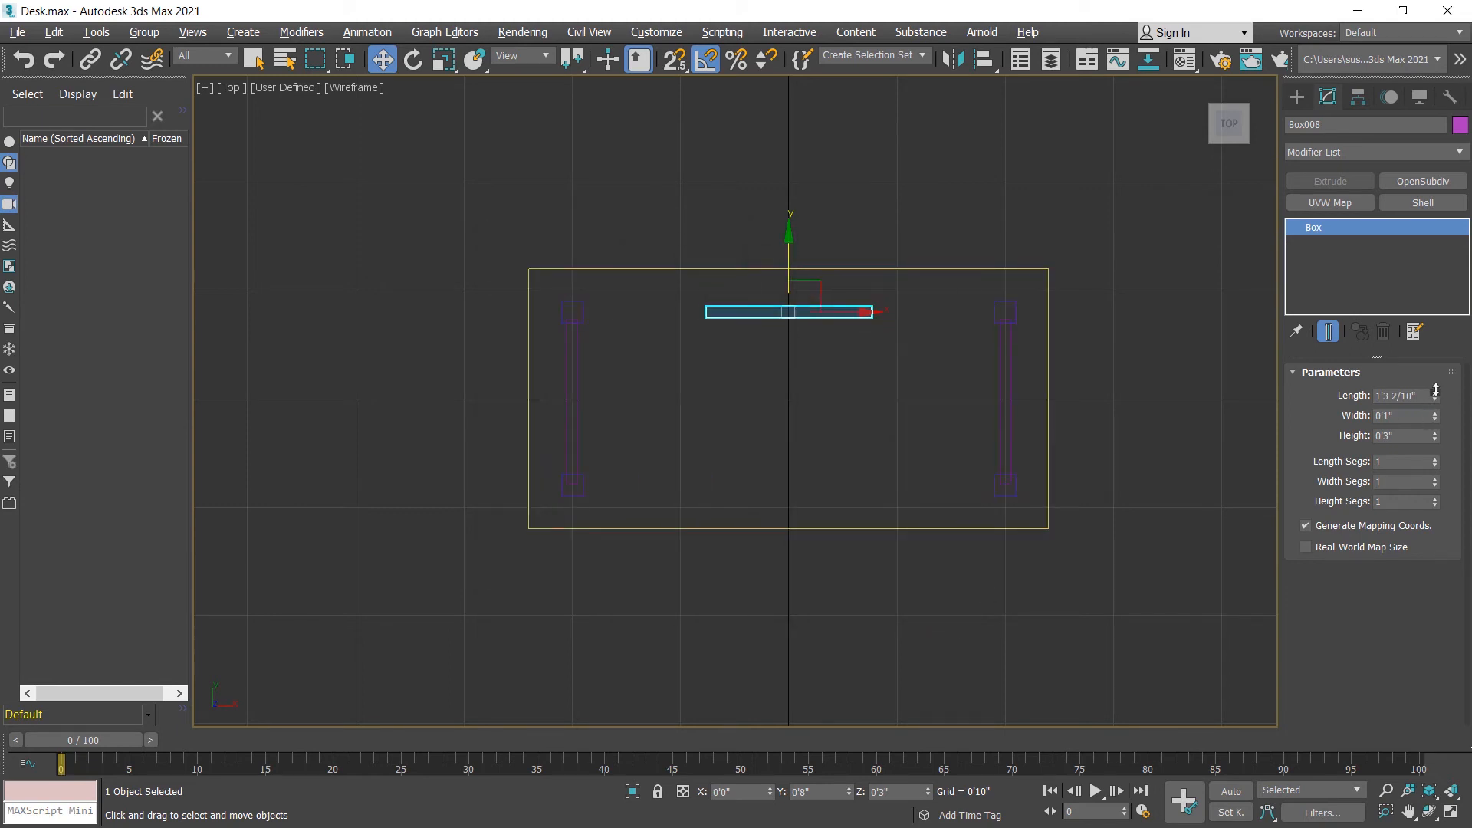
{"action": "left_click_drag", "start_coordinate": [1435, 392], "coordinate": [1418, 276]}
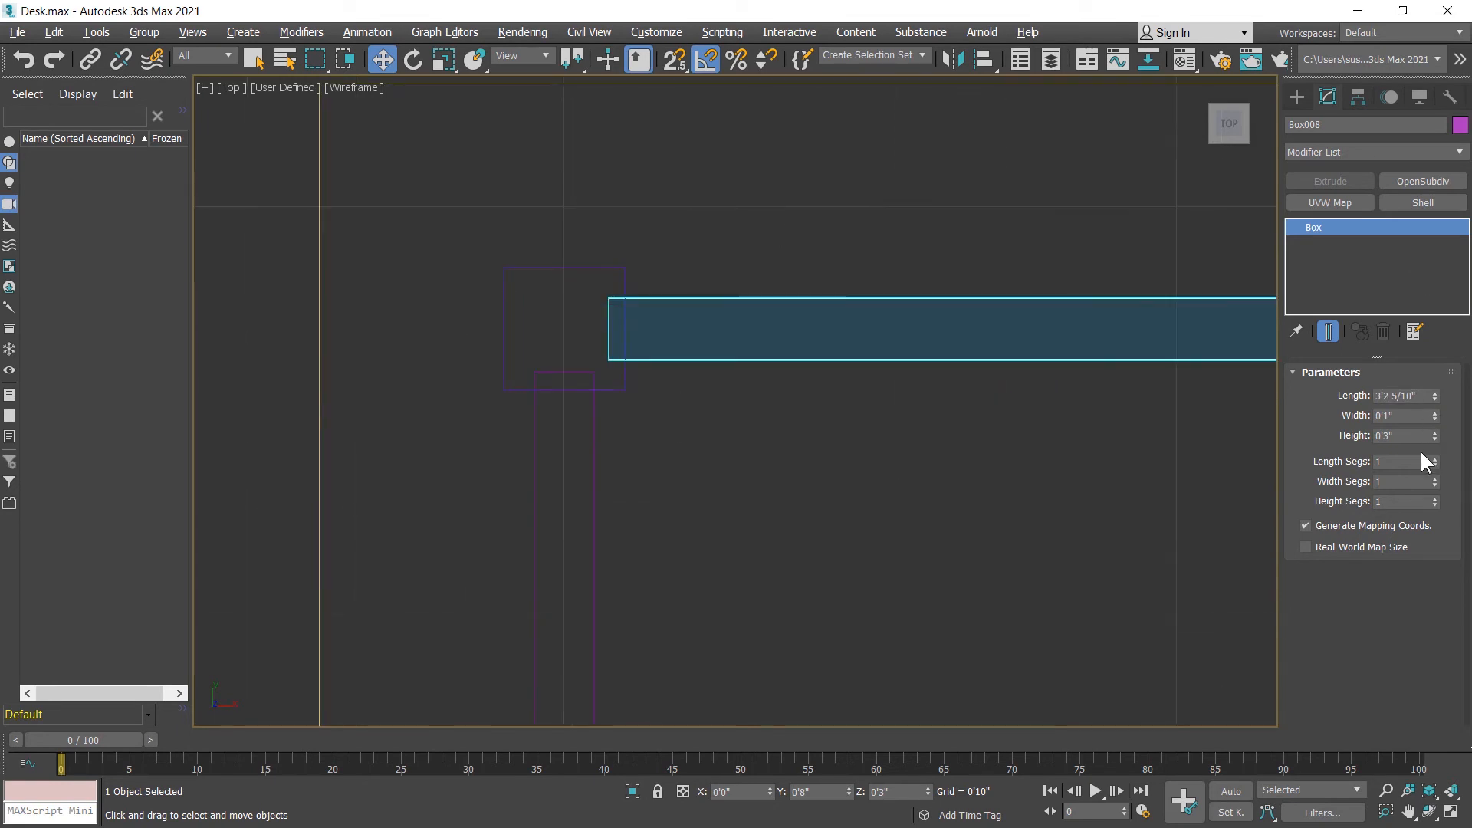
{"action": "middle_click_drag", "start_coordinate": [931, 489], "coordinate": [767, 477]}
{"action": "key", "text": "alt+w"}
{"action": "middle_click", "coordinate": [763, 464]}
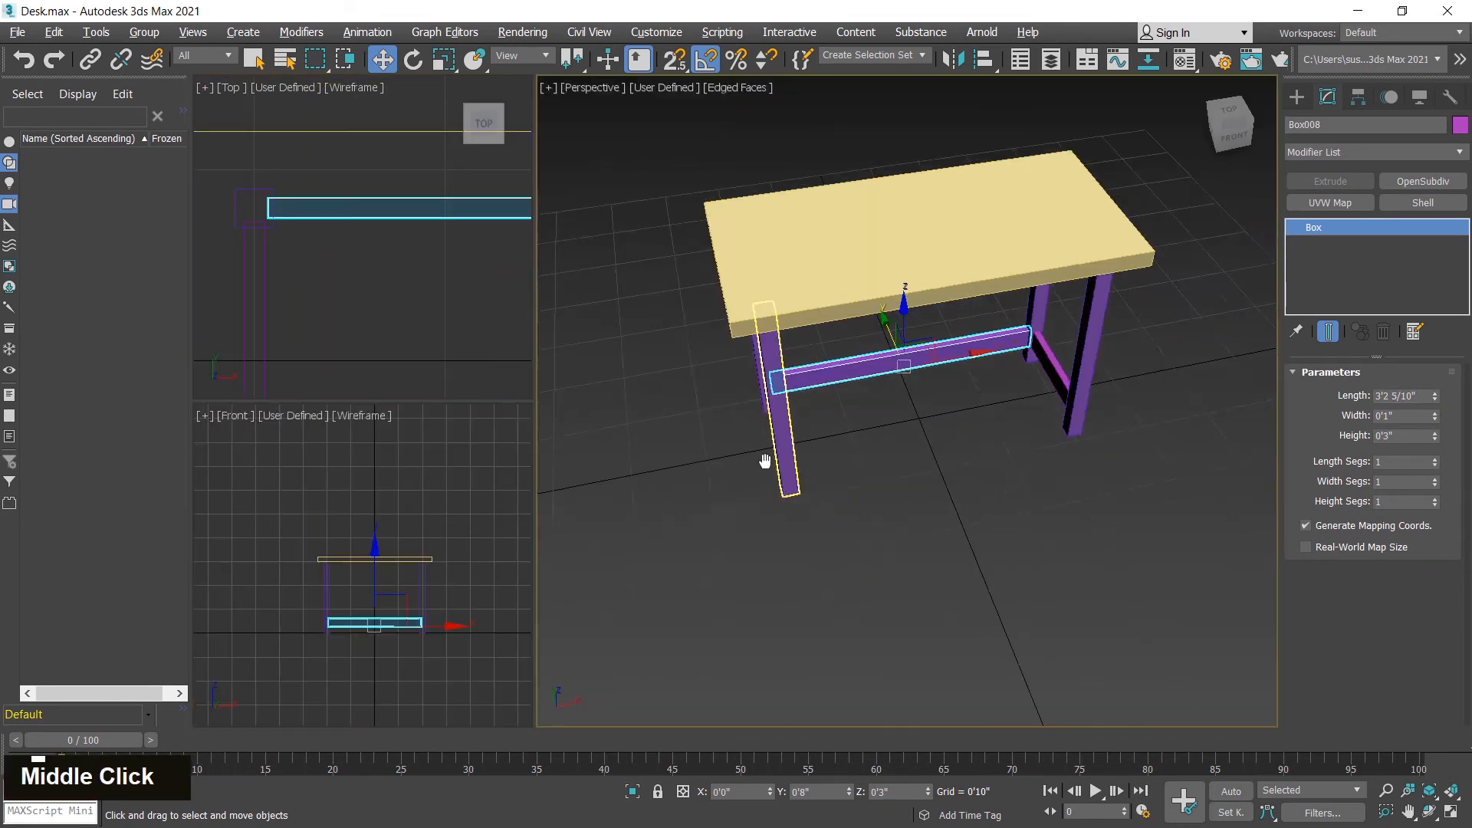
{"action": "scroll", "coordinate": [864, 470], "scroll_direction": "down", "scroll_amount": 3}
{"action": "middle_click_drag", "start_coordinate": [864, 470], "coordinate": [993, 509], "text": "alt"}
Step: Clone the long crossbar along Y in the top view, placing the copy between the two lower legs
{"action": "middle_click", "coordinate": [395, 310]}
{"action": "scroll", "coordinate": [375, 302], "scroll_direction": "down", "scroll_amount": 4}
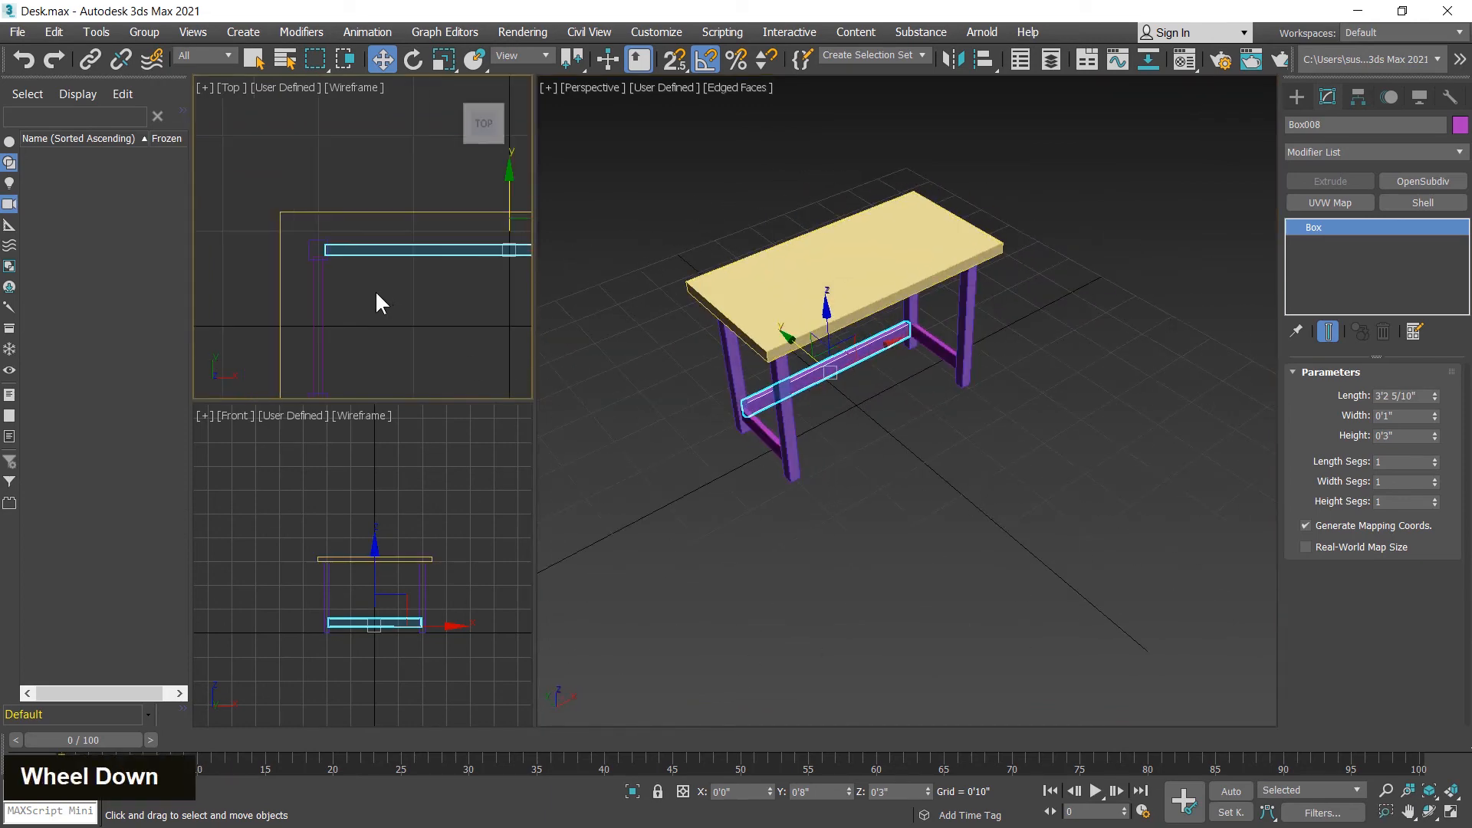
{"action": "middle_click_drag", "start_coordinate": [440, 328], "coordinate": [388, 280]}
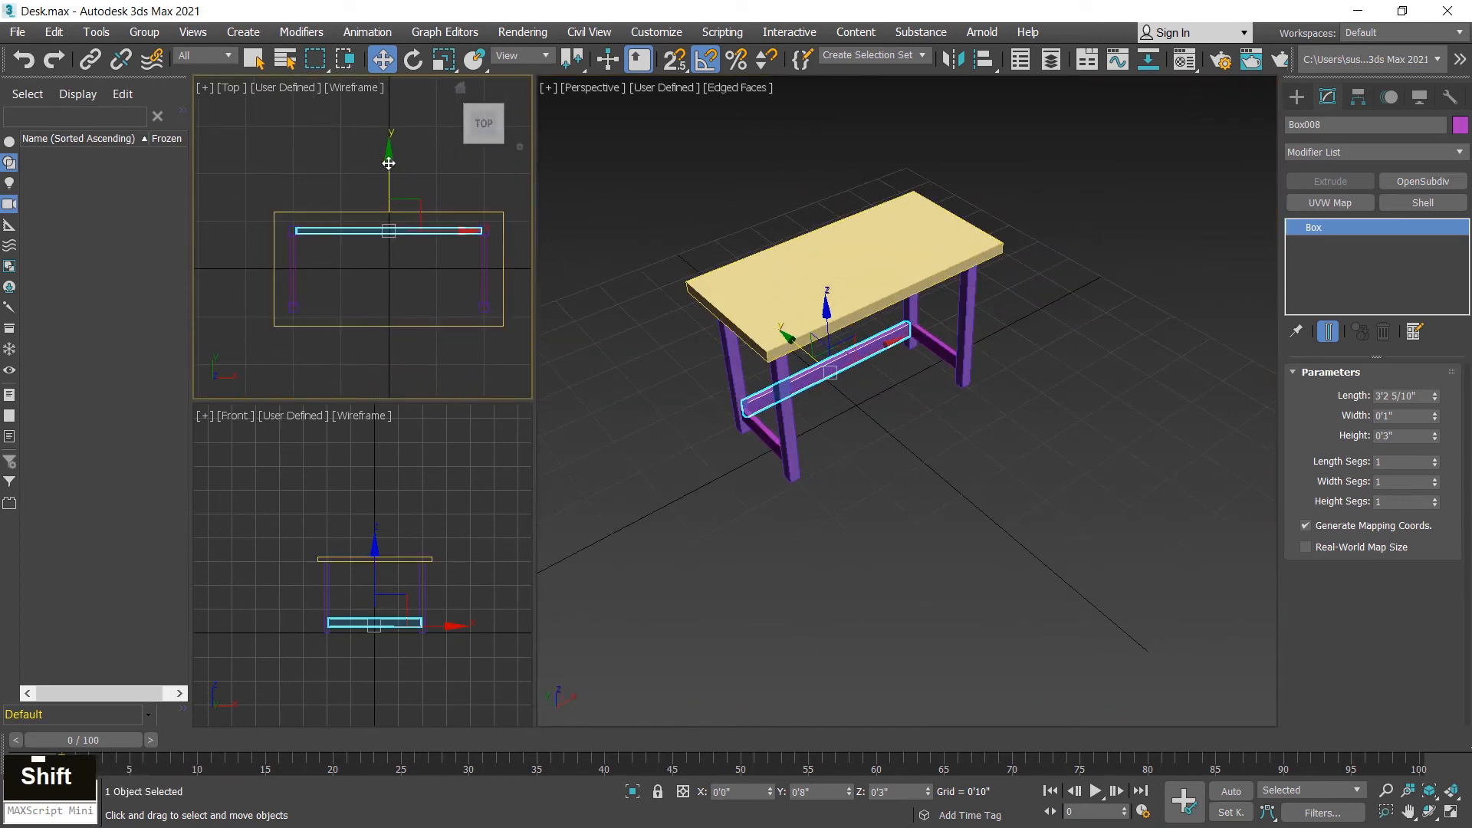
{"action": "mouse_move", "coordinate": [390, 185]}
{"action": "left_mouse_down", "text": "shift"}
{"action": "mouse_move", "coordinate": [400, 233]}
{"action": "mouse_move", "coordinate": [445, 281]}
{"action": "left_mouse_up", "text": "shift"}
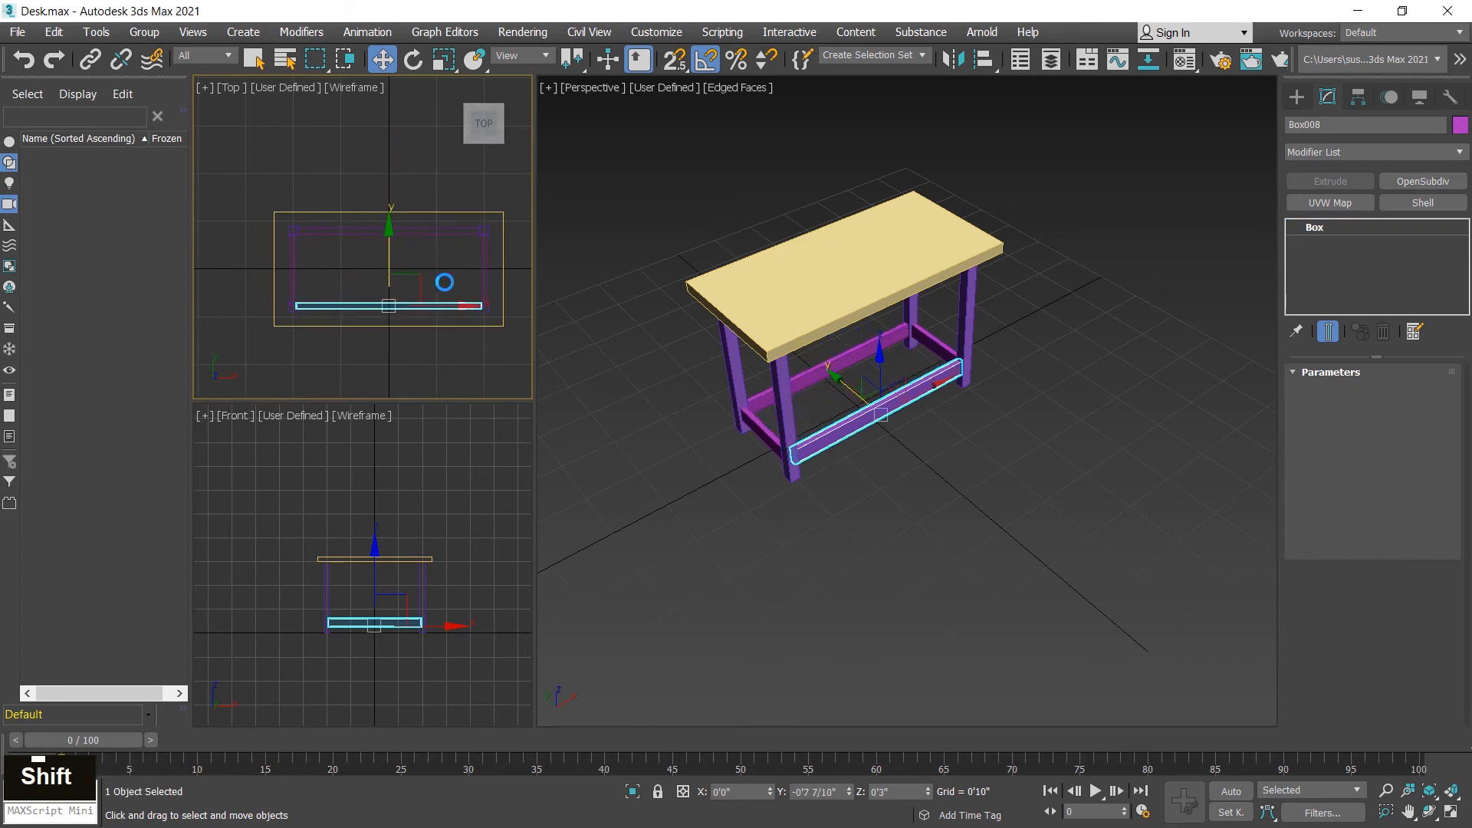
{"action": "left_click", "coordinate": [762, 506]}
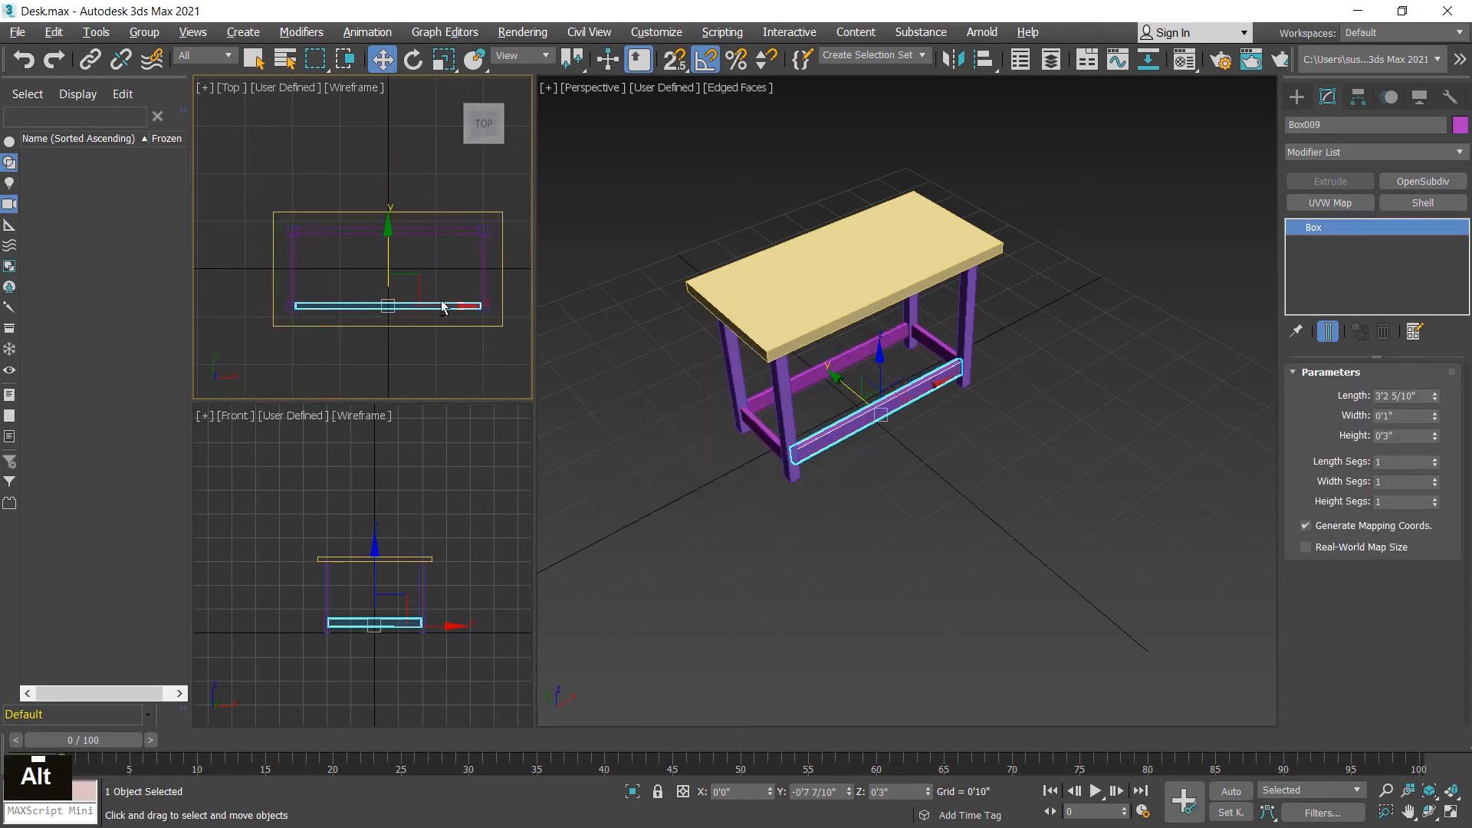
Step: Align the cloned long crossbar to the lower-left leg, center to center, in Y position only
{"action": "key", "text": "alt+w"}
{"action": "middle_click_drag", "start_coordinate": [742, 432], "coordinate": [769, 352]}
{"action": "scroll", "coordinate": [762, 408], "scroll_direction": "up", "scroll_amount": 4}
{"action": "key", "text": "alt+a"}
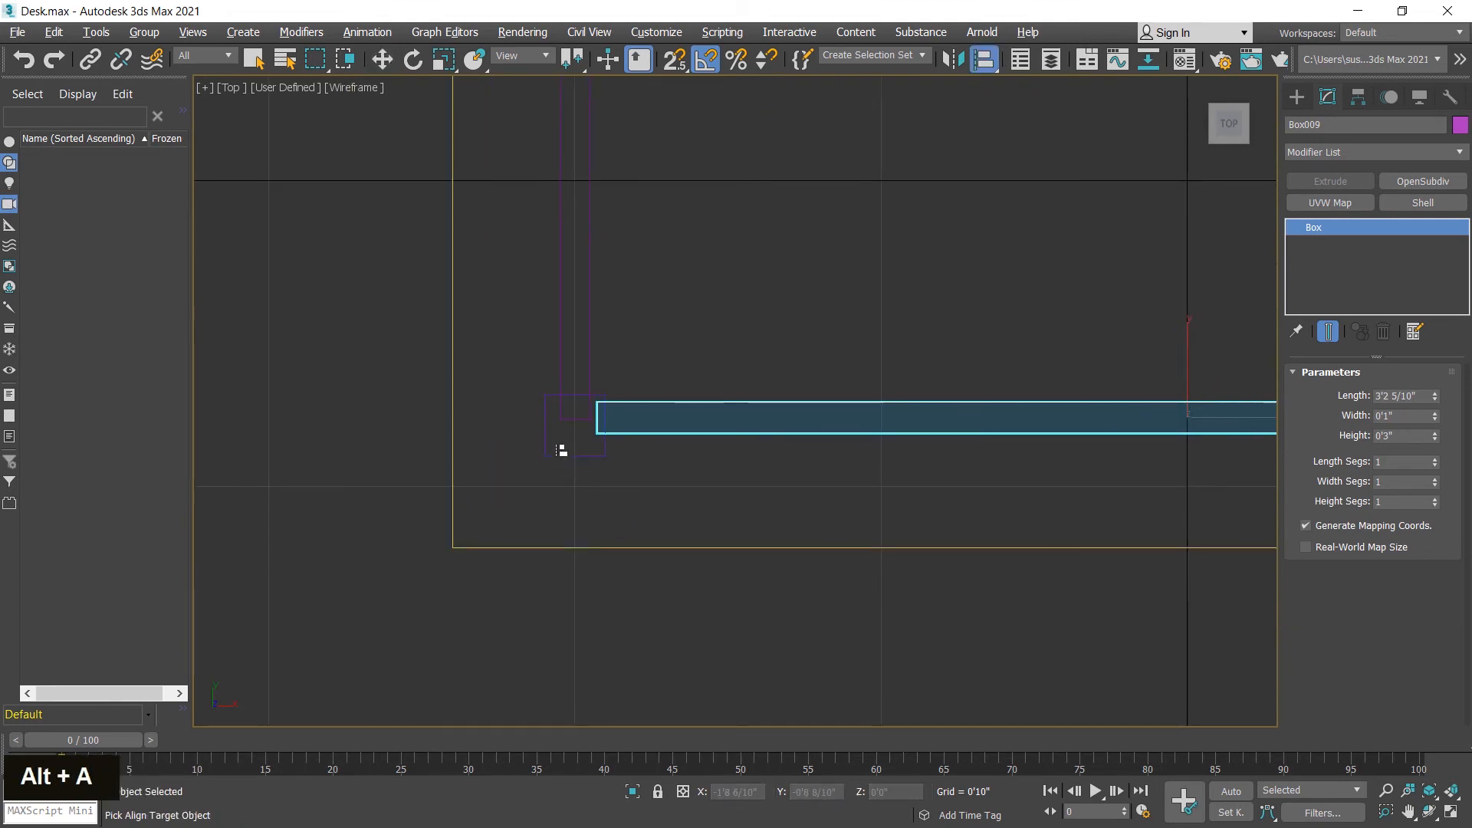
{"action": "left_click", "coordinate": [548, 449]}
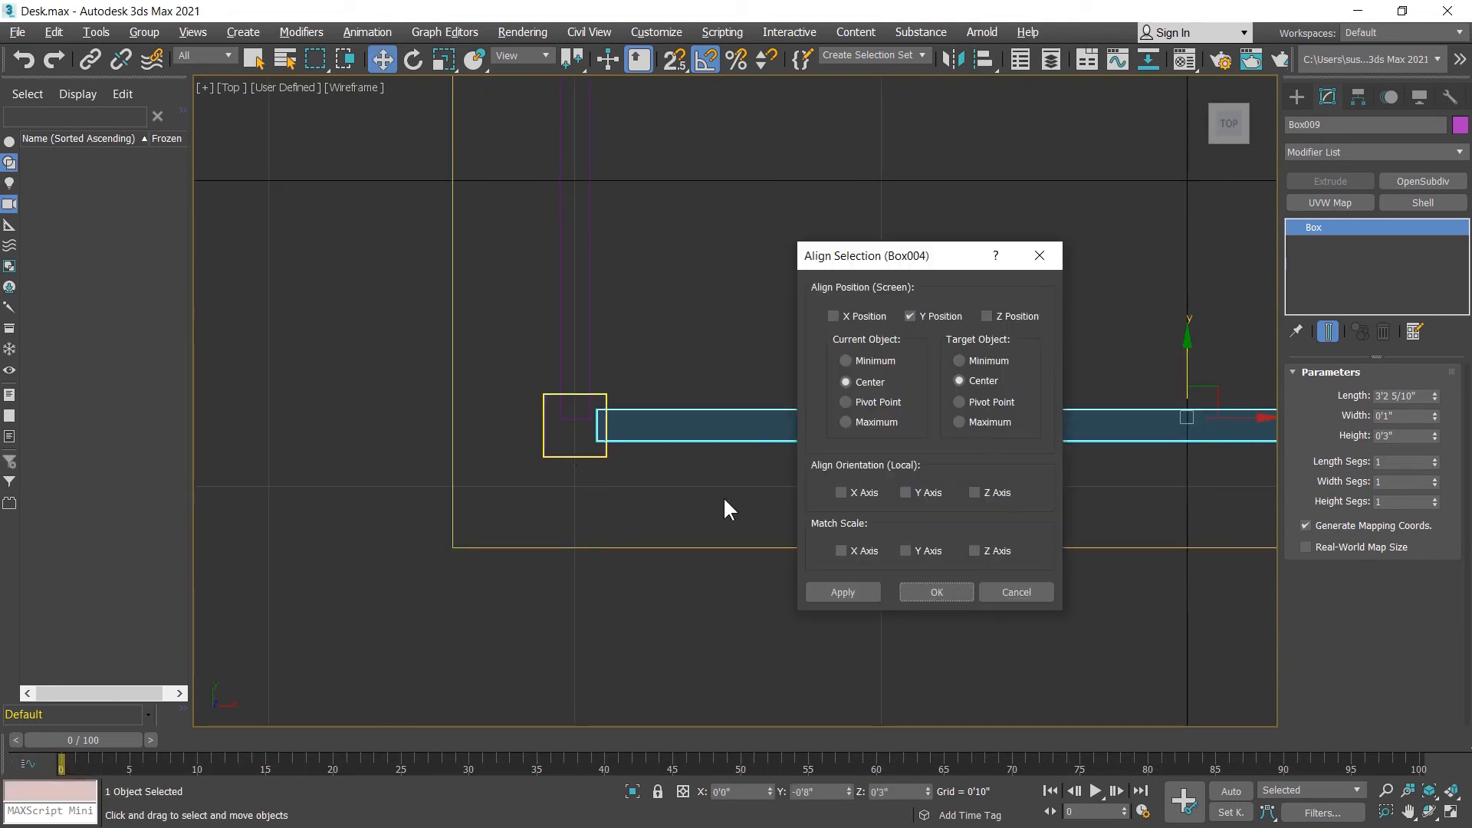
{"action": "left_click", "coordinate": [937, 592]}
Step: Select all four crossbars together and make the front view active
{"action": "middle_click", "coordinate": [964, 273]}
{"action": "key", "text": "alt+w"}
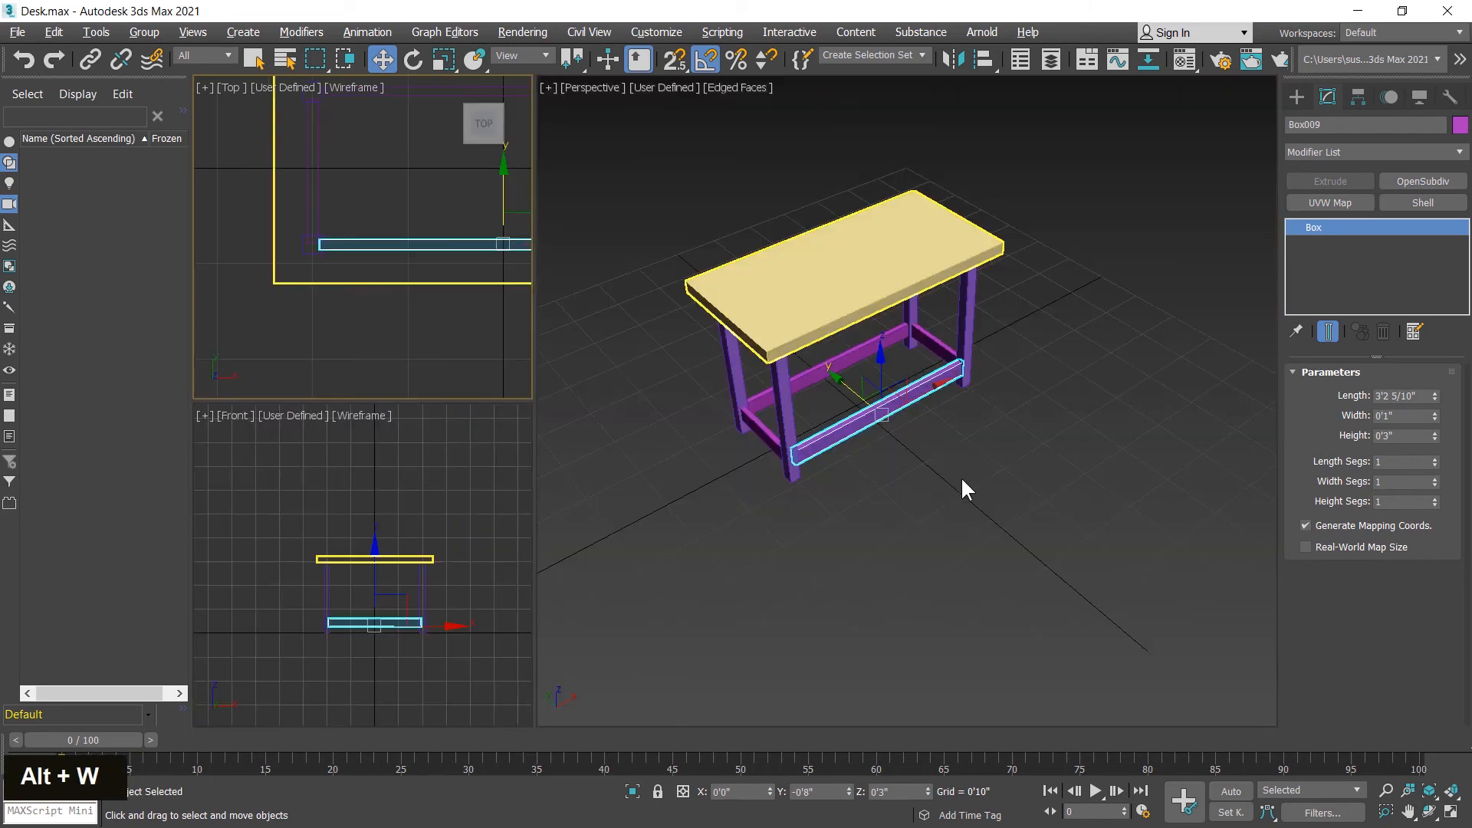
{"action": "middle_click_drag", "start_coordinate": [964, 489], "coordinate": [879, 422], "text": "alt"}
{"action": "scroll", "coordinate": [808, 395], "scroll_direction": "up", "scroll_amount": 4}
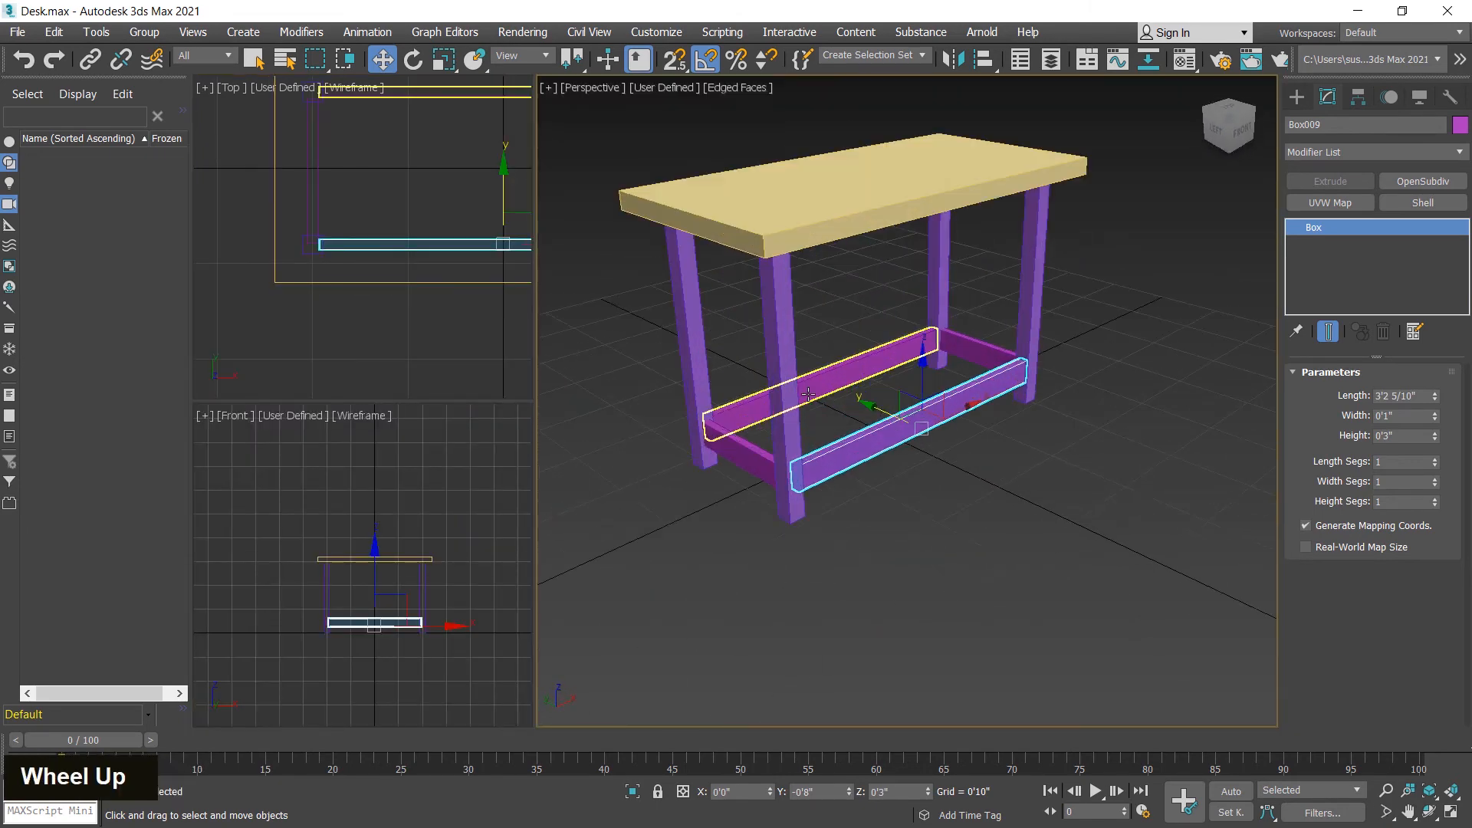
{"action": "scroll", "coordinate": [808, 394], "scroll_direction": "up", "scroll_amount": 3}
{"action": "left_click", "coordinate": [882, 368], "text": "ctrl"}
{"action": "left_click", "coordinate": [721, 511], "text": "ctrl"}
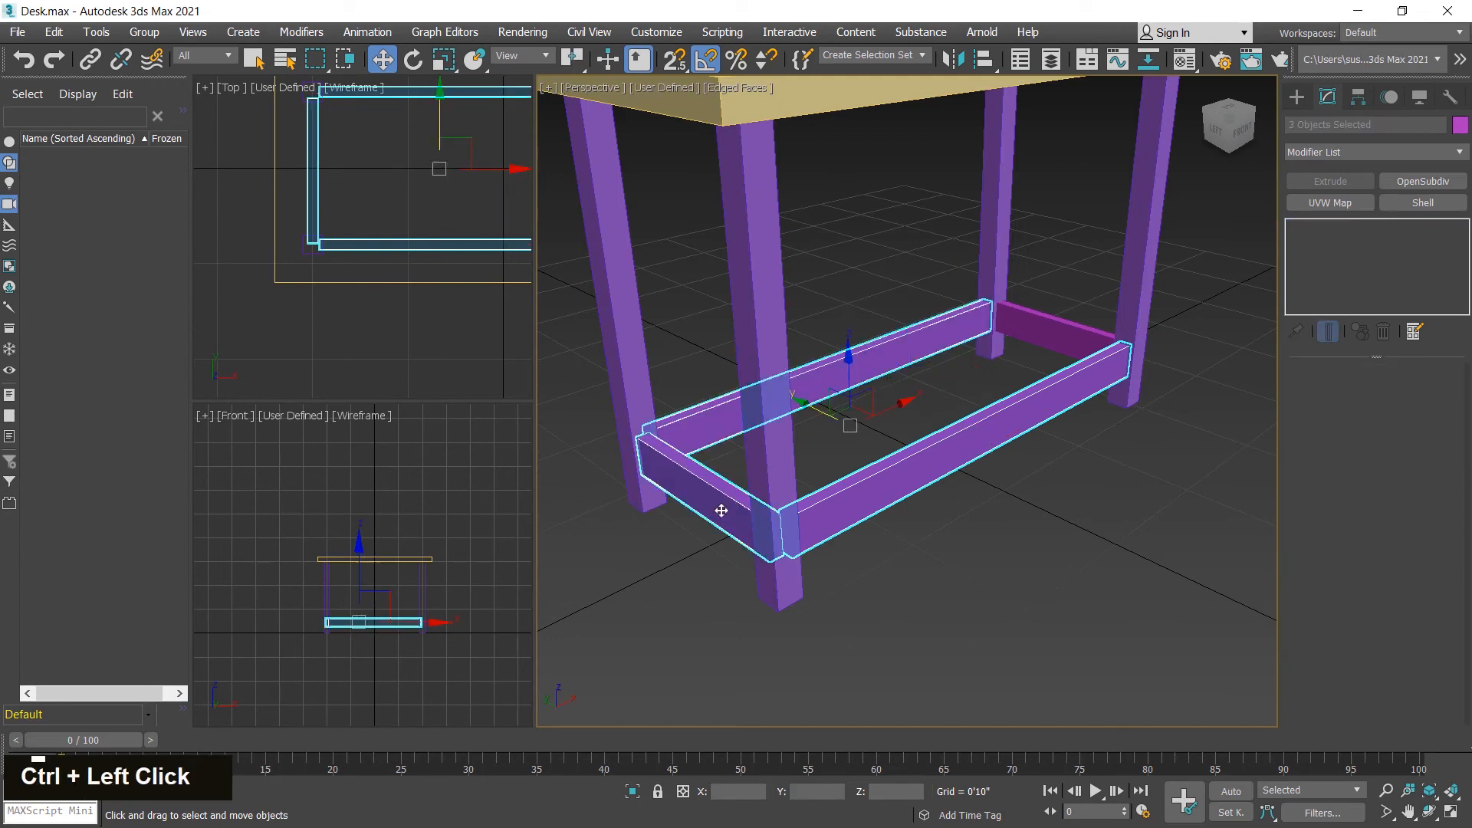
{"action": "left_click", "coordinate": [1048, 338], "text": "ctrl"}
{"action": "middle_click_drag", "start_coordinate": [1073, 506], "coordinate": [1092, 573]}
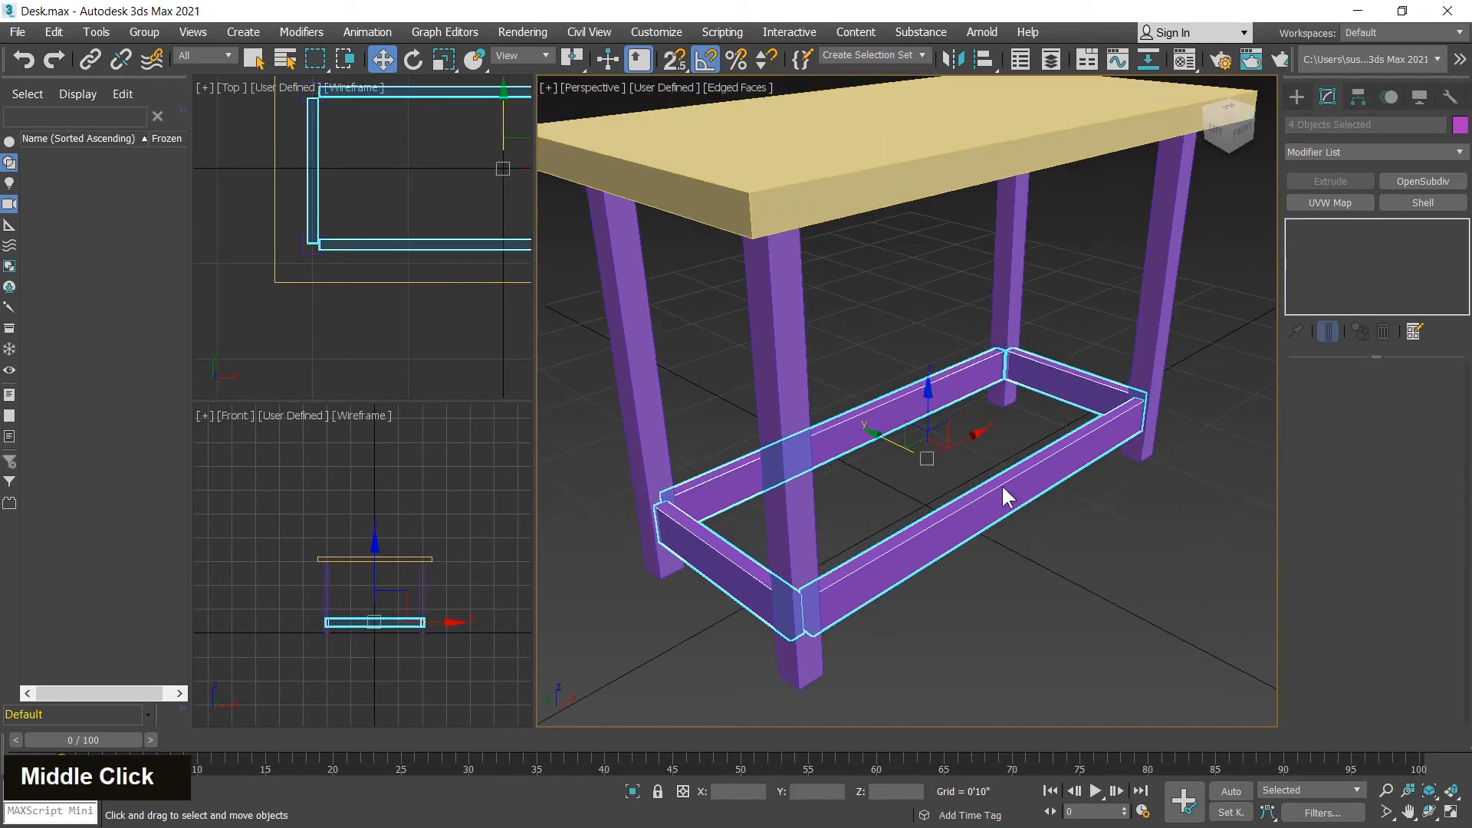
{"action": "middle_click_drag", "start_coordinate": [899, 328], "coordinate": [880, 290], "text": "alt"}
{"action": "middle_click", "coordinate": [443, 512]}
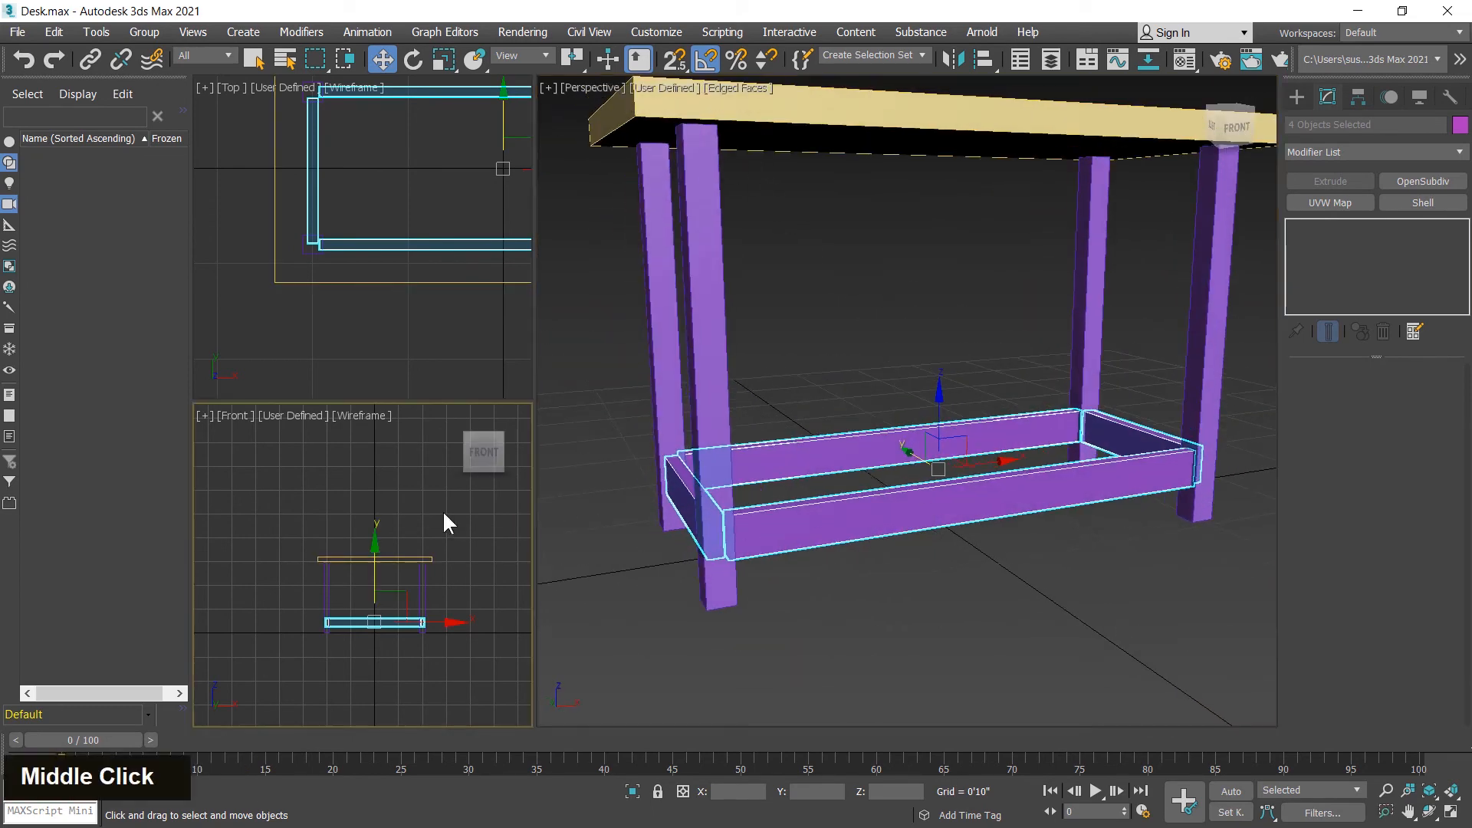
Step: Clone the four lower crossbars straight up in the front view, placing the copies in the upper part of the legs
{"action": "scroll", "coordinate": [384, 601], "scroll_direction": "up", "scroll_amount": 5}
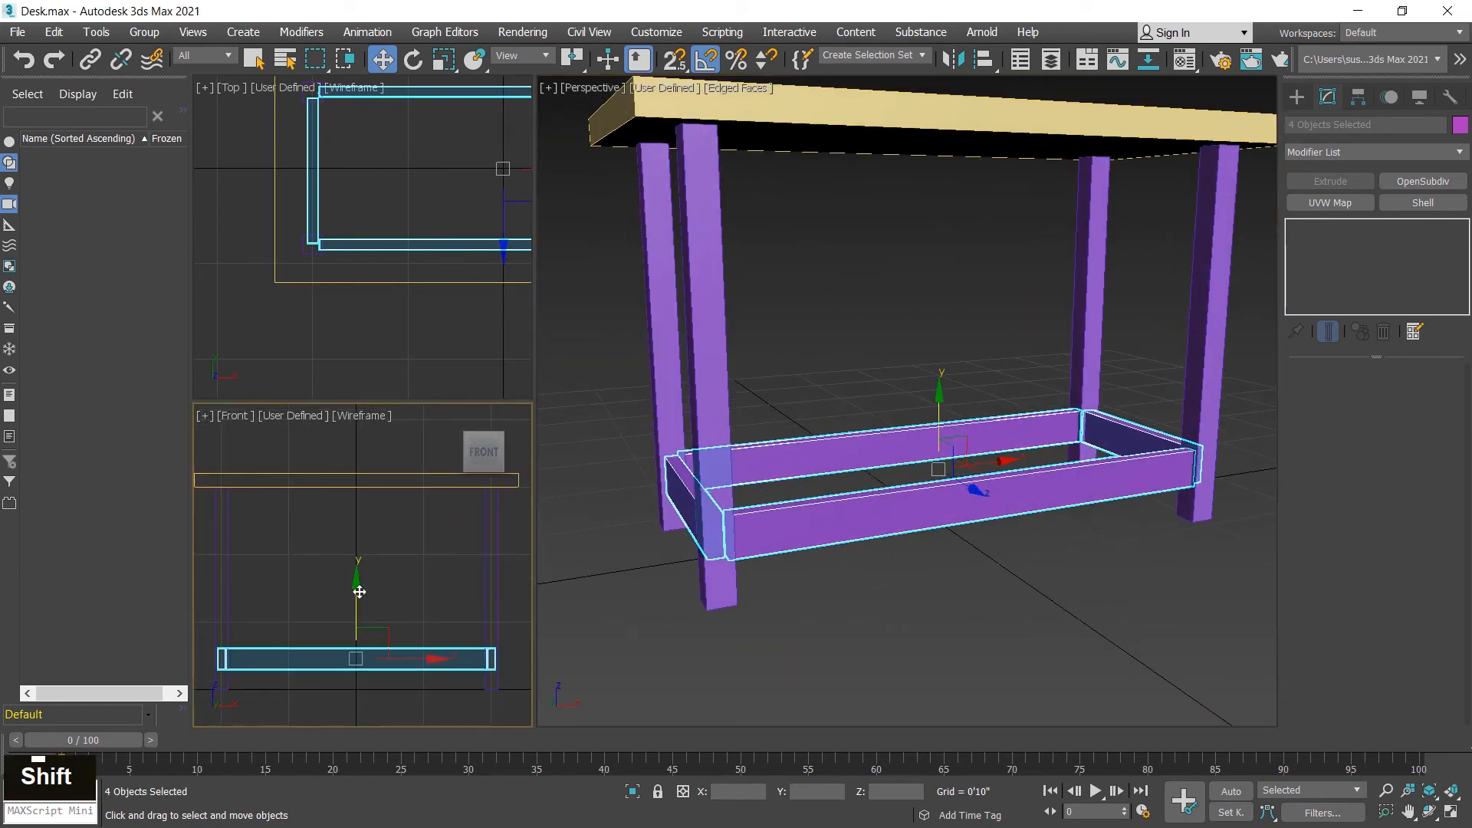
{"action": "left_click_drag", "start_coordinate": [359, 592], "coordinate": [373, 461], "text": "shift"}
{"action": "left_click", "coordinate": [739, 504]}
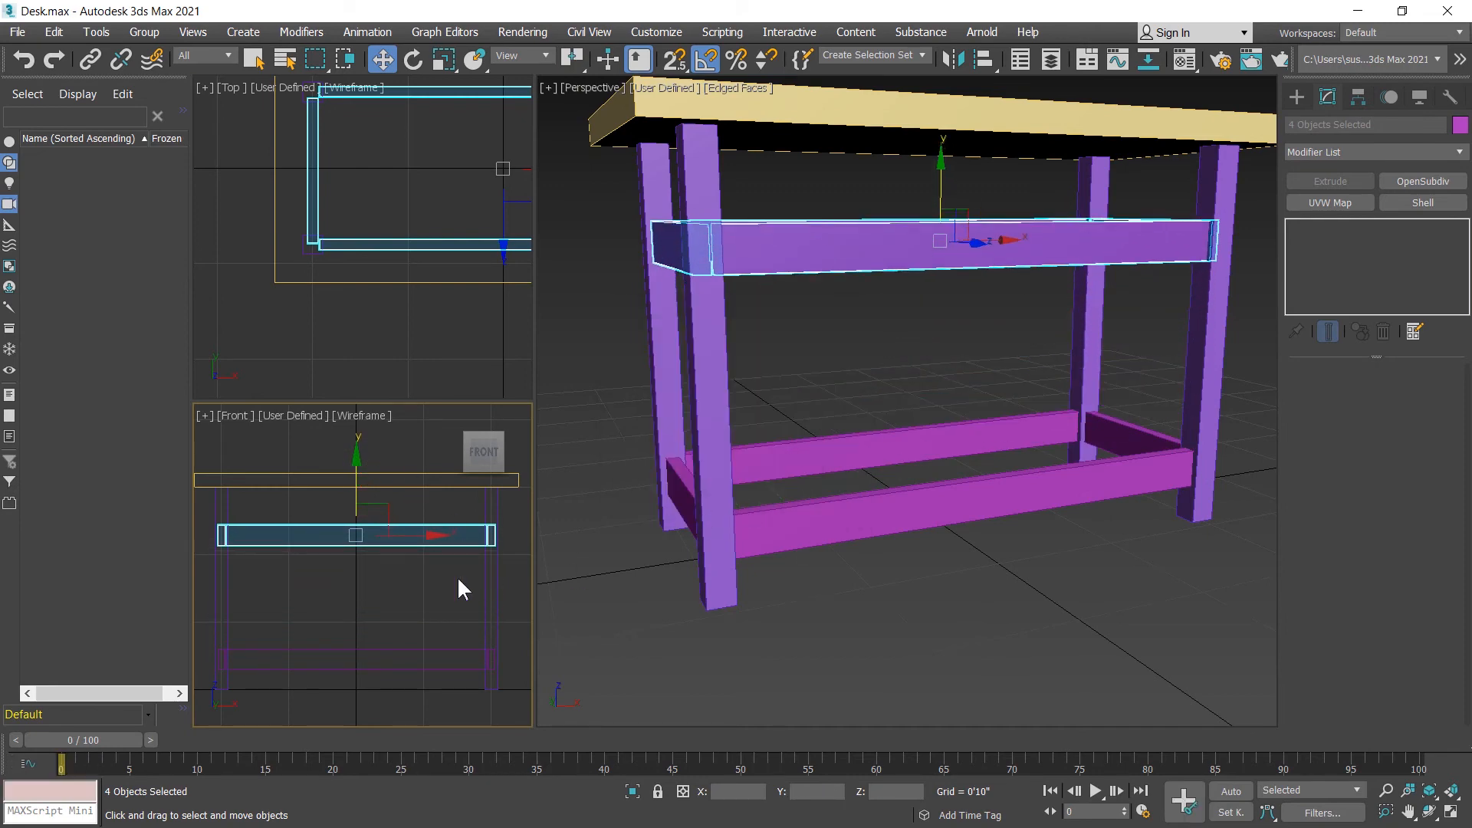
Step: Raise the four copied crossbars in the front view until their top edges meet the underside of the tabletop
{"action": "middle_click", "coordinate": [424, 590]}
{"action": "key", "text": "alt+w"}
{"action": "middle_click_drag", "start_coordinate": [584, 464], "coordinate": [818, 634]}
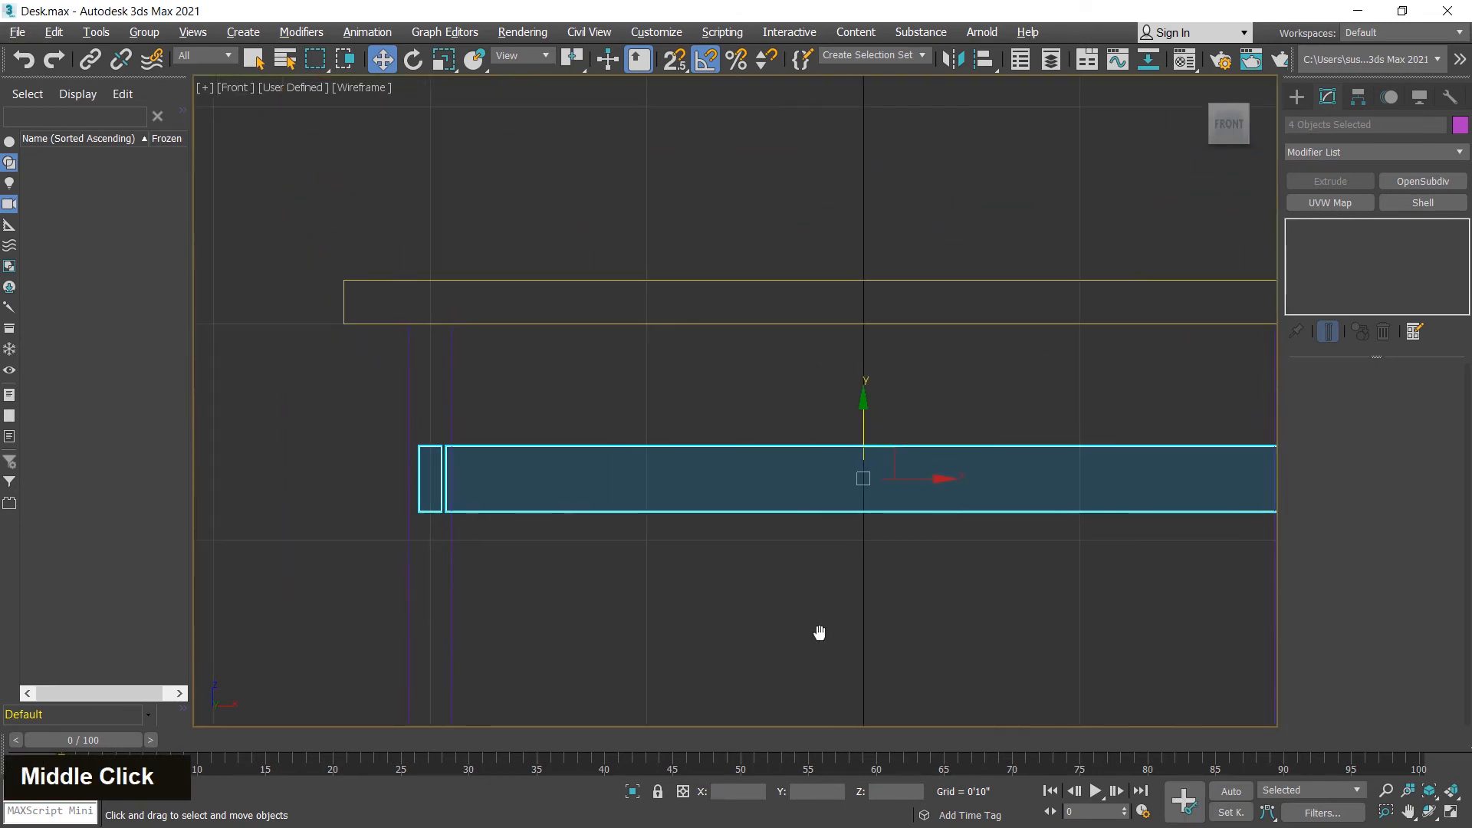
{"action": "left_click_drag", "start_coordinate": [864, 406], "coordinate": [857, 319]}
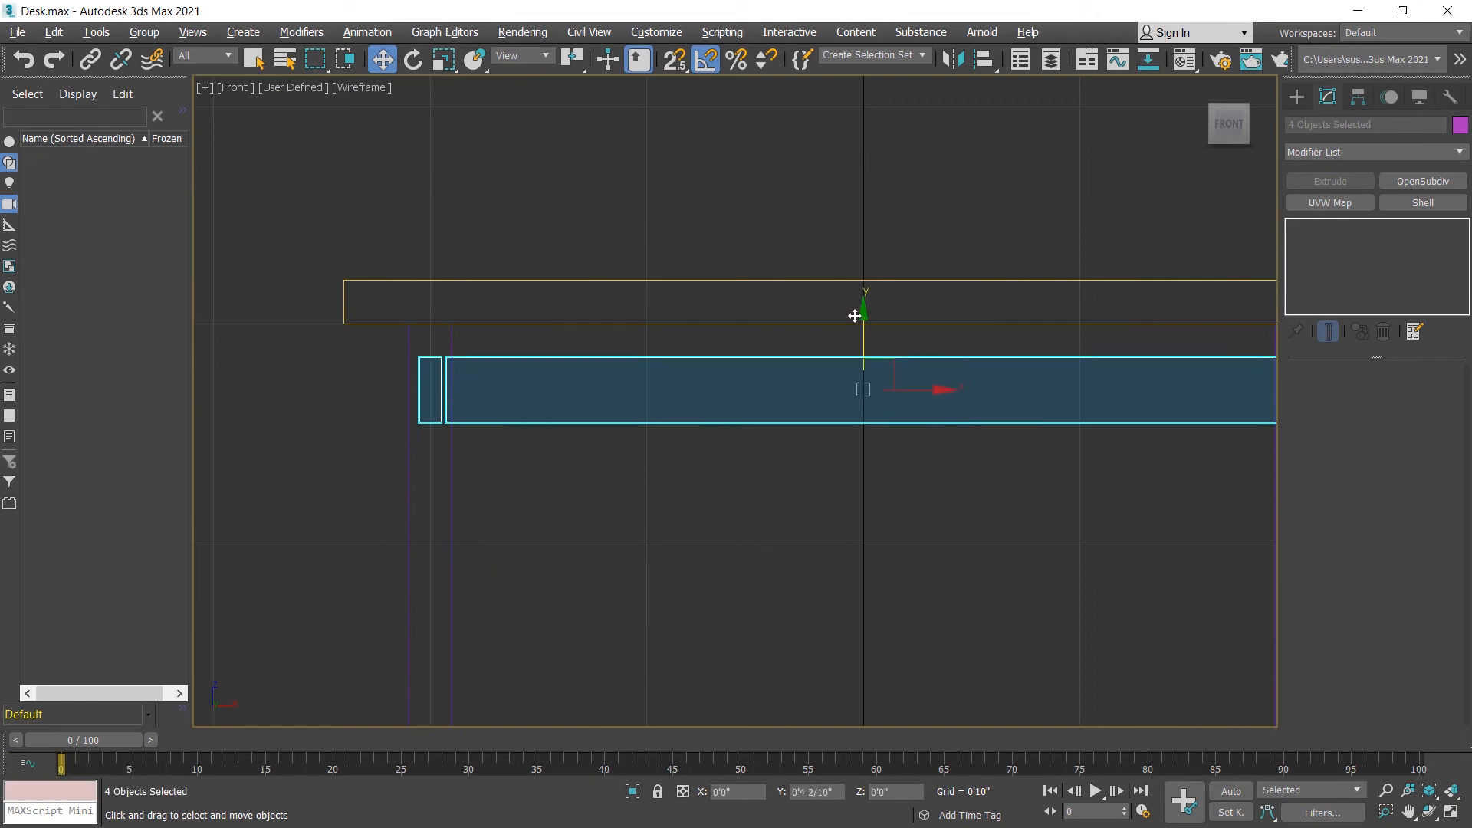
{"action": "scroll", "coordinate": [598, 442], "scroll_direction": "up", "scroll_amount": 8}
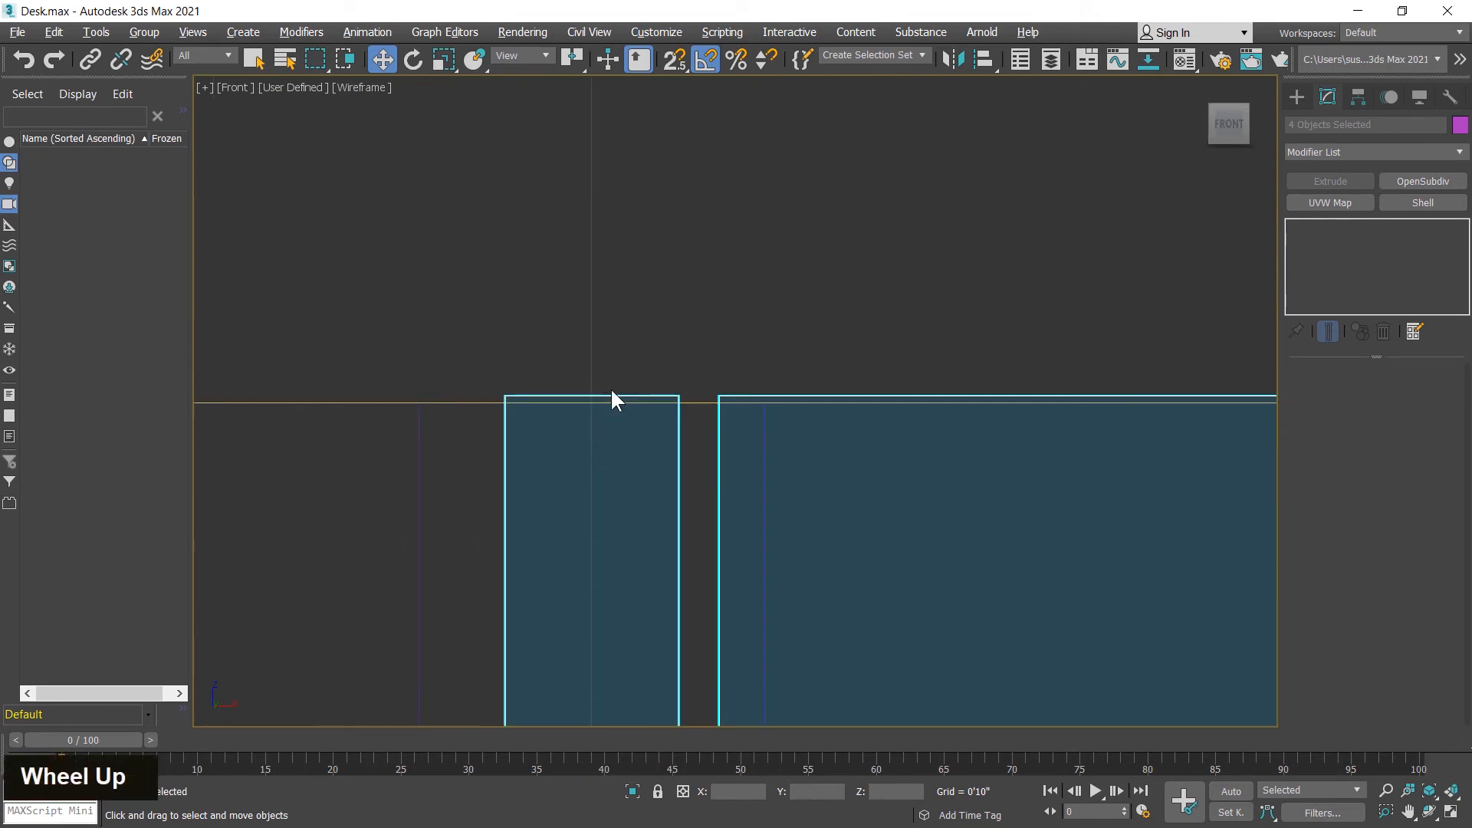
{"action": "scroll", "coordinate": [590, 410], "scroll_direction": "down", "scroll_amount": 6}
{"action": "scroll", "coordinate": [575, 420], "scroll_direction": "down", "scroll_amount": 3}
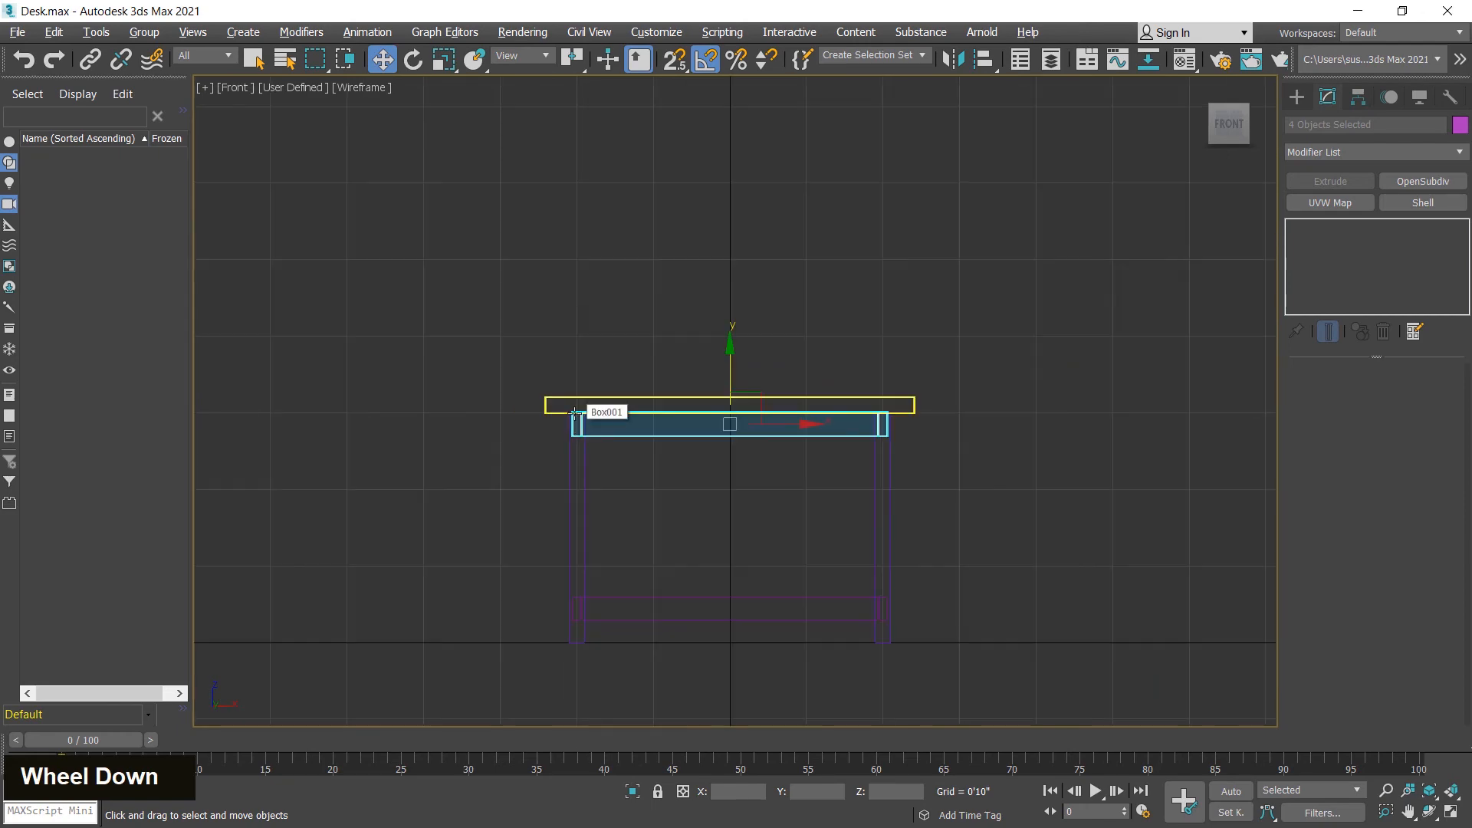
Step: Delete the lower long crossbar between the two front legs
{"action": "key", "text": "alt+w"}
{"action": "middle_click", "coordinate": [924, 582]}
{"action": "scroll", "coordinate": [944, 573], "scroll_direction": "up", "scroll_amount": 2}
{"action": "middle_click_drag", "start_coordinate": [944, 574], "coordinate": [1025, 595], "text": "alt"}
{"action": "scroll", "coordinate": [1025, 595], "scroll_direction": "up", "scroll_amount": 5}
{"action": "left_click", "coordinate": [882, 482]}
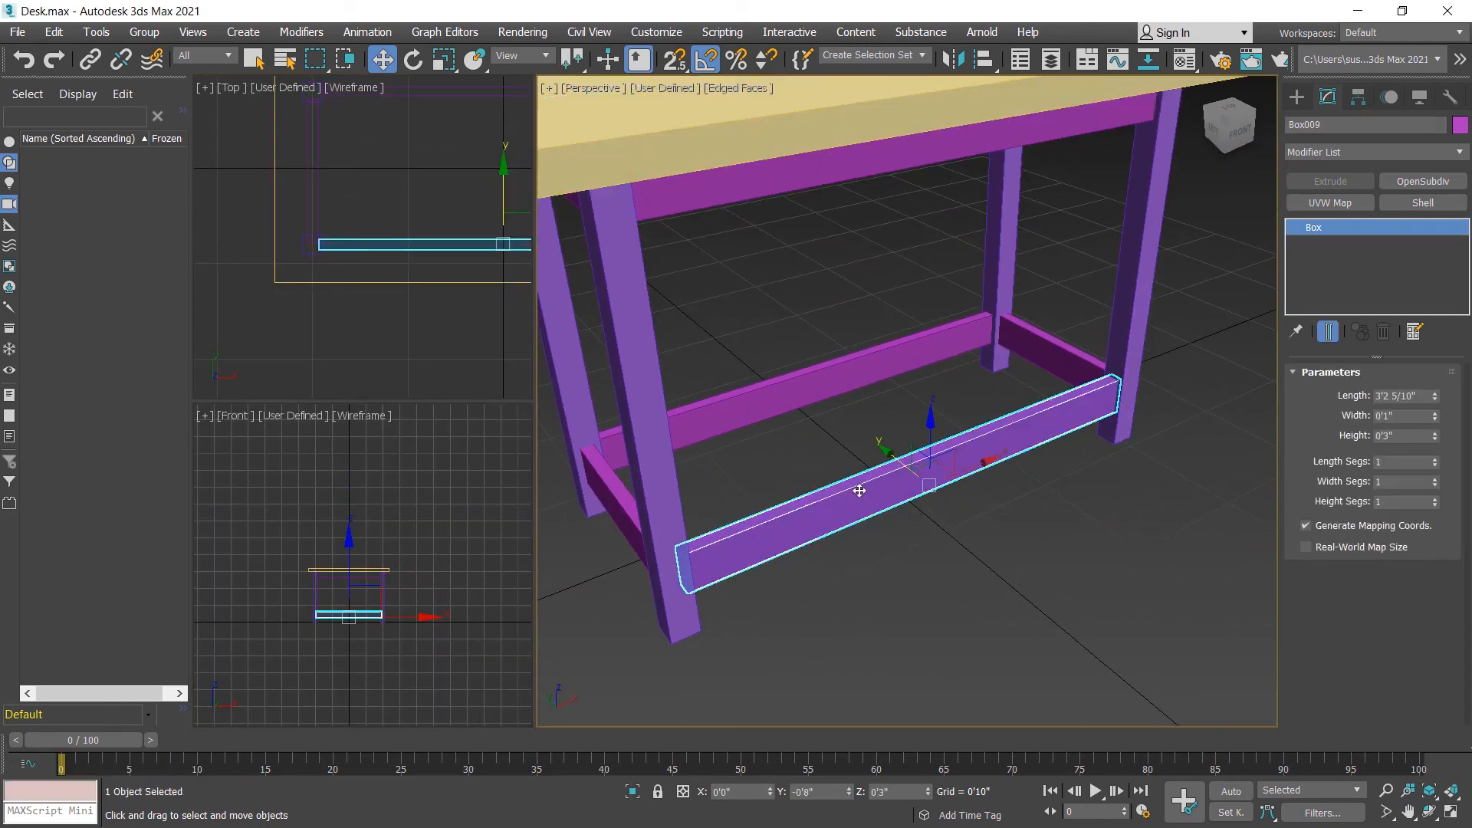
{"action": "key", "text": "Delete"}
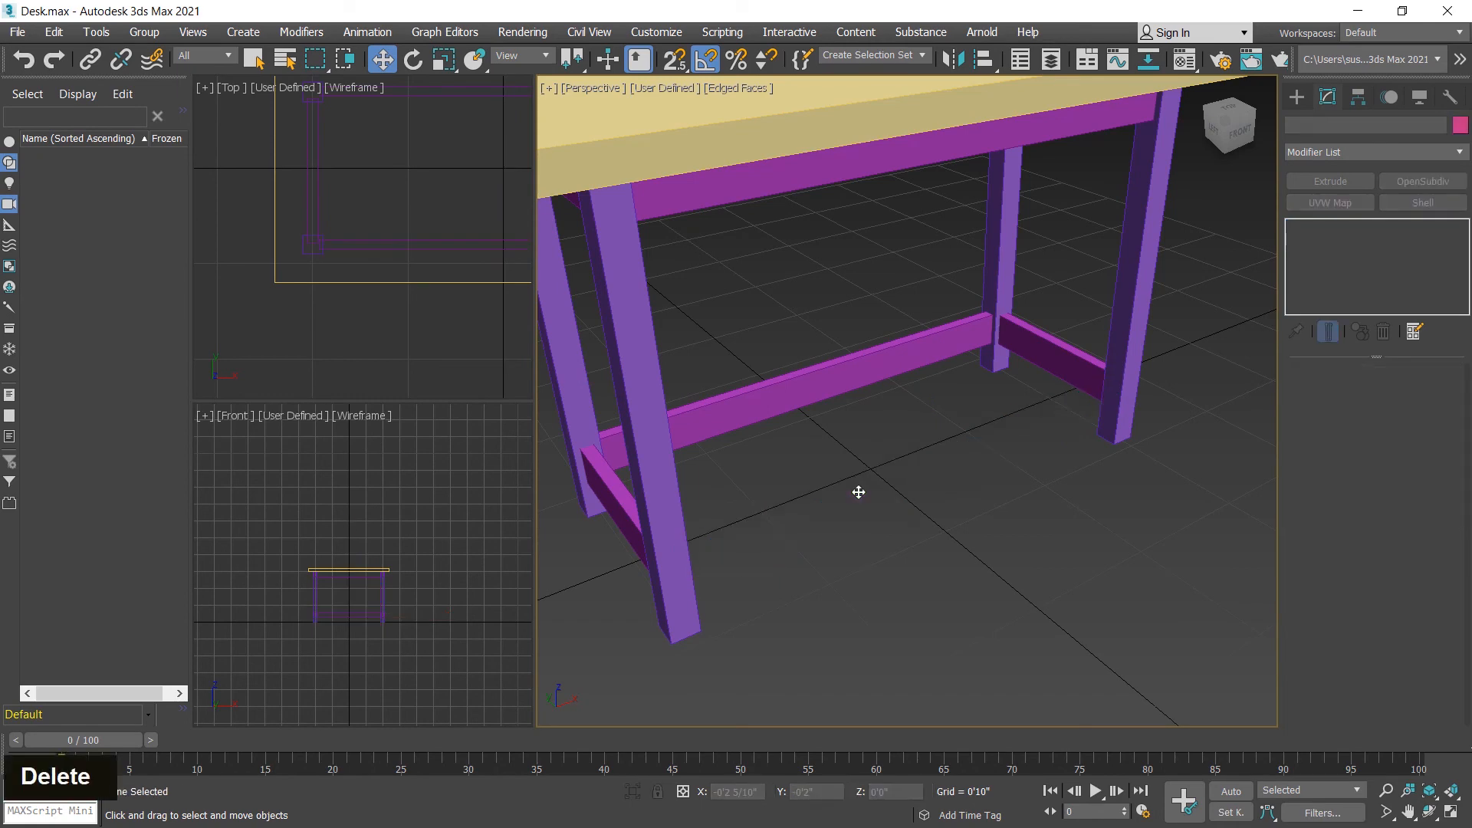
Step: Align the remaining lower long crossbar to the lower short side crossbar, center to center, in Y position only
{"action": "left_click", "coordinate": [944, 351]}
{"action": "middle_click_drag", "start_coordinate": [906, 469], "coordinate": [764, 469], "text": "alt"}
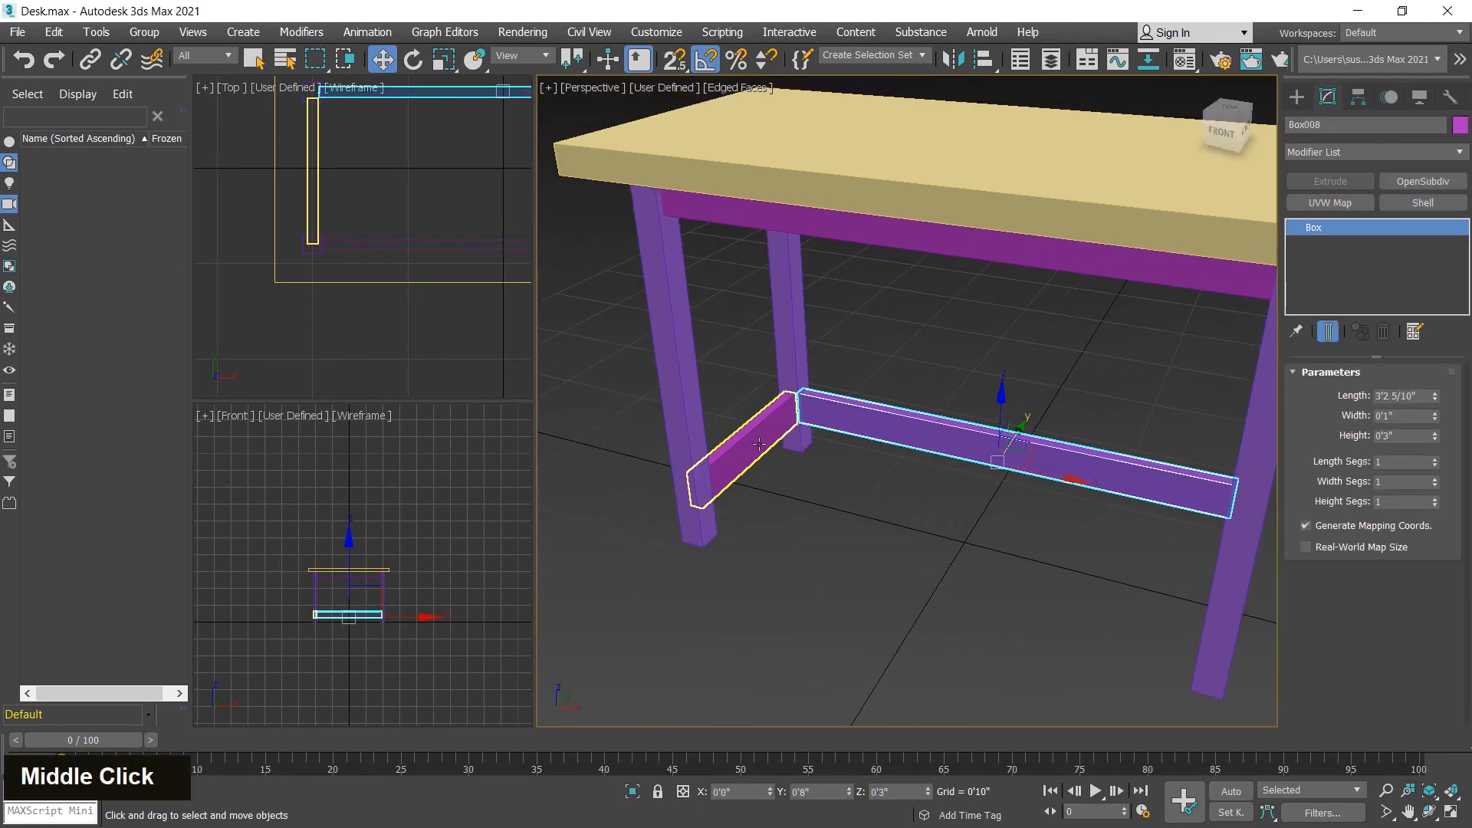
{"action": "key", "text": "alt+a"}
{"action": "left_click", "coordinate": [757, 456]}
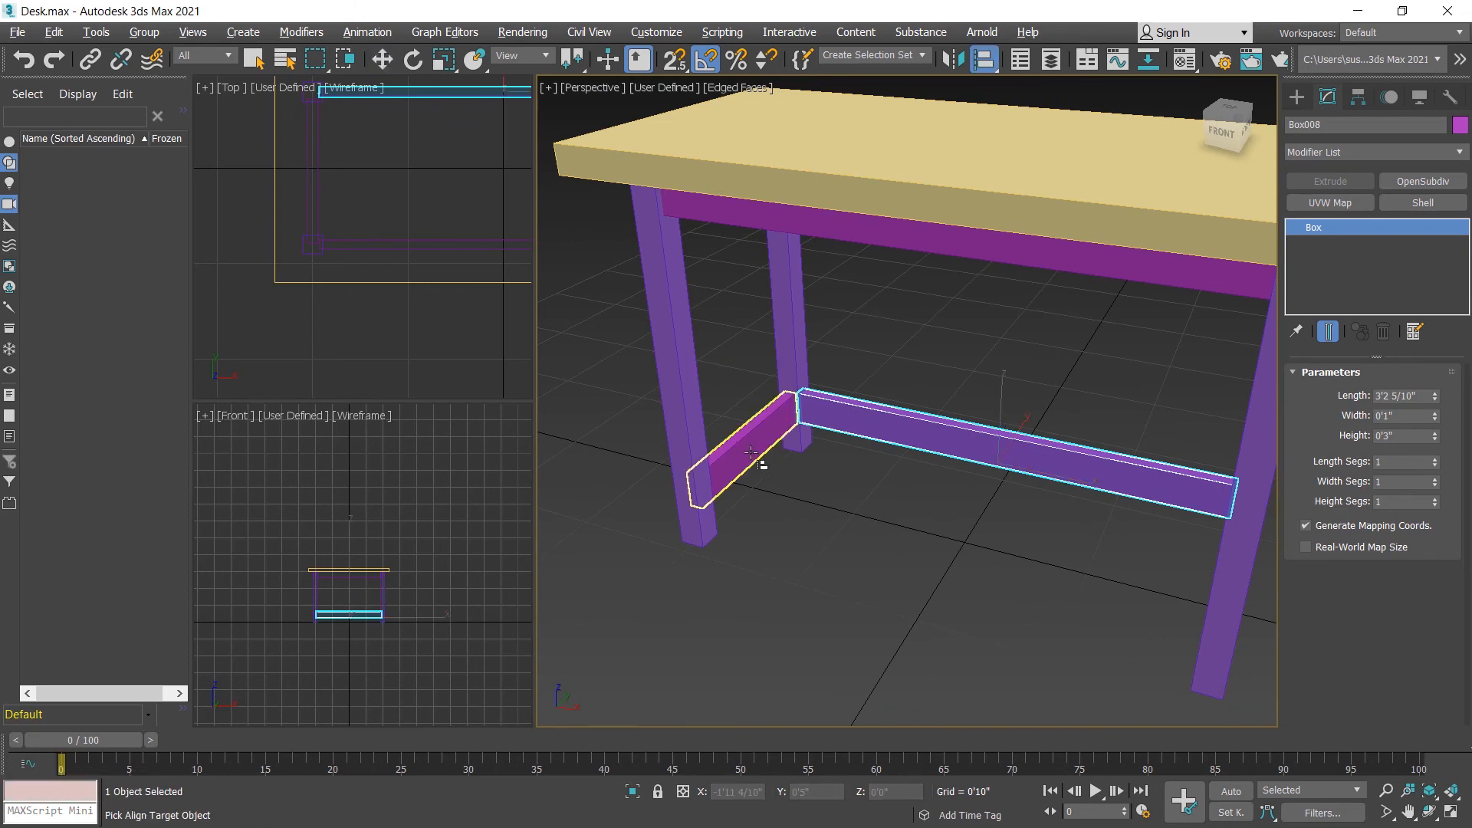
{"action": "left_click_drag", "start_coordinate": [914, 263], "coordinate": [592, 275]}
{"action": "left_click", "coordinate": [617, 606]}
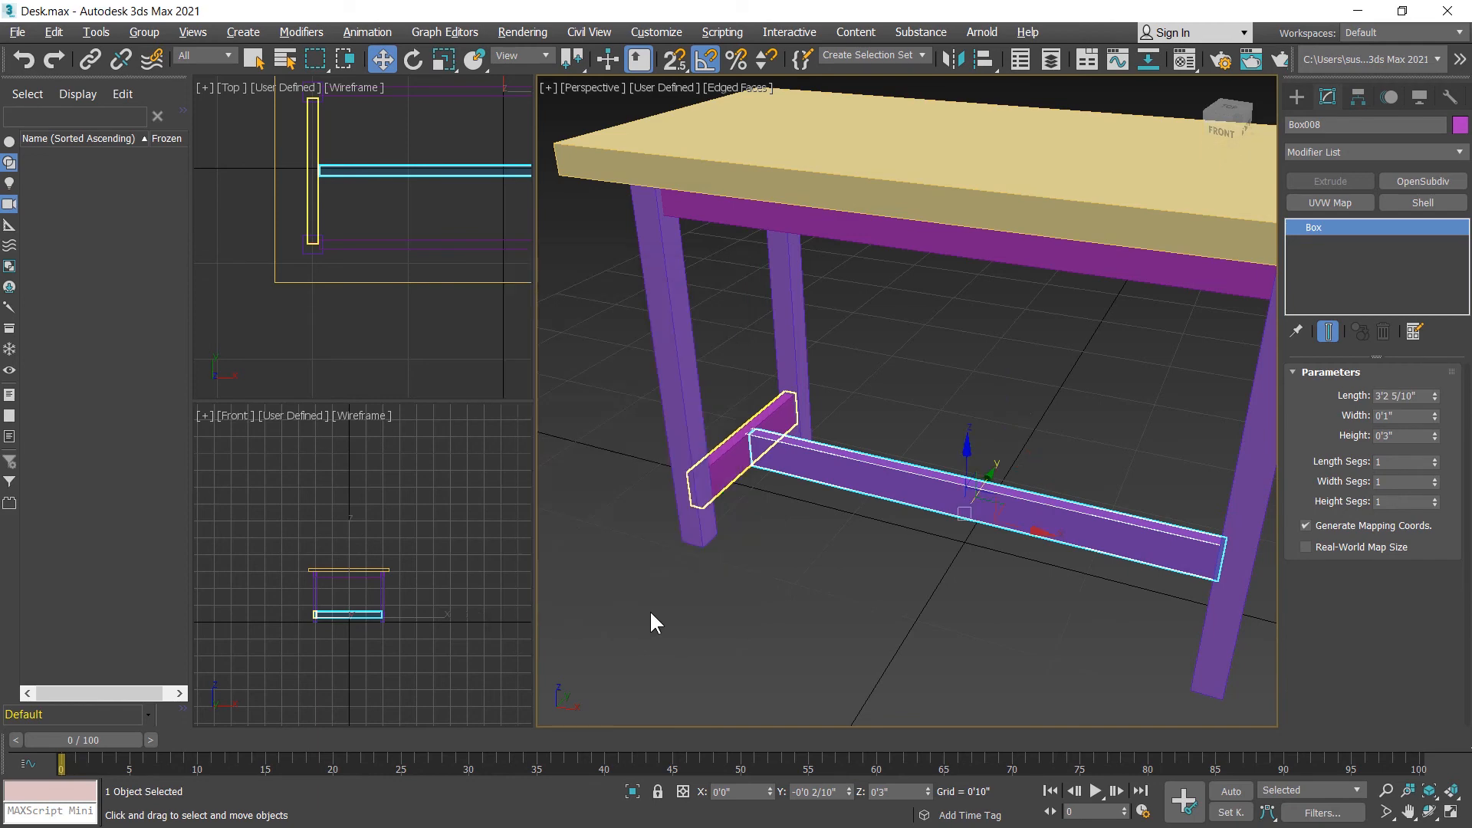
Step: Lay the centered lower crossbar flat by setting its height to 1" and its width to 3"
{"action": "middle_click_drag", "start_coordinate": [889, 572], "coordinate": [880, 561], "text": "alt"}
{"action": "left_click", "coordinate": [1034, 424]}
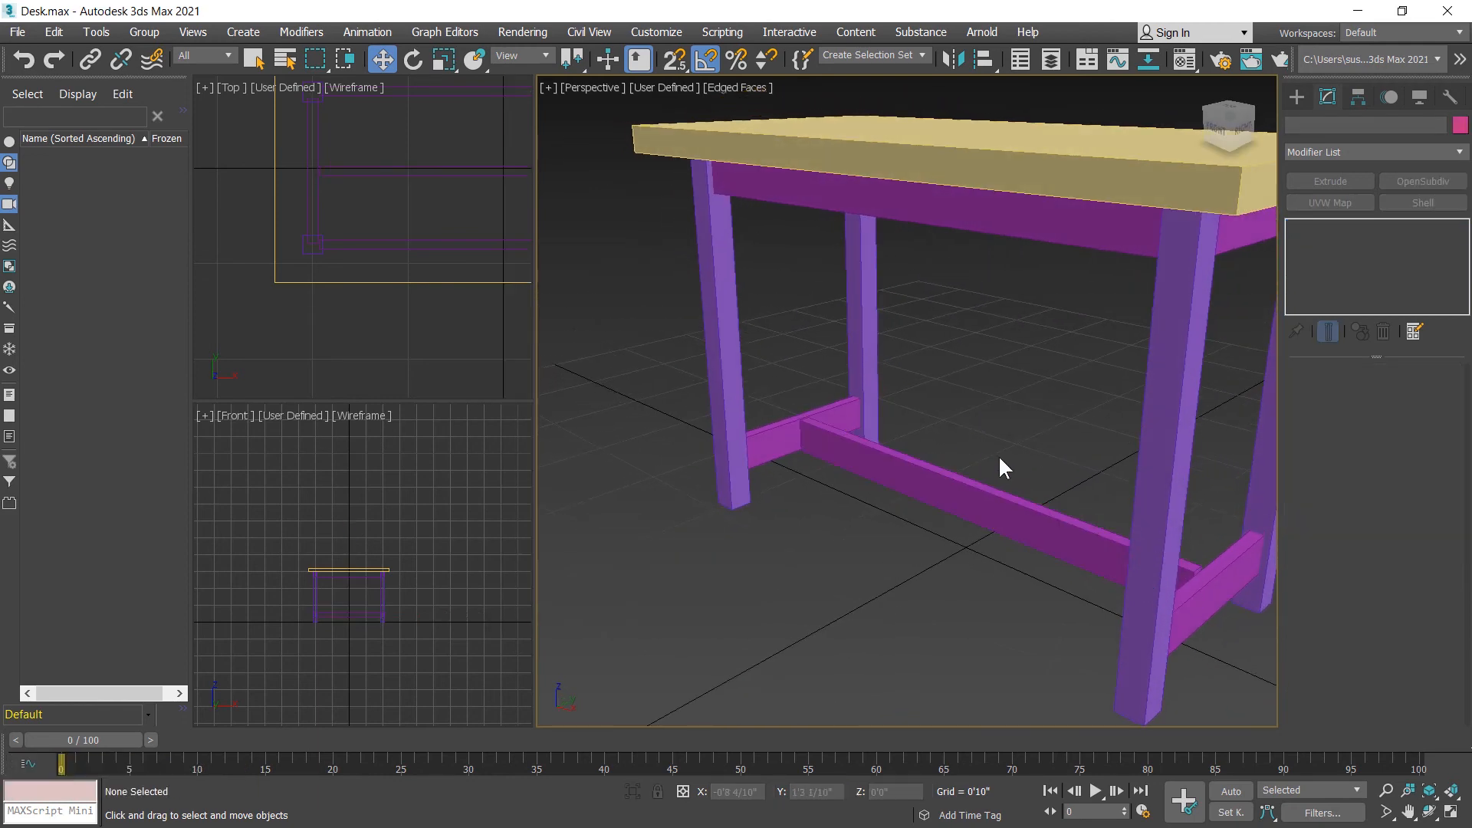
{"action": "left_click", "coordinate": [978, 491]}
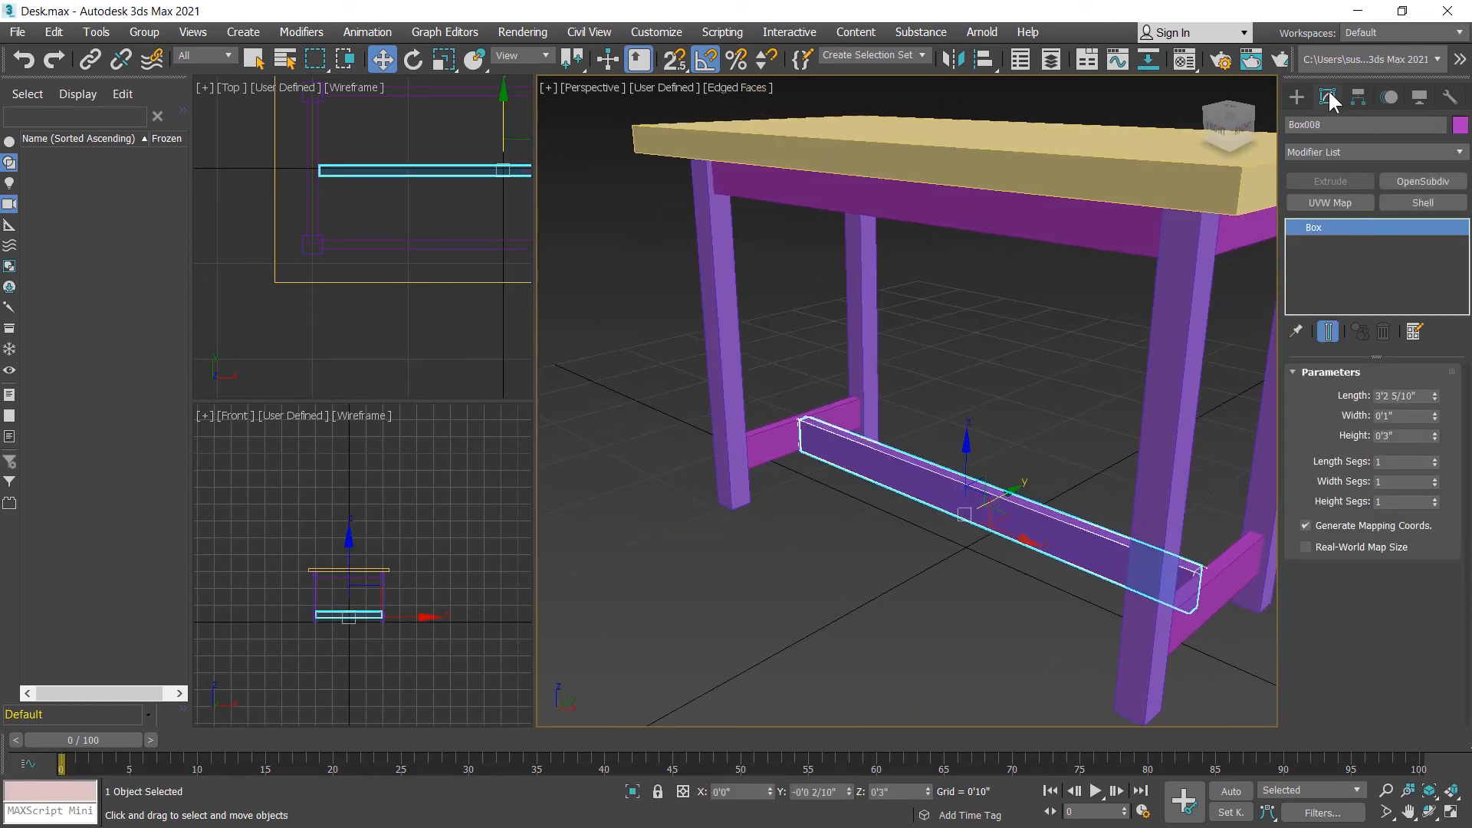
{"action": "double_click", "coordinate": [1403, 436]}
{"action": "type", "text": "1"}
{"action": "key", "text": "Return"}
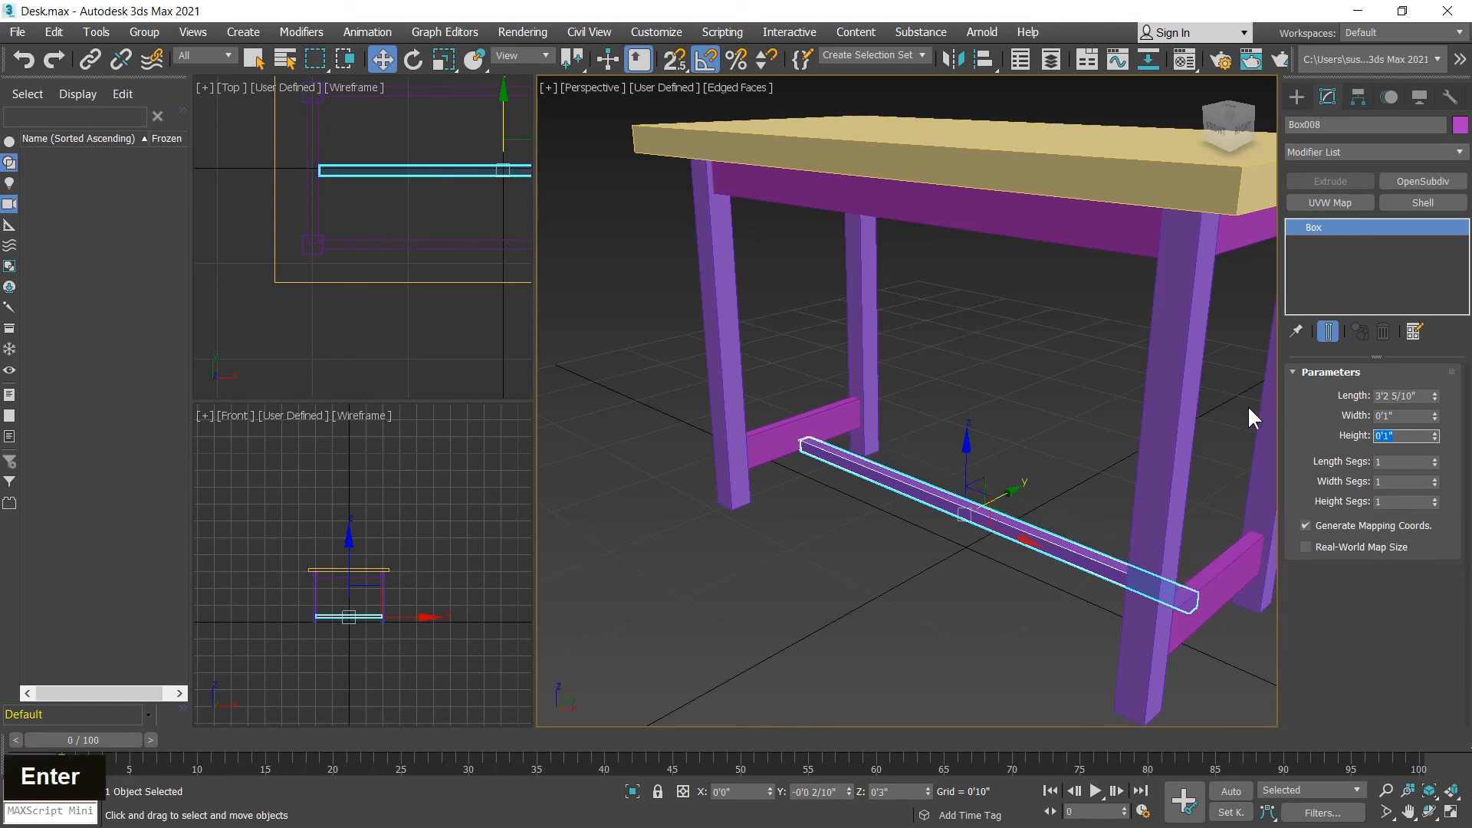
{"action": "double_click", "coordinate": [1407, 416]}
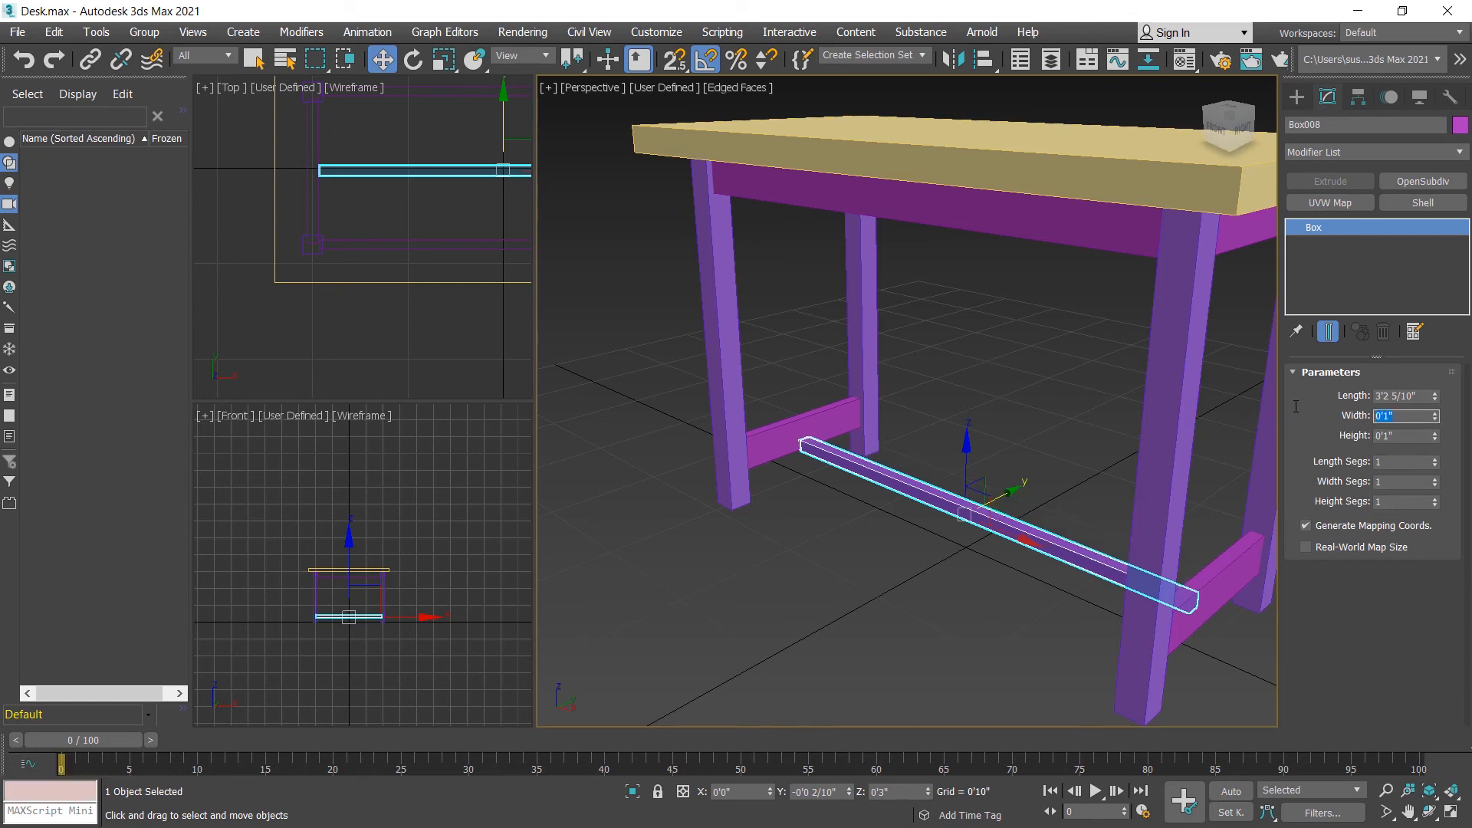
{"action": "type", "text": "3"}
{"action": "key", "text": "Return"}
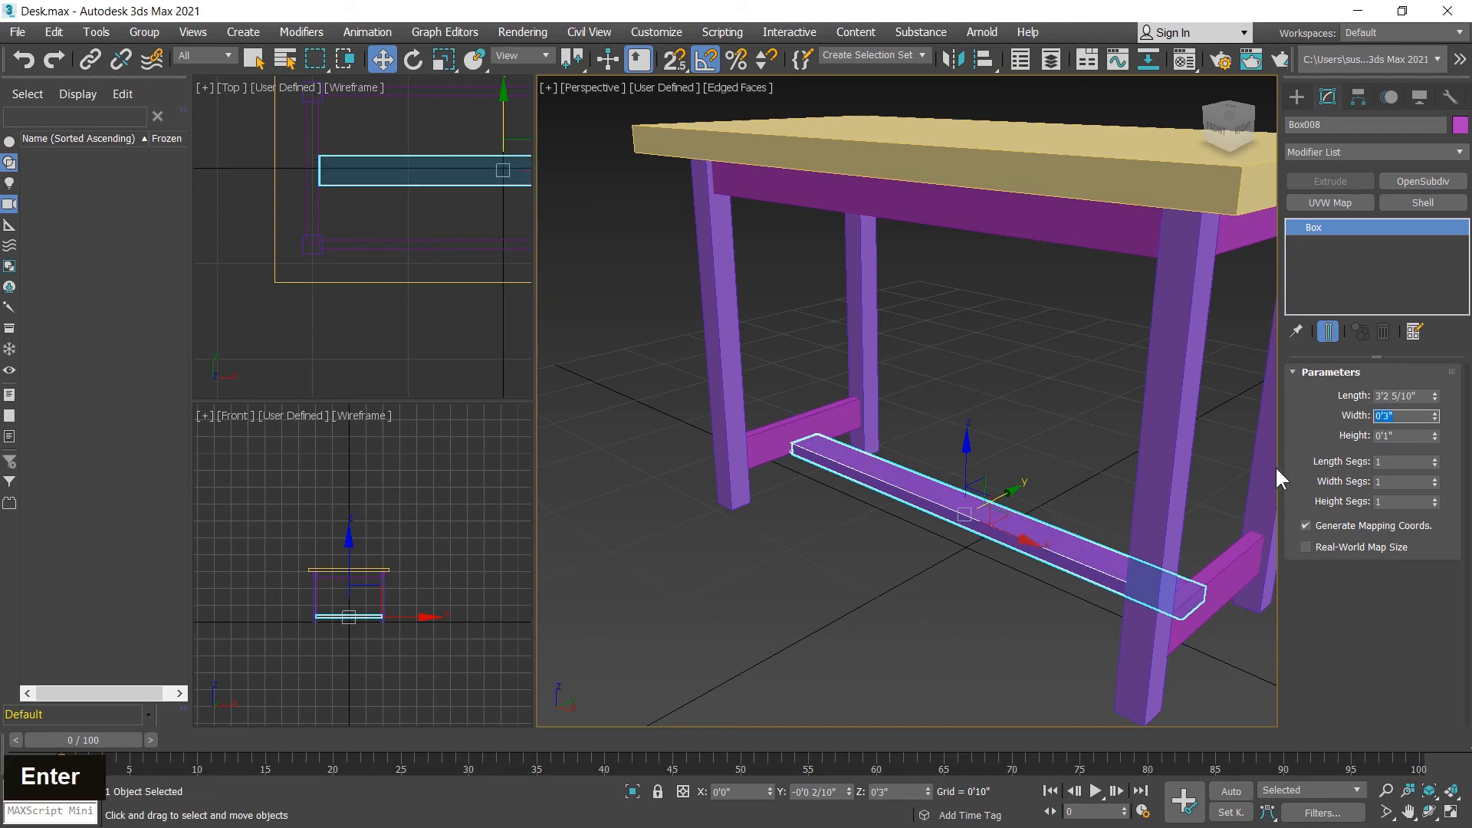
Step: Align the flat crossbar to the lower short side crossbar, maximum to maximum, in Z position only
{"action": "middle_click_drag", "start_coordinate": [838, 568], "coordinate": [795, 565]}
{"action": "scroll", "coordinate": [796, 565], "scroll_direction": "up", "scroll_amount": 5}
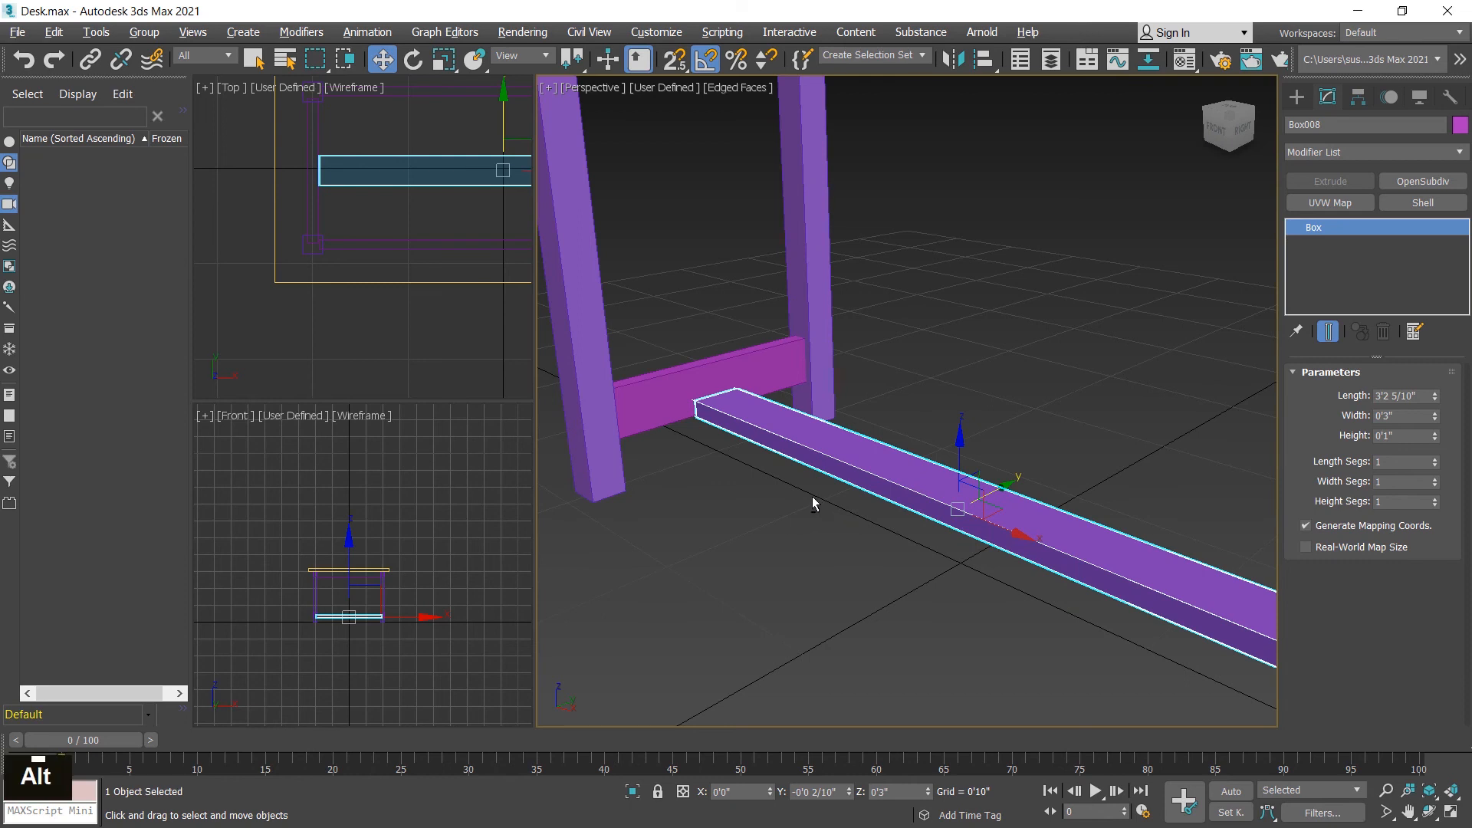
{"action": "key", "text": "alt+a"}
{"action": "left_click", "coordinate": [667, 378]}
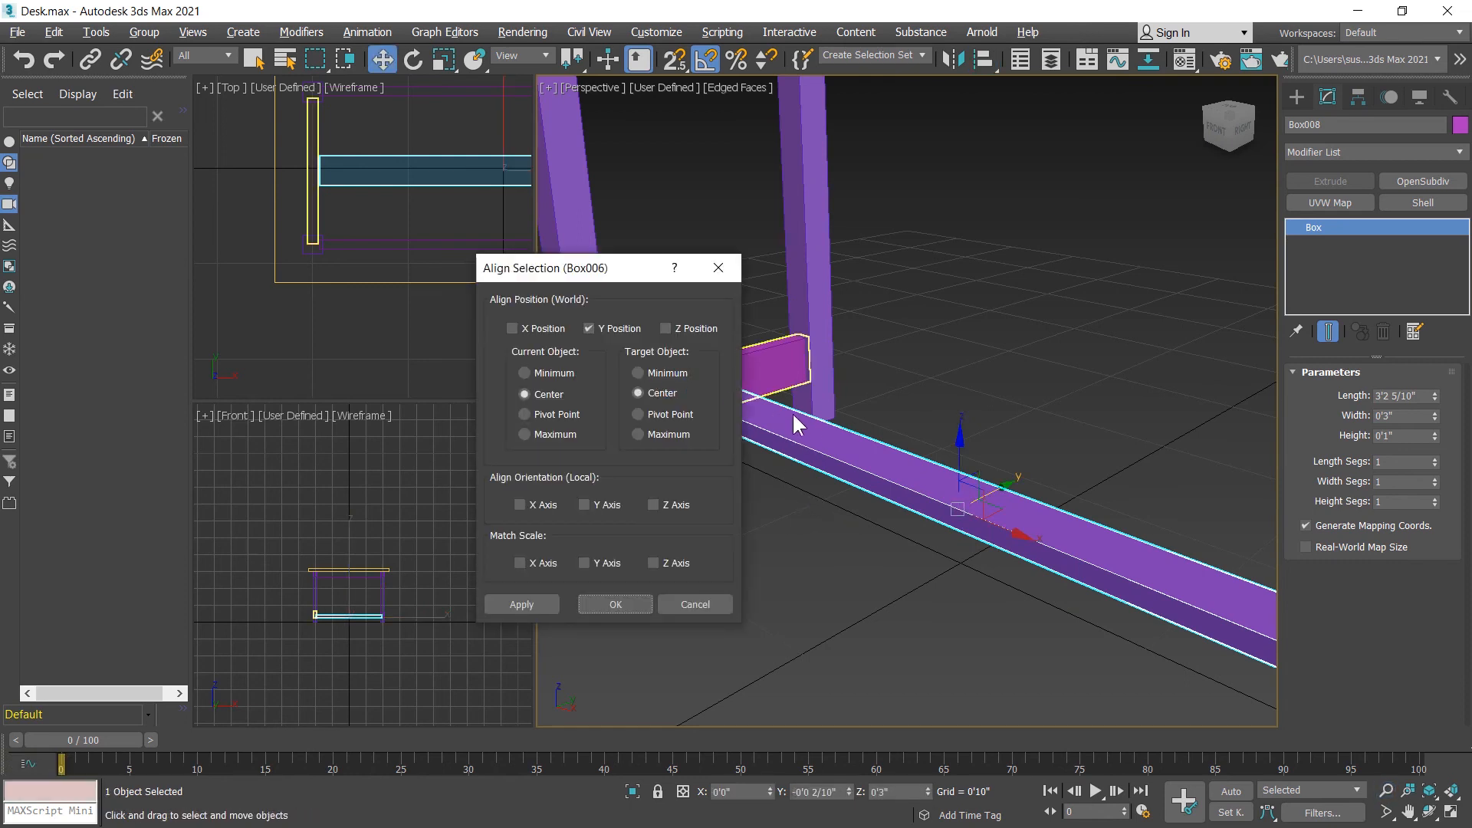
{"action": "left_click", "coordinate": [542, 433]}
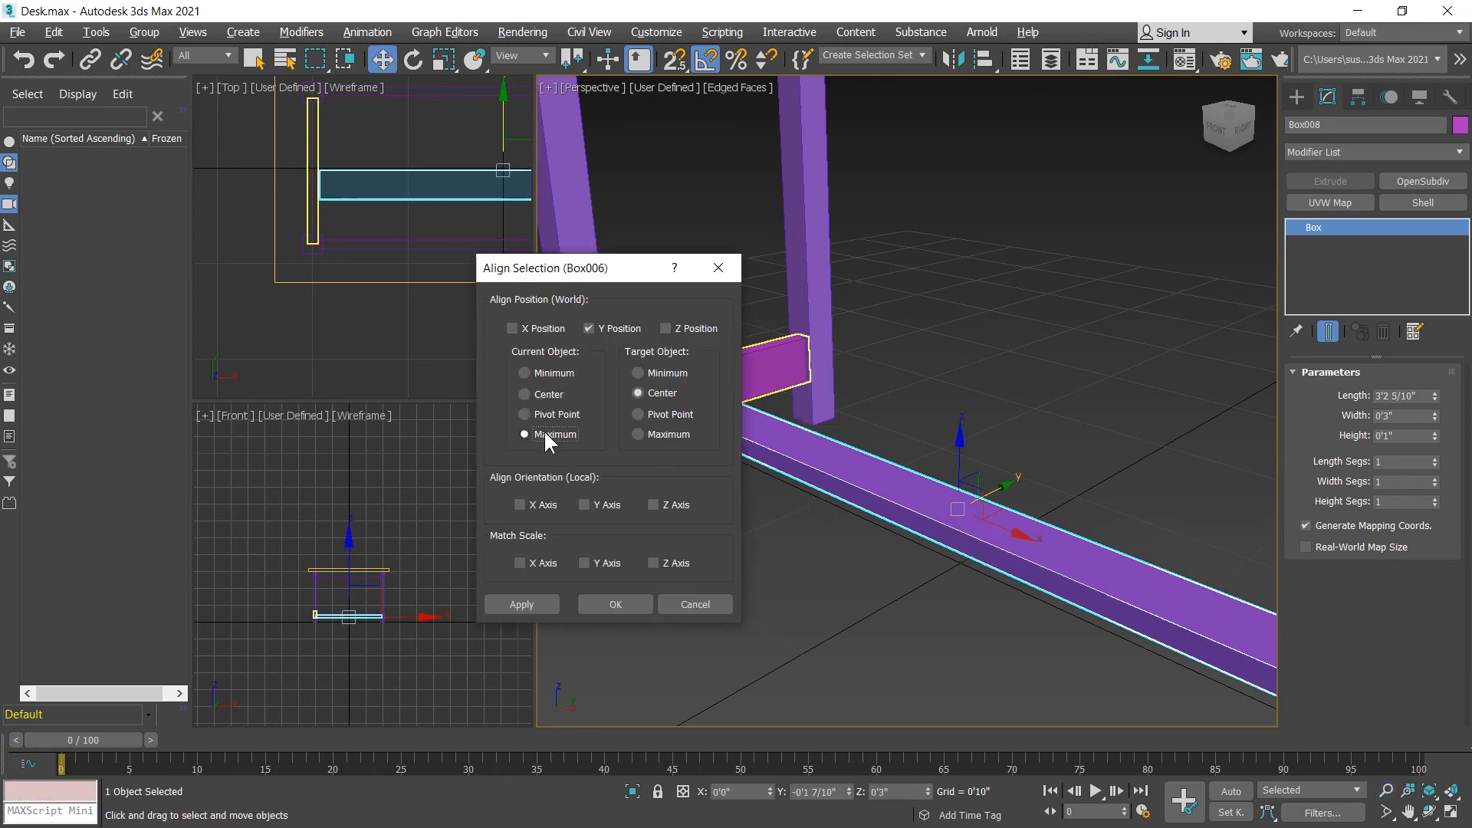
{"action": "left_click", "coordinate": [650, 434]}
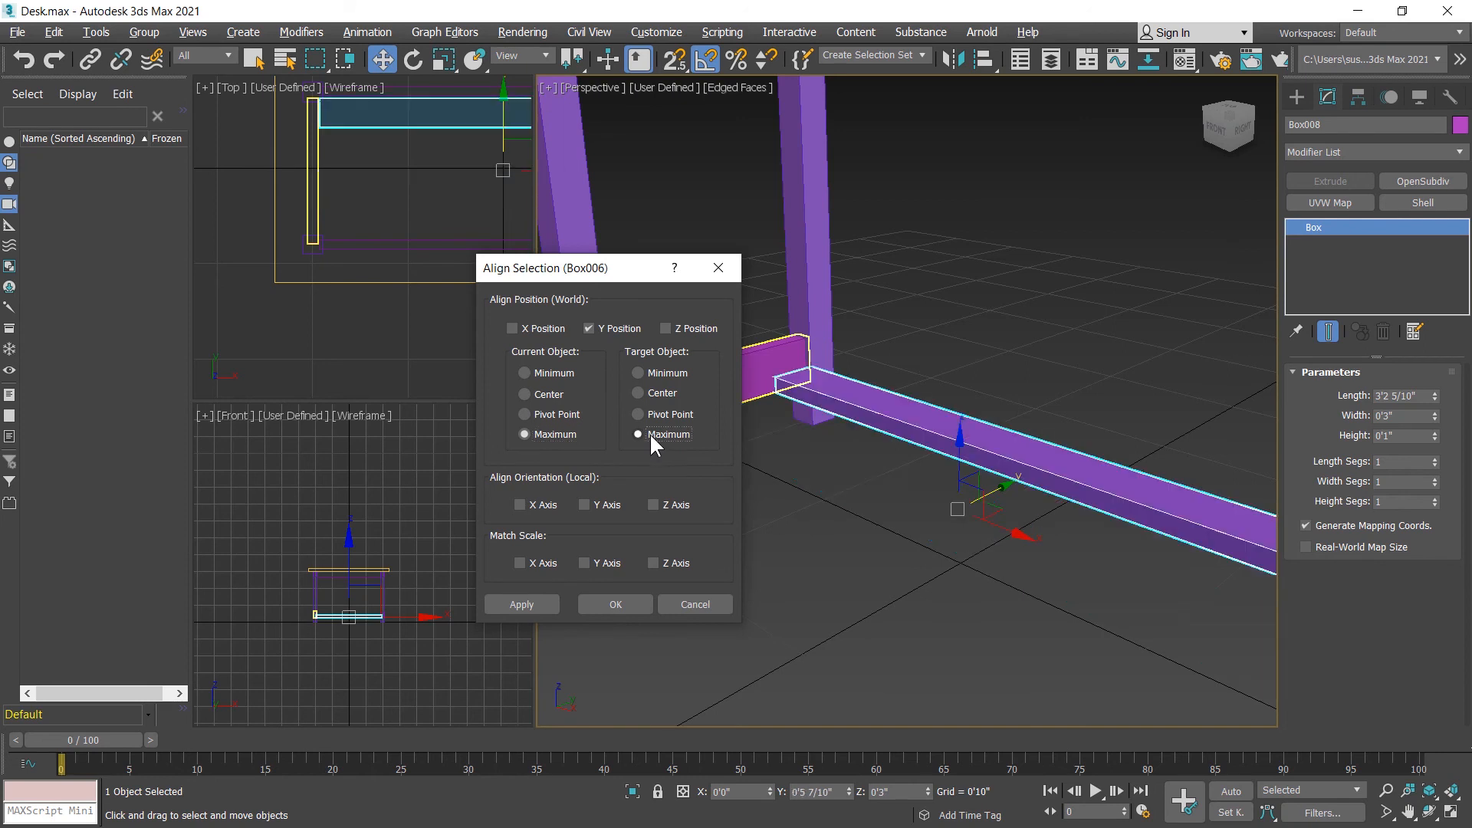
{"action": "left_click", "coordinate": [667, 328]}
{"action": "left_click", "coordinate": [606, 328]}
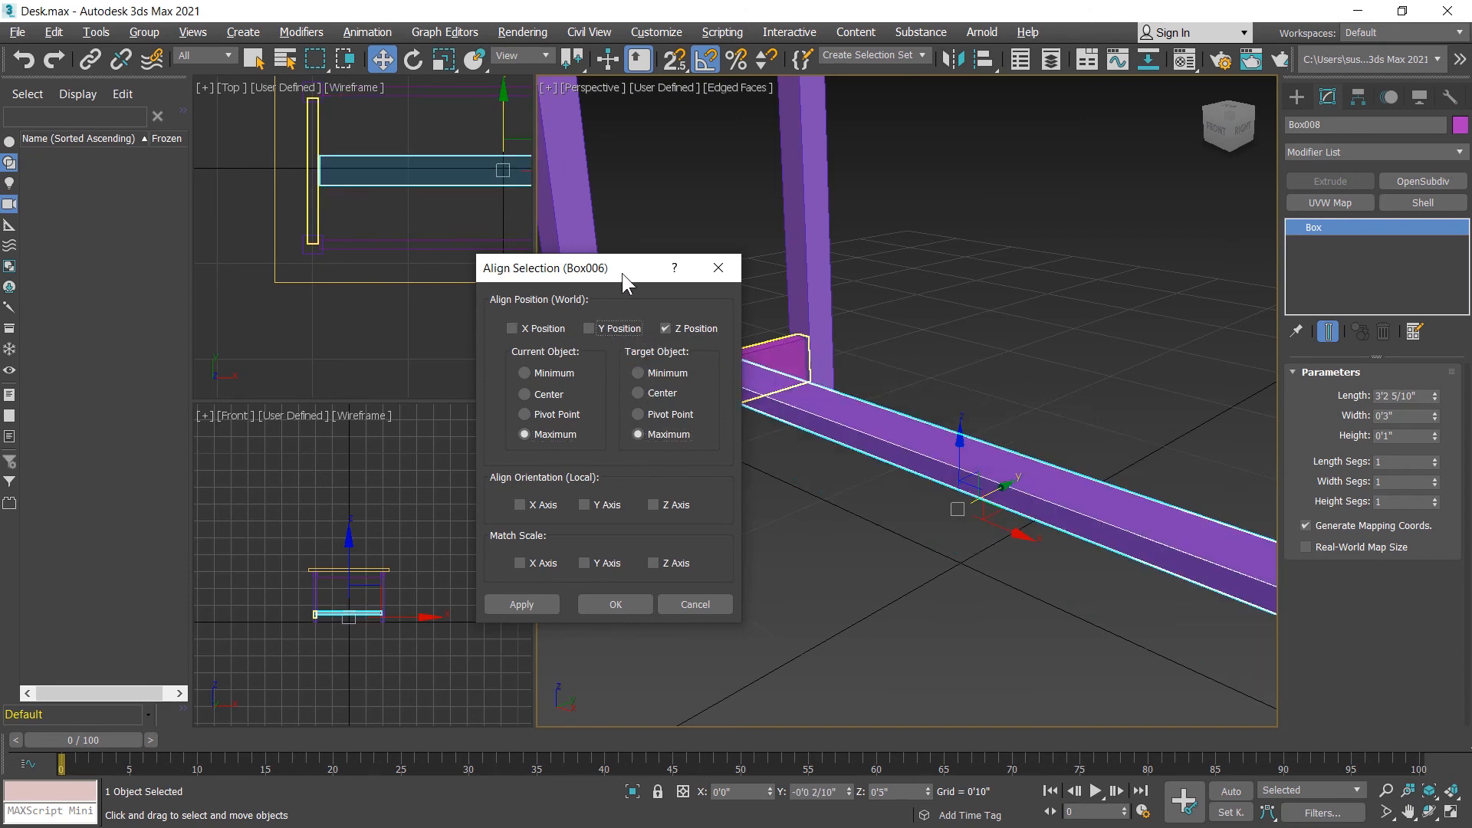
{"action": "left_click_drag", "start_coordinate": [623, 273], "coordinate": [444, 253]}
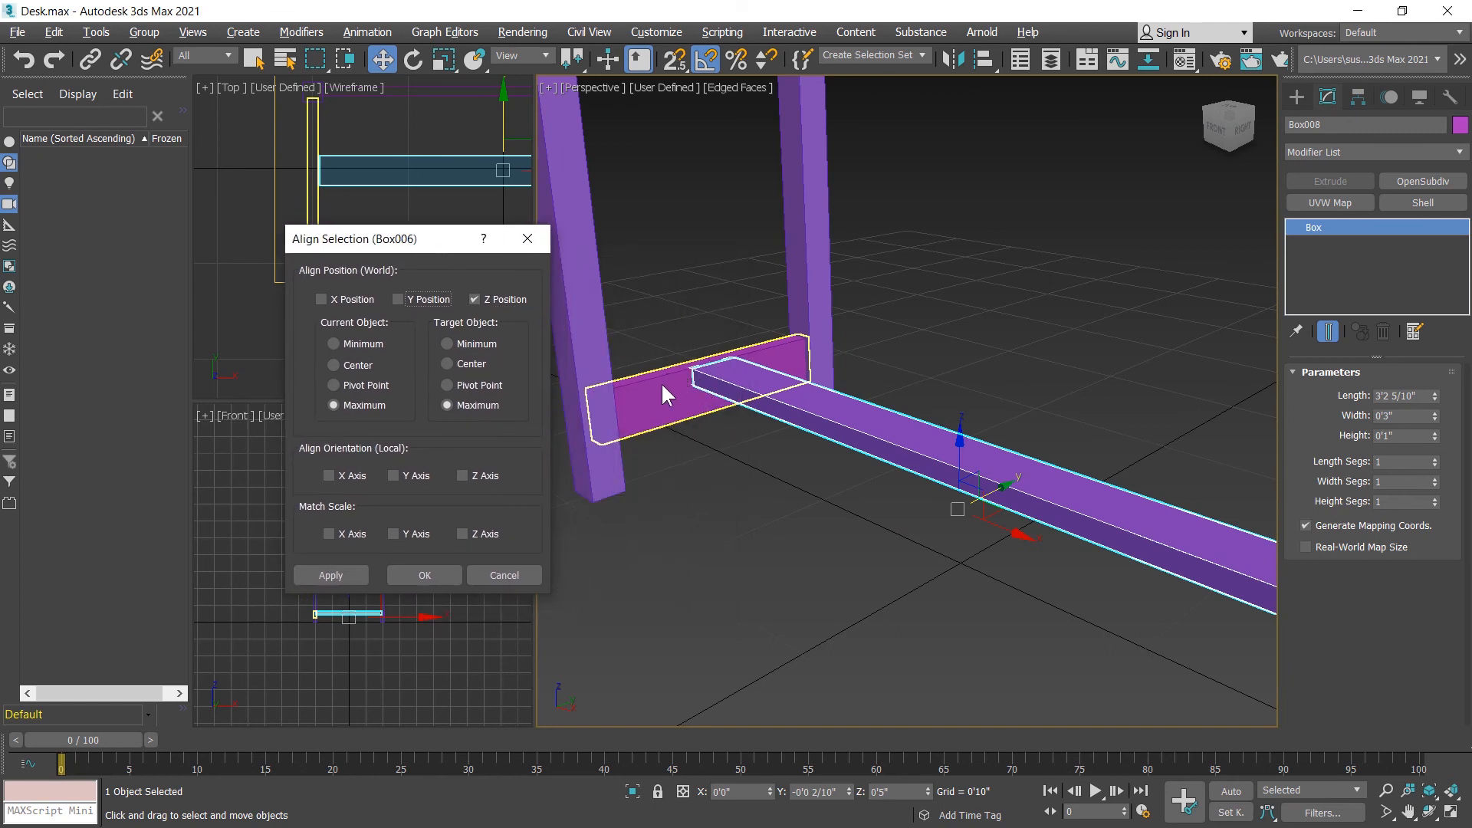
{"action": "left_click", "coordinate": [427, 576]}
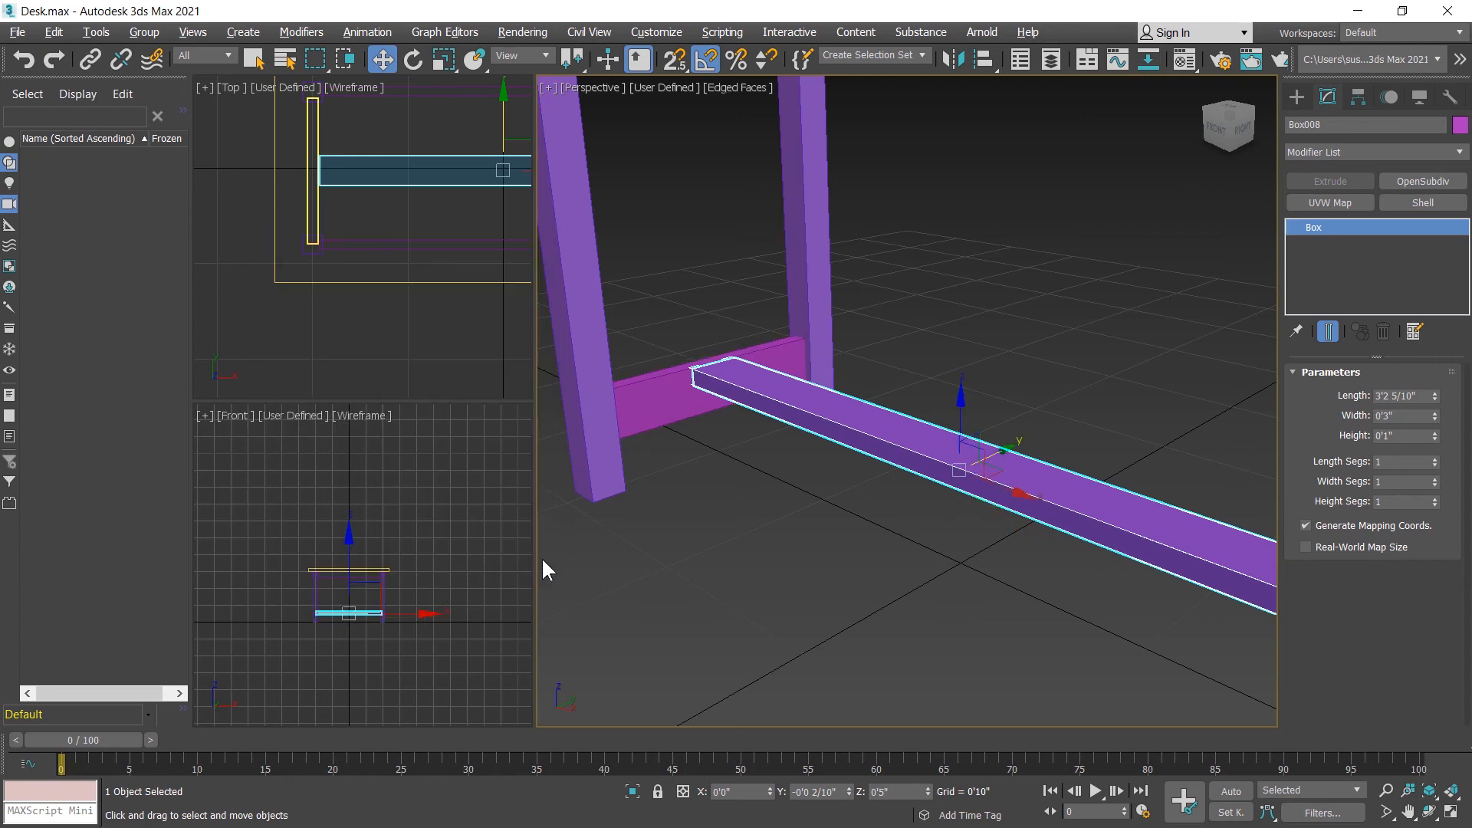
Step: Select all the desk parts and set their object color to medium blue from the basic palette
{"action": "scroll", "coordinate": [802, 536], "scroll_direction": "down", "scroll_amount": 3}
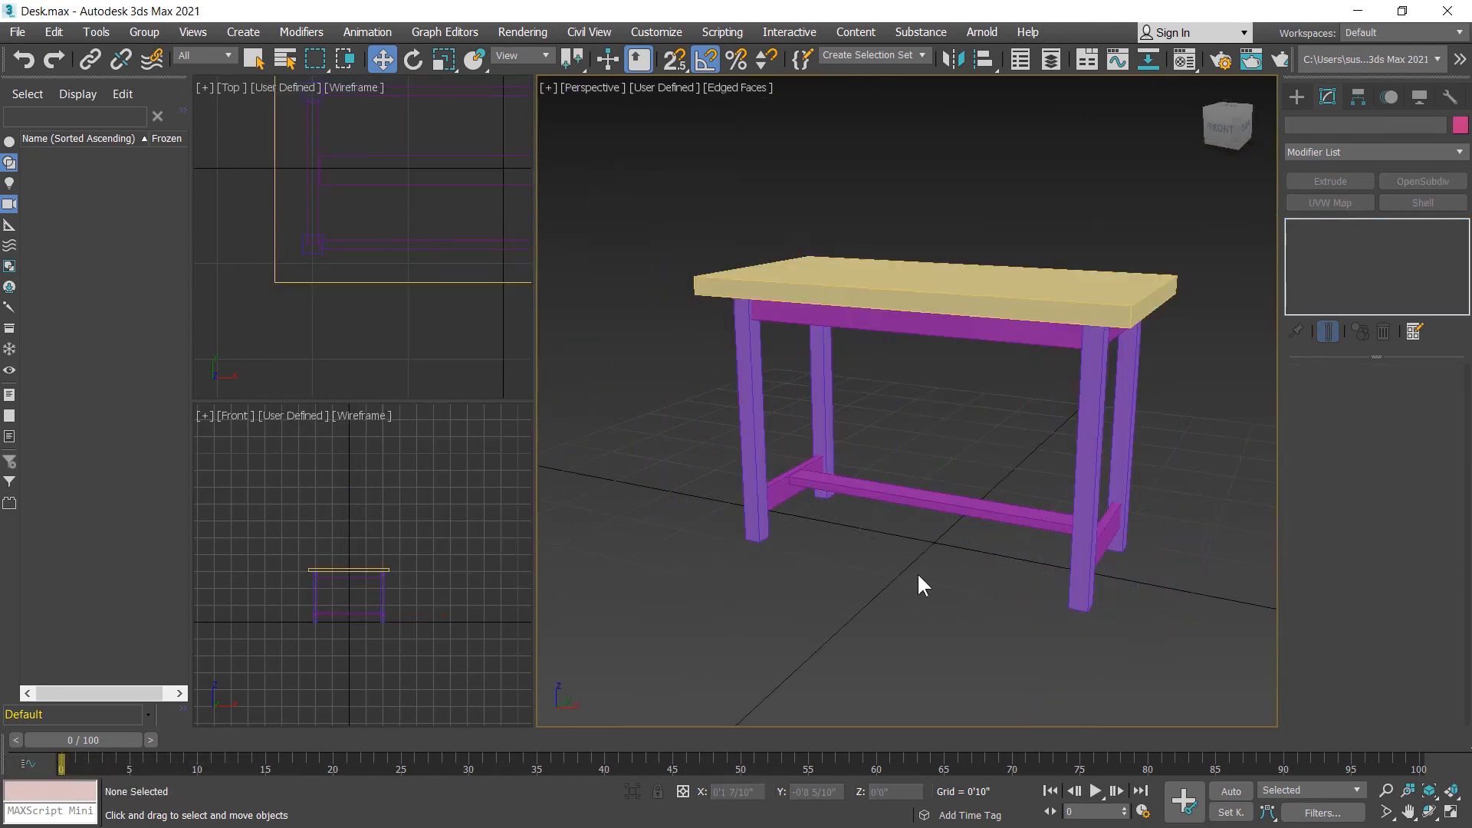
{"action": "left_click_drag", "start_coordinate": [644, 172], "coordinate": [1223, 656]}
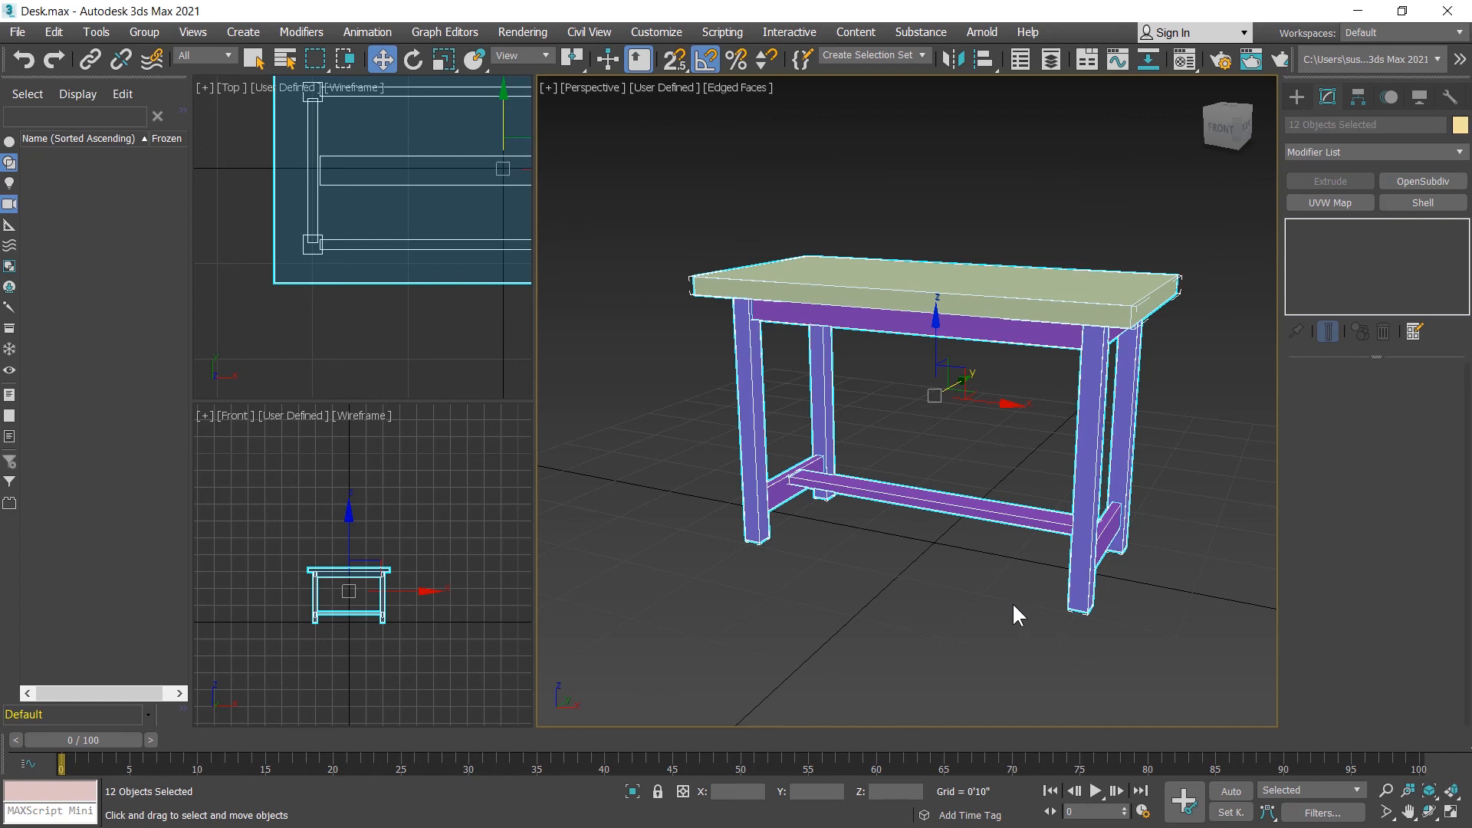
{"action": "left_click", "coordinate": [1460, 126]}
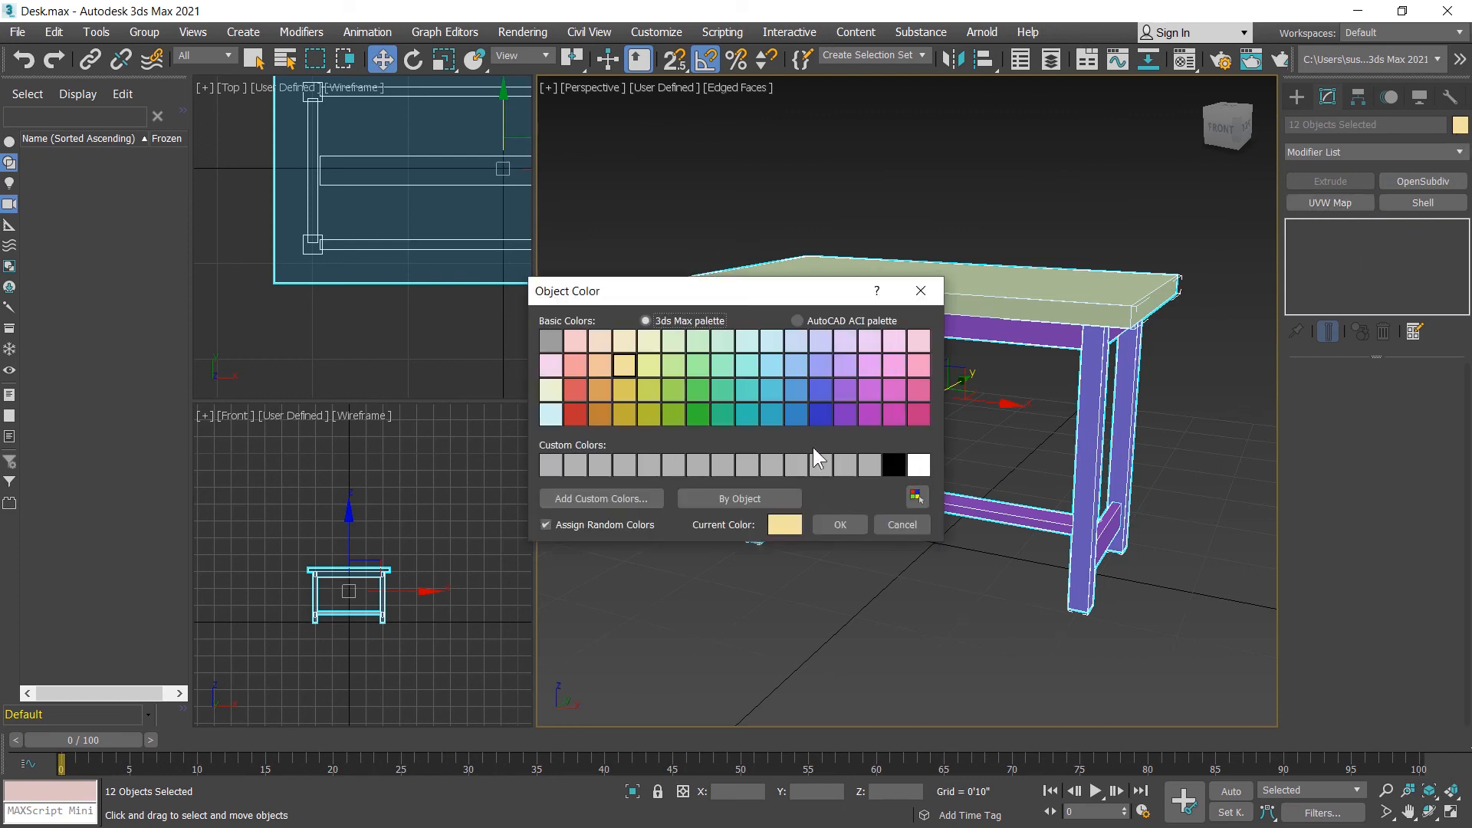
{"action": "left_click", "coordinate": [822, 390]}
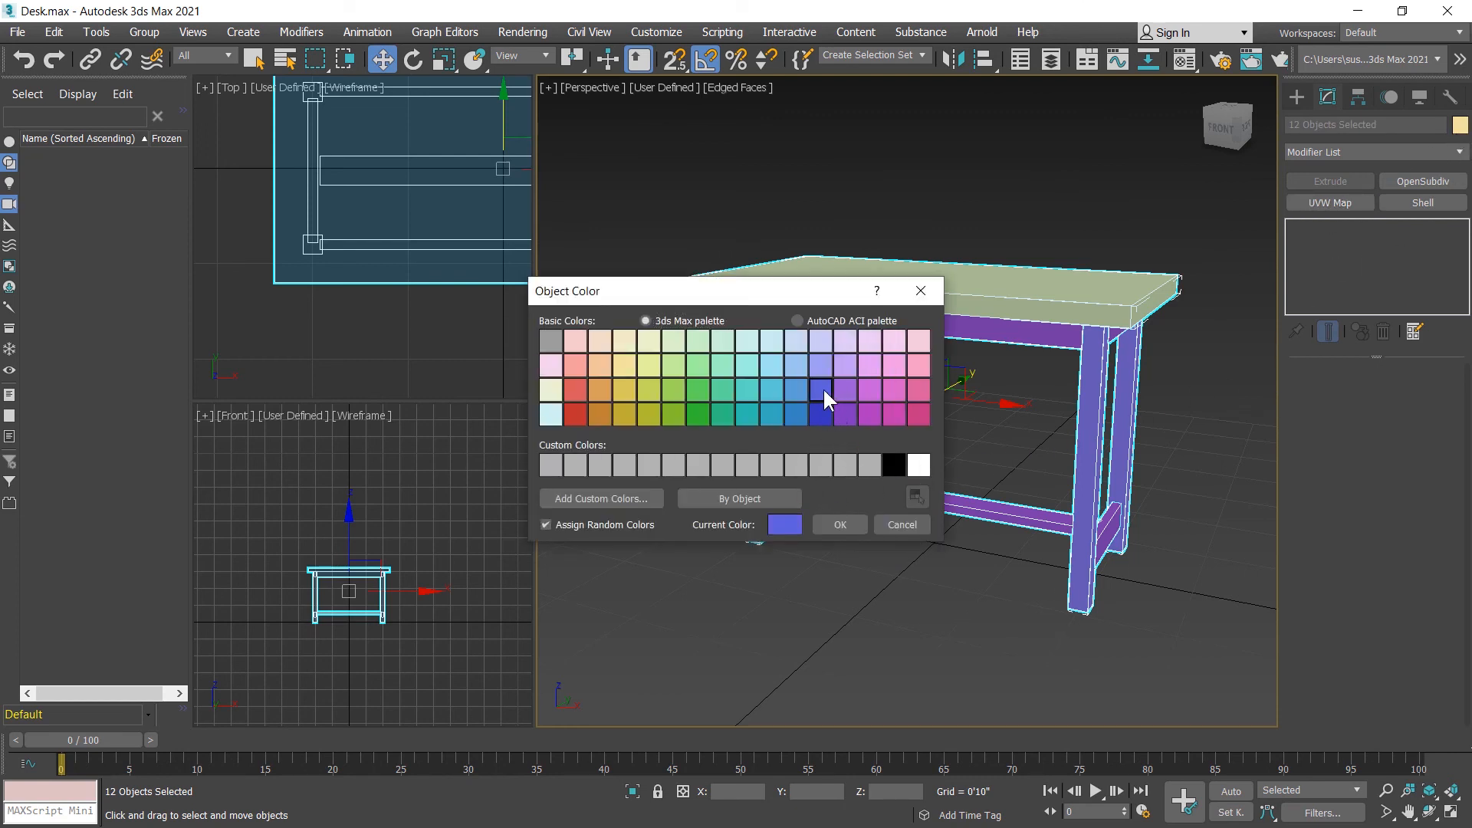
{"action": "left_click", "coordinate": [841, 525]}
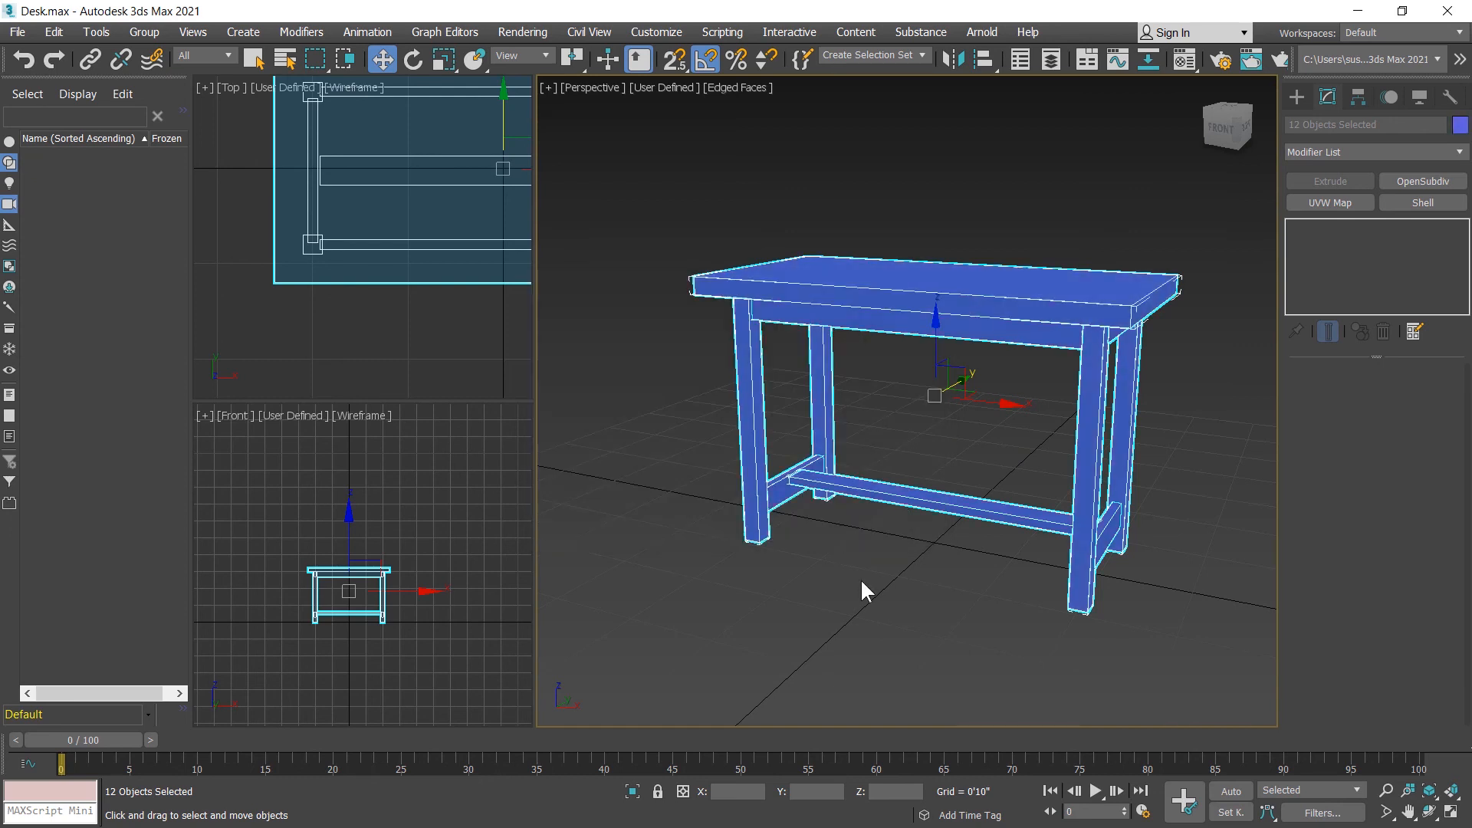
Step: Group all the selected desk parts under the name Desk
{"action": "left_click", "coordinate": [135, 34]}
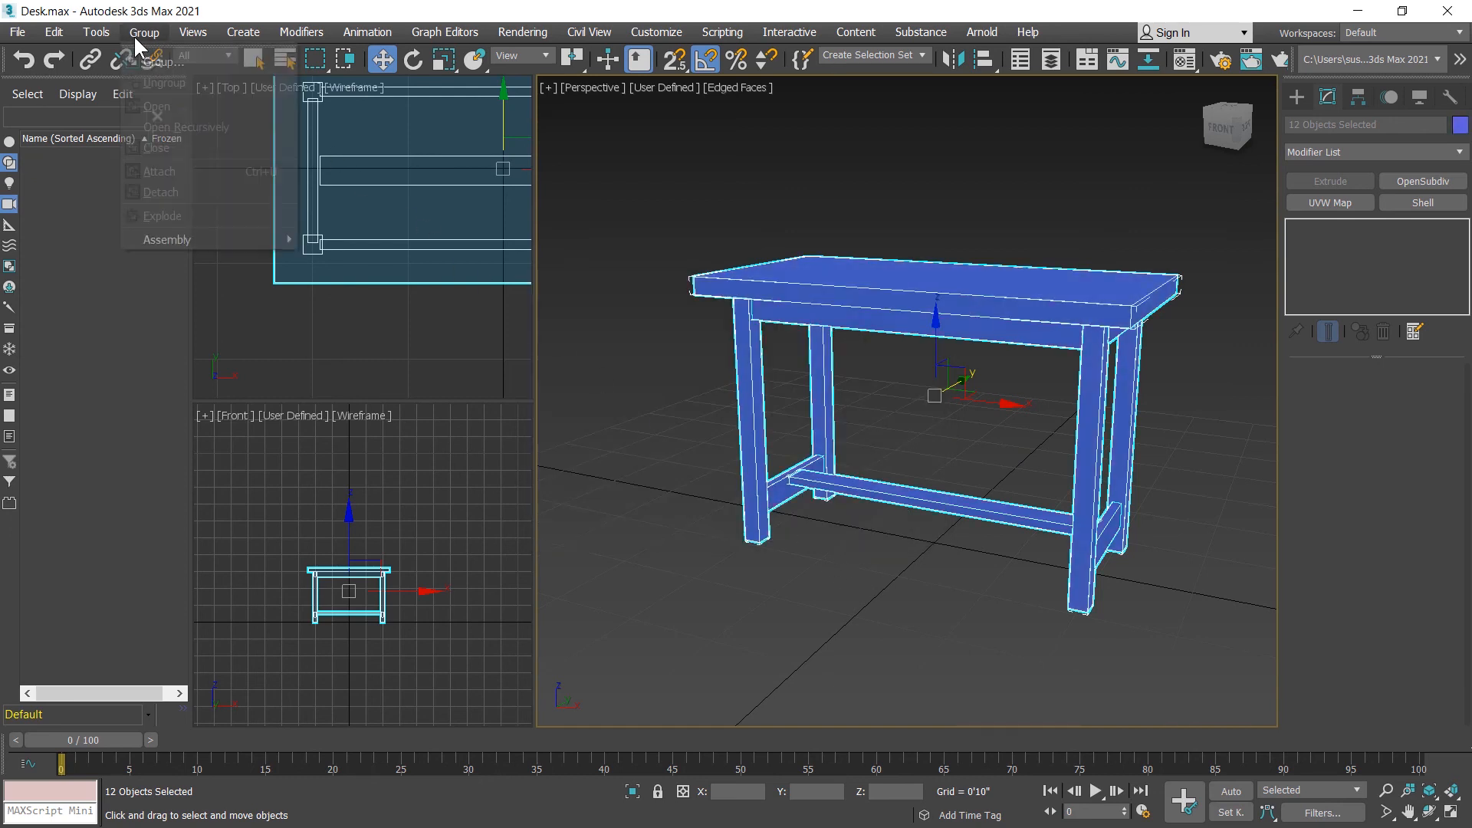
{"action": "left_click", "coordinate": [145, 58]}
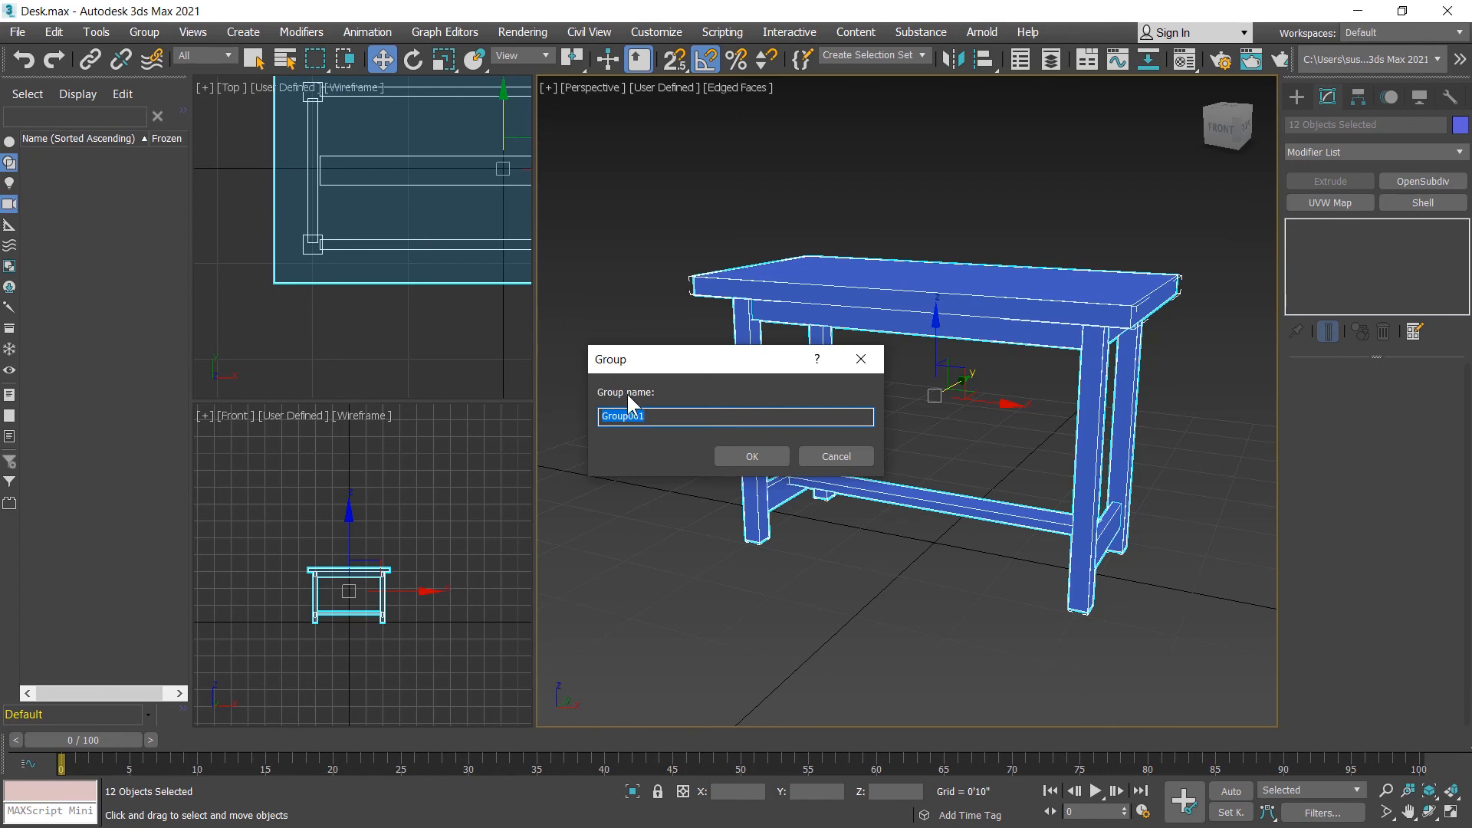
{"action": "type", "text": "Desk"}
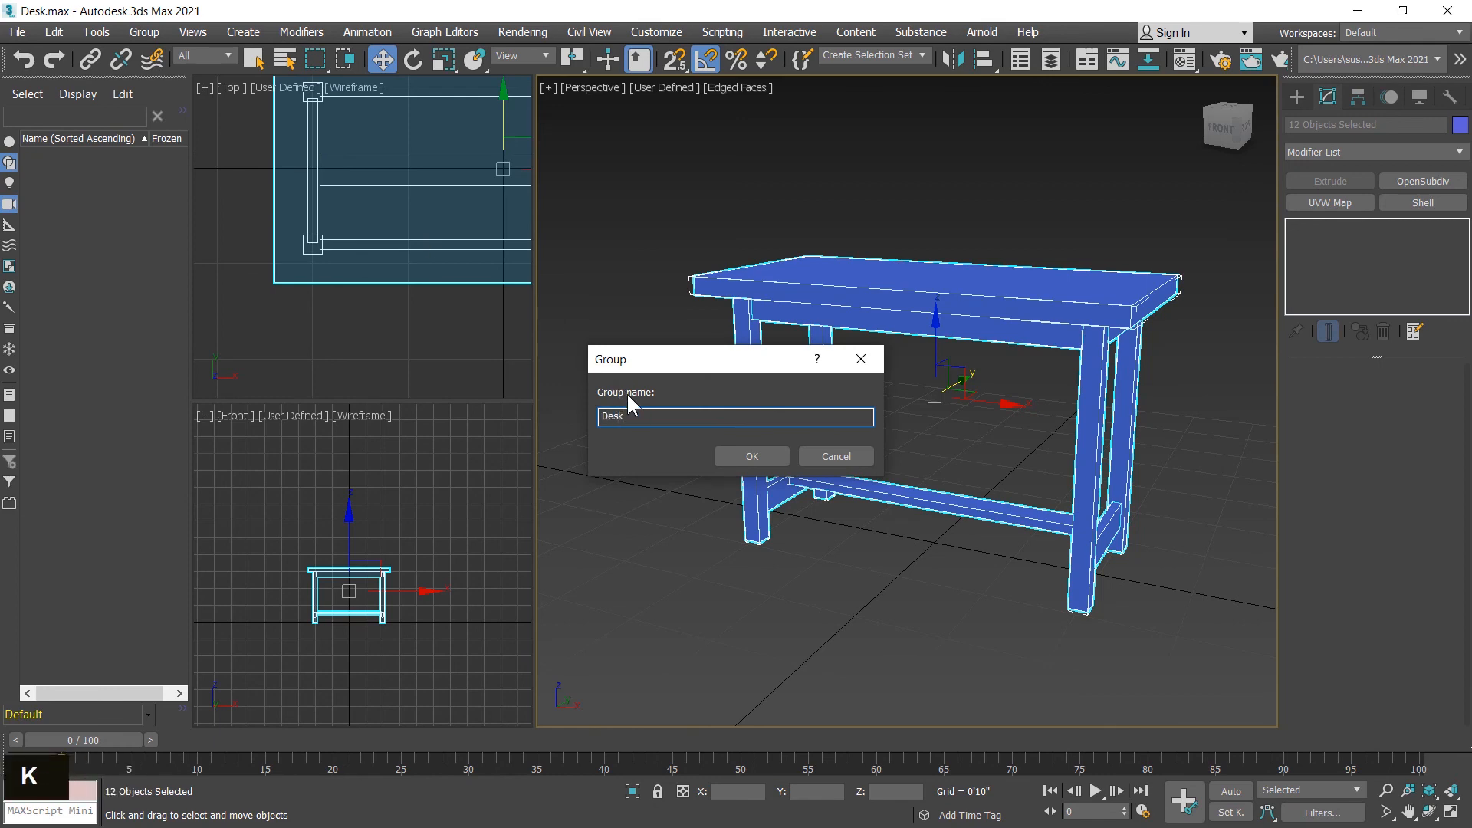
{"action": "key", "text": "Return"}
{"action": "middle_click_drag", "start_coordinate": [627, 395], "coordinate": [1006, 553], "text": "alt"}
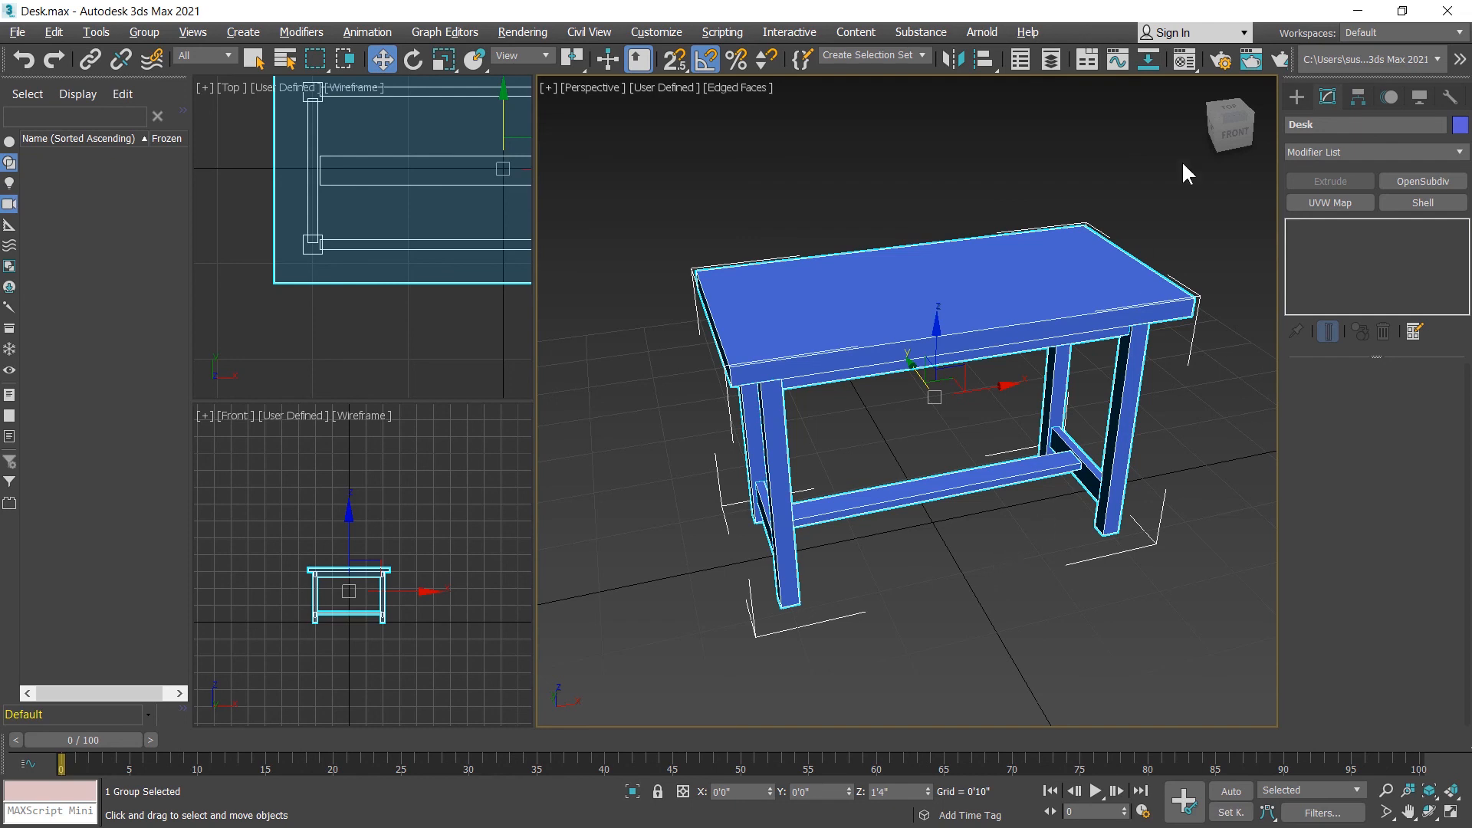
Step: Assign the gray 02 - Default physical material to the Desk group and close the Material Editor
{"action": "left_click", "coordinate": [1185, 59]}
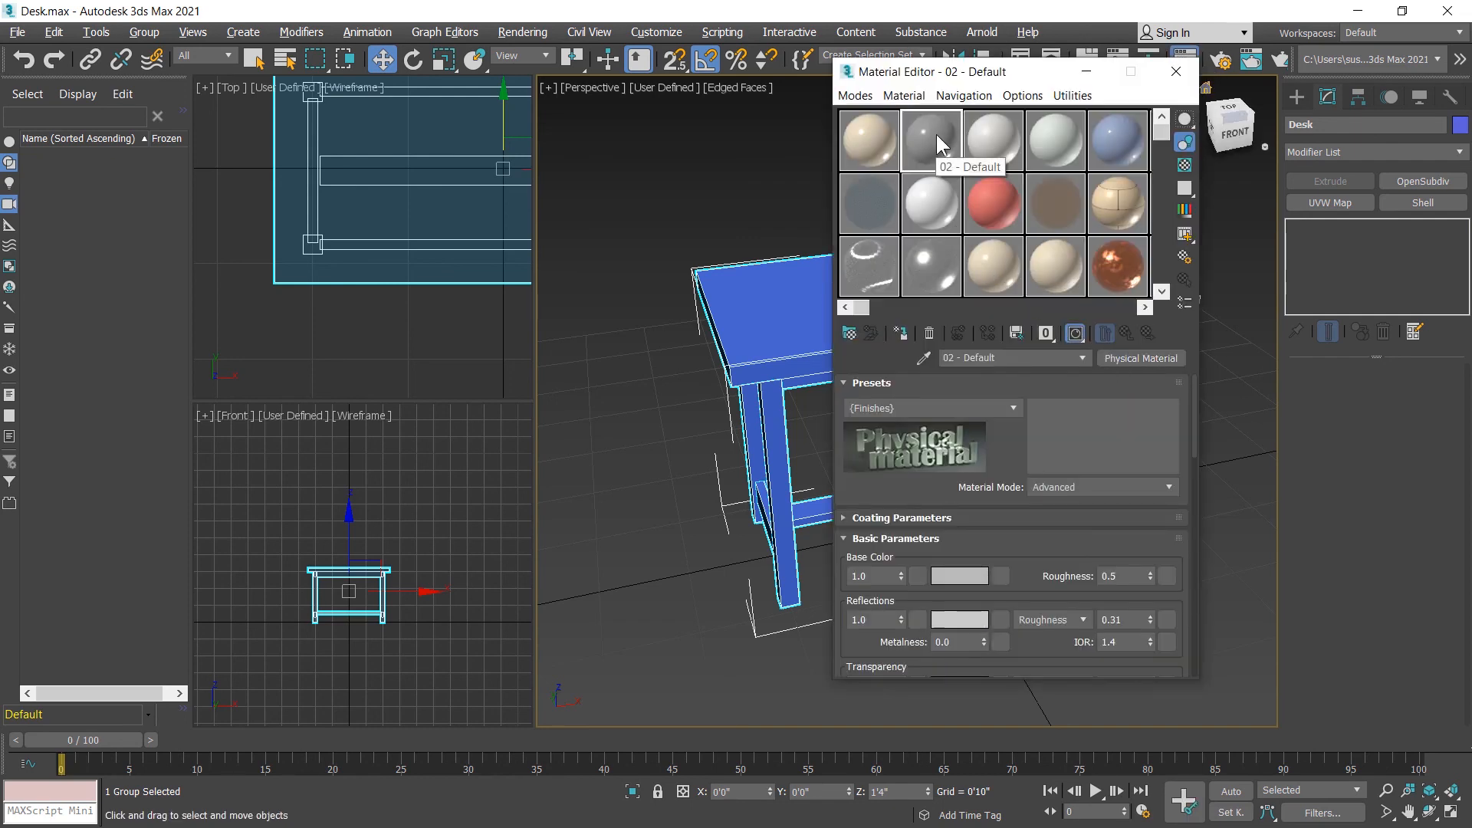
{"action": "left_click", "coordinate": [900, 333]}
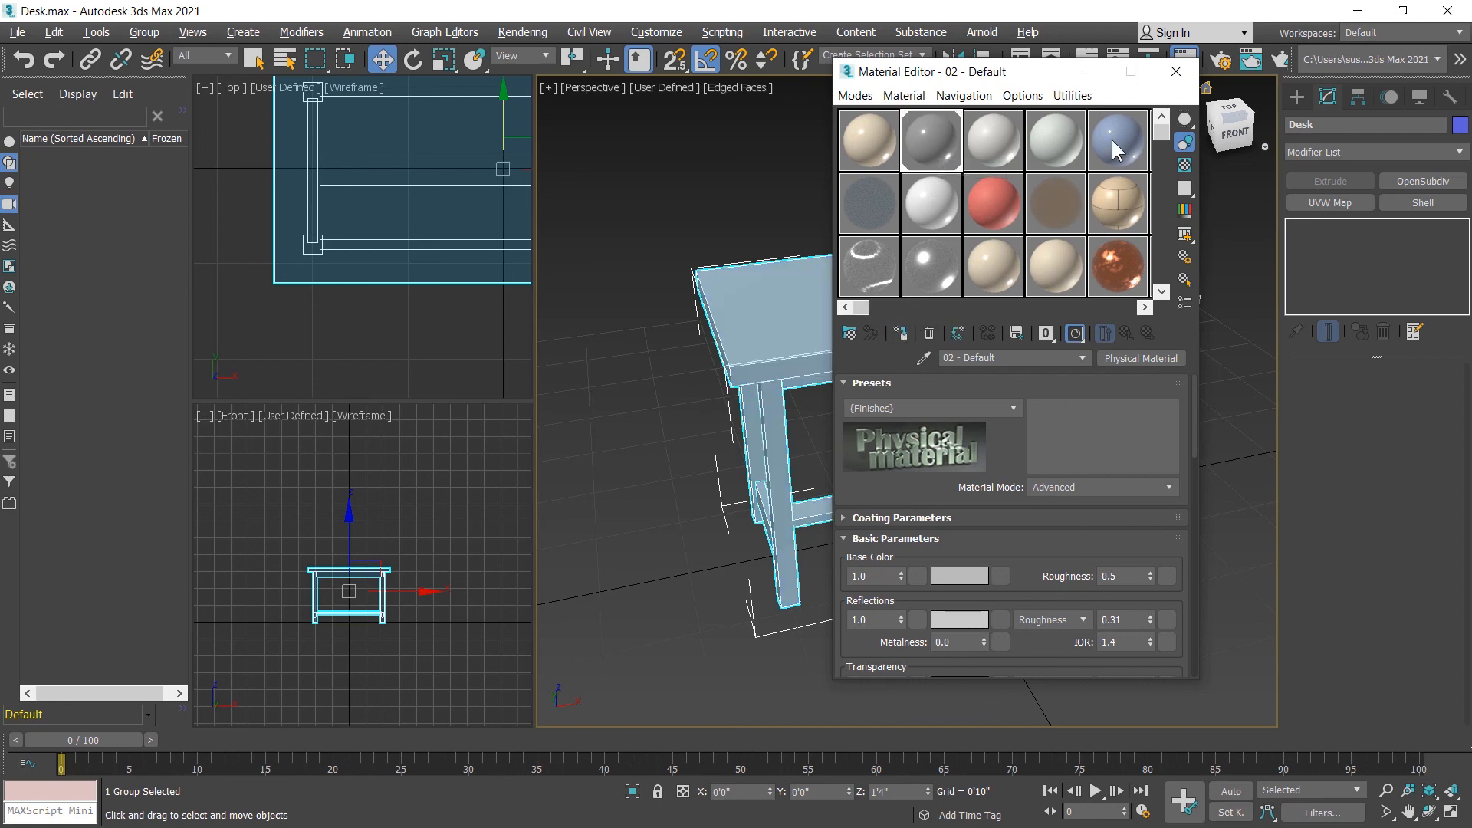
{"action": "left_click", "coordinate": [1175, 71]}
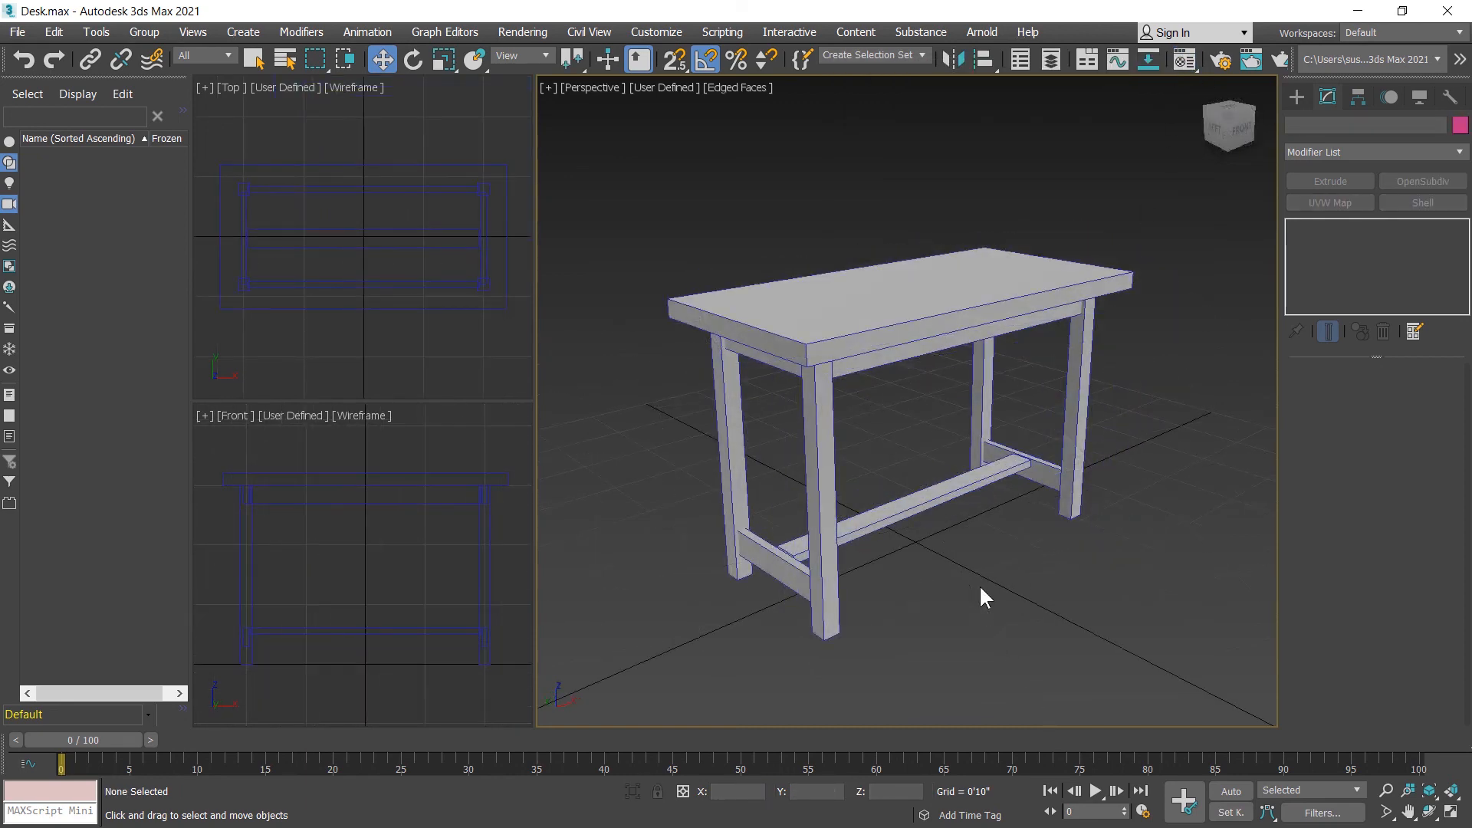